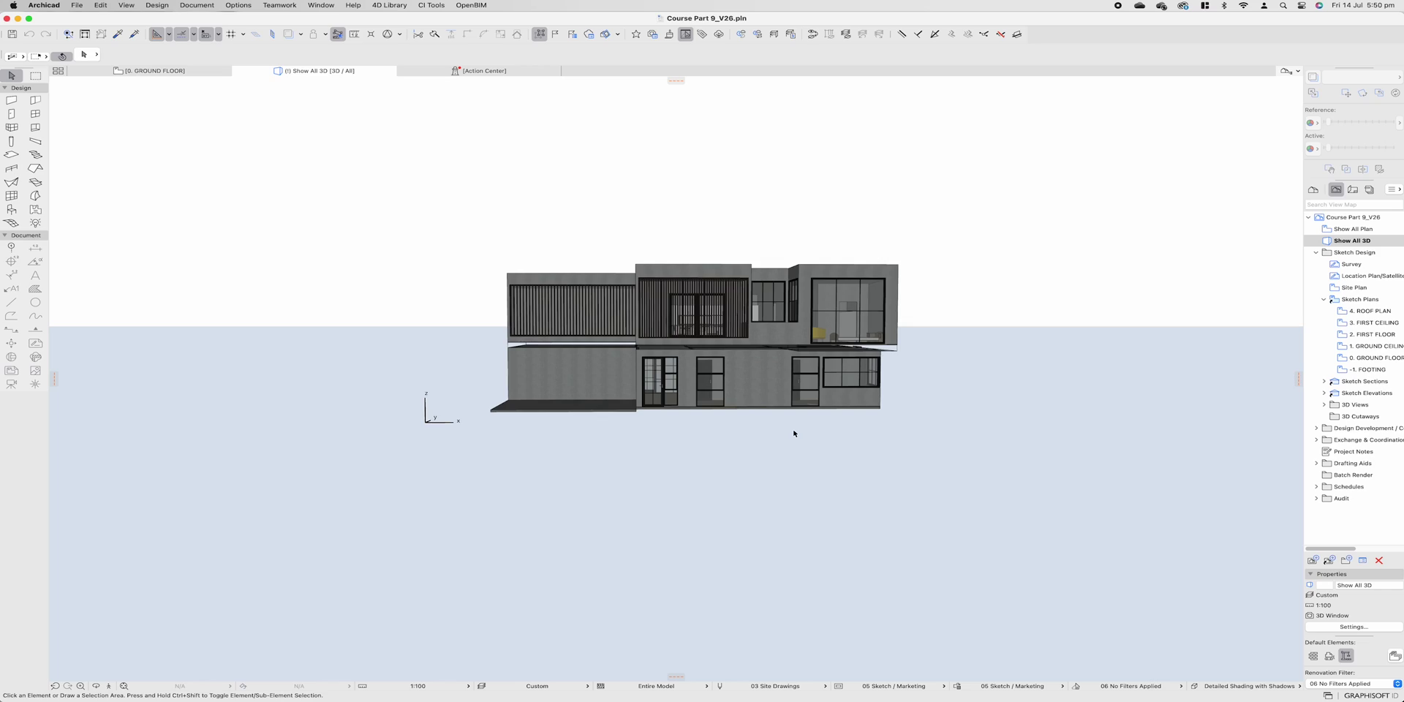
- Switch from the 3D view to the 2. FIRST FLOOR plan at the front balcony
{"action": "mouse_move", "coordinate": [761, 423]}
{"action": "middle_mouse_down", "text": "shift"}
{"action": "mouse_move", "coordinate": [797, 426]}
{"action": "mouse_move", "coordinate": [673, 424]}
{"action": "mouse_move", "coordinate": [737, 420]}
{"action": "middle_mouse_up", "text": "shift"}
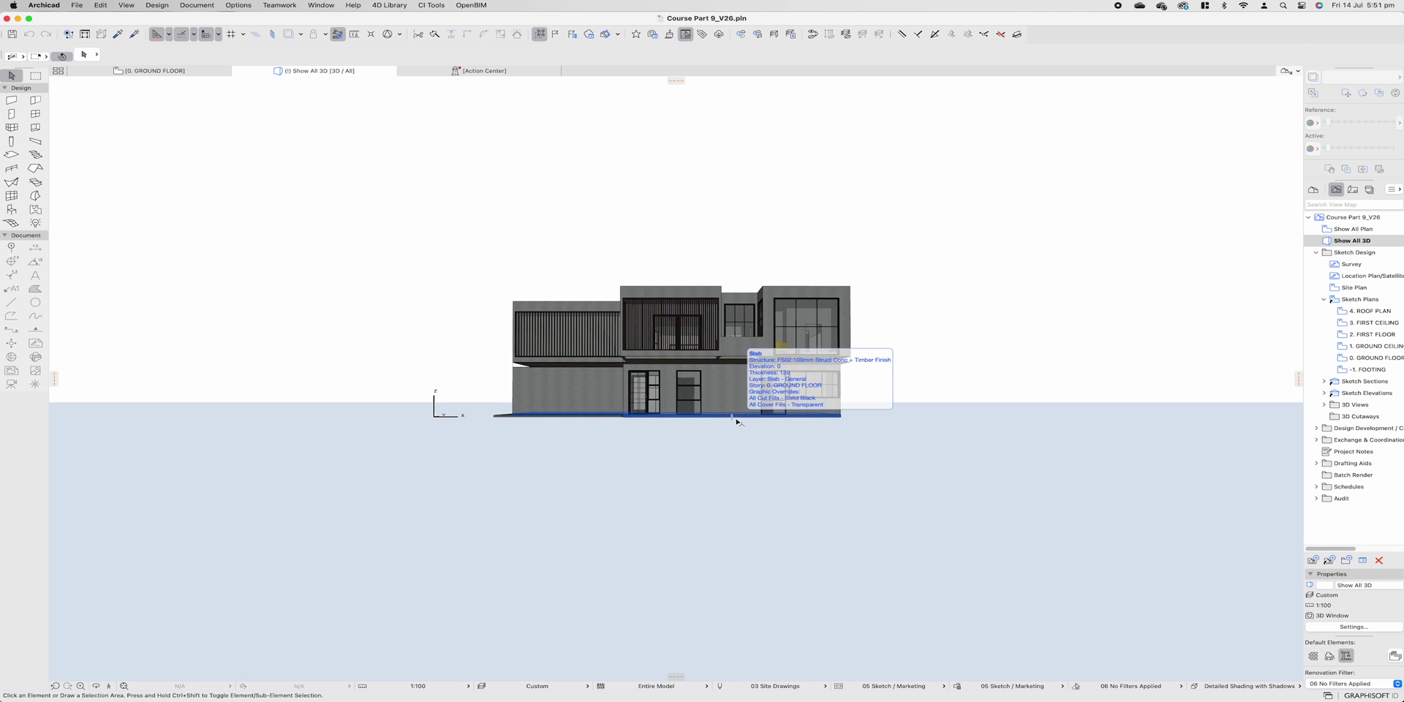
{"action": "middle_click_drag", "start_coordinate": [737, 422], "coordinate": [756, 487], "text": "shift"}
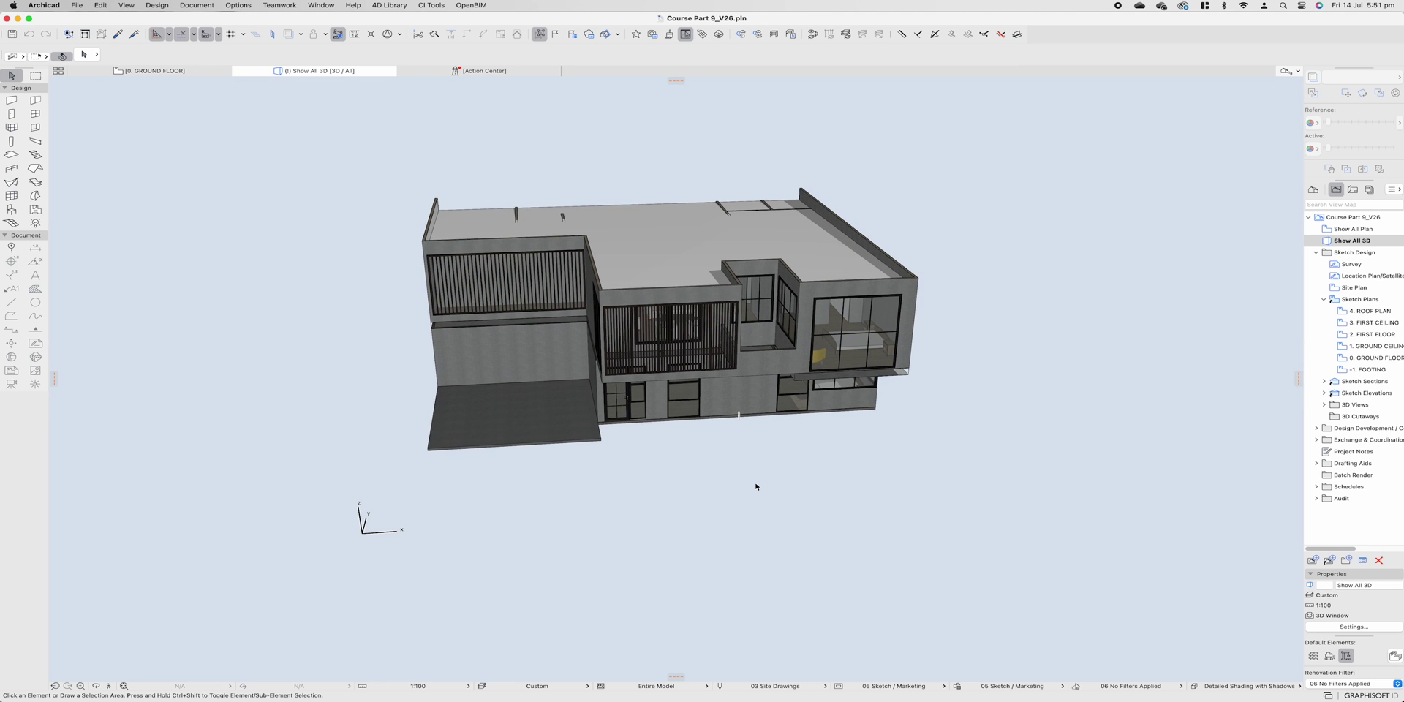
{"action": "middle_click_drag", "start_coordinate": [756, 485], "coordinate": [1059, 343], "text": "shift"}
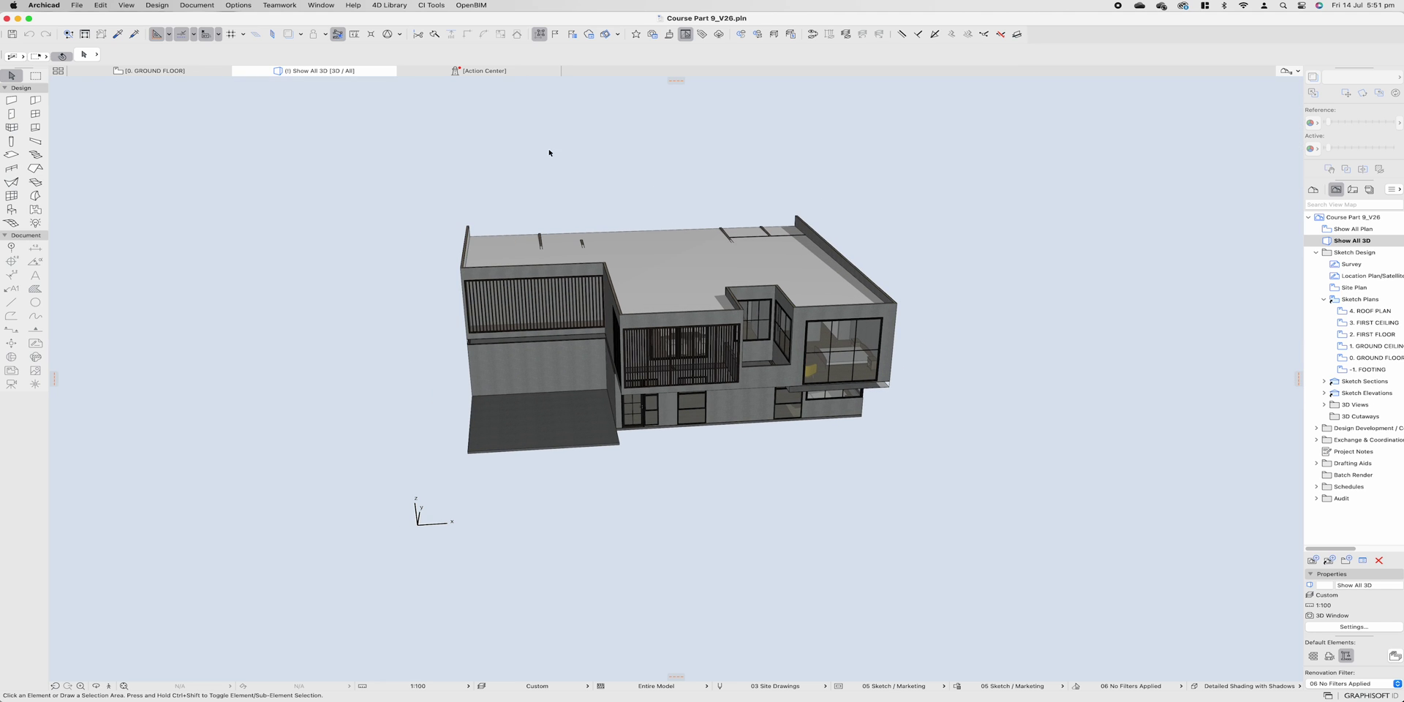
{"action": "left_click", "coordinate": [188, 73]}
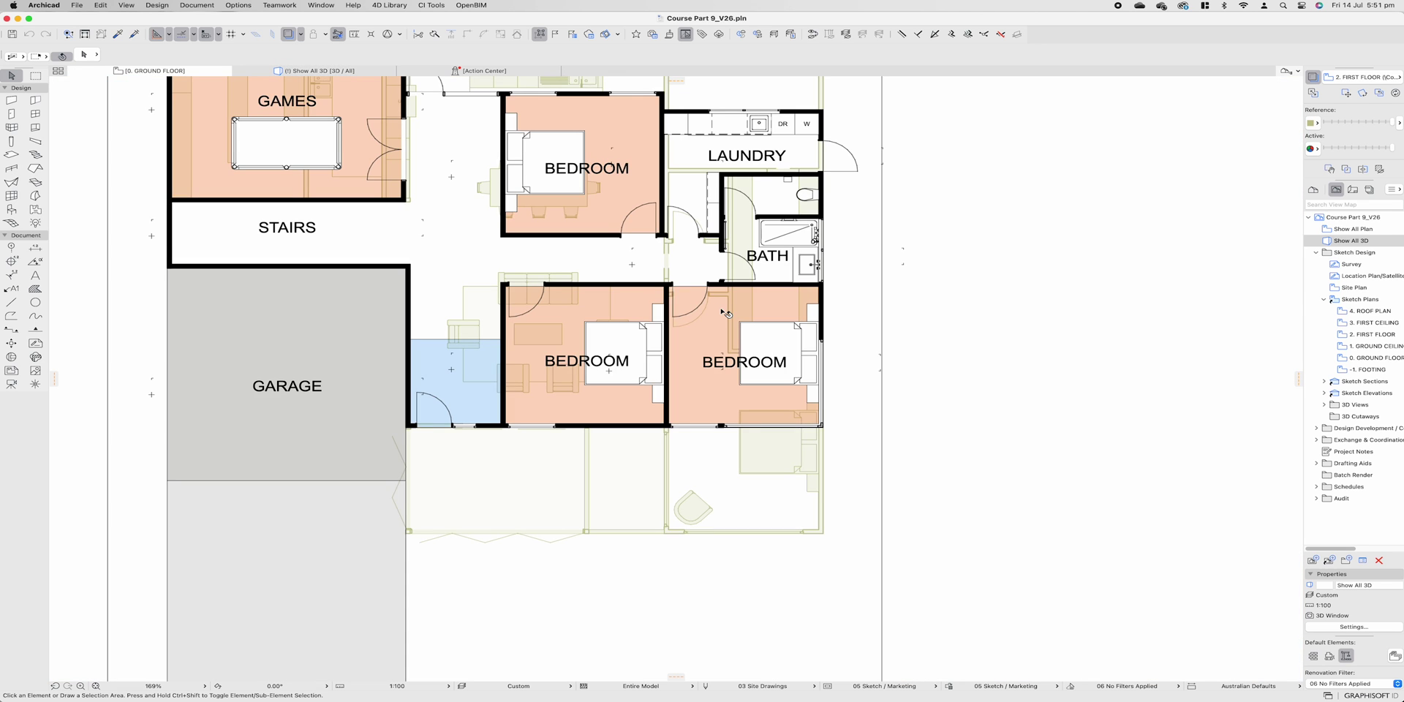
{"action": "key", "text": "super+Up"}
{"action": "key", "text": "super+Up"}
{"action": "scroll", "coordinate": [528, 482], "scroll_direction": "down", "scroll_amount": 1}
{"action": "middle_click_drag", "start_coordinate": [523, 487], "coordinate": [565, 393]}
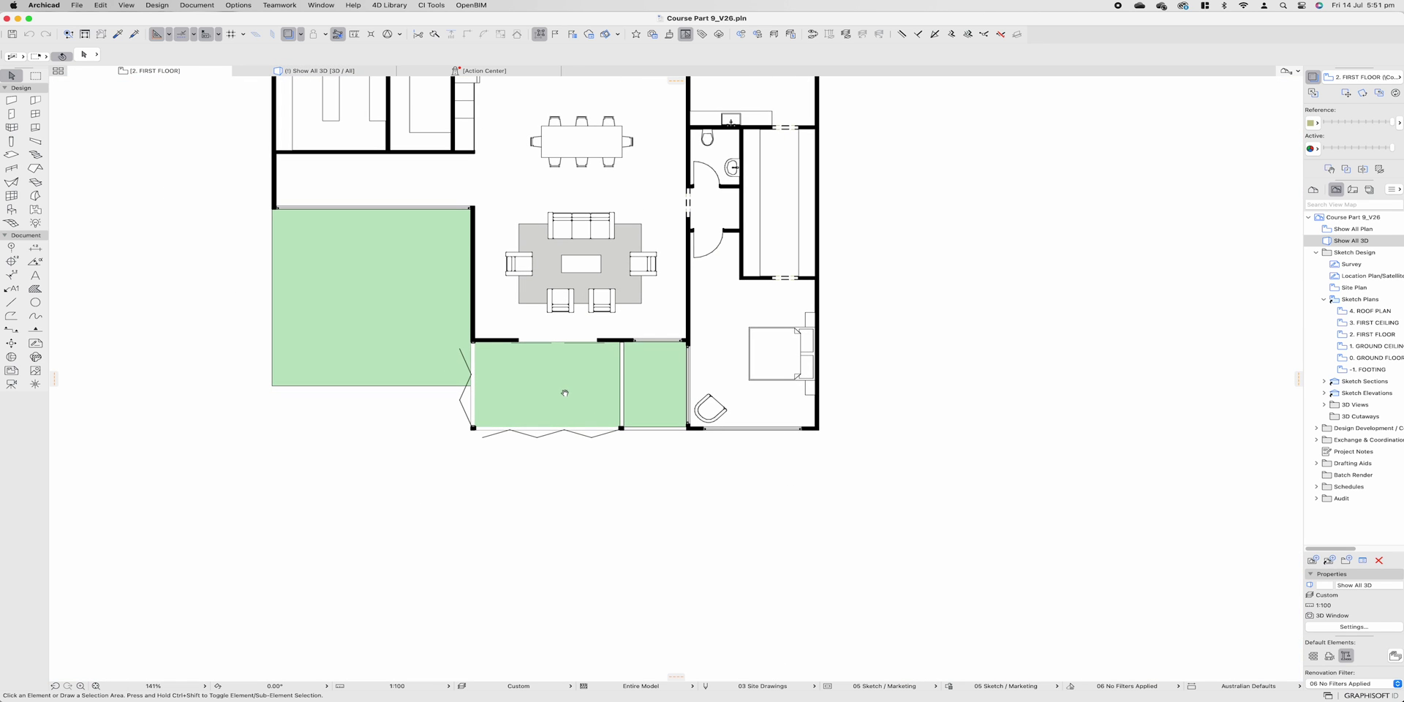
{"action": "left_click", "coordinate": [567, 395]}
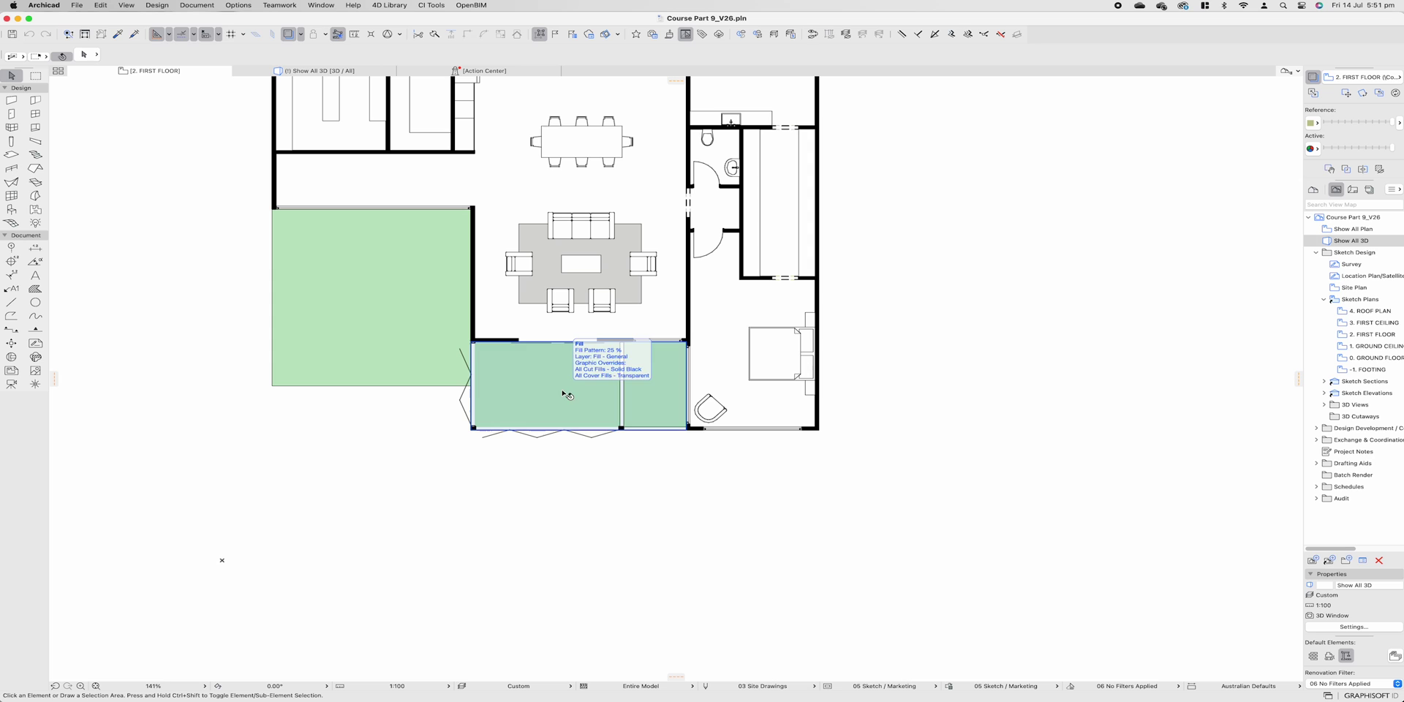
{"action": "key", "text": "Escape"}
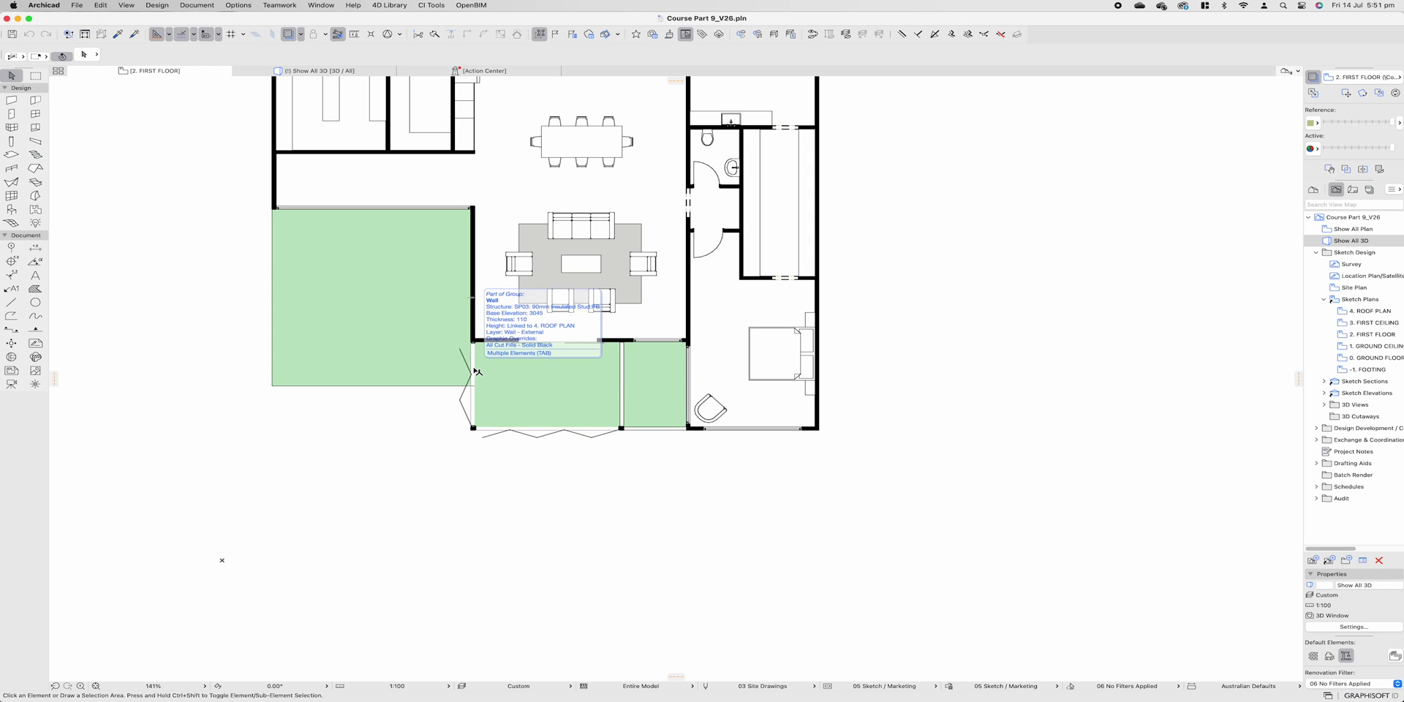
- Move the front balcony's outer side wall 1000 mm outward, towards the garage side
{"action": "left_click", "coordinate": [475, 371]}
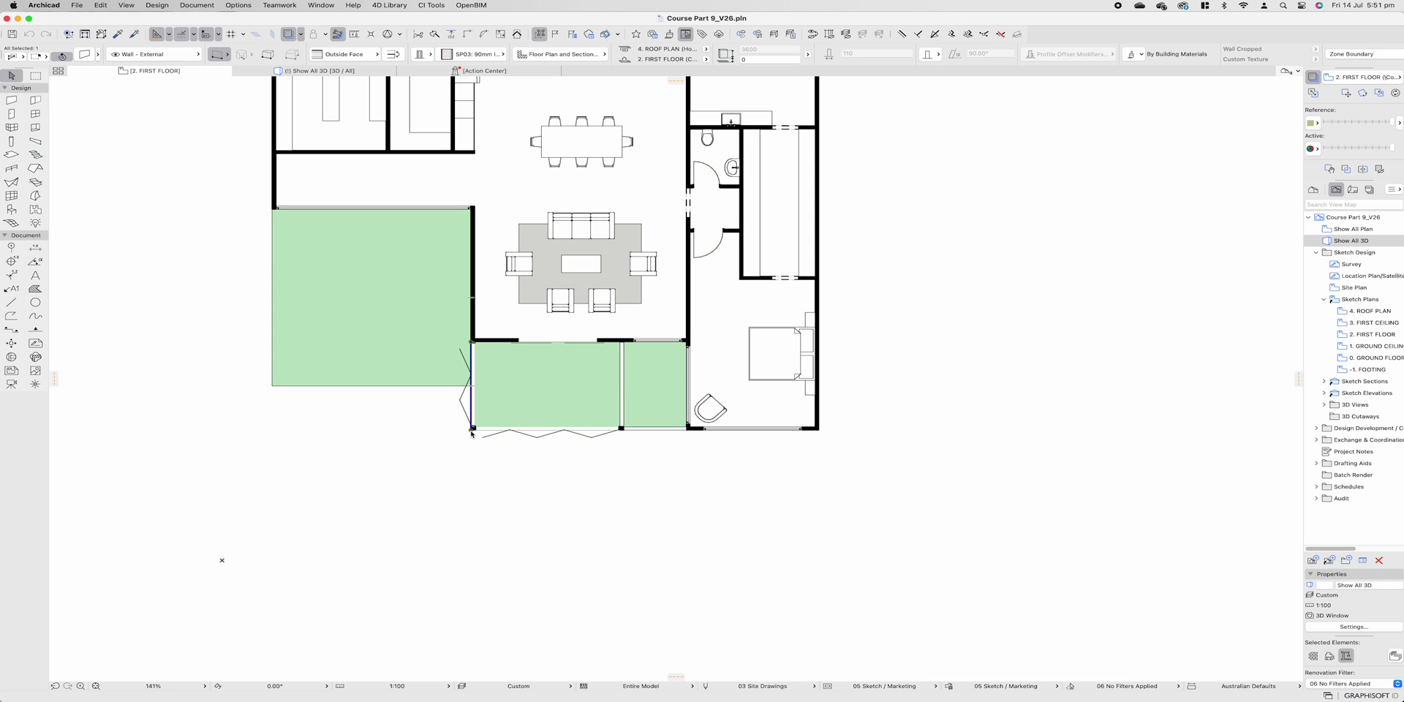
{"action": "left_click", "coordinate": [471, 430]}
{"action": "type", "text": "10"}
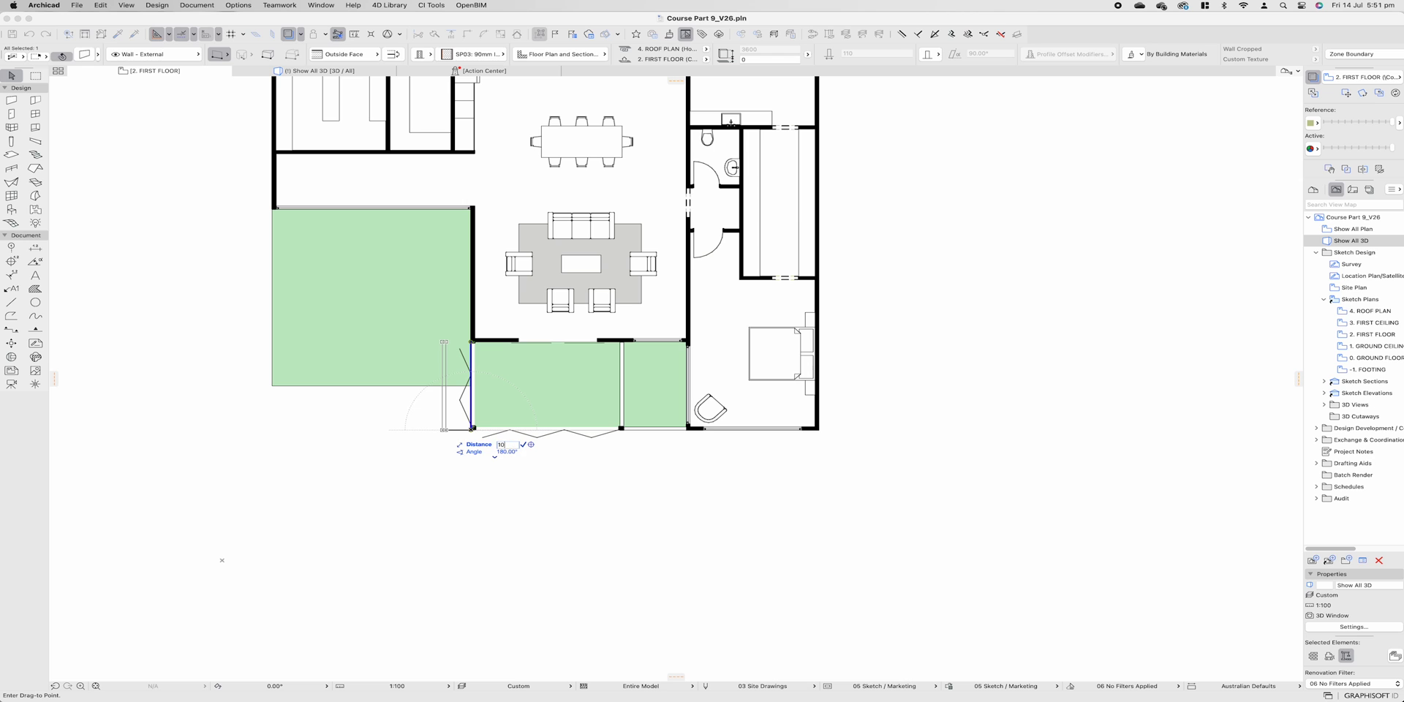
{"action": "type", "text": "00"}
{"action": "key", "text": "Return"}
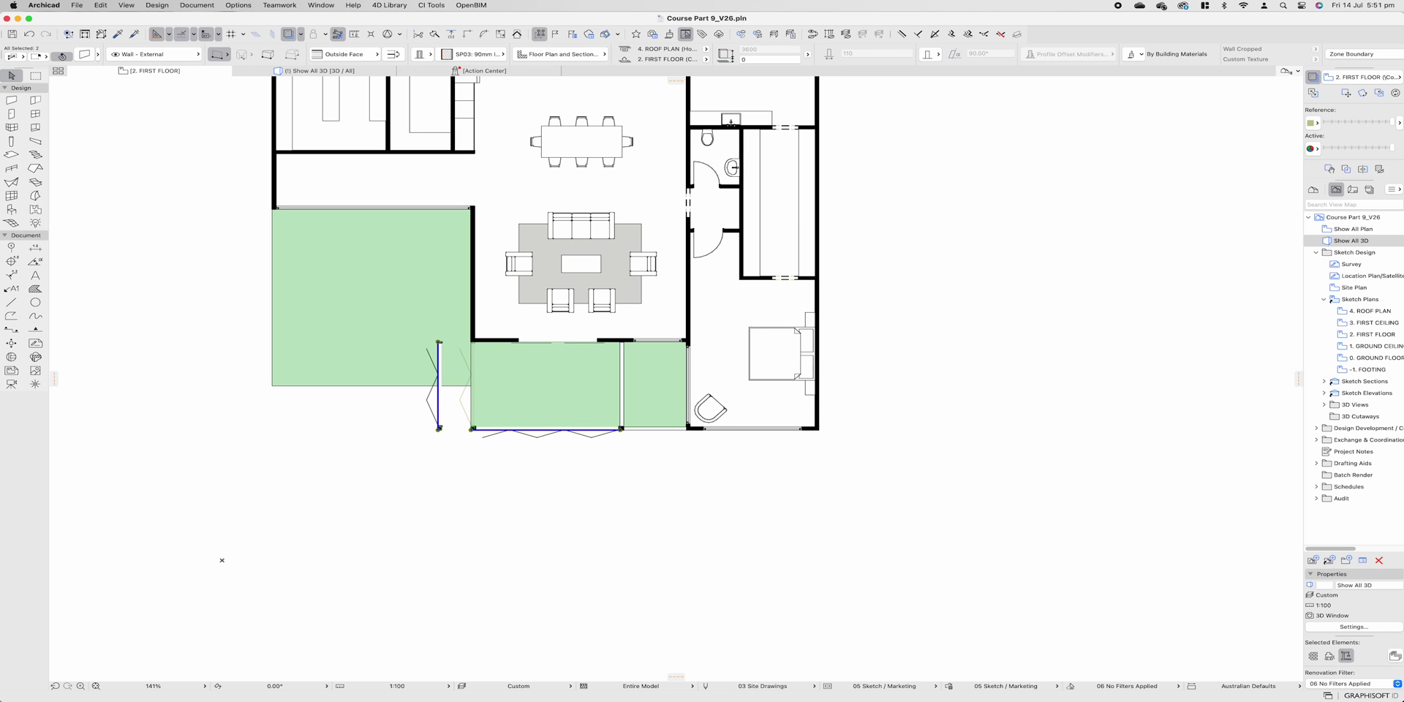
{"action": "key", "text": "Escape"}
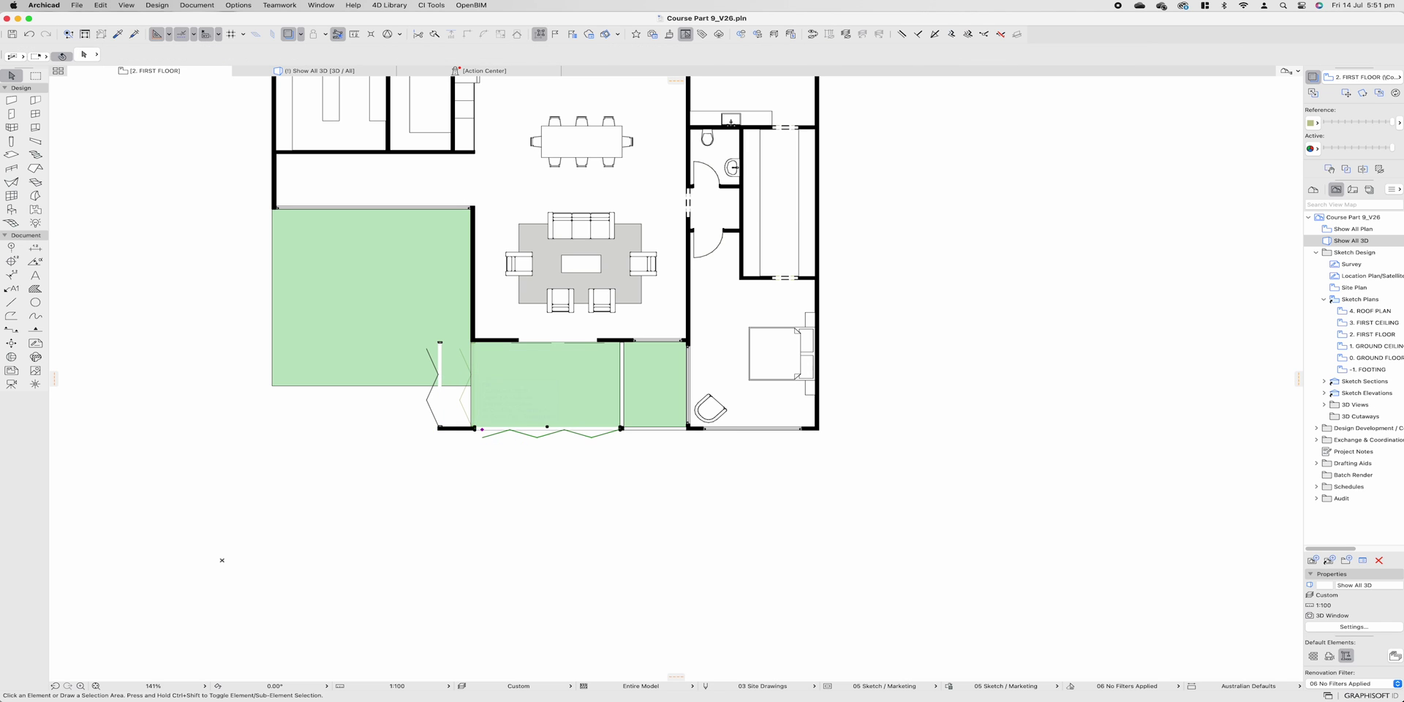
- Stretch the opening in the balcony's front wall to the corner of the relocated side wall
{"action": "left_click", "coordinate": [481, 430]}
{"action": "left_click", "coordinate": [482, 430]}
{"action": "left_click", "coordinate": [439, 428]}
{"action": "left_click", "coordinate": [637, 342]}
{"action": "key", "text": "Escape"}
- Examine the widened balcony and the front facade in the 3D view
{"action": "key", "text": "F3"}
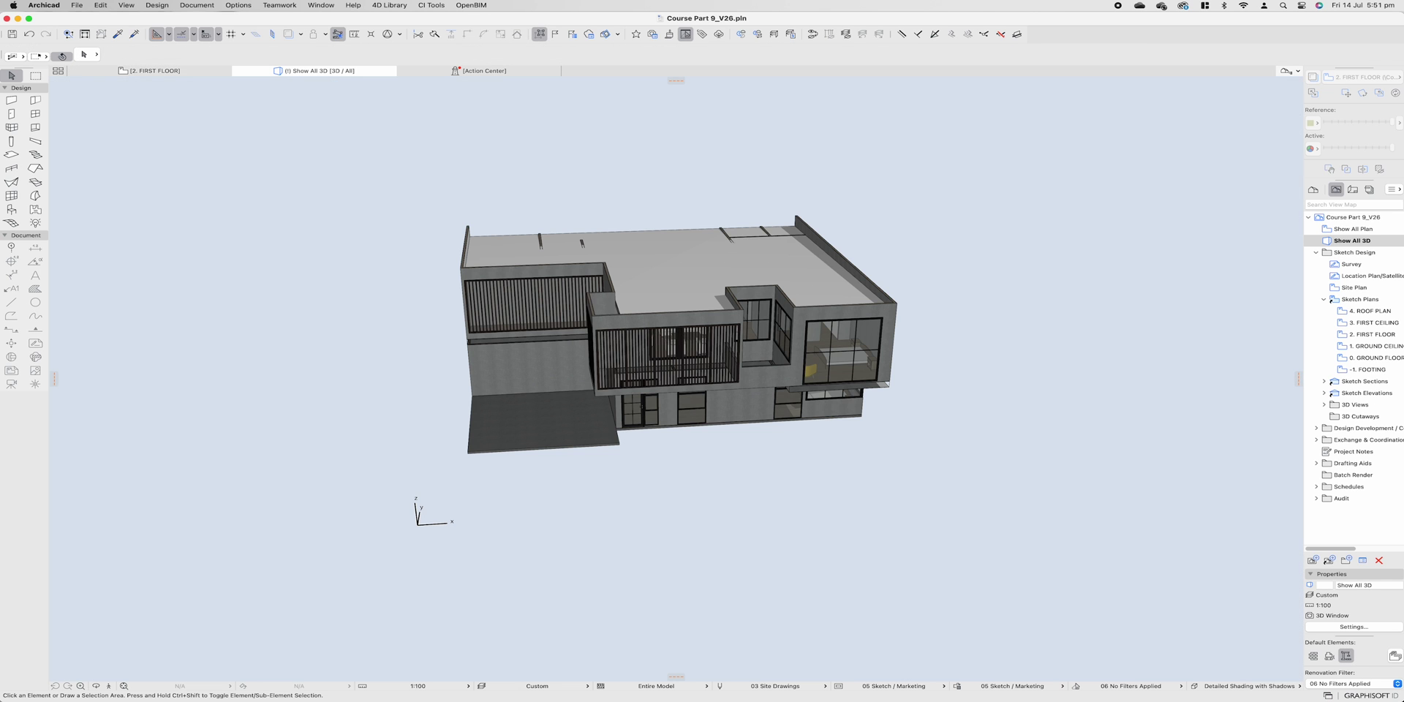
{"action": "middle_click_drag", "start_coordinate": [634, 344], "coordinate": [590, 199], "text": "shift"}
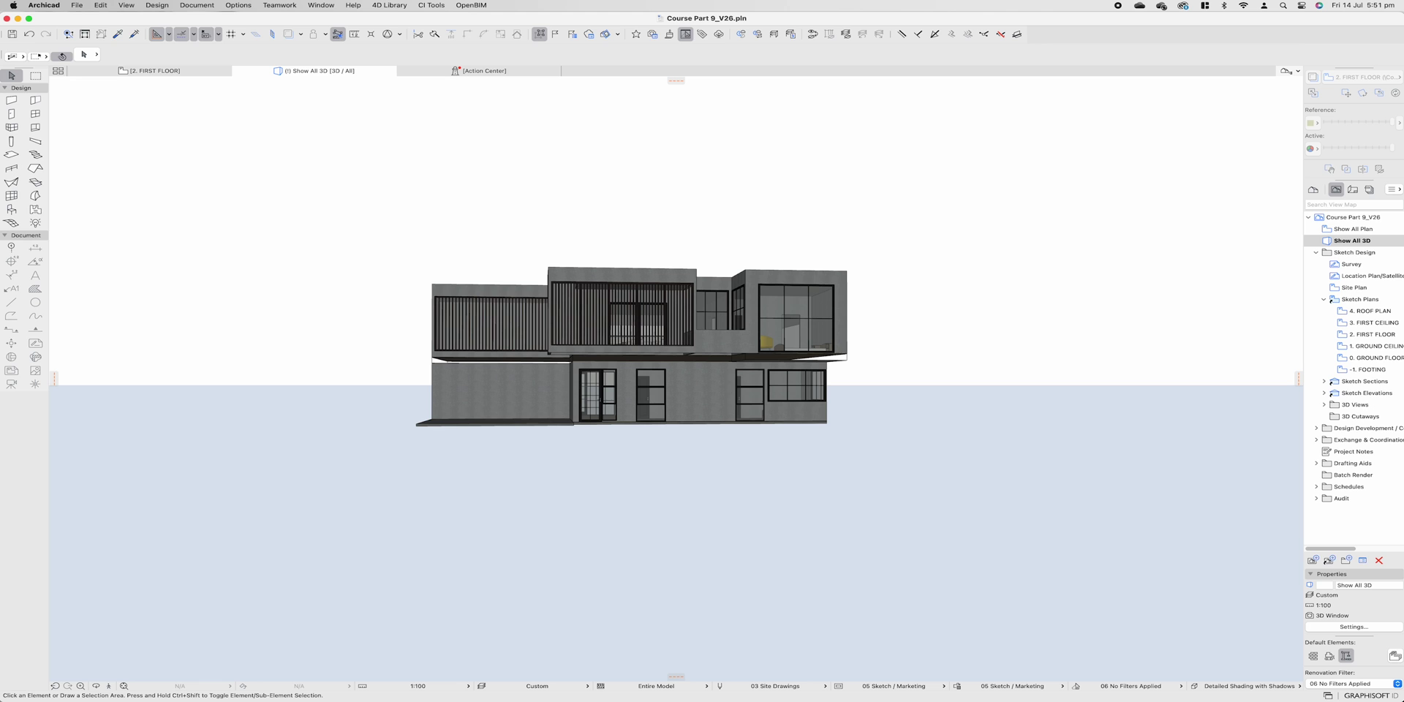
{"action": "mouse_move", "coordinate": [633, 344]}
{"action": "middle_mouse_down", "text": "shift"}
{"action": "mouse_move", "coordinate": [662, 373]}
{"action": "mouse_move", "coordinate": [716, 354]}
{"action": "mouse_move", "coordinate": [633, 357]}
{"action": "middle_mouse_up", "text": "shift"}
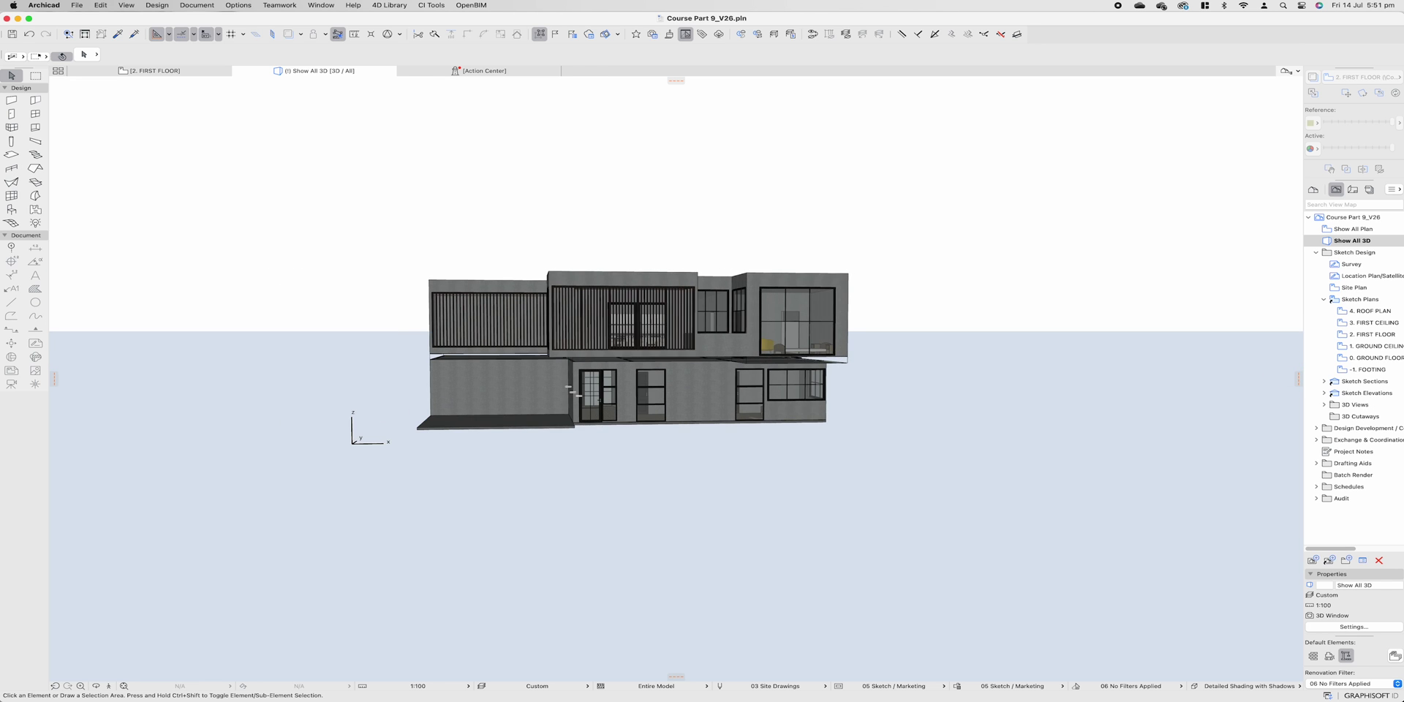
{"action": "scroll", "coordinate": [489, 385], "scroll_direction": "up", "scroll_amount": 2}
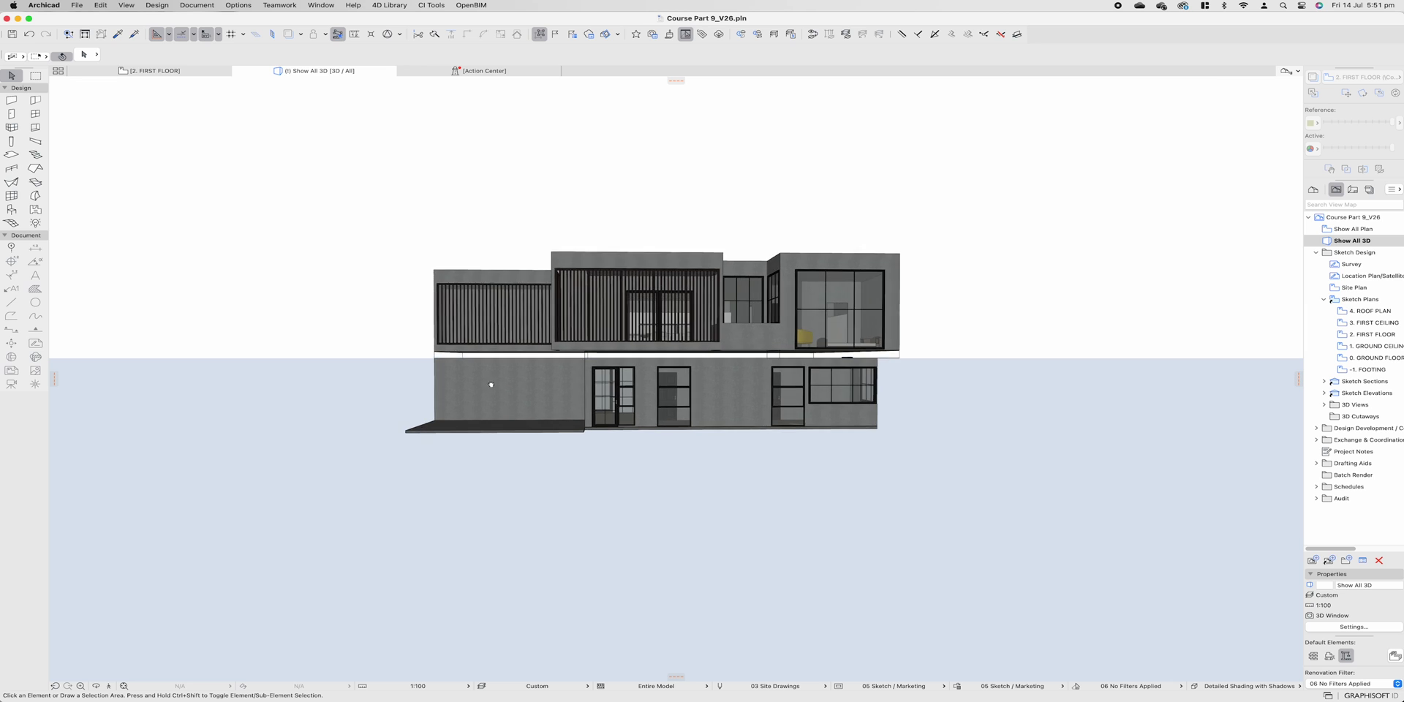
{"action": "middle_click_drag", "start_coordinate": [489, 386], "coordinate": [516, 382], "text": "shift"}
{"action": "left_click", "coordinate": [516, 355]}
{"action": "key", "text": "super+t"}
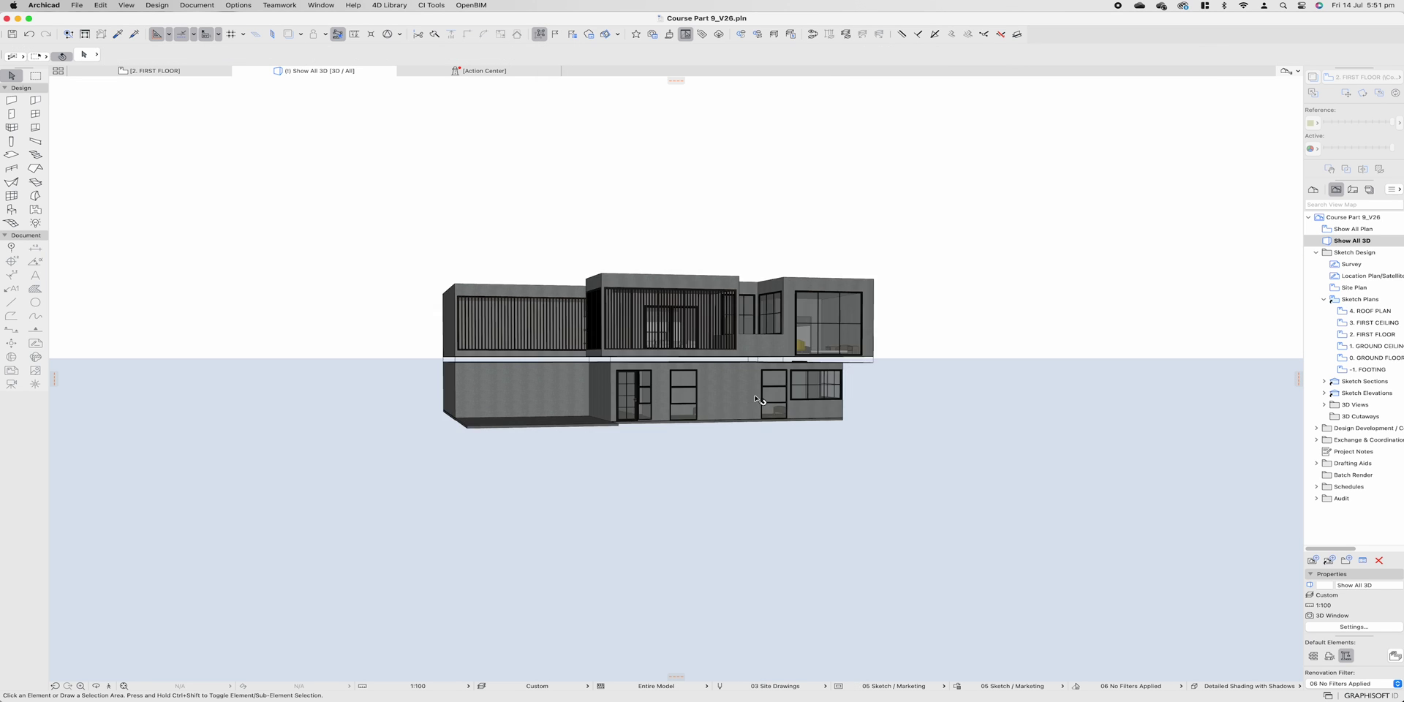
- Override the outer surface of the ground-floor and first-floor external walls with Paint - Titanium White
{"action": "middle_click_drag", "start_coordinate": [755, 399], "coordinate": [616, 423], "text": "shift"}
{"action": "left_click", "coordinate": [617, 423]}
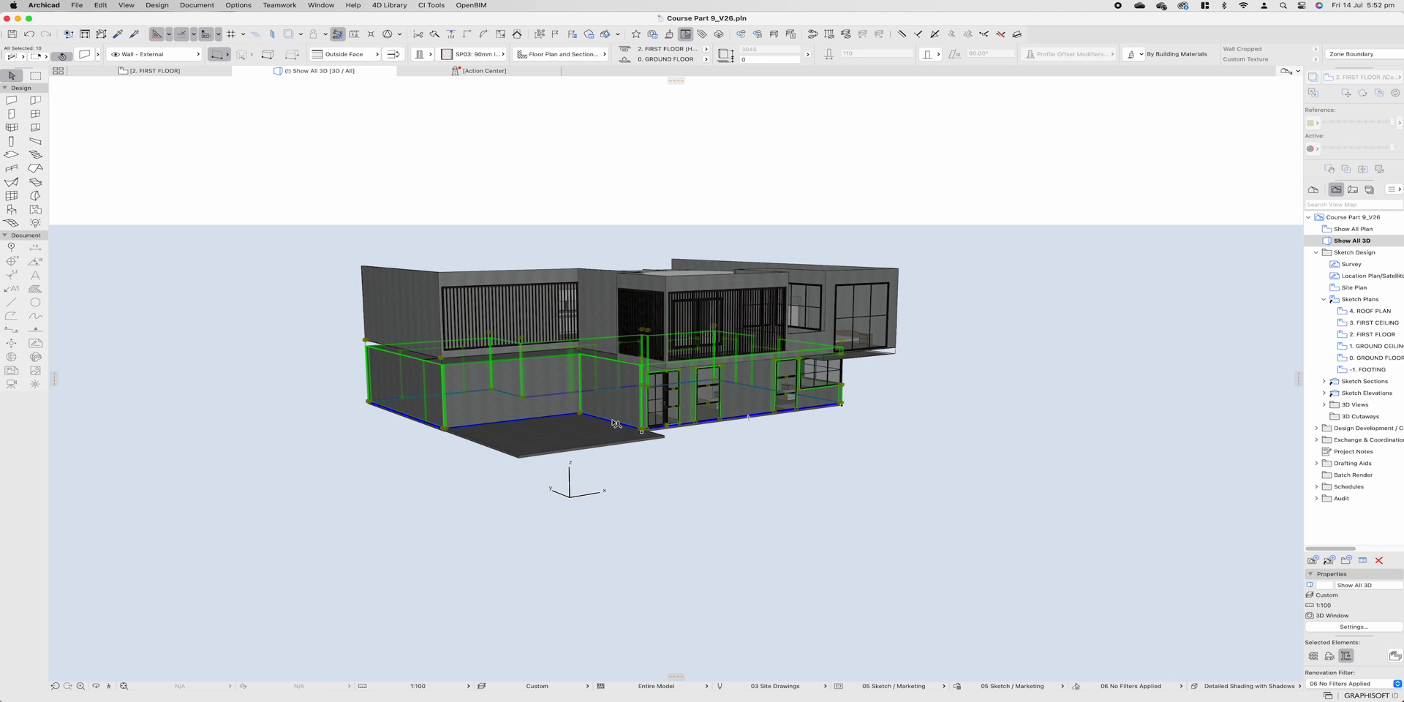
{"action": "left_click", "coordinate": [432, 291], "text": "shift"}
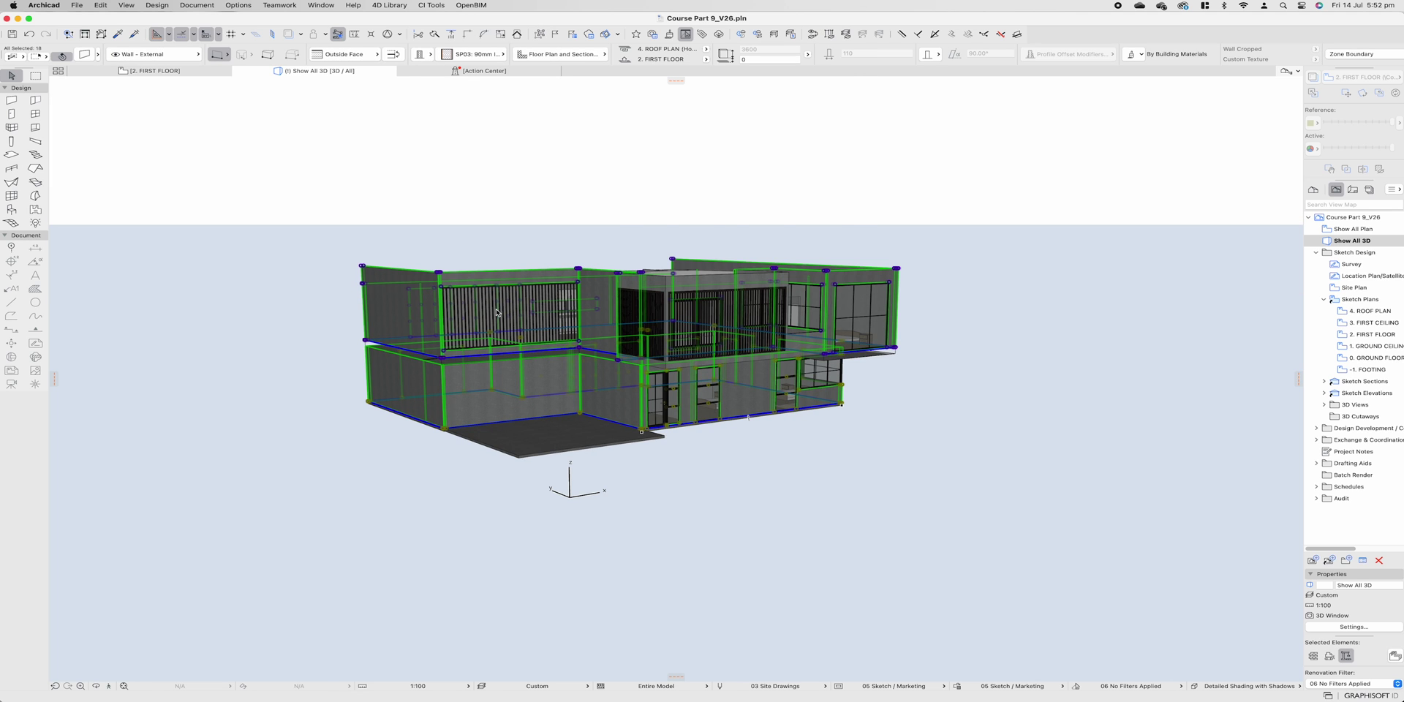
{"action": "key", "text": "super+t"}
{"action": "left_click", "coordinate": [579, 342]}
{"action": "type", "text": "white"}
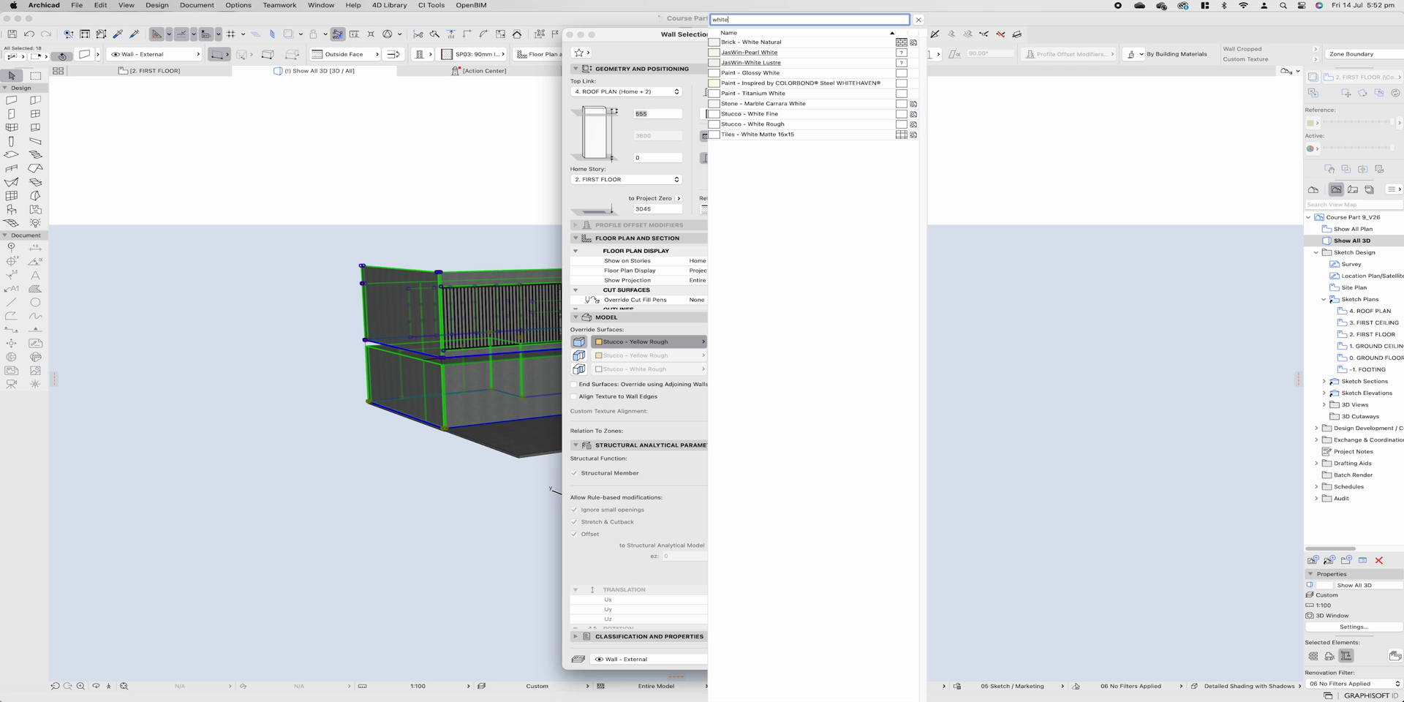
{"action": "left_click", "coordinate": [760, 92]}
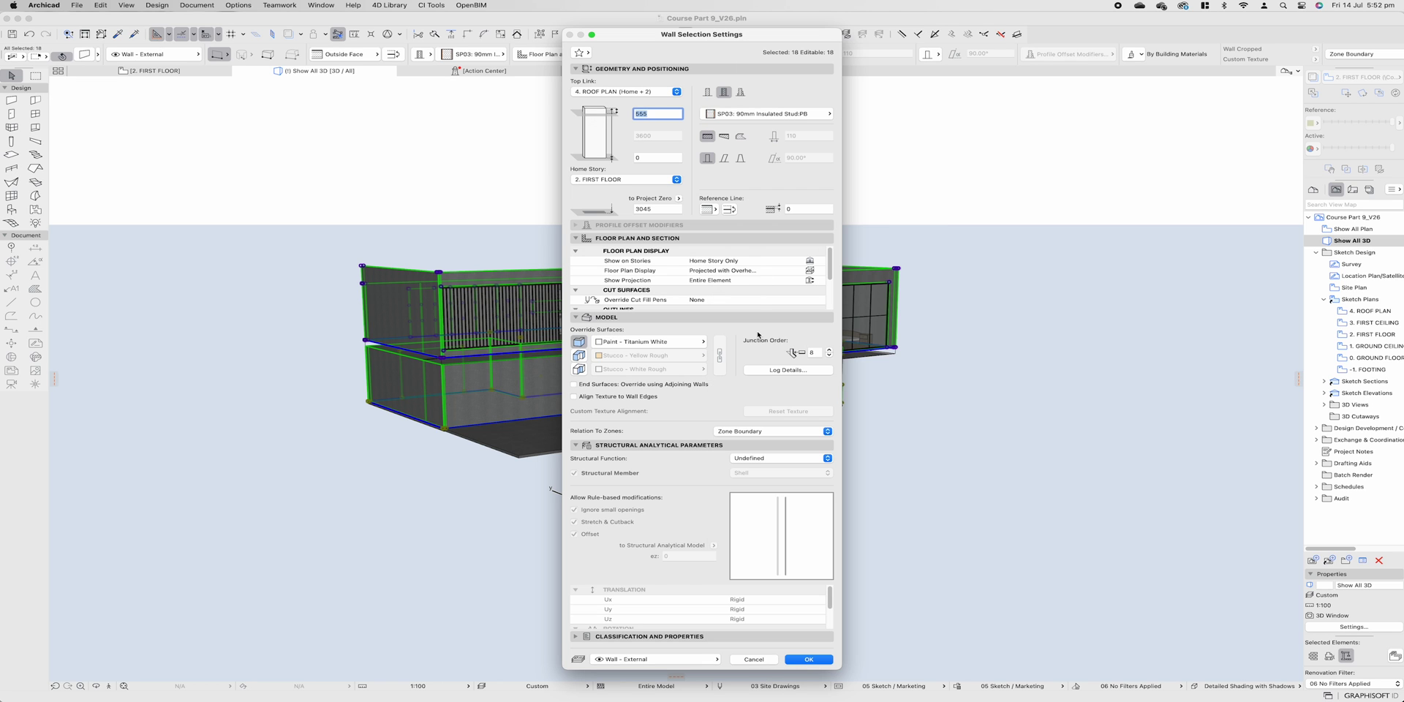
{"action": "left_click", "coordinate": [810, 660]}
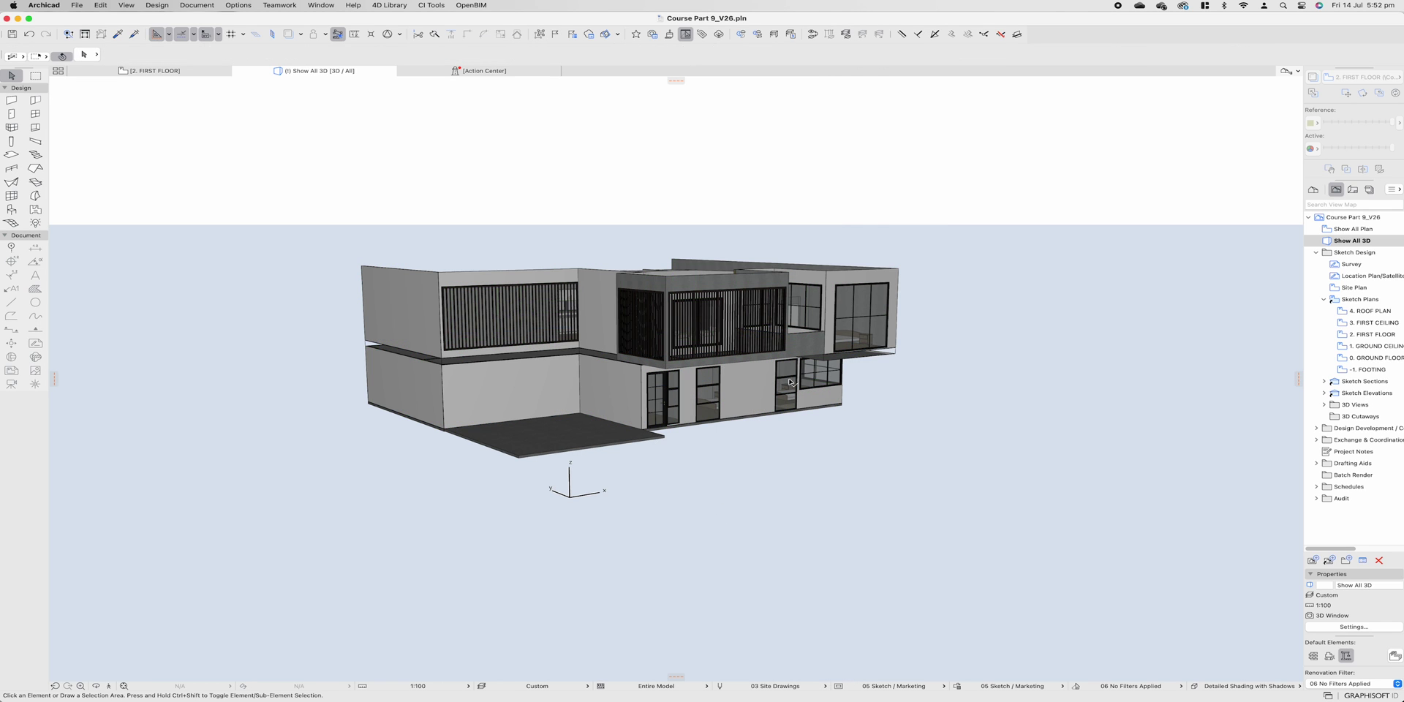
- Override the top and edge surfaces of the suspended slab between the two floors with Paint - Titanium White
{"action": "double_click", "coordinate": [841, 362]}
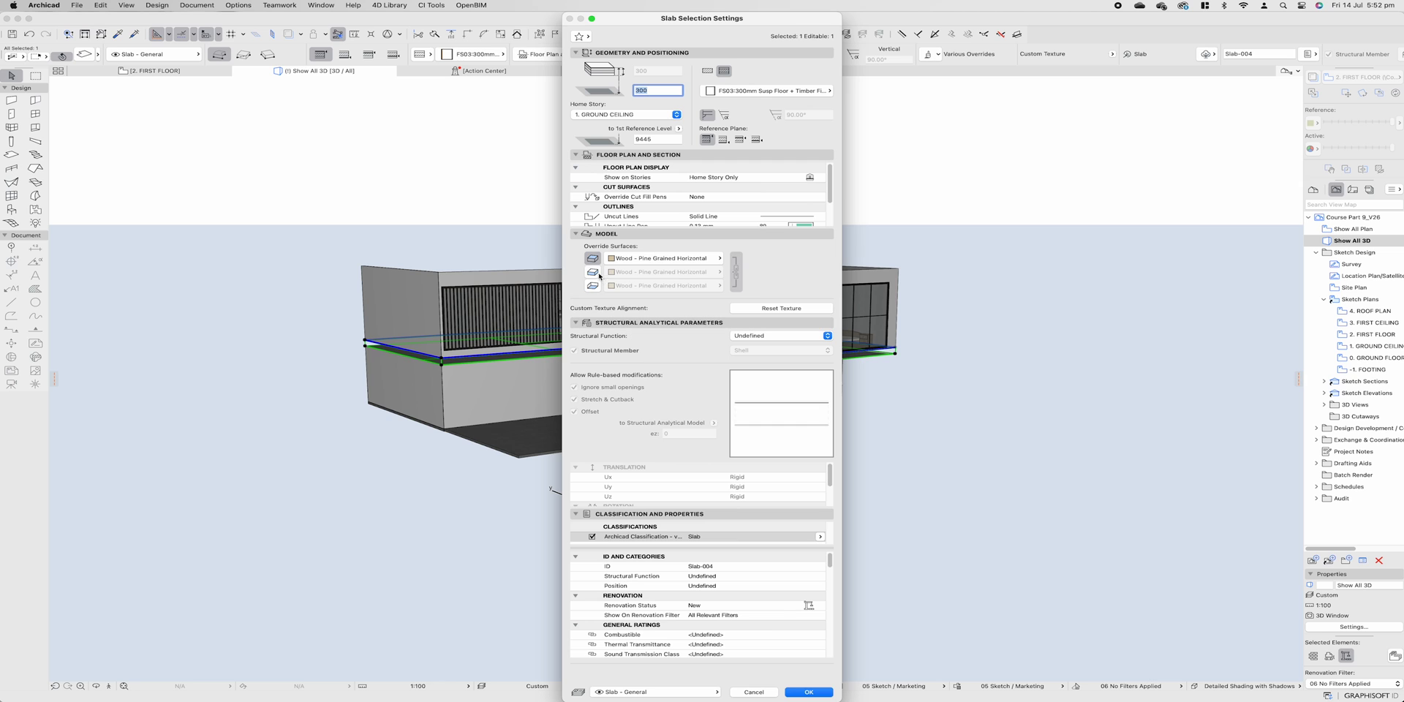
{"action": "left_click", "coordinate": [599, 274]}
{"action": "type", "text": "white"}
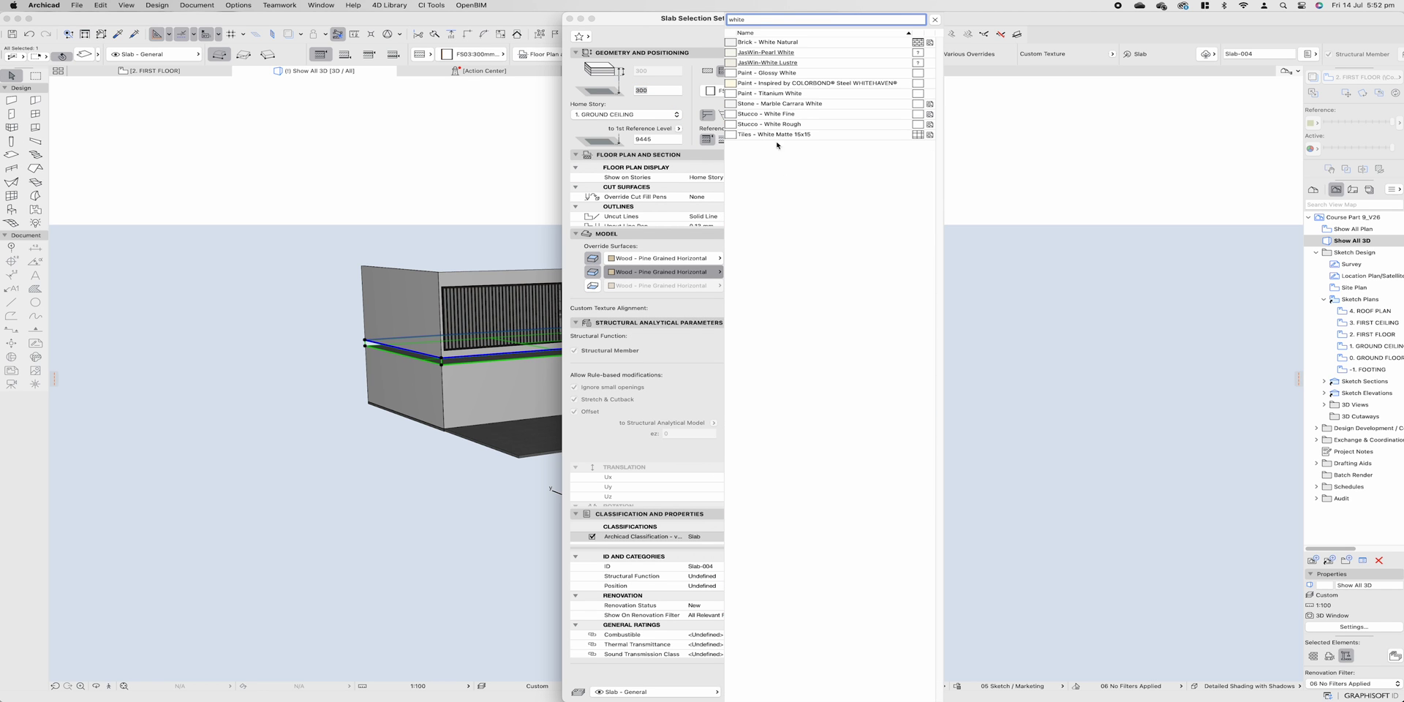
{"action": "left_click", "coordinate": [776, 93]}
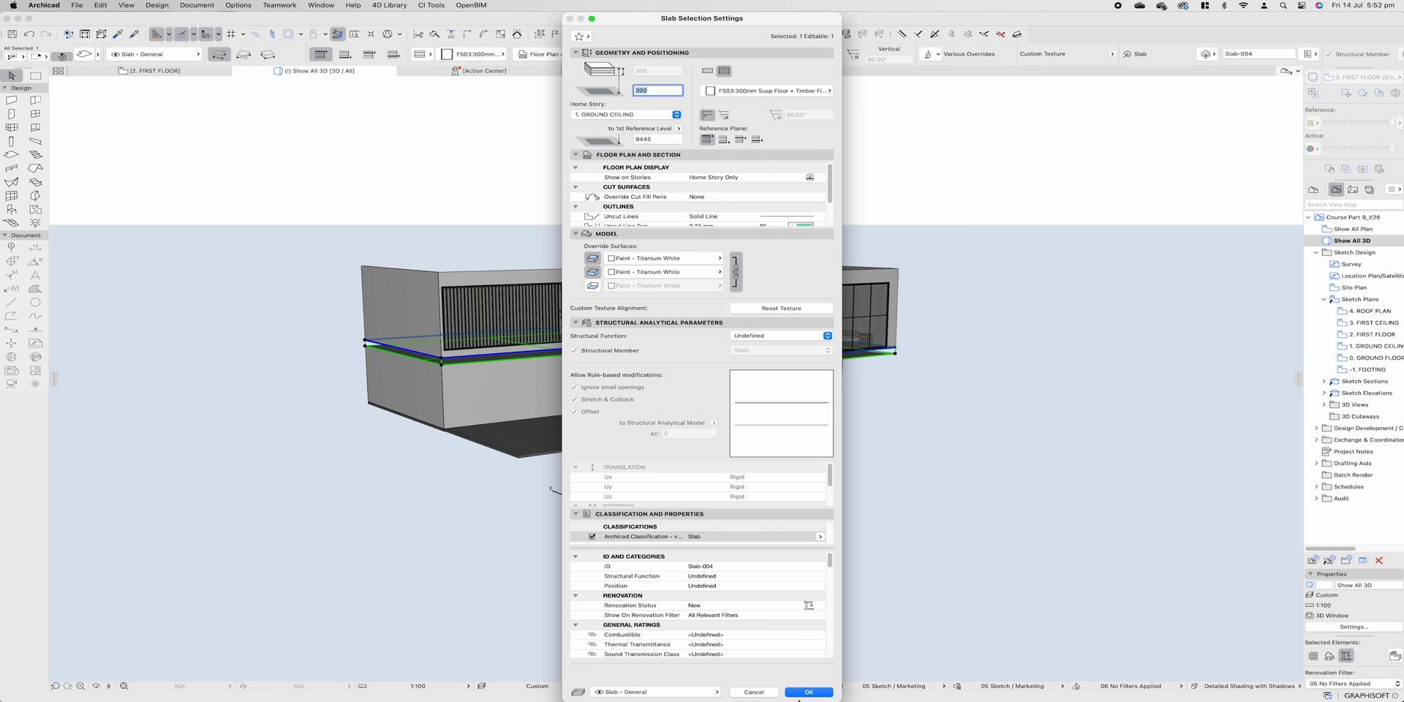
{"action": "left_click", "coordinate": [804, 692]}
{"action": "key", "text": "Escape"}
- Override the outer surface of the front balcony's external walls with Paint - Titanium White
{"action": "middle_click_drag", "start_coordinate": [739, 380], "coordinate": [668, 420], "text": "shift"}
{"action": "left_click", "coordinate": [668, 346]}
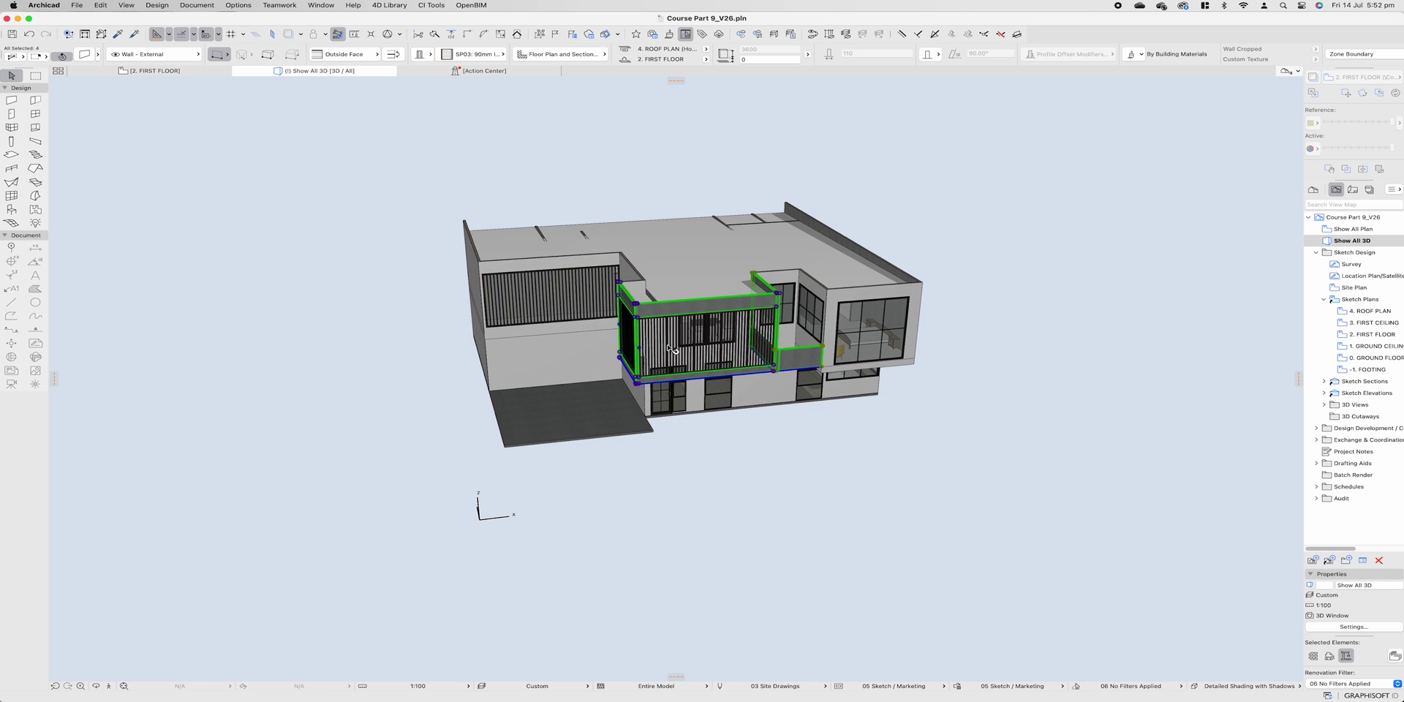
{"action": "double_click", "coordinate": [671, 349]}
{"action": "left_click", "coordinate": [579, 342]}
{"action": "left_click", "coordinate": [649, 341]}
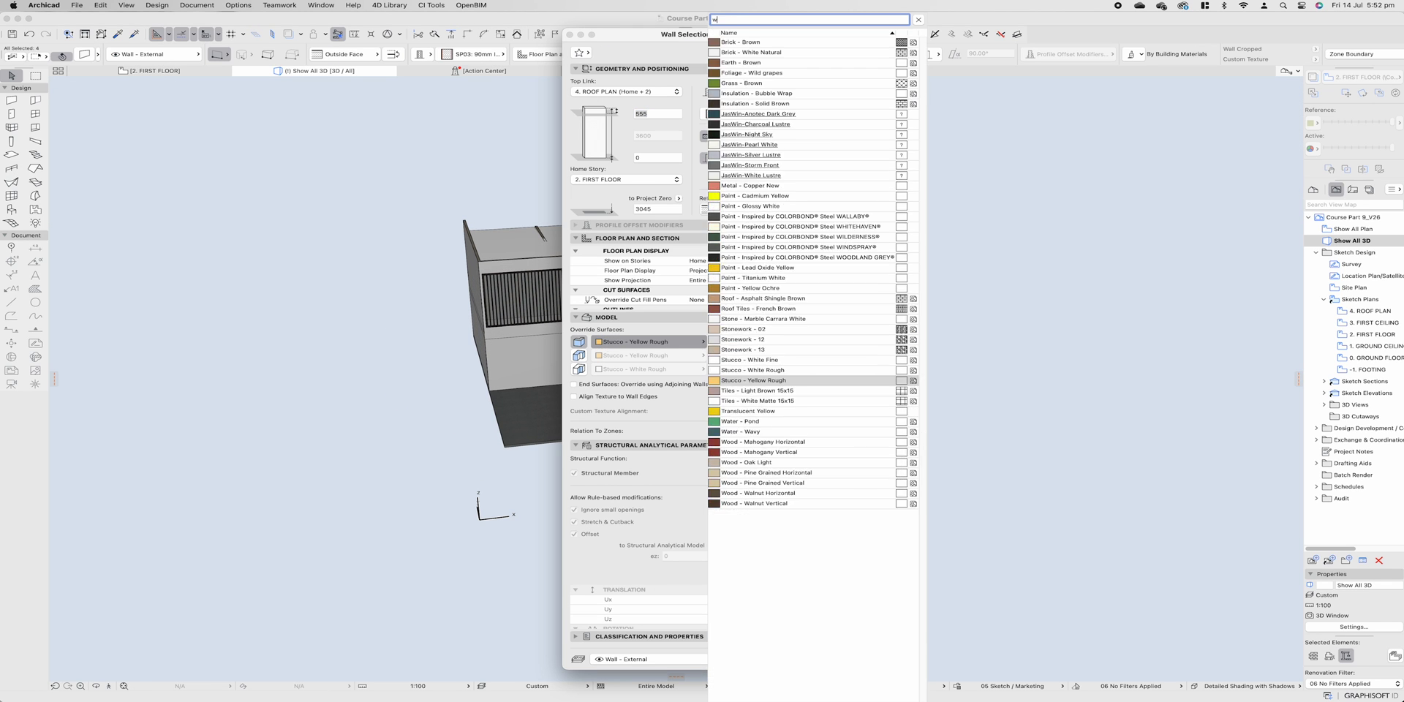
{"action": "type", "text": "white"}
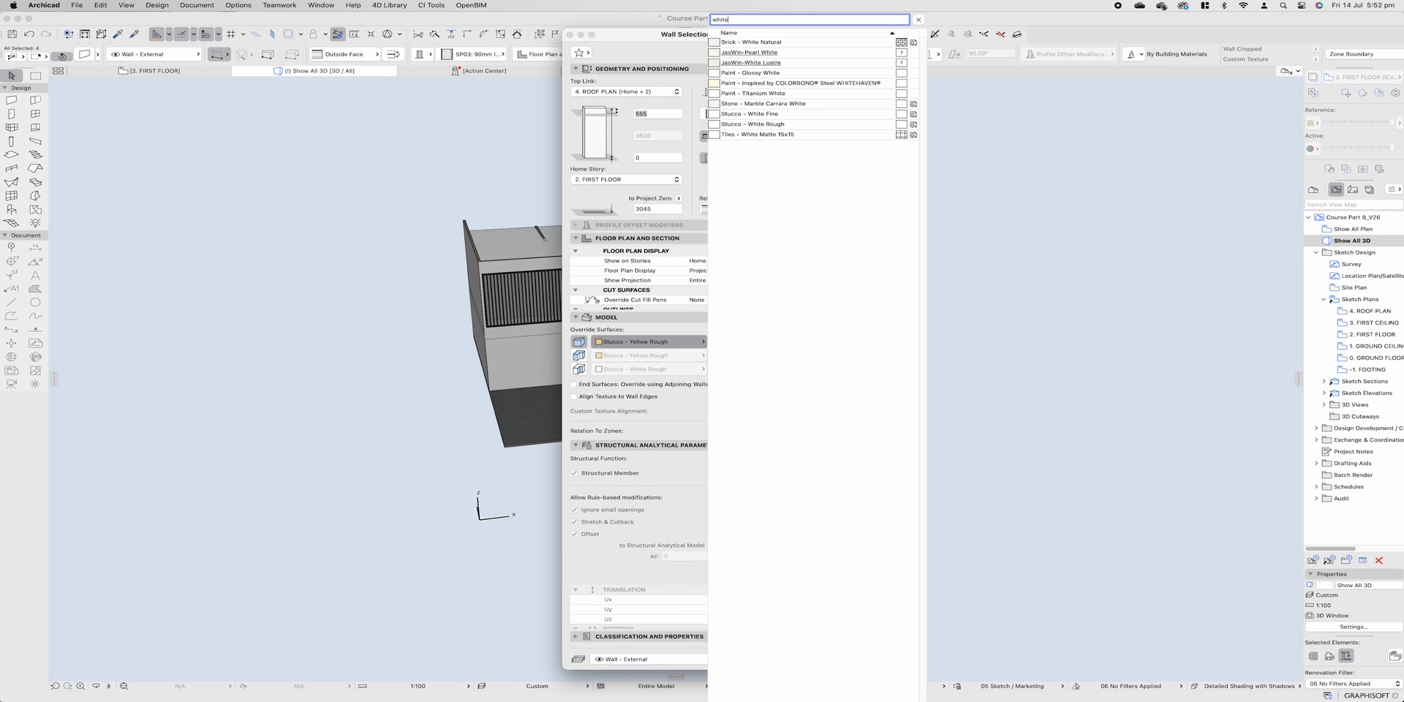
{"action": "left_click", "coordinate": [764, 97]}
{"action": "key", "text": "Return"}
{"action": "key", "text": "Escape"}
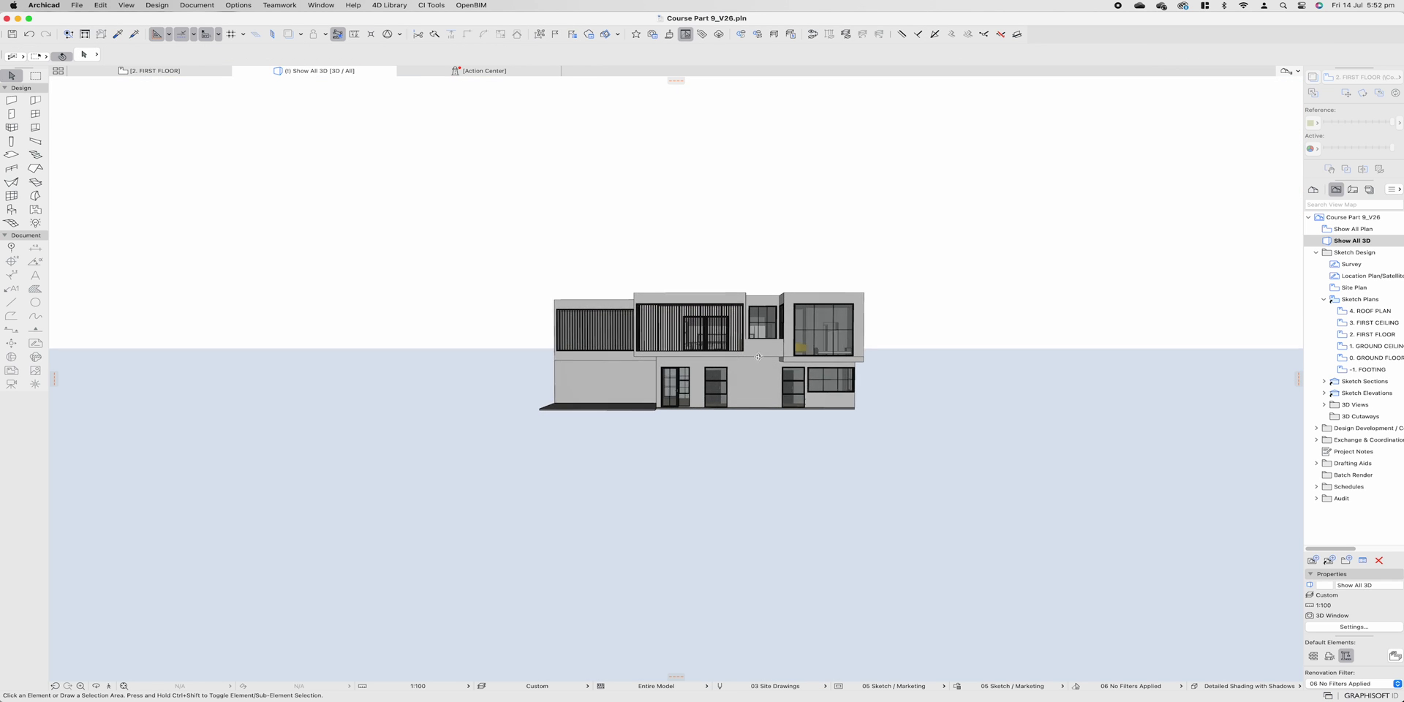
{"action": "middle_click_drag", "start_coordinate": [759, 356], "coordinate": [909, 459], "text": "shift"}
{"action": "scroll", "coordinate": [776, 369], "scroll_direction": "up", "scroll_amount": 3}
{"action": "left_click", "coordinate": [850, 398]}
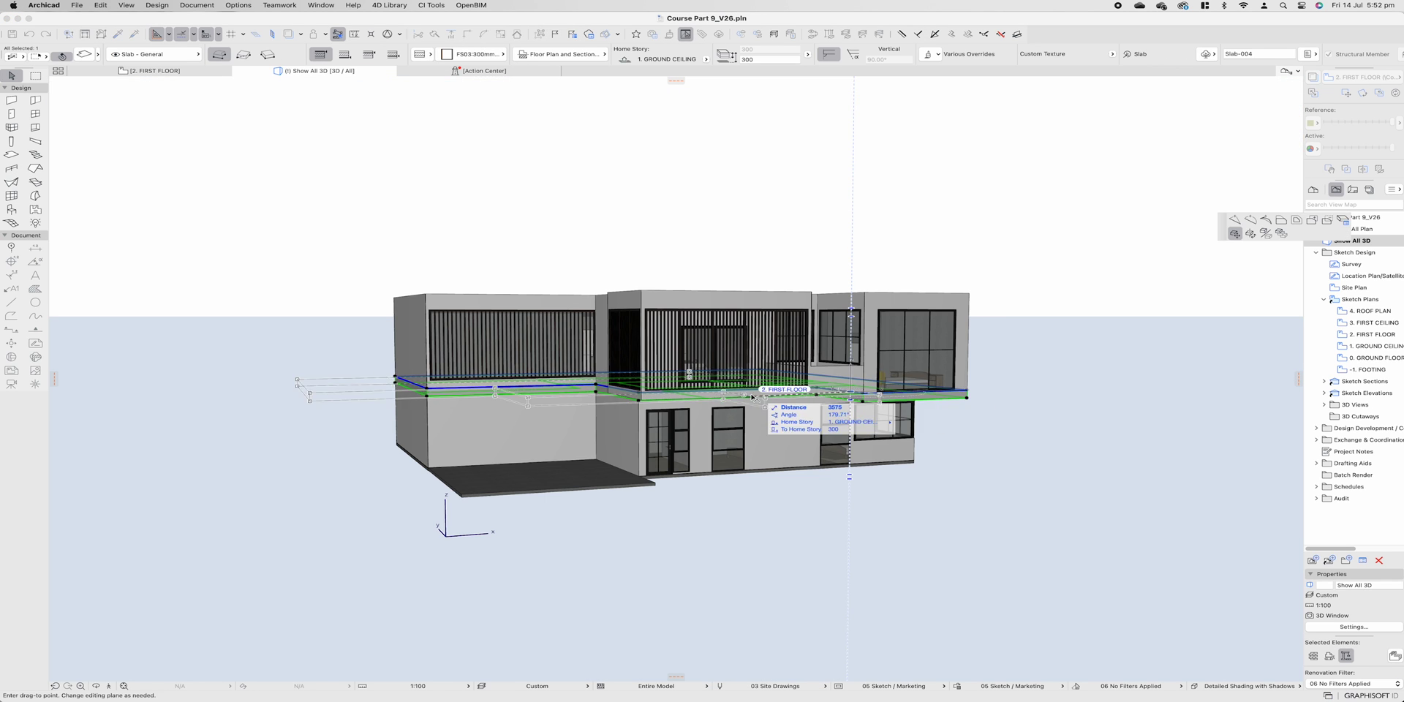
{"action": "left_click", "coordinate": [1281, 220]}
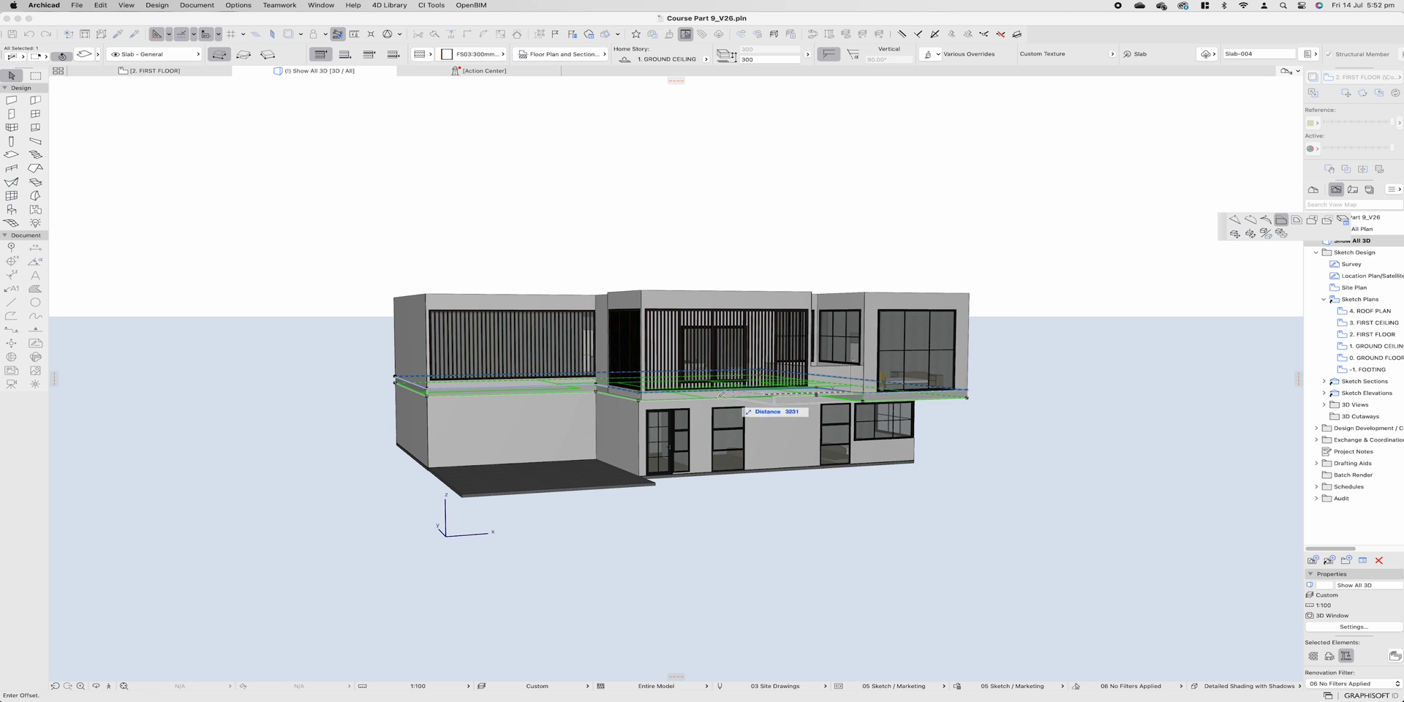
{"action": "key", "text": "Escape"}
{"action": "key", "text": "Escape"}
{"action": "middle_click_drag", "start_coordinate": [673, 401], "coordinate": [675, 446], "text": "shift"}
{"action": "middle_click_drag", "start_coordinate": [463, 455], "coordinate": [457, 448], "text": "shift"}
{"action": "left_click", "coordinate": [423, 463], "text": "alt"}
{"action": "scroll", "coordinate": [620, 357], "scroll_direction": "up", "scroll_amount": 10}
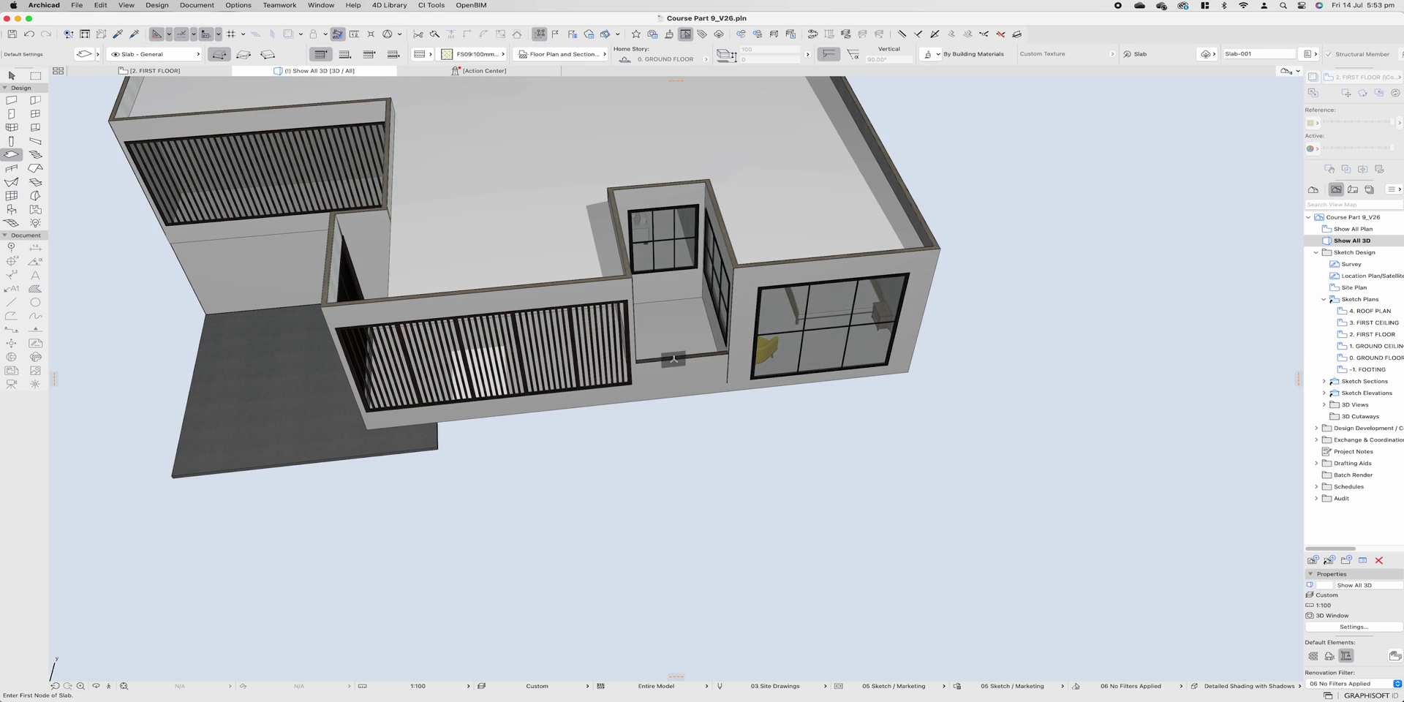
{"action": "left_click", "coordinate": [622, 354]}
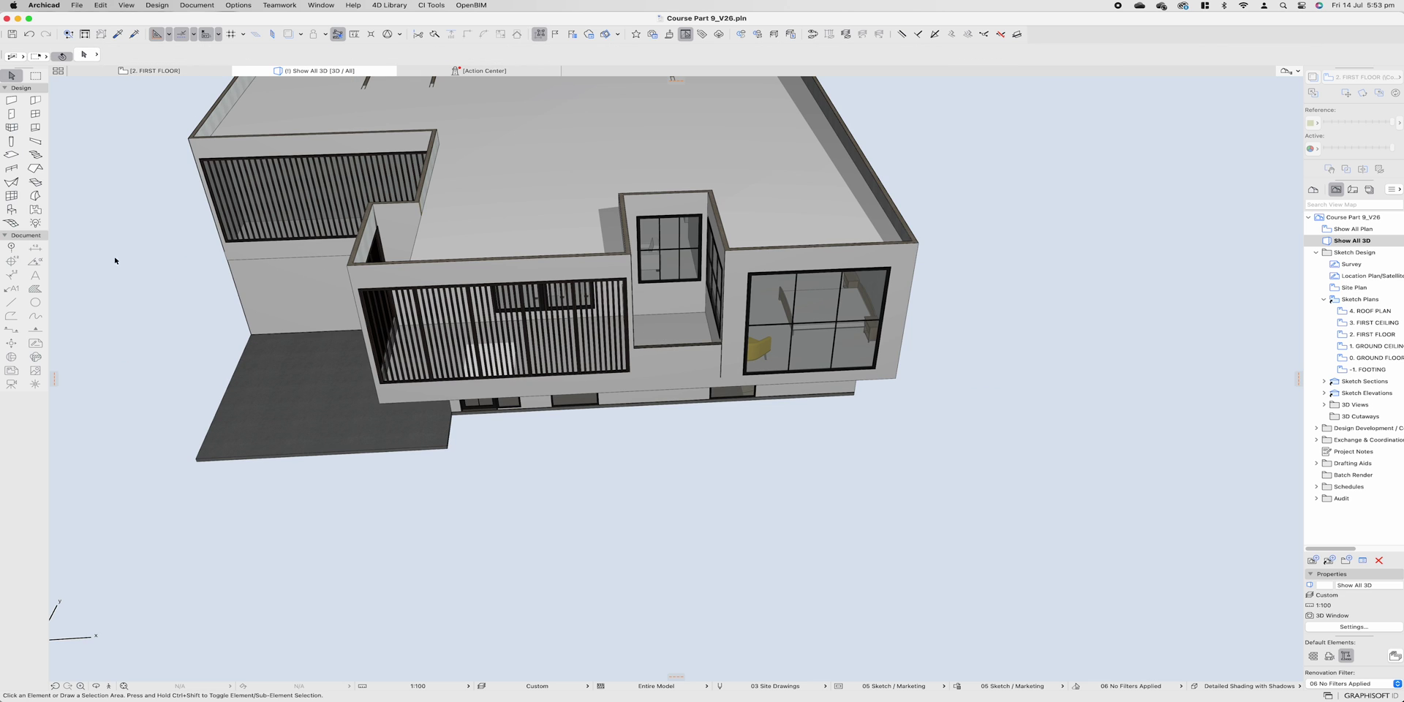
- Draw a rectangular mesh filling the small open recess between the battened balcony and the glazed bedroom
{"action": "left_click", "coordinate": [13, 222]}
{"action": "scroll", "coordinate": [629, 371], "scroll_direction": "up", "scroll_amount": 3}
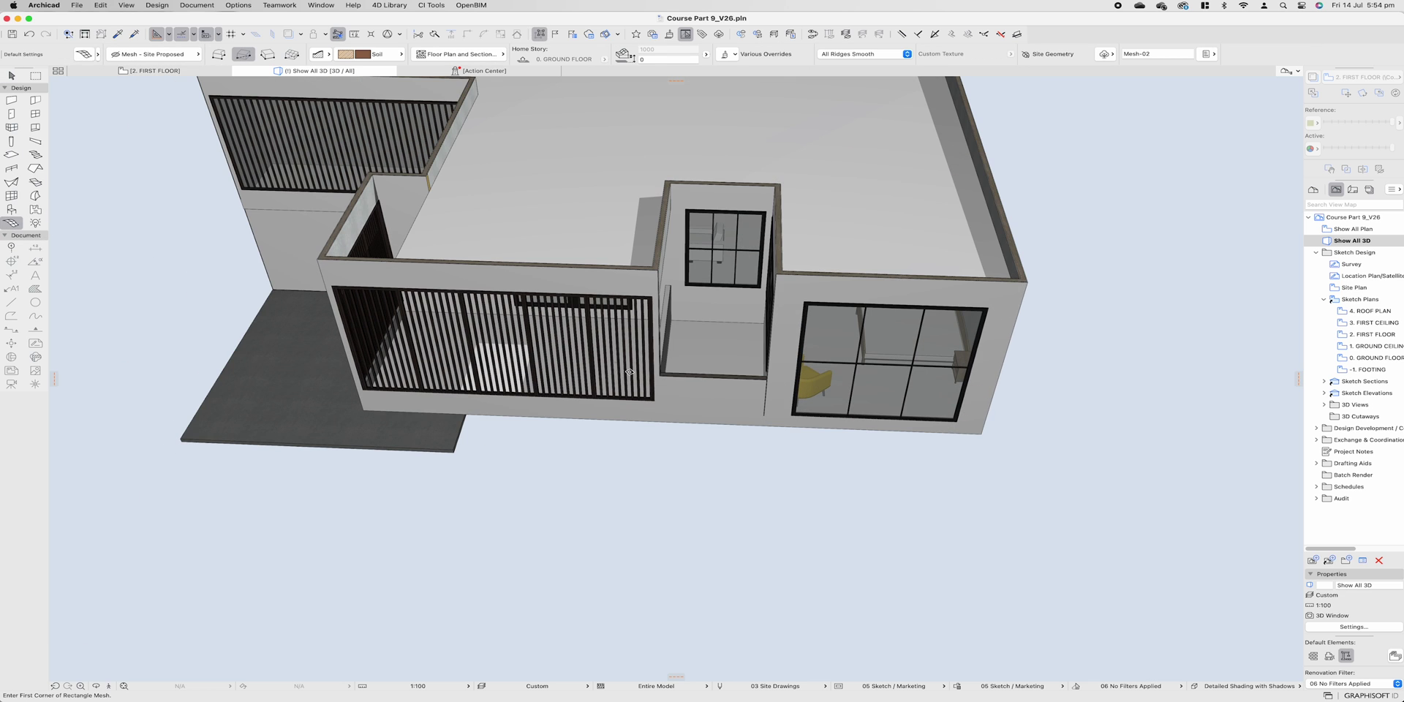
{"action": "left_click", "coordinate": [662, 370]}
{"action": "left_click", "coordinate": [702, 307]}
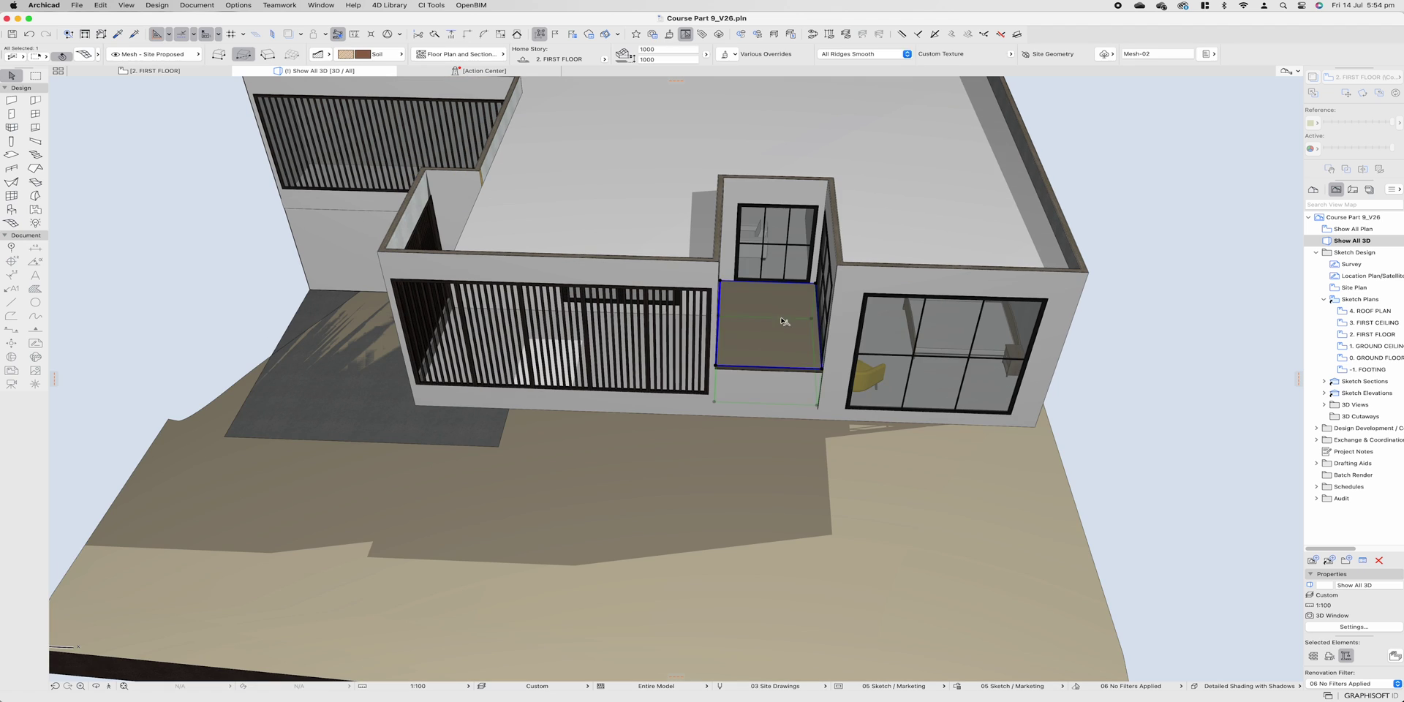
- Override the top surface of the mesh in the front recess with Earth - Brown
{"action": "key", "text": "super+t"}
{"action": "left_click", "coordinate": [770, 371]}
{"action": "type", "text": "earth"}
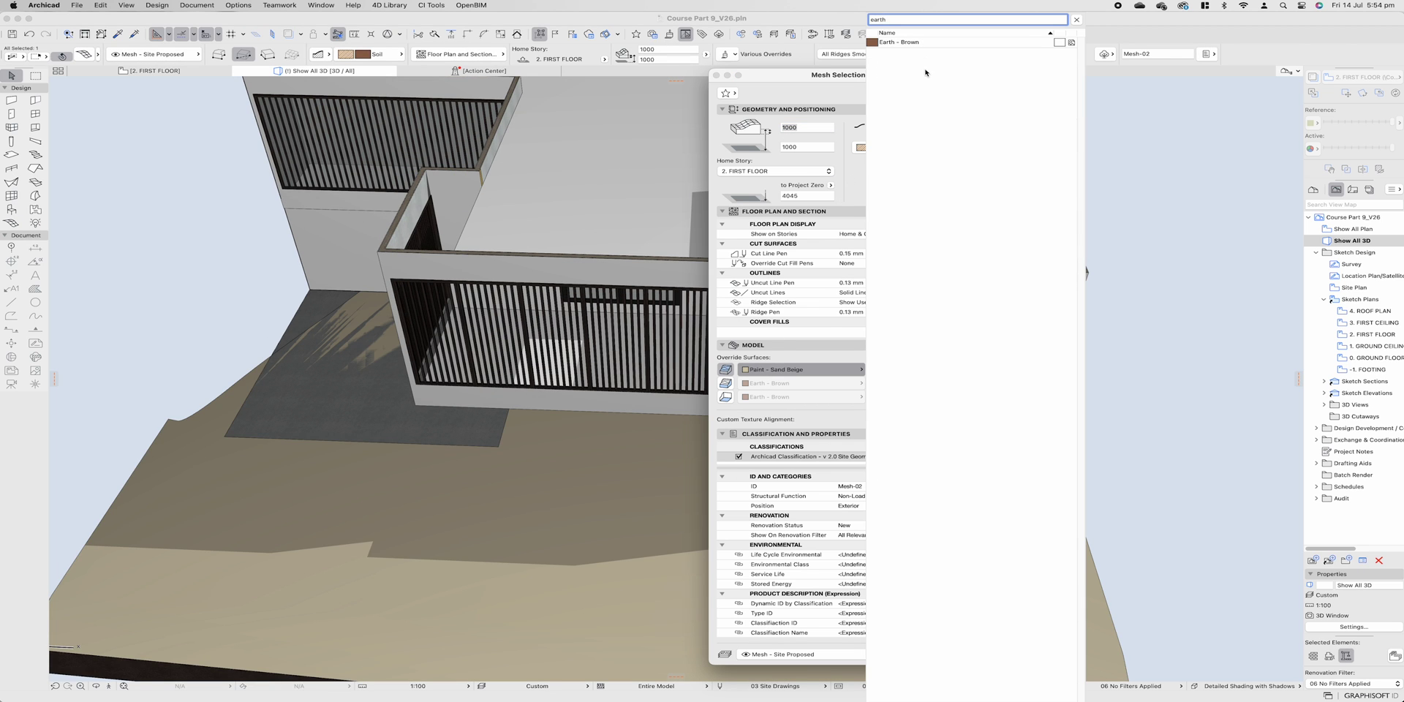
{"action": "key", "text": "Return"}
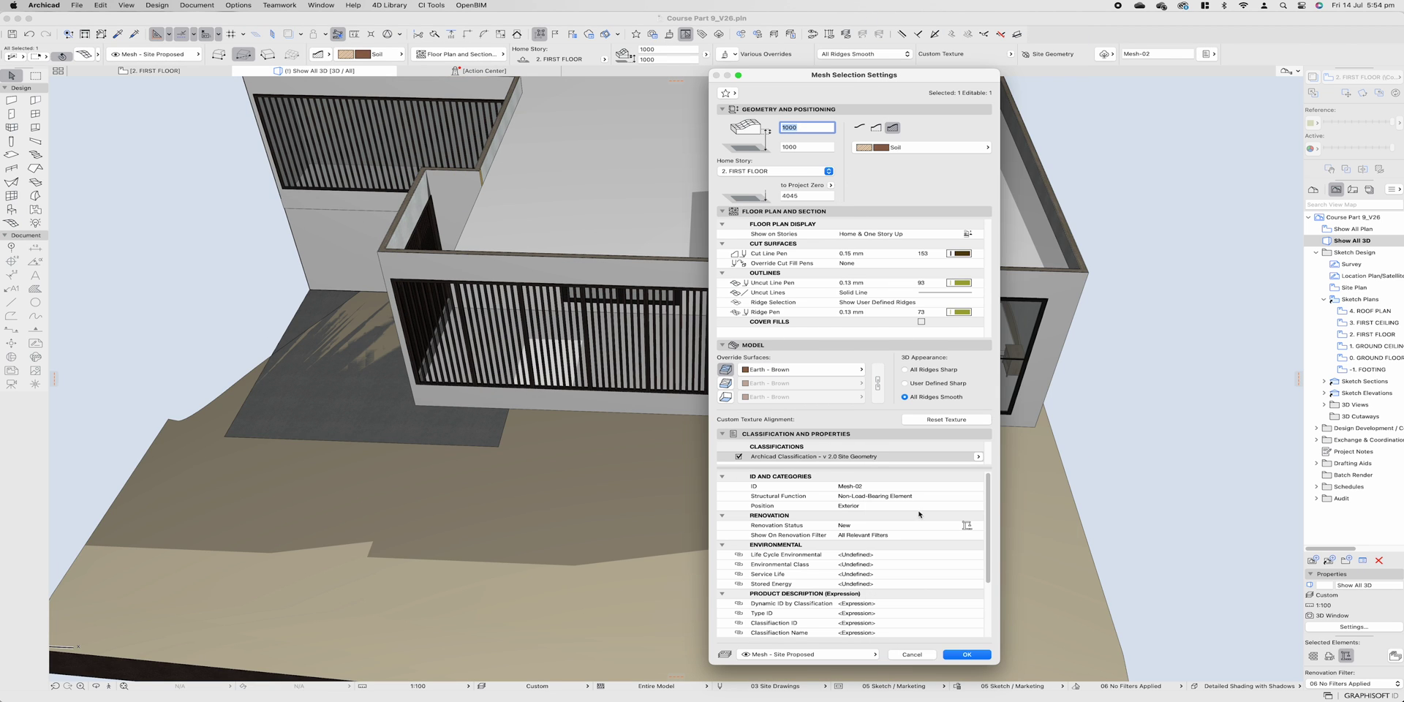
{"action": "left_click", "coordinate": [974, 657]}
{"action": "key", "text": "Escape"}
- Show the Site Plan as a trace reference beneath the first floor plan
{"action": "scroll", "coordinate": [805, 457], "scroll_direction": "down", "scroll_amount": 3}
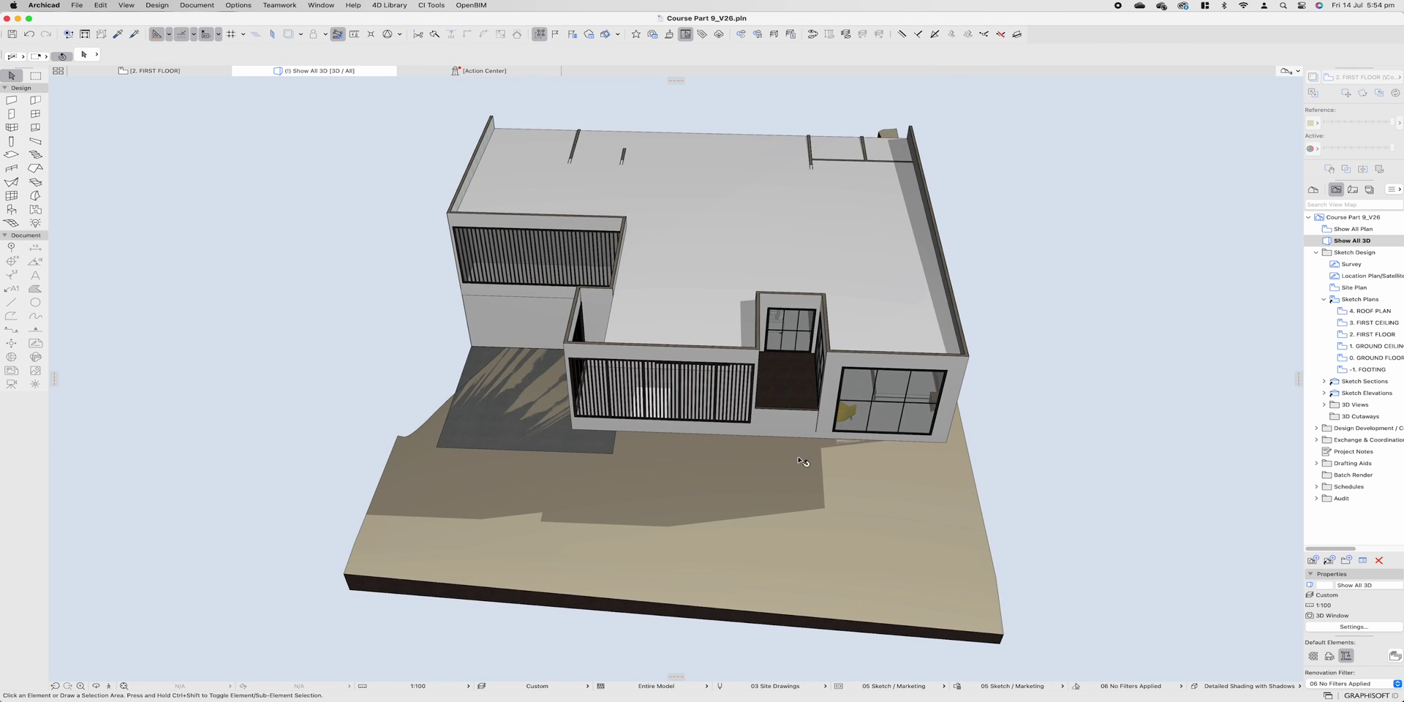
{"action": "middle_click_drag", "start_coordinate": [805, 464], "coordinate": [786, 422], "text": "shift"}
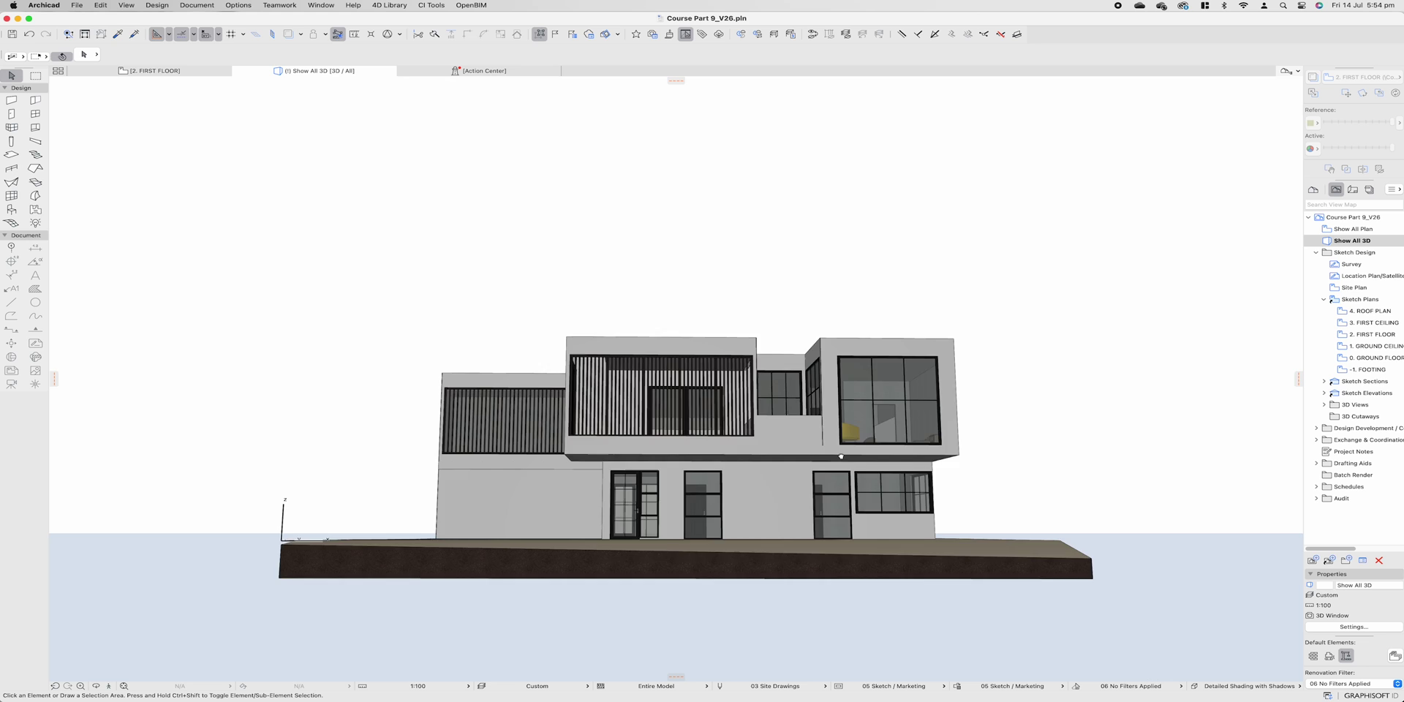
{"action": "middle_click_drag", "start_coordinate": [841, 456], "coordinate": [923, 495], "text": "shift"}
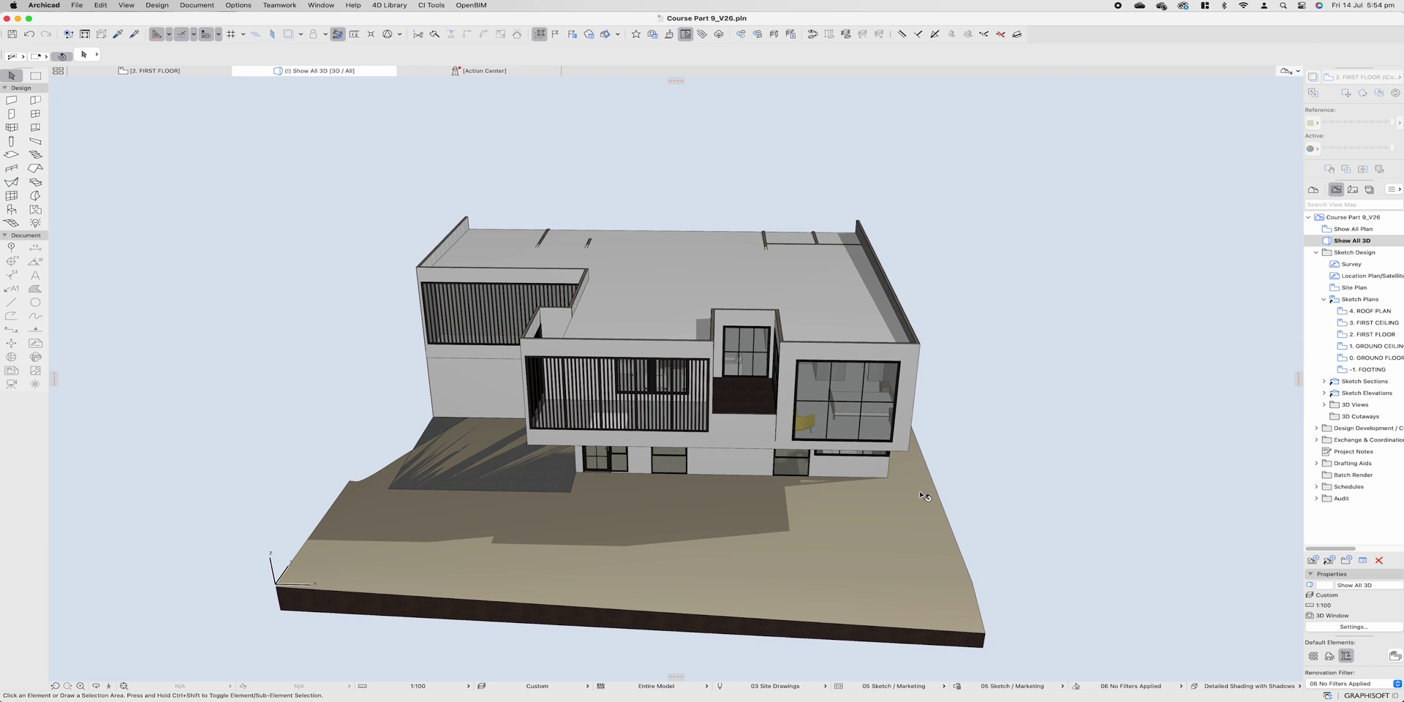
{"action": "left_click", "coordinate": [171, 70]}
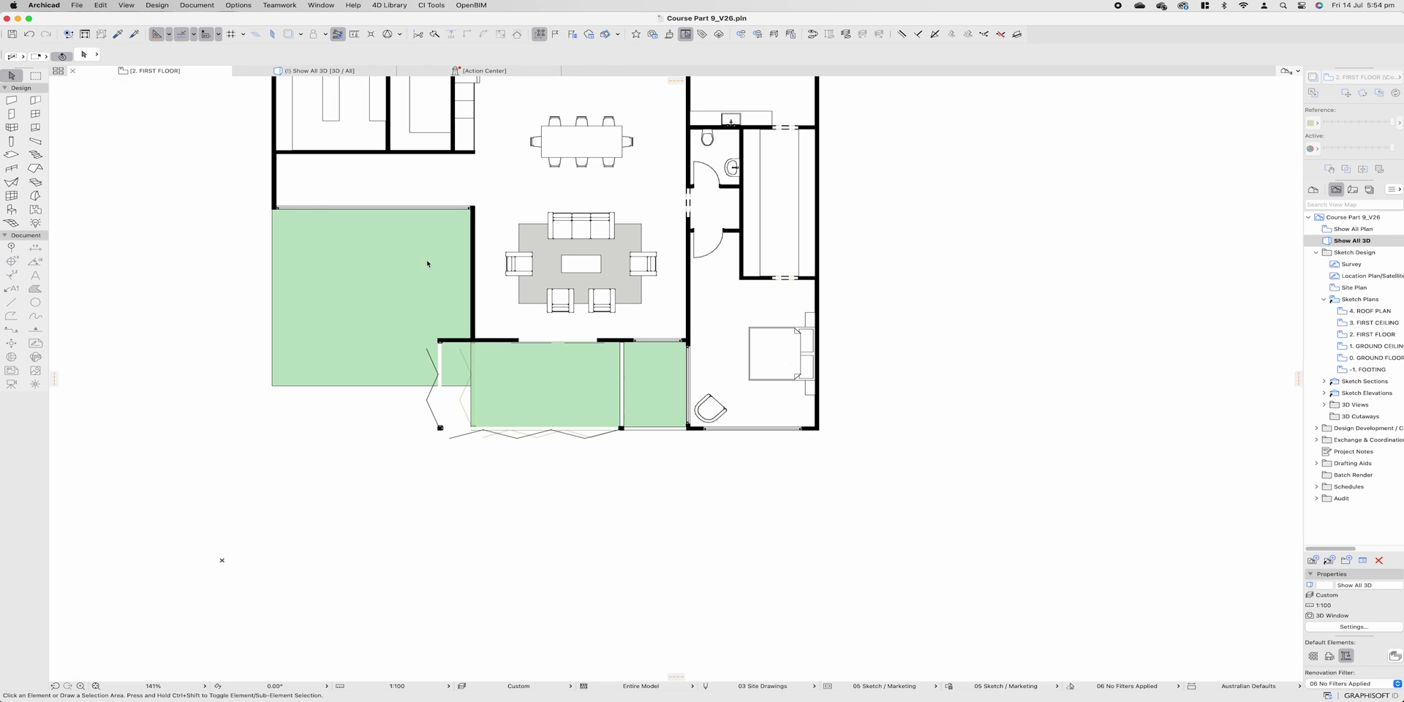
{"action": "scroll", "coordinate": [797, 439], "scroll_direction": "up", "scroll_amount": 2}
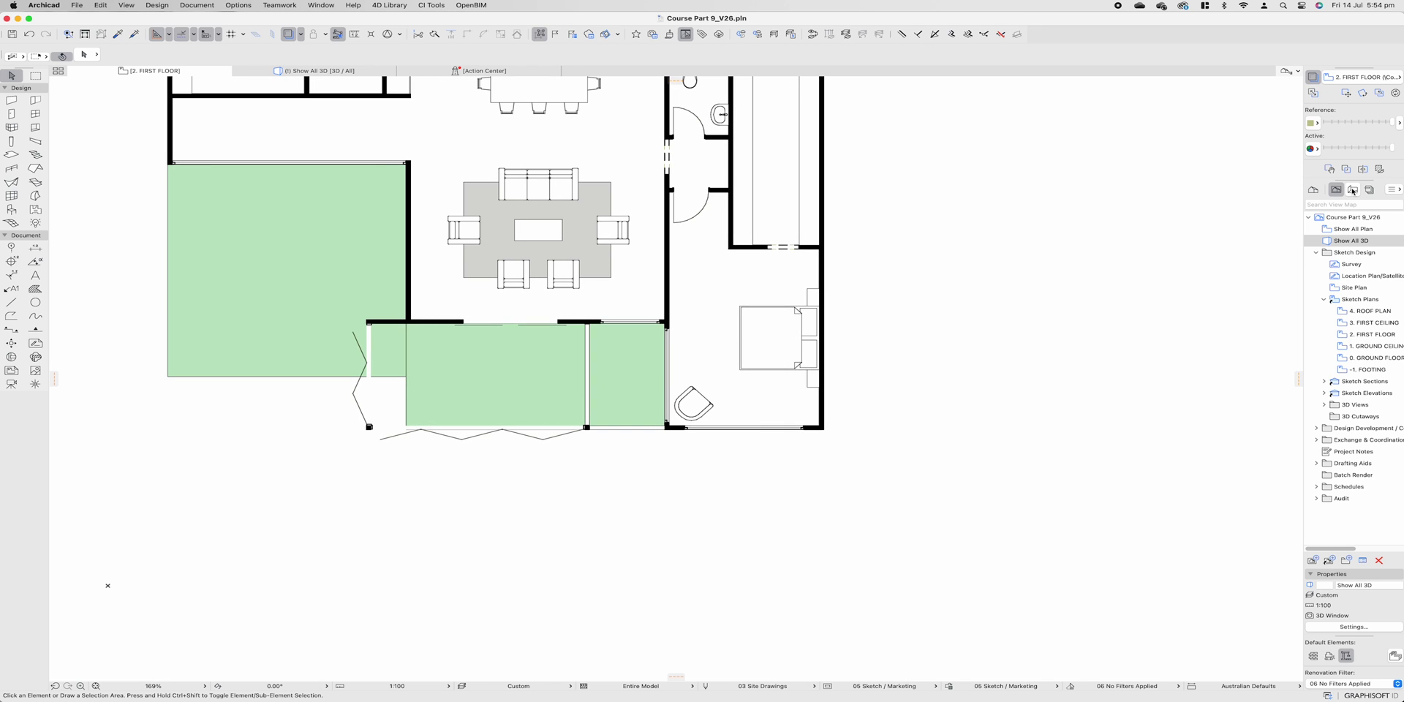
{"action": "right_click", "coordinate": [1355, 285]}
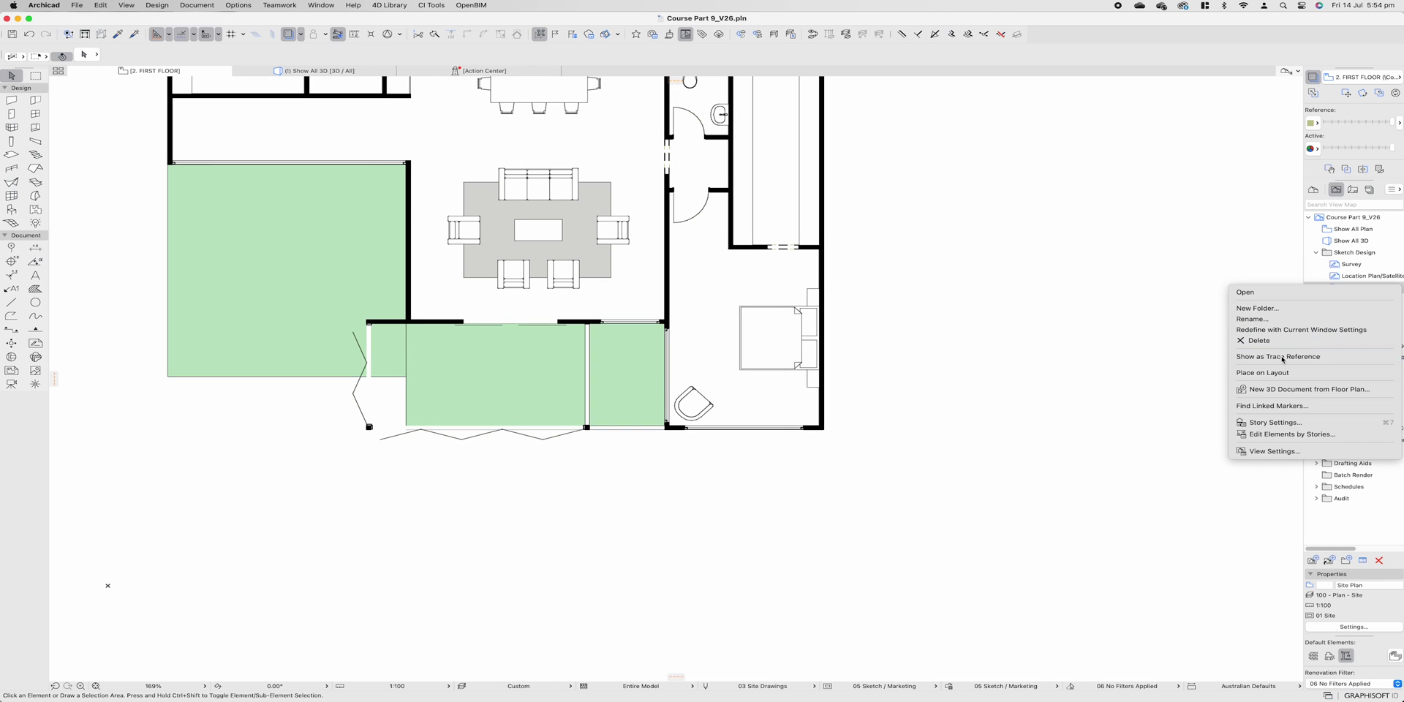
{"action": "left_click", "coordinate": [1258, 356]}
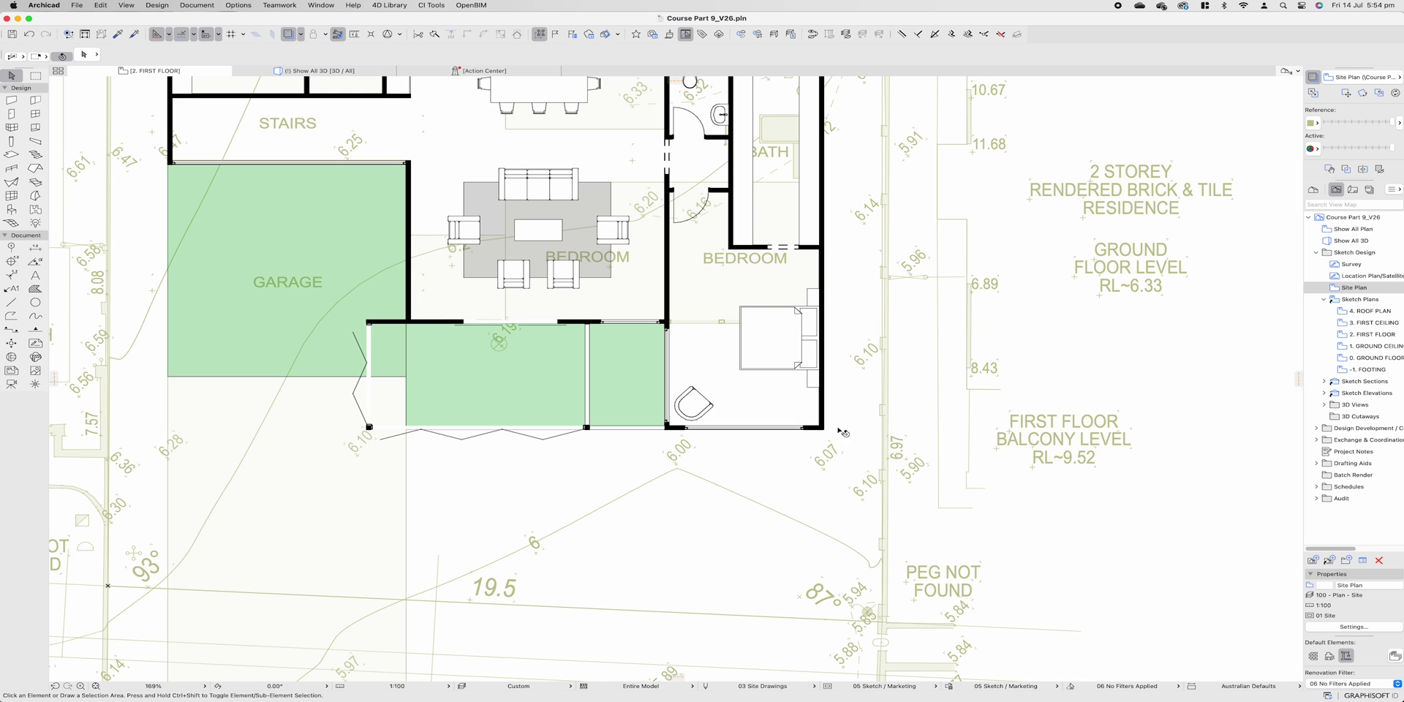
- Draw a first-floor external wall from the front bedroom's outer corner straight across to the side boundary wall, and check it in 3D
{"action": "scroll", "coordinate": [830, 436], "scroll_direction": "up", "scroll_amount": 4}
{"action": "key", "text": "w"}
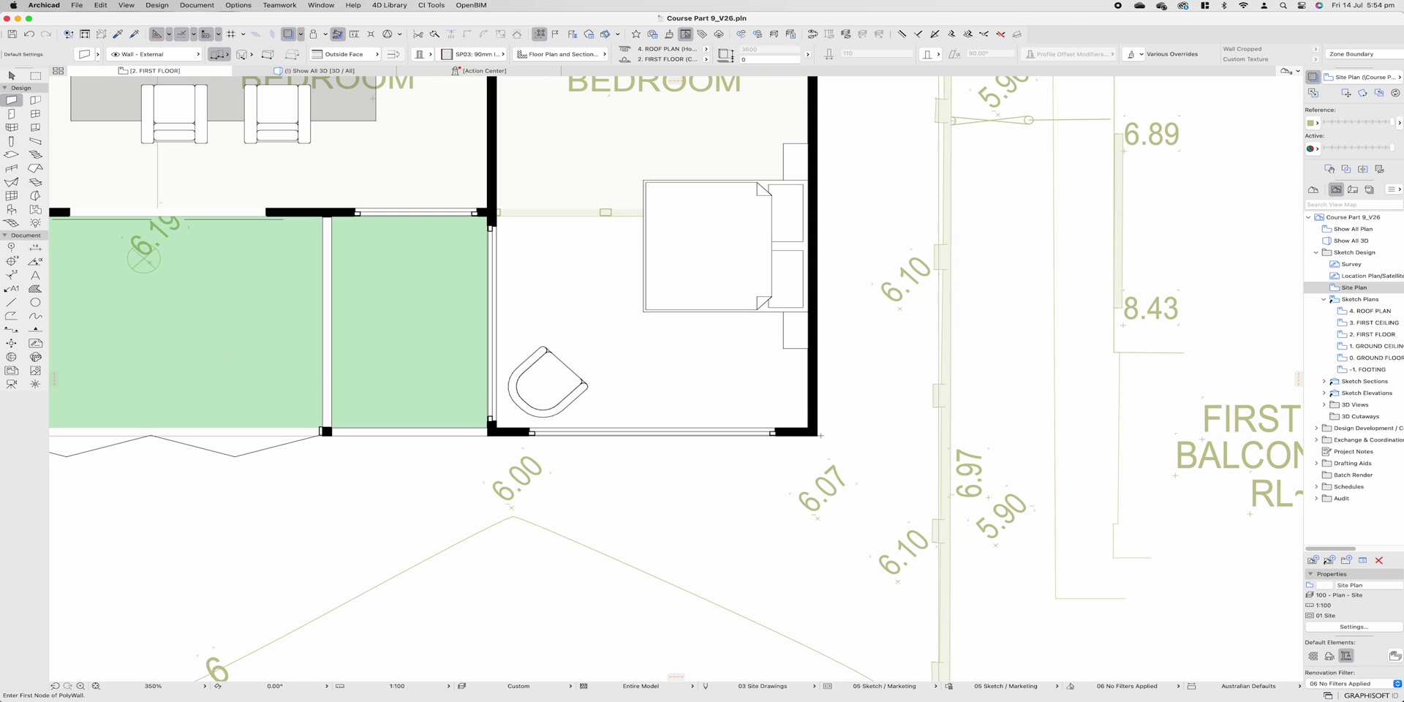
{"action": "left_click", "coordinate": [816, 433]}
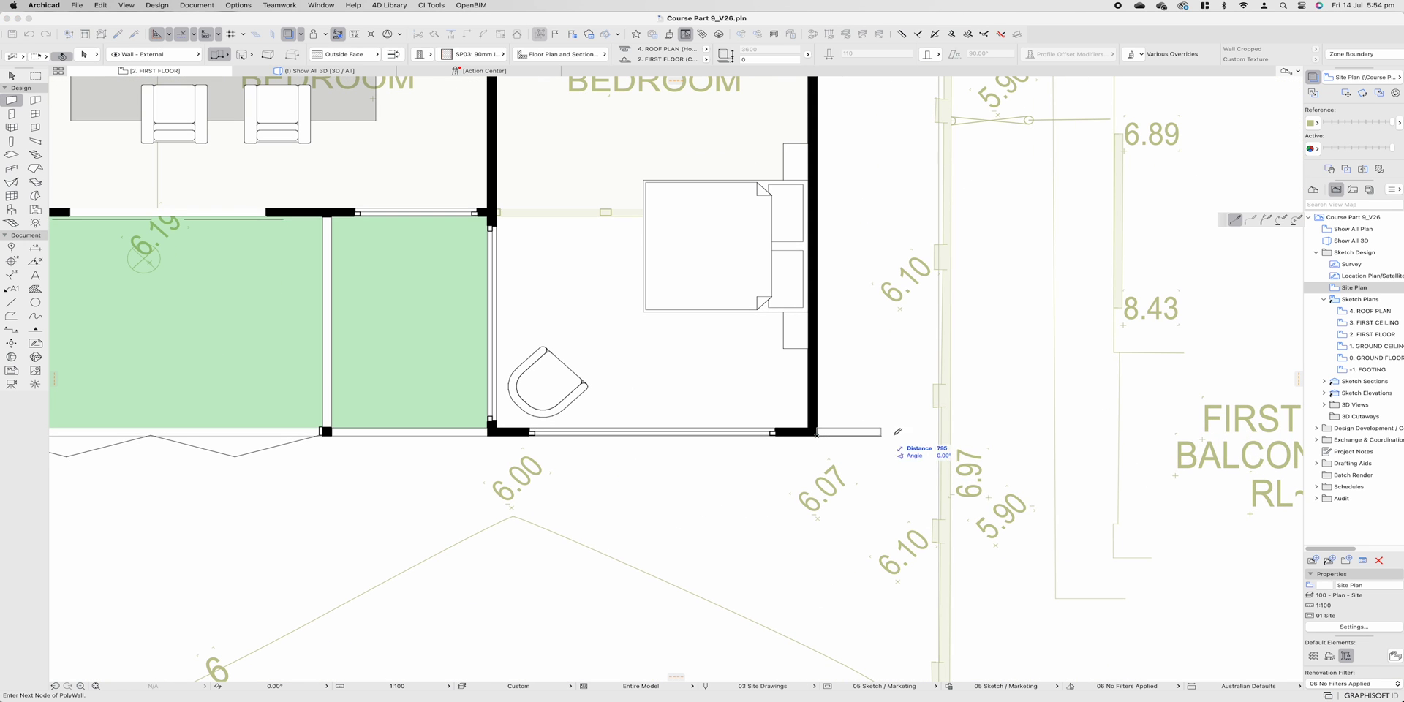
{"action": "double_click", "coordinate": [941, 433]}
{"action": "key", "text": "Escape"}
{"action": "left_click", "coordinate": [346, 71]}
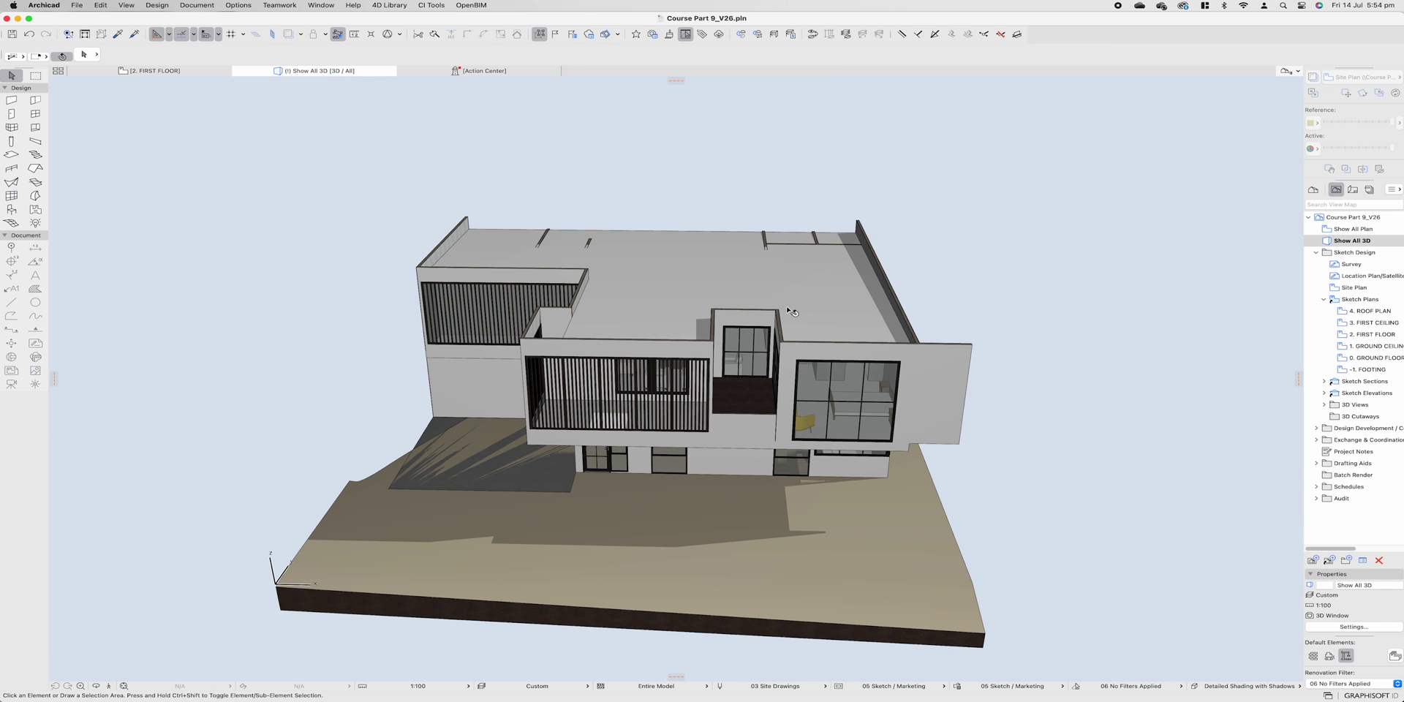
{"action": "middle_click_drag", "start_coordinate": [868, 376], "coordinate": [906, 371], "text": "shift"}
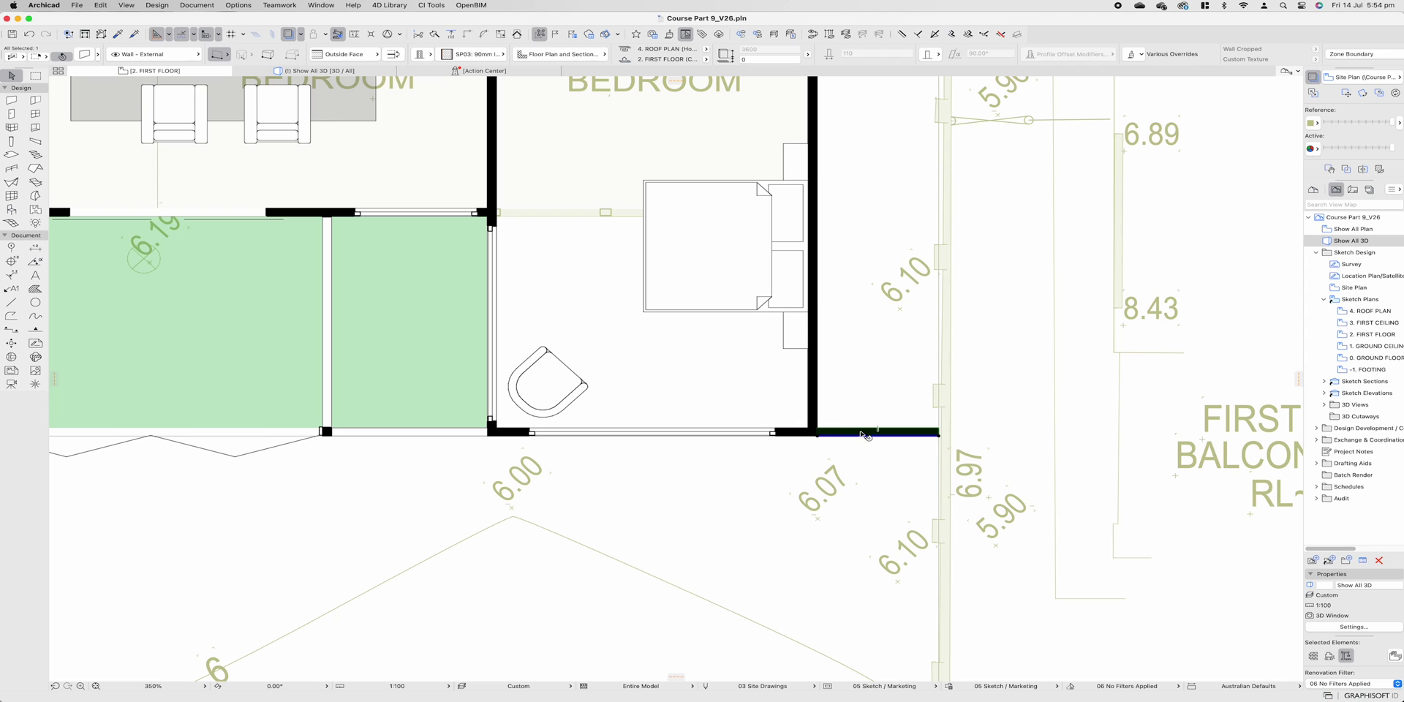
- Copy the new side wall from the first floor to the same place on the ground floor and show it in 3D
{"action": "key", "text": "super+Down"}
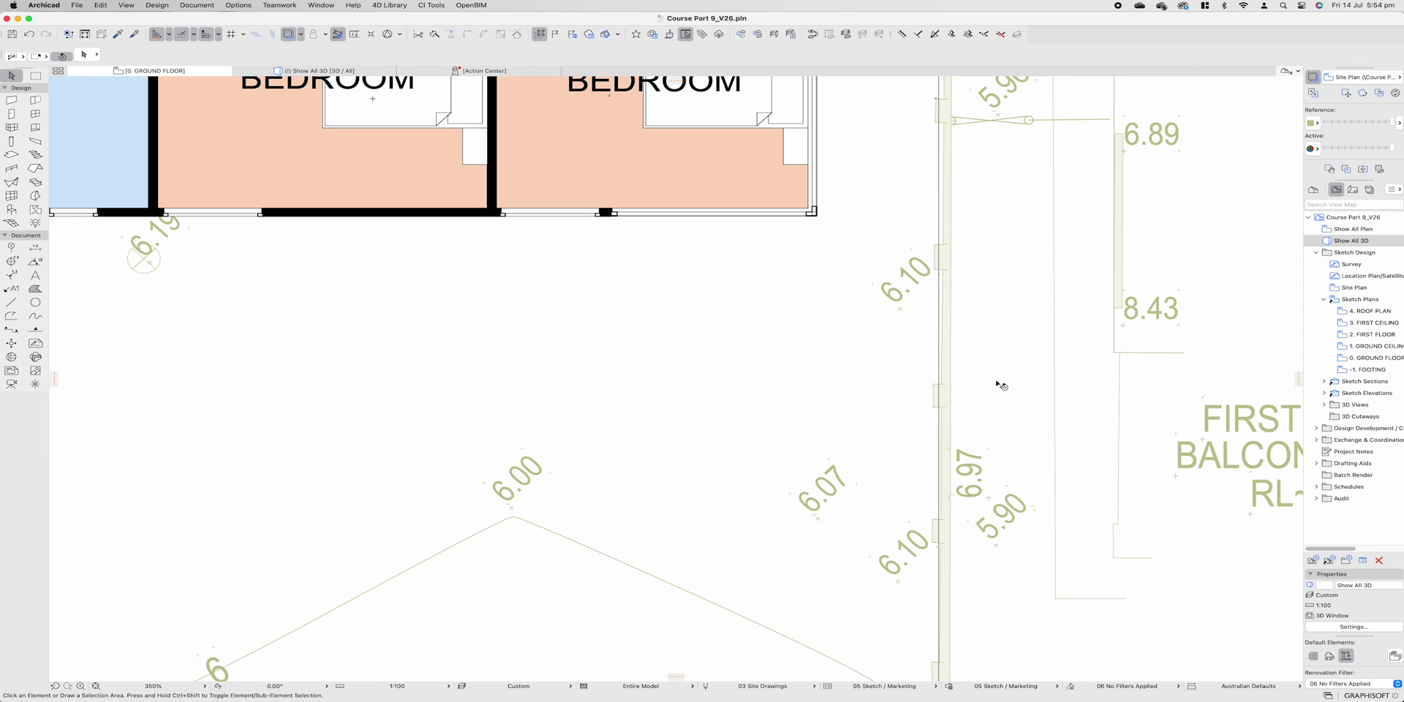
{"action": "key", "text": "super+v"}
{"action": "left_click", "coordinate": [392, 72]}
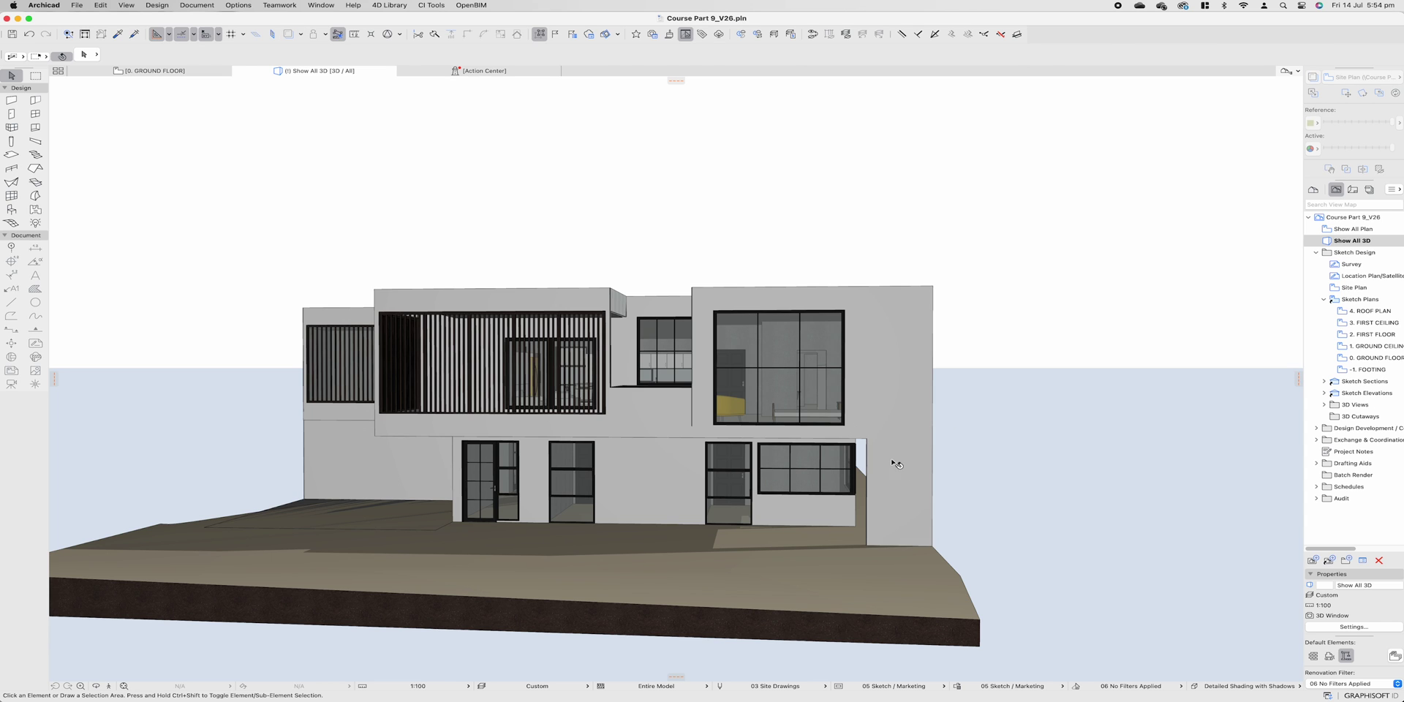
- Stretch the ground-floor copy of the side wall inward until its end lines up with the edge of the large bedroom window above
{"action": "left_click", "coordinate": [863, 536]}
{"action": "left_click", "coordinate": [867, 546]}
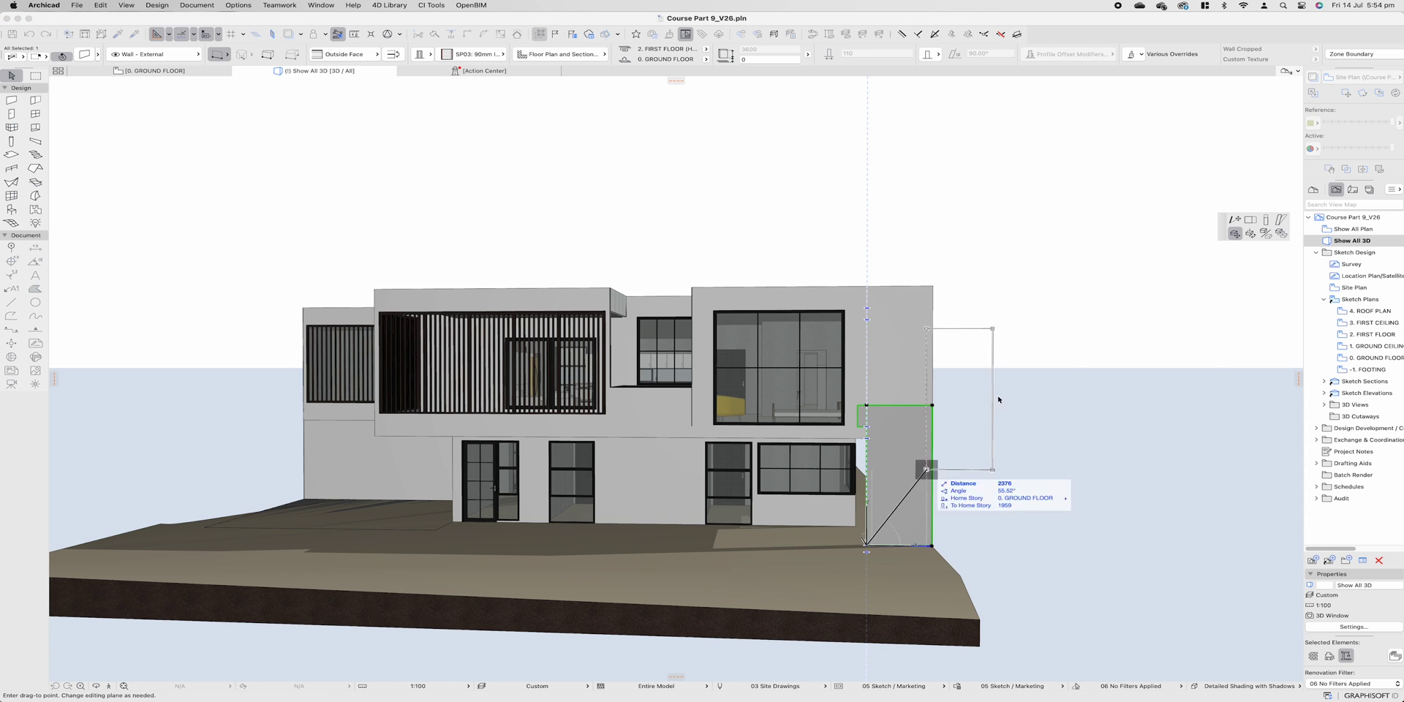
{"action": "left_click", "coordinate": [846, 426]}
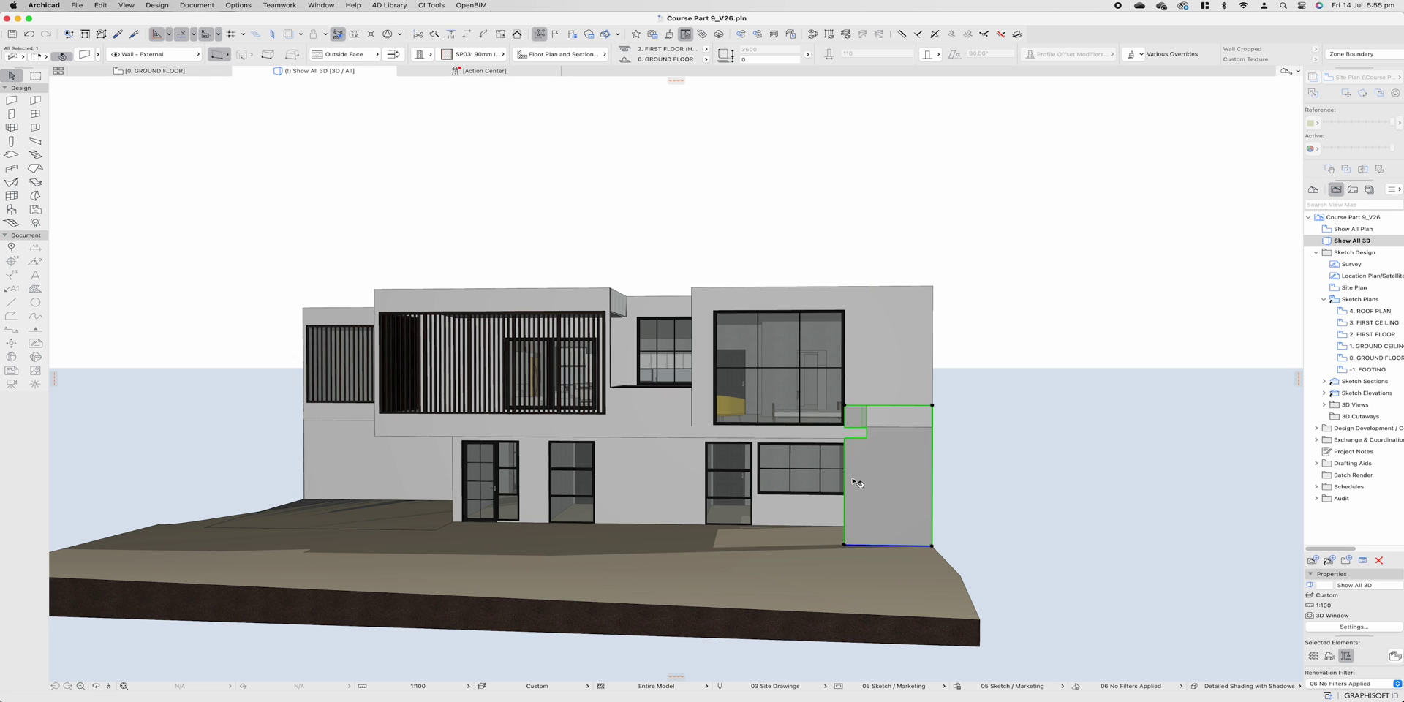
{"action": "key", "text": "Escape"}
{"action": "left_click", "coordinate": [895, 435]}
{"action": "middle_click_drag", "start_coordinate": [895, 434], "coordinate": [863, 437], "text": "shift"}
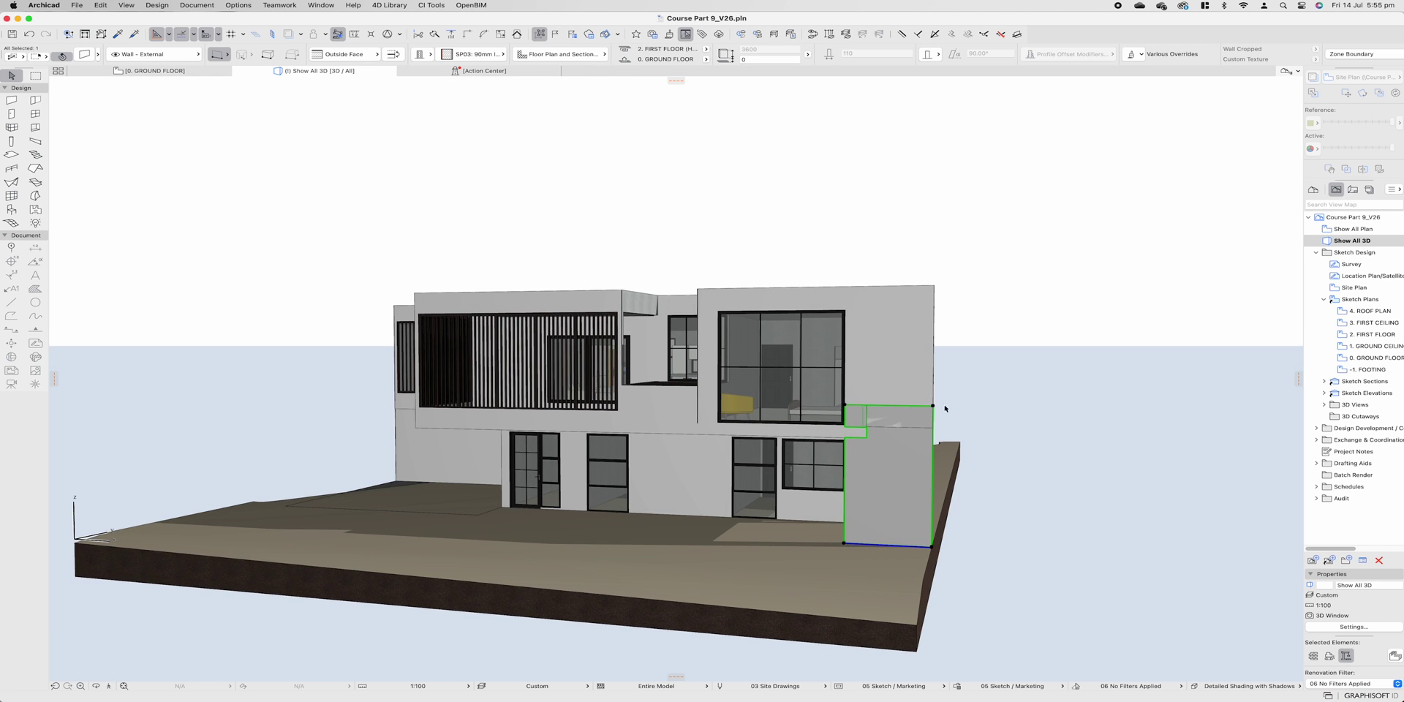
{"action": "left_click", "coordinate": [933, 406]}
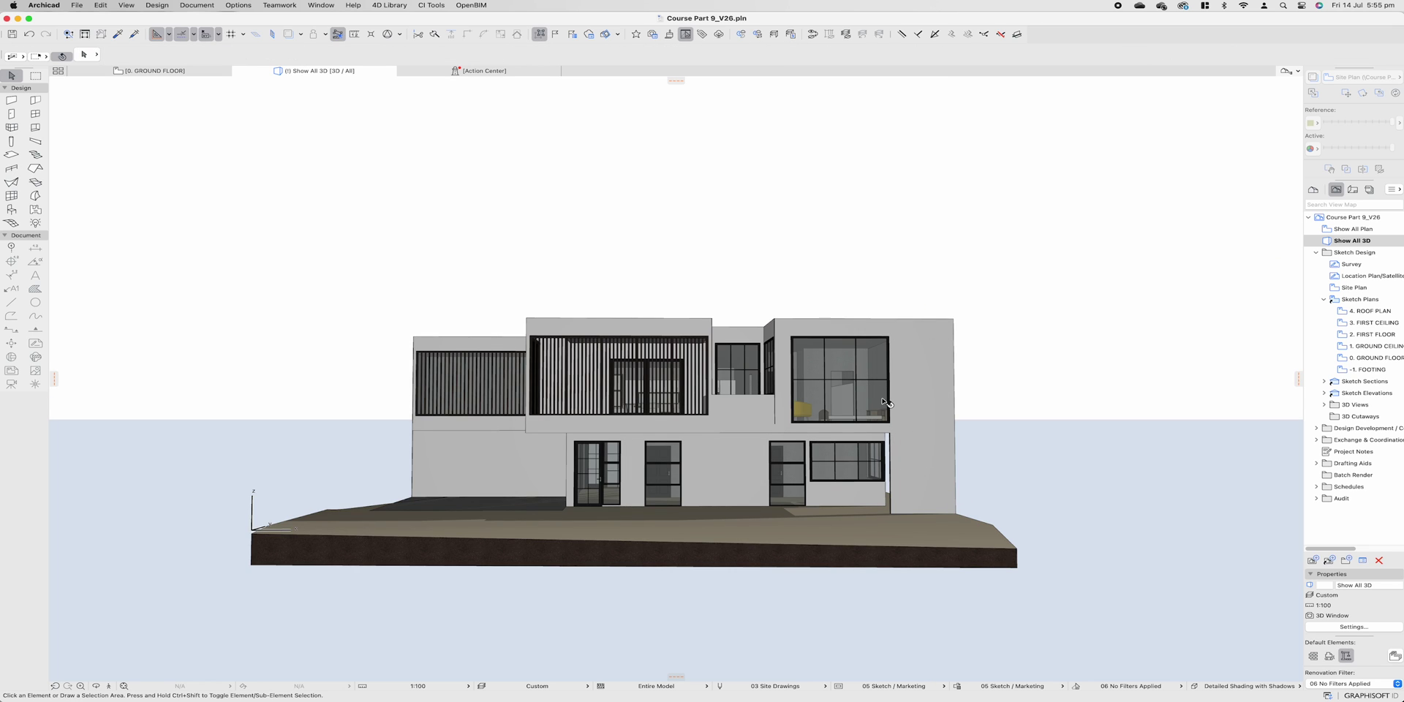
{"action": "middle_click_drag", "start_coordinate": [883, 402], "coordinate": [841, 453], "text": "shift"}
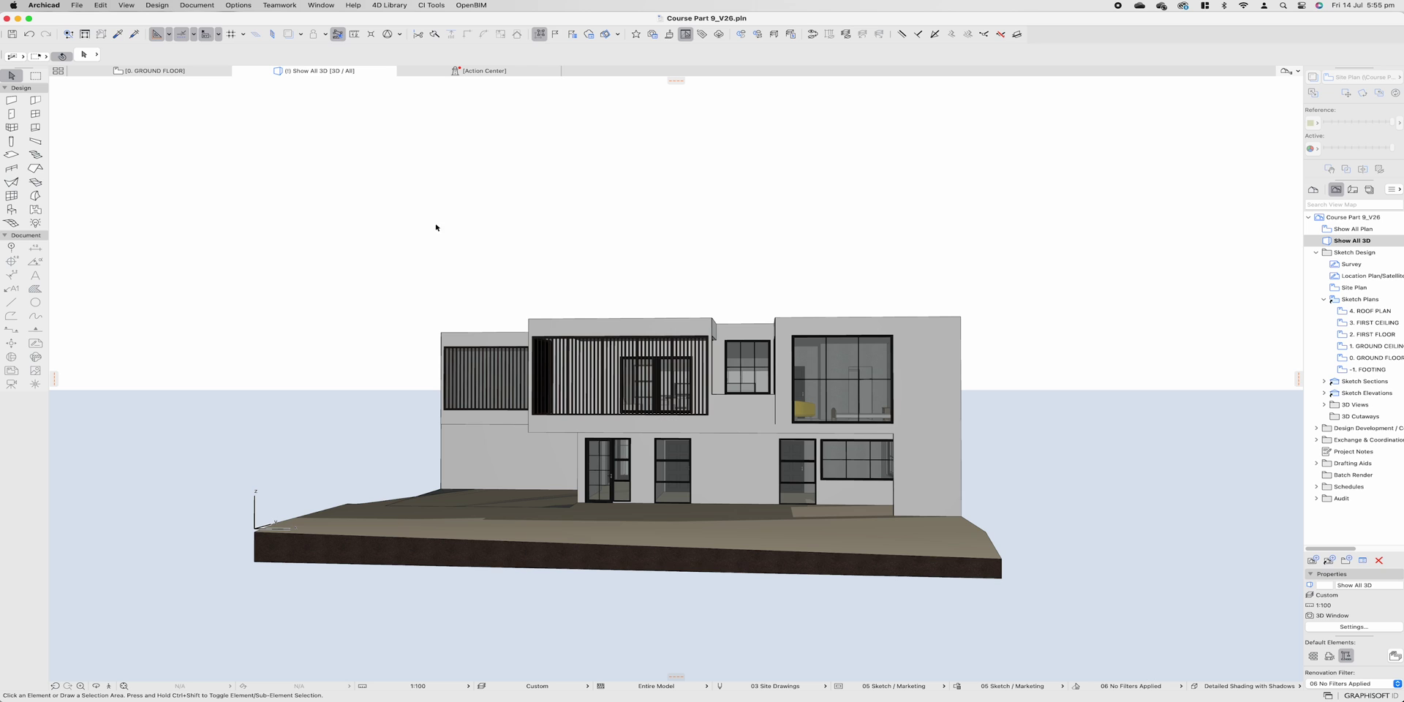
- Draw matching external walls behind the ground-floor side wall to close it into a 500 mm deep box ending at the boundary
{"action": "left_click", "coordinate": [174, 70]}
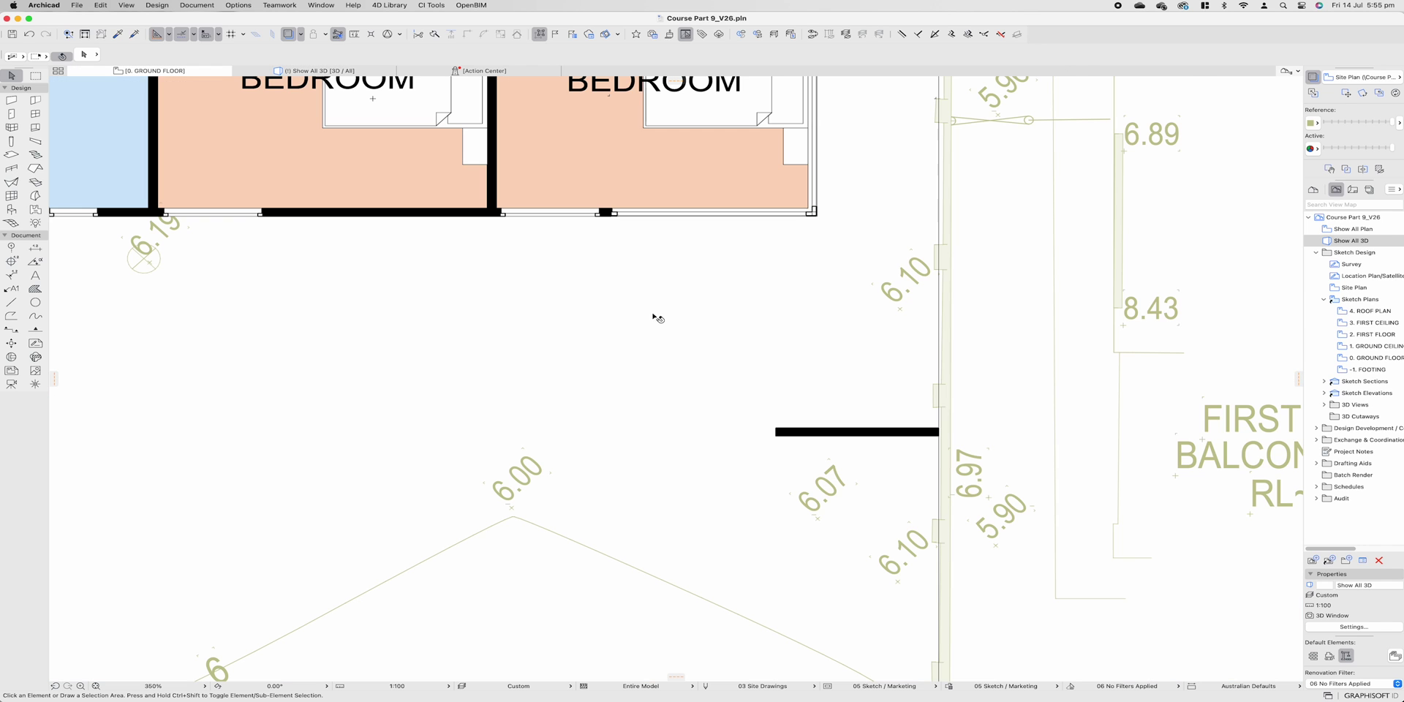
{"action": "left_click", "coordinate": [779, 430], "text": "alt"}
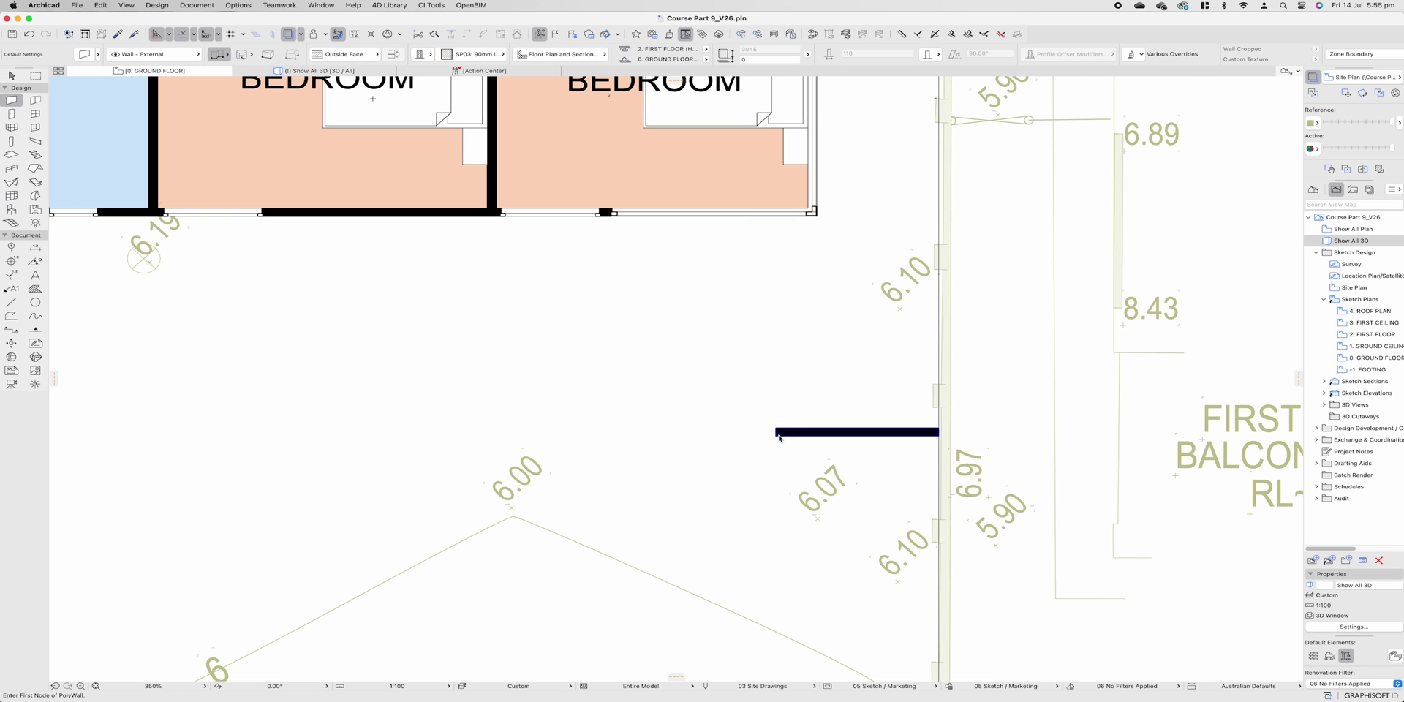
{"action": "left_click", "coordinate": [777, 433]}
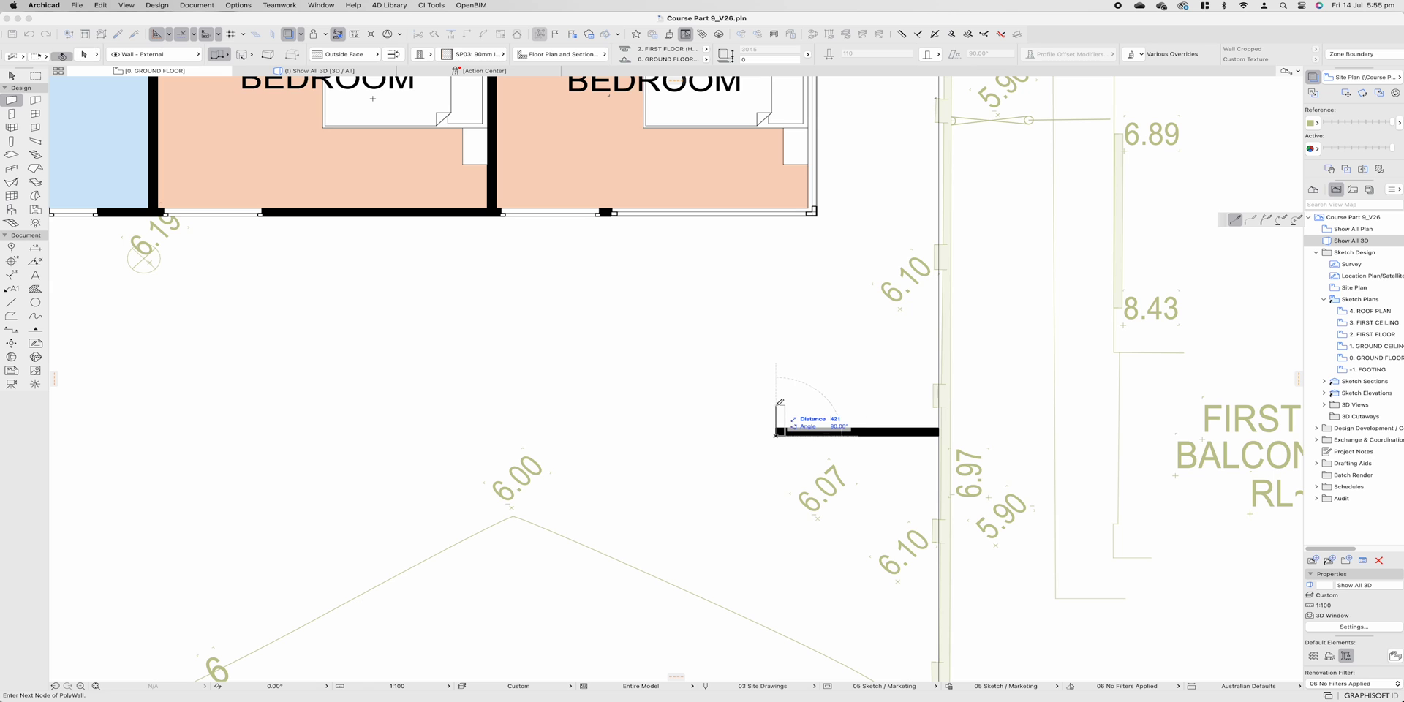
{"action": "type", "text": "500"}
{"action": "key", "text": "Return"}
{"action": "left_click", "coordinate": [939, 399]}
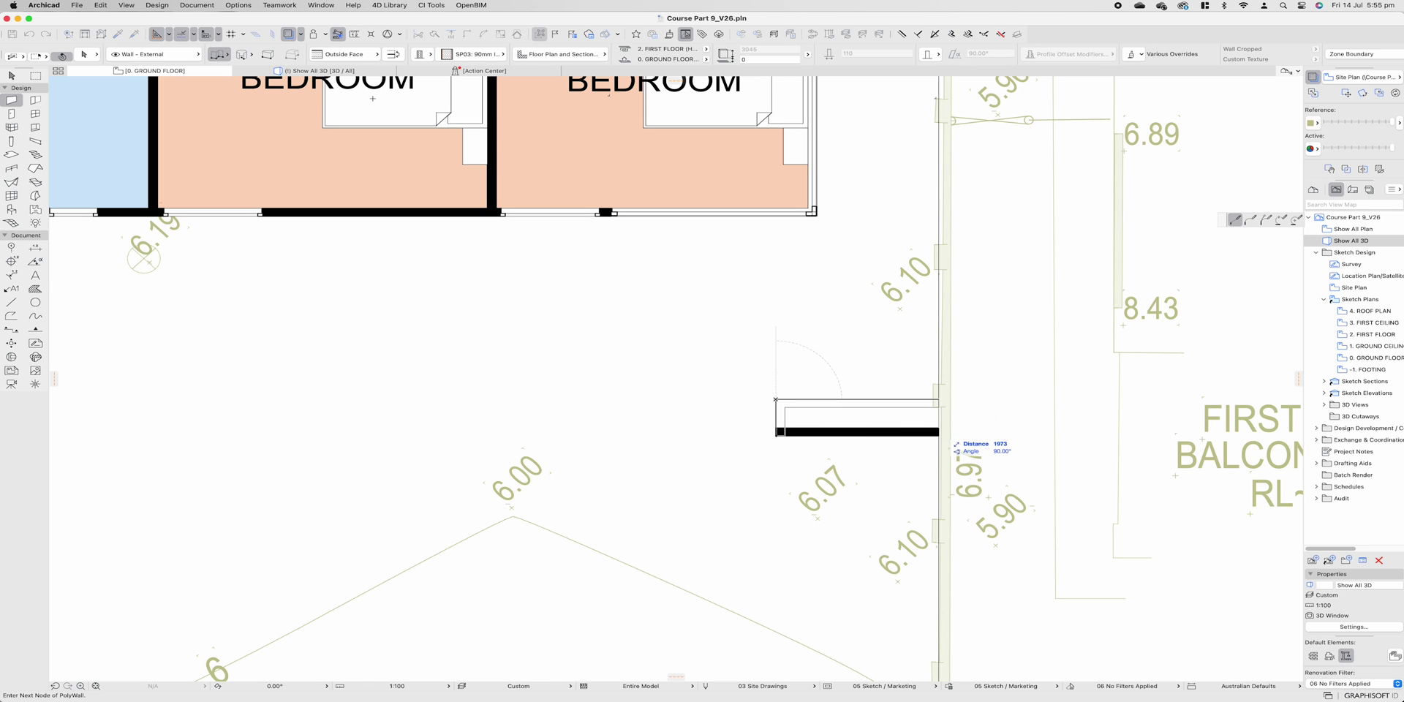
{"action": "double_click", "coordinate": [939, 435]}
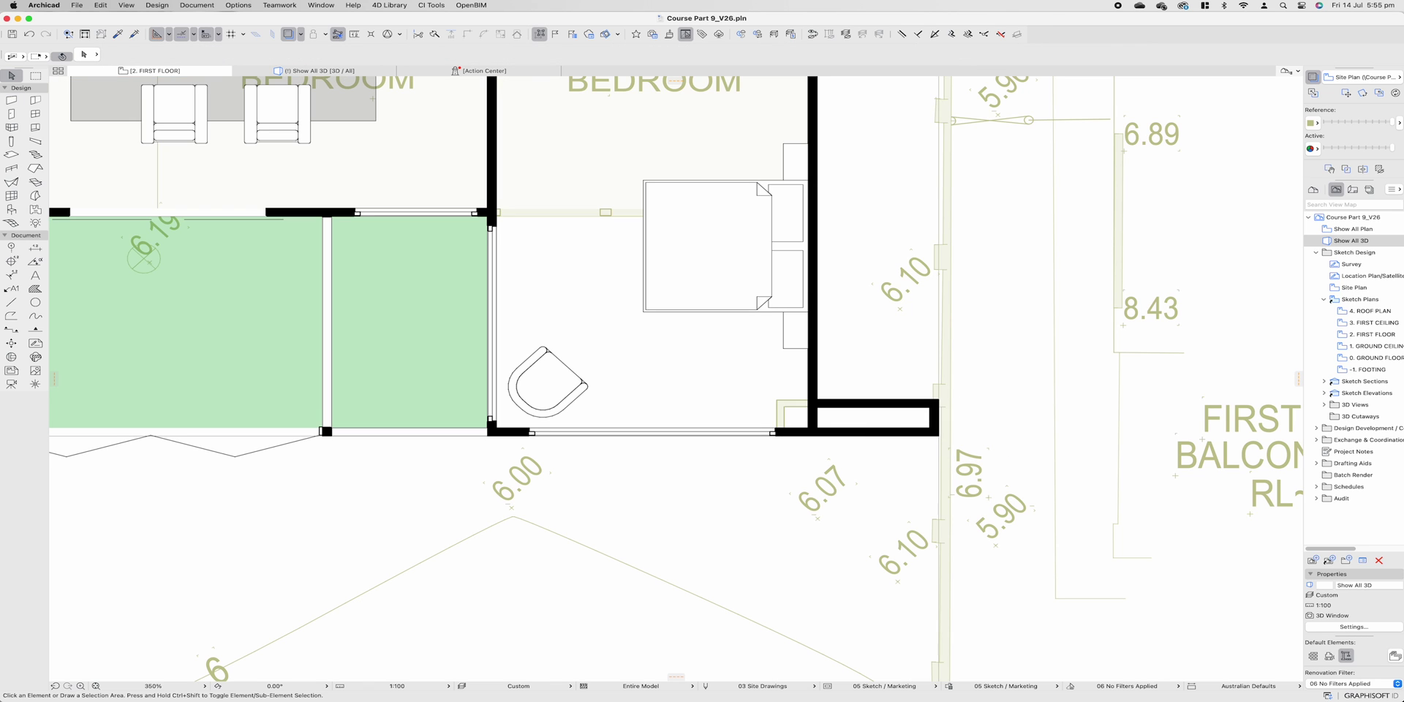
{"action": "key", "text": "F3"}
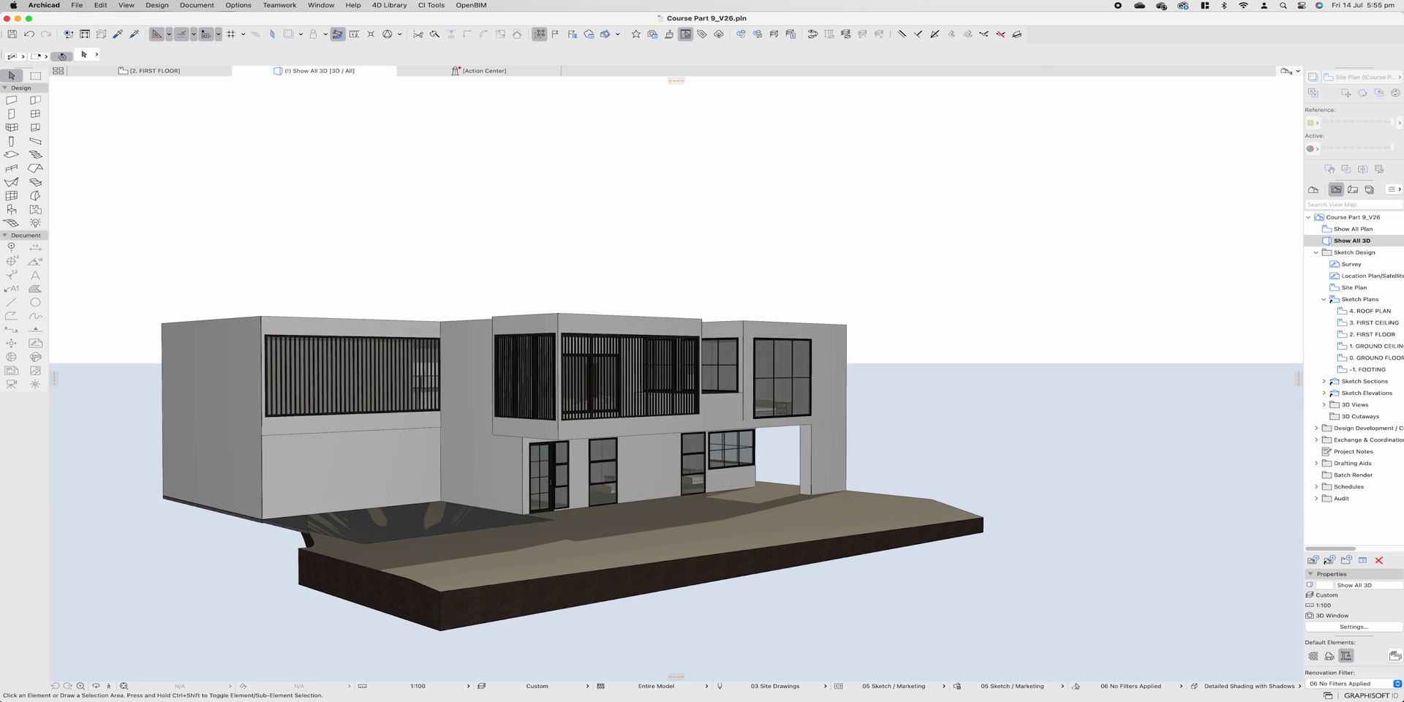
- Shorten the large front bedroom window by raising its sill to line up with the top of the recess's low wall
{"action": "middle_click_drag", "start_coordinate": [675, 379], "coordinate": [680, 351], "text": "shift"}
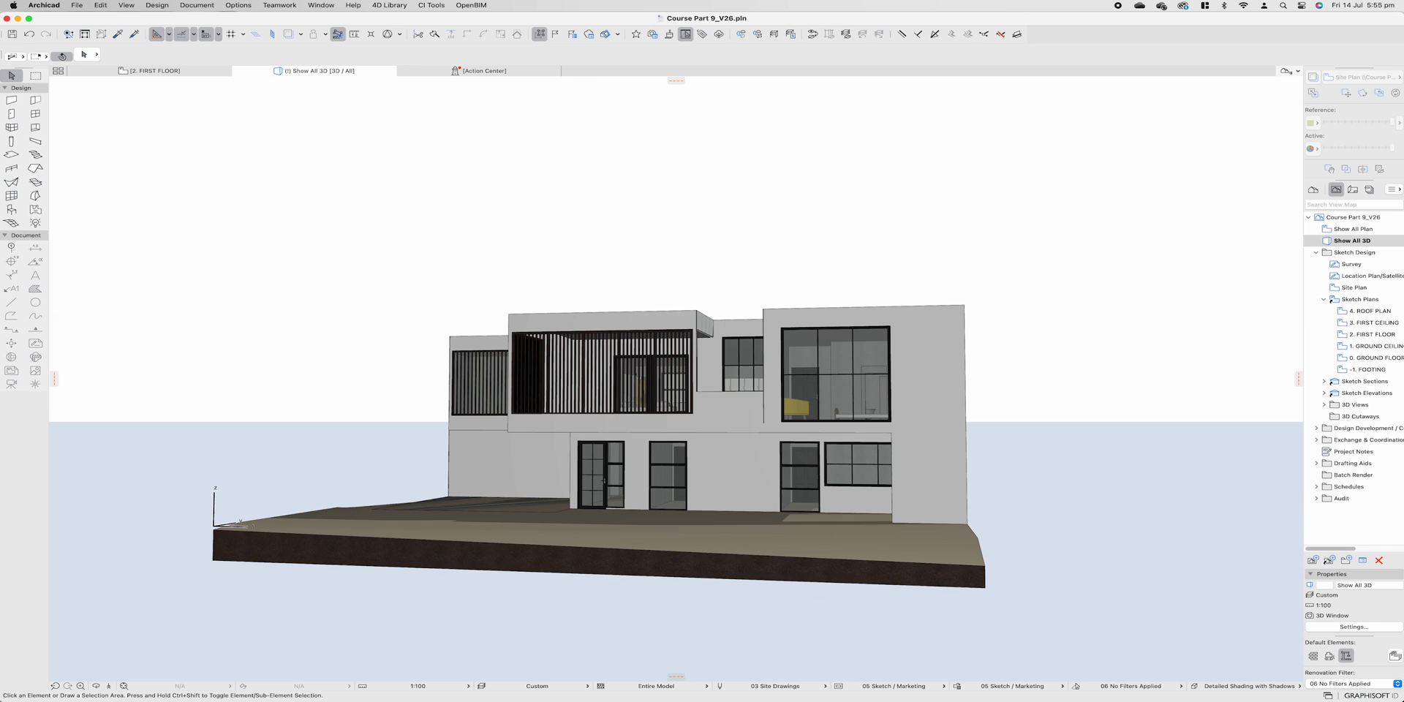
{"action": "middle_click_drag", "start_coordinate": [504, 446], "coordinate": [490, 442], "text": "shift"}
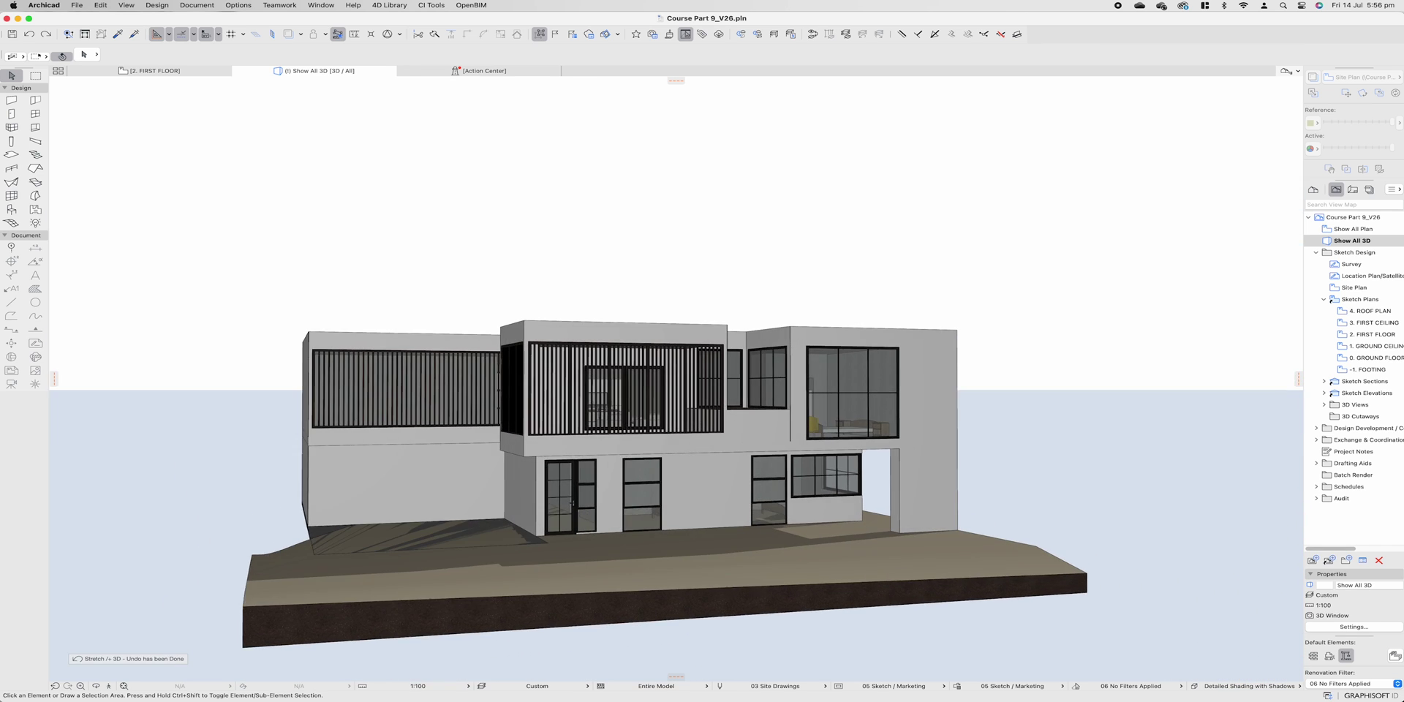
{"action": "left_click", "coordinate": [810, 392]}
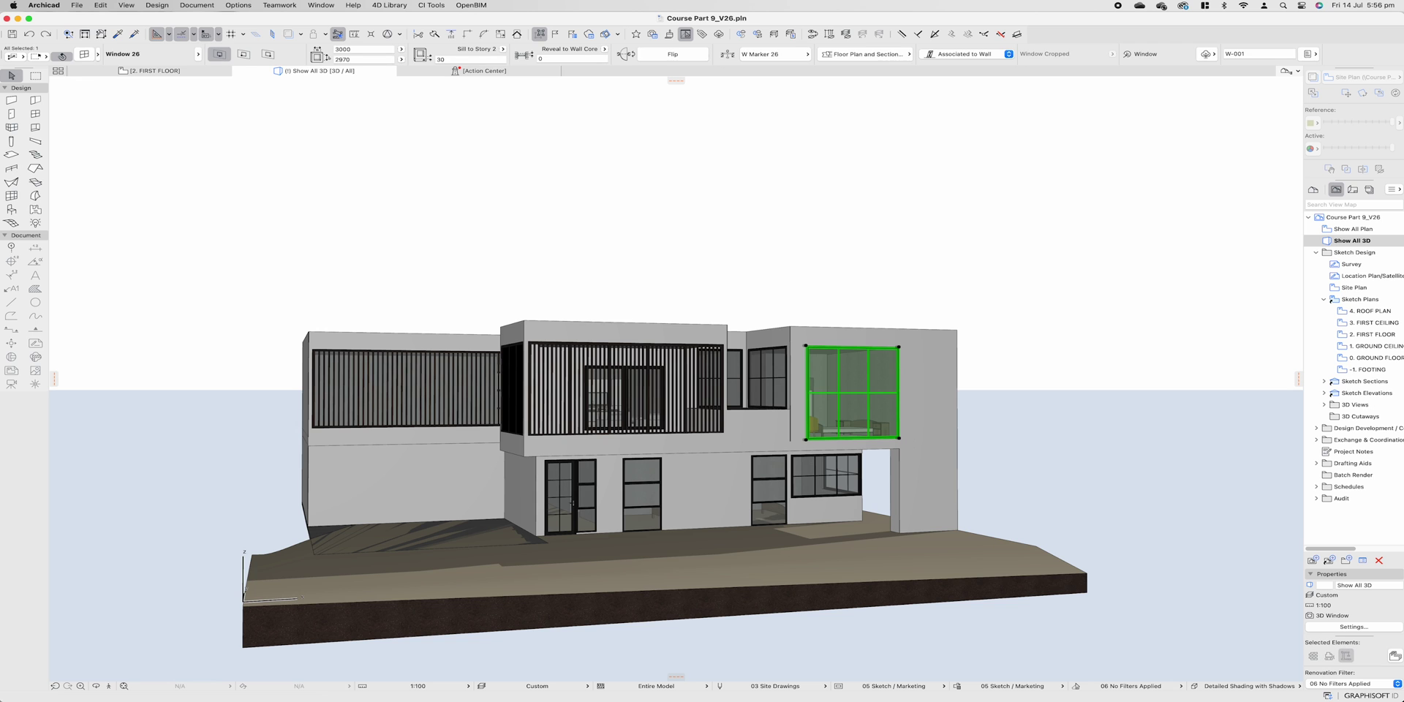
{"action": "left_click", "coordinate": [899, 347]}
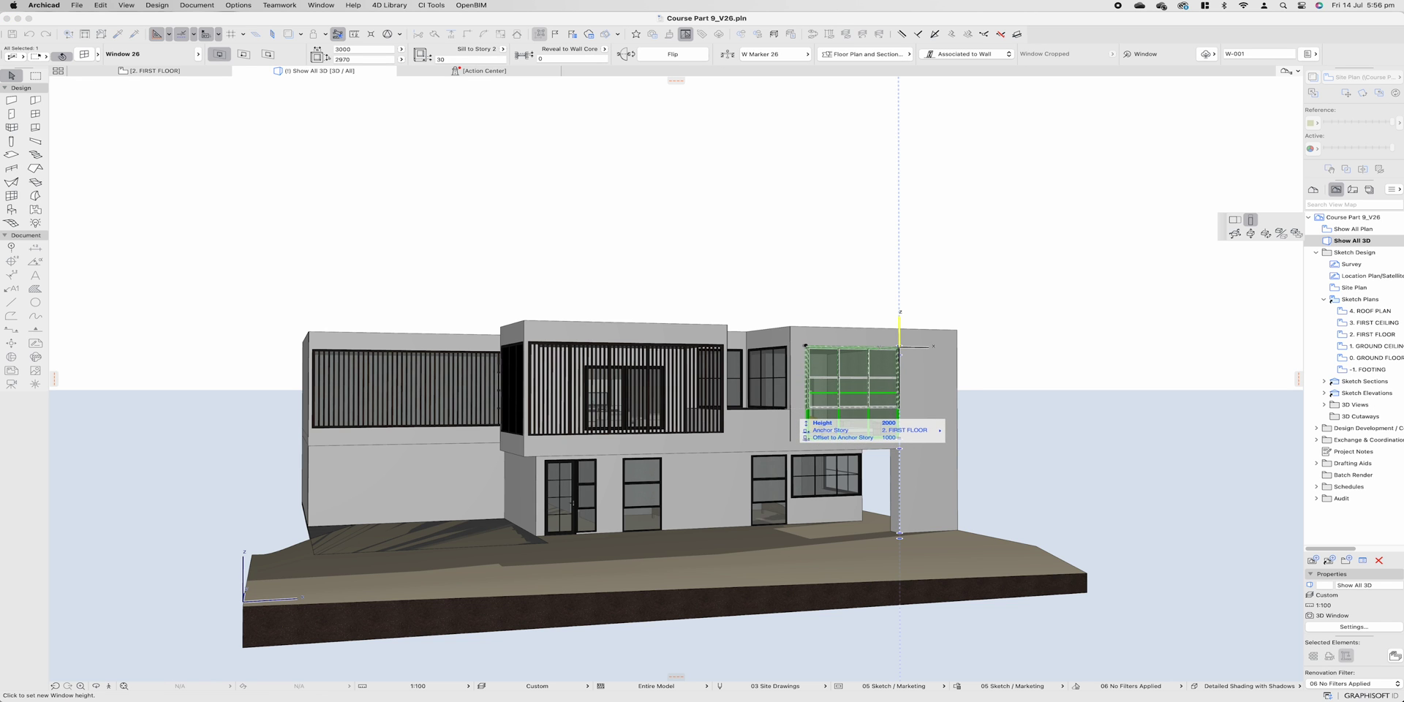
{"action": "key", "text": "Return"}
{"action": "key", "text": "Escape"}
{"action": "middle_click_drag", "start_coordinate": [731, 409], "coordinate": [669, 457], "text": "shift"}
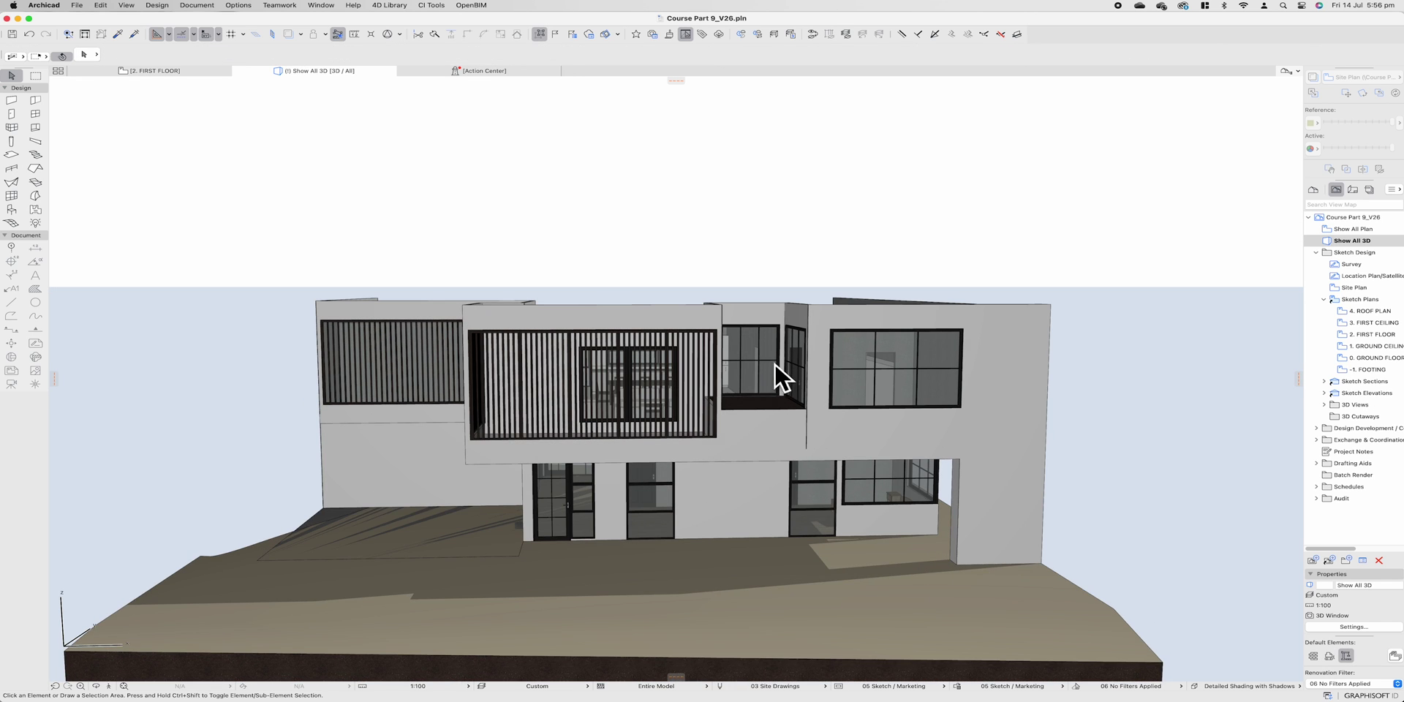
- Move the low wall across the front of the earth-filled recess back from the facade
{"action": "scroll", "coordinate": [776, 365], "scroll_direction": "up", "scroll_amount": 3}
{"action": "middle_click_drag", "start_coordinate": [776, 366], "coordinate": [776, 431], "text": "shift"}
{"action": "left_click", "coordinate": [809, 431]}
{"action": "key", "text": "super+d"}
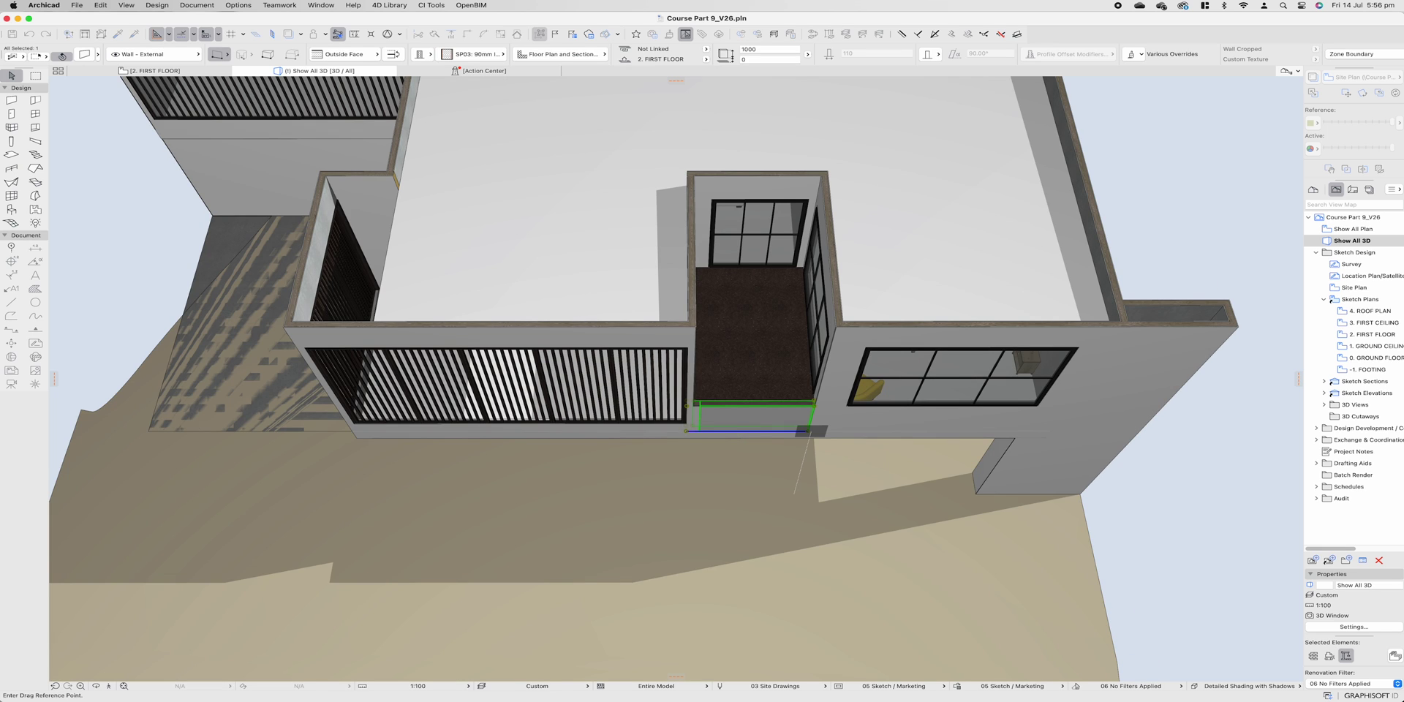
{"action": "left_click", "coordinate": [806, 431]}
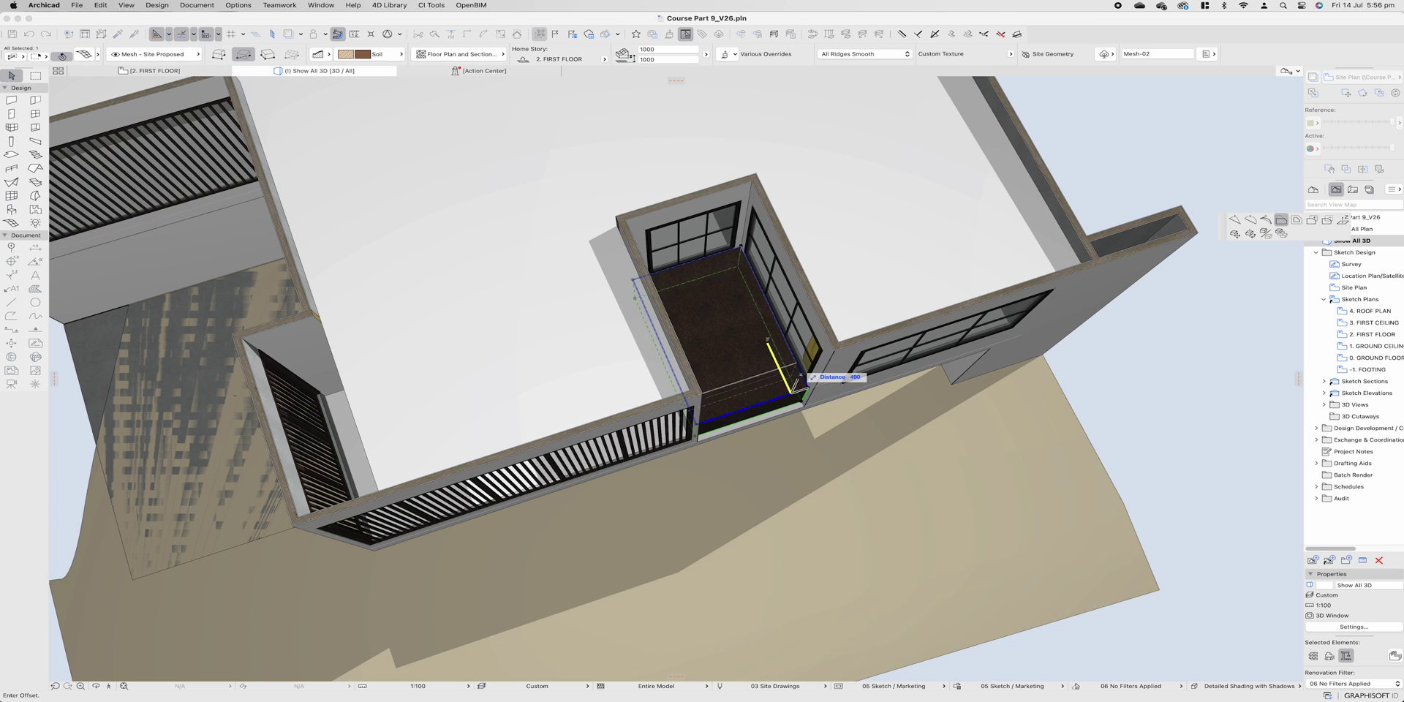
- Offset the front edge of the earth mesh to suit the moved low wall and check the front facade
{"action": "left_click", "coordinate": [792, 390]}
{"action": "left_click", "coordinate": [768, 406]}
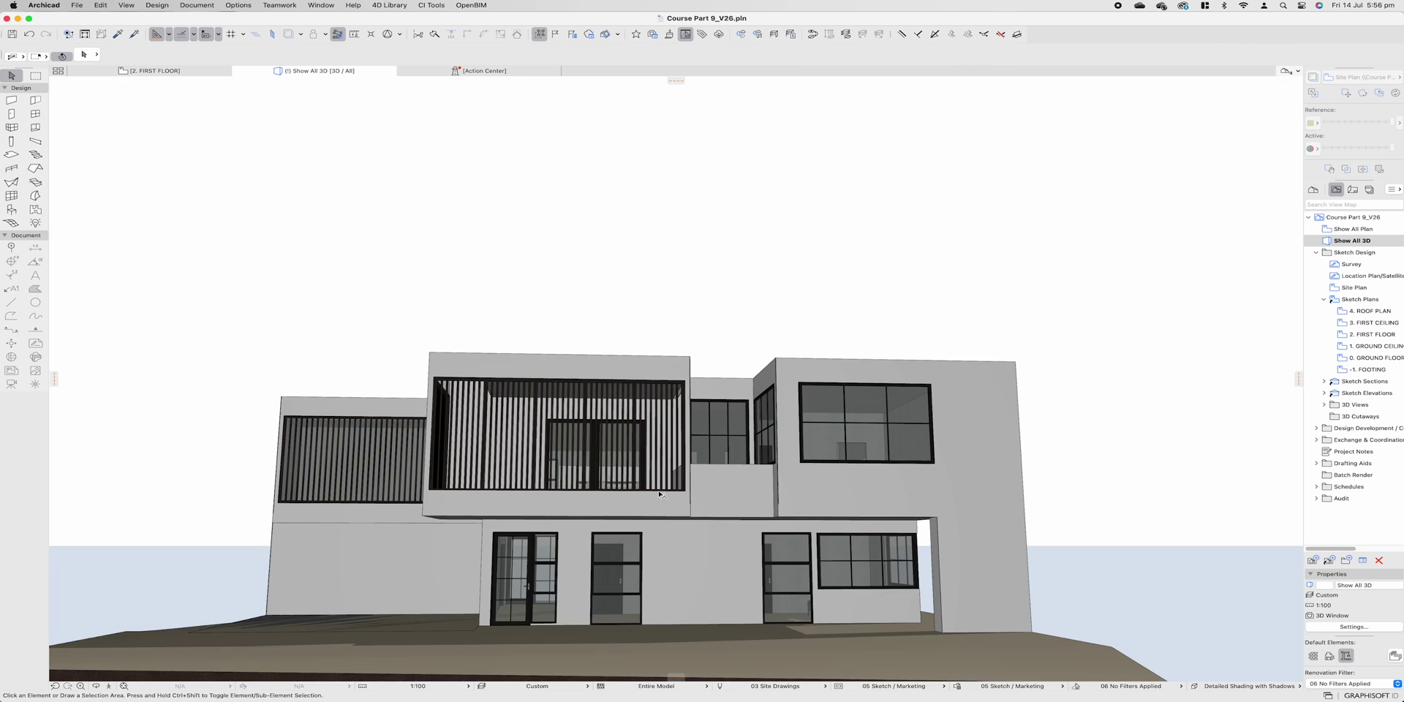
{"action": "scroll", "coordinate": [715, 501], "scroll_direction": "down", "scroll_amount": 3}
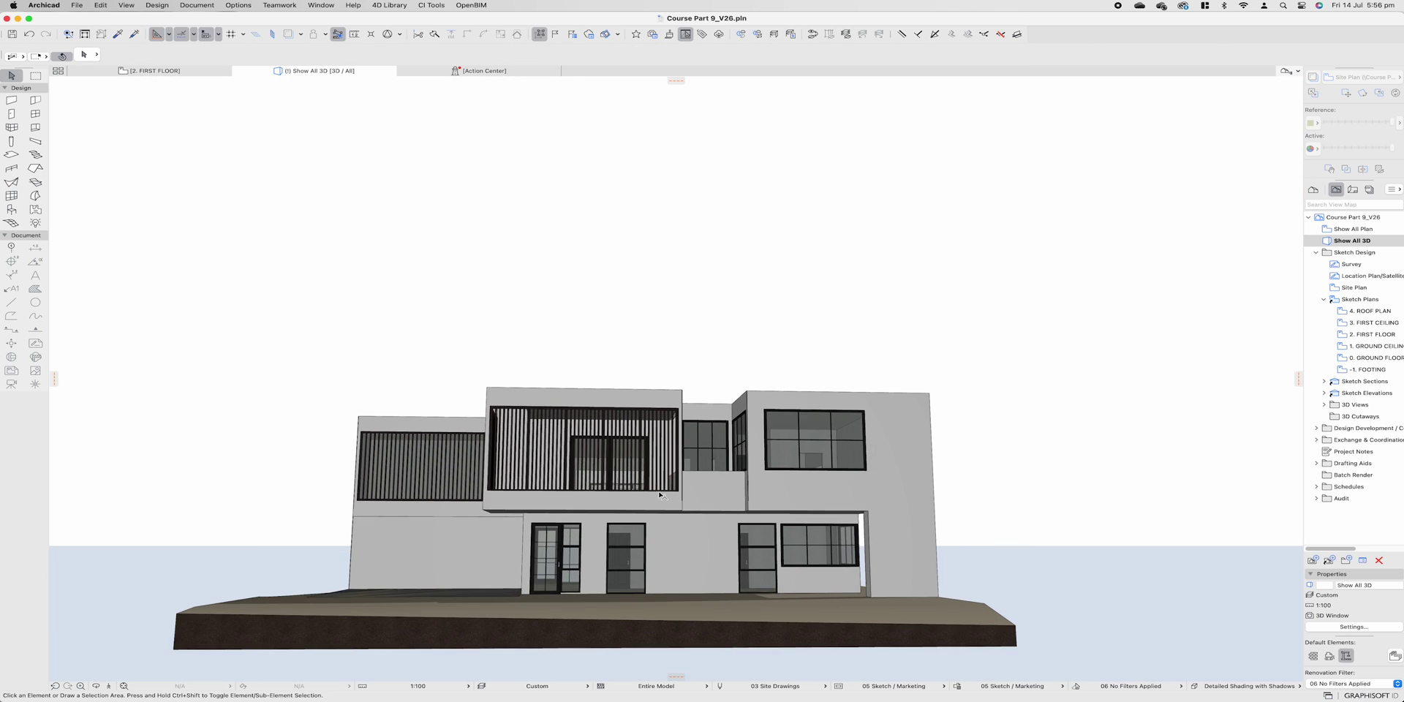
- On the first-floor plan, find shade objects in the object library and choose Solar Shade Straight 26
{"action": "middle_click_drag", "start_coordinate": [716, 501], "coordinate": [706, 479]}
{"action": "middle_click_drag", "start_coordinate": [706, 479], "coordinate": [834, 473], "text": "shift"}
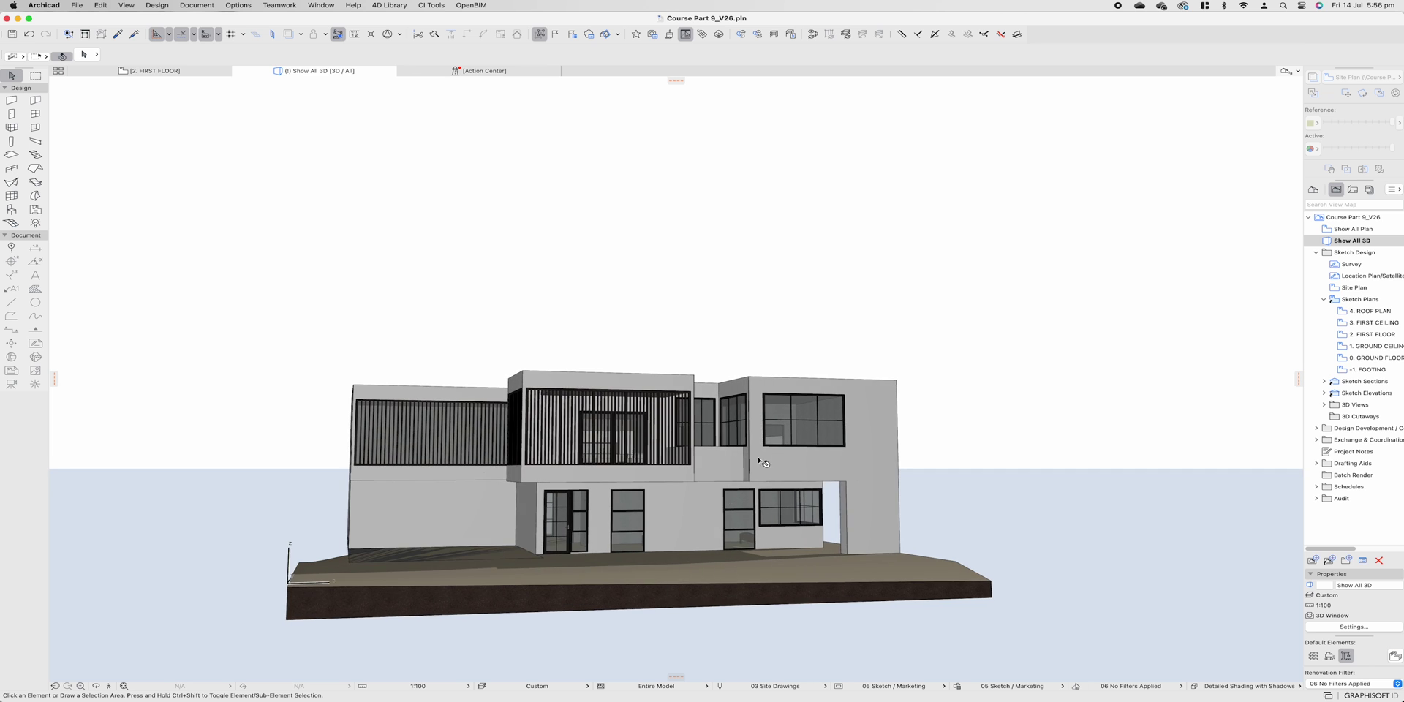
{"action": "middle_click_drag", "start_coordinate": [761, 496], "coordinate": [687, 539], "text": "shift"}
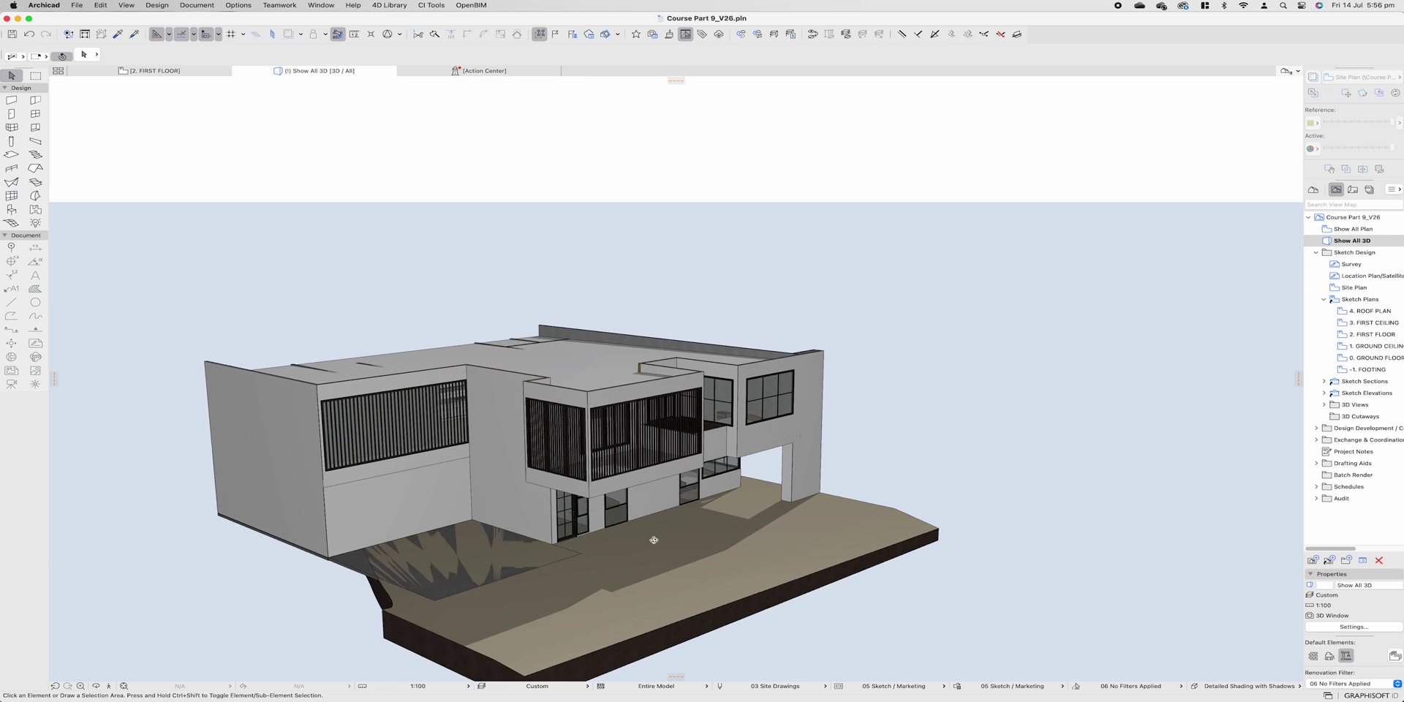
{"action": "key", "text": "F2"}
{"action": "scroll", "coordinate": [365, 354], "scroll_direction": "down", "scroll_amount": 4}
{"action": "middle_click_drag", "start_coordinate": [117, 292], "coordinate": [417, 326]}
{"action": "middle_click_drag", "start_coordinate": [412, 253], "coordinate": [539, 301]}
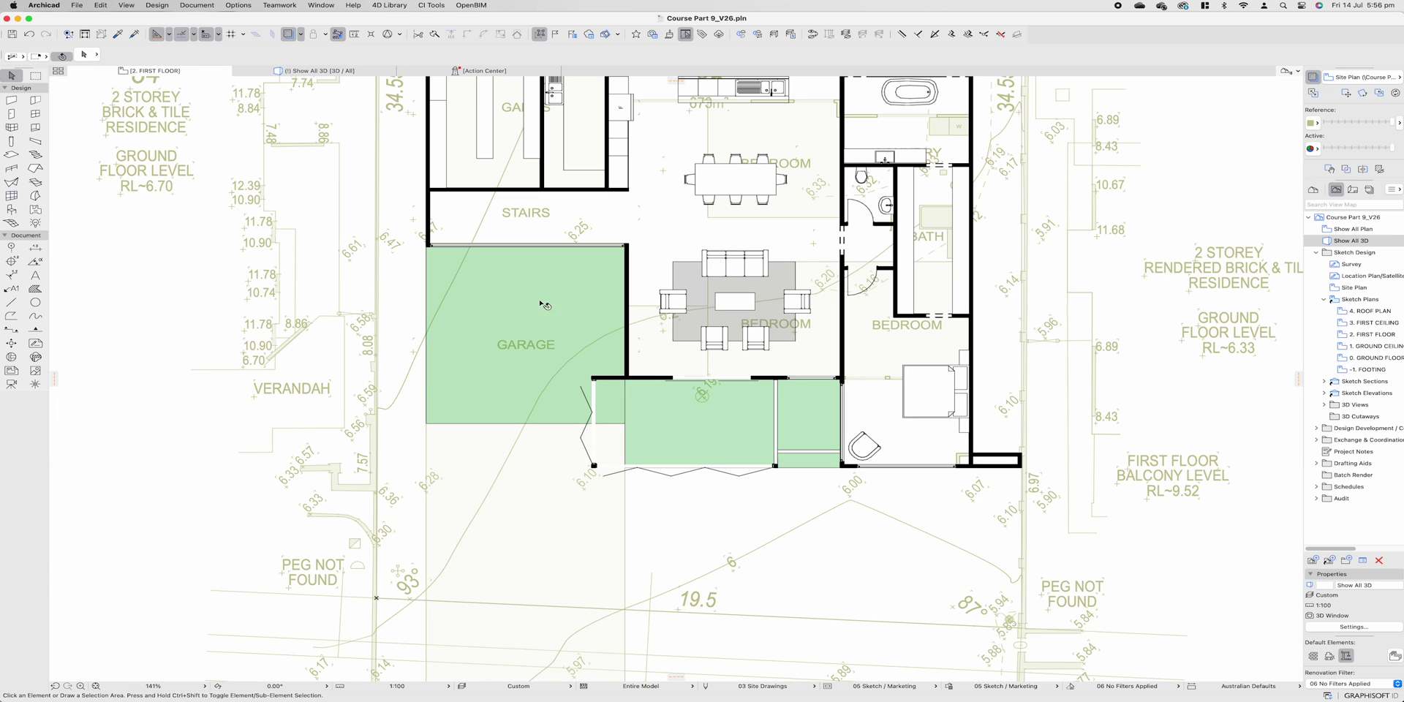
{"action": "left_click", "coordinate": [11, 210]}
{"action": "key", "text": "super+t"}
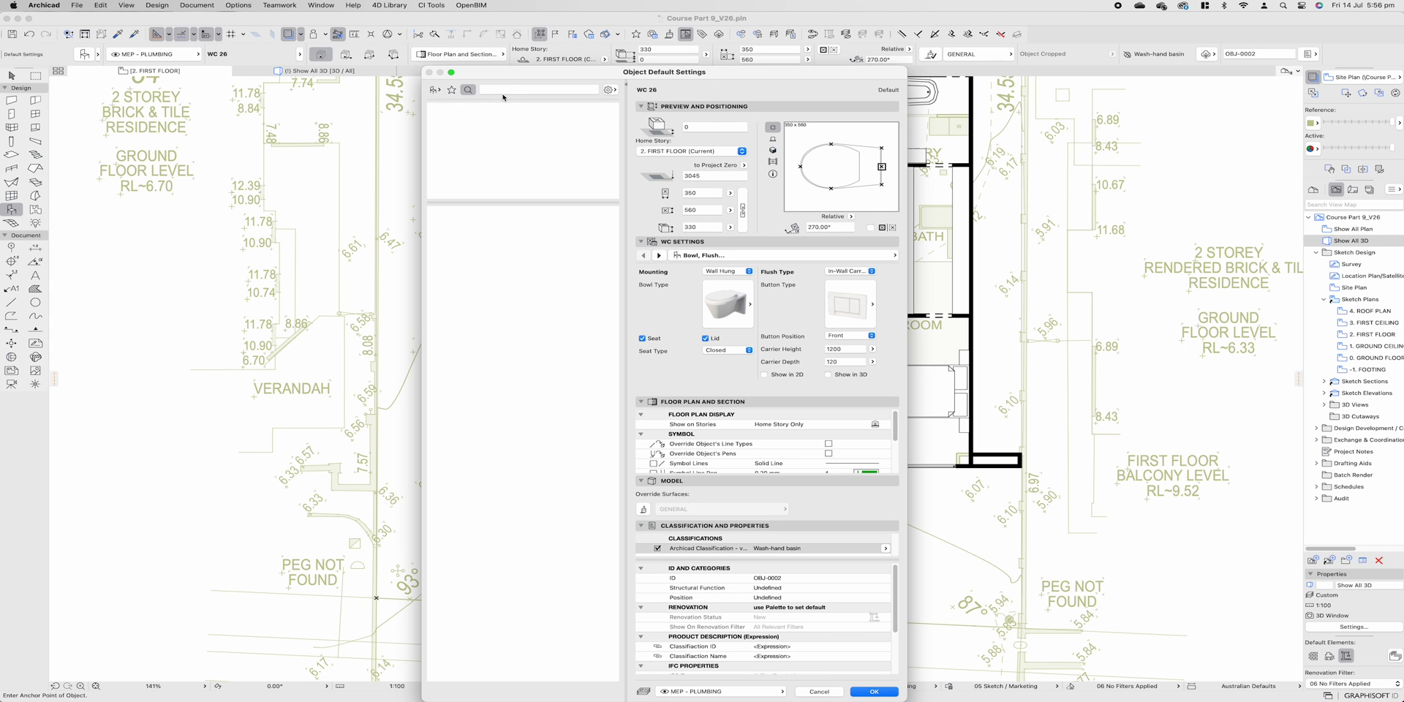
{"action": "left_click", "coordinate": [503, 94]}
{"action": "type", "text": "shade"}
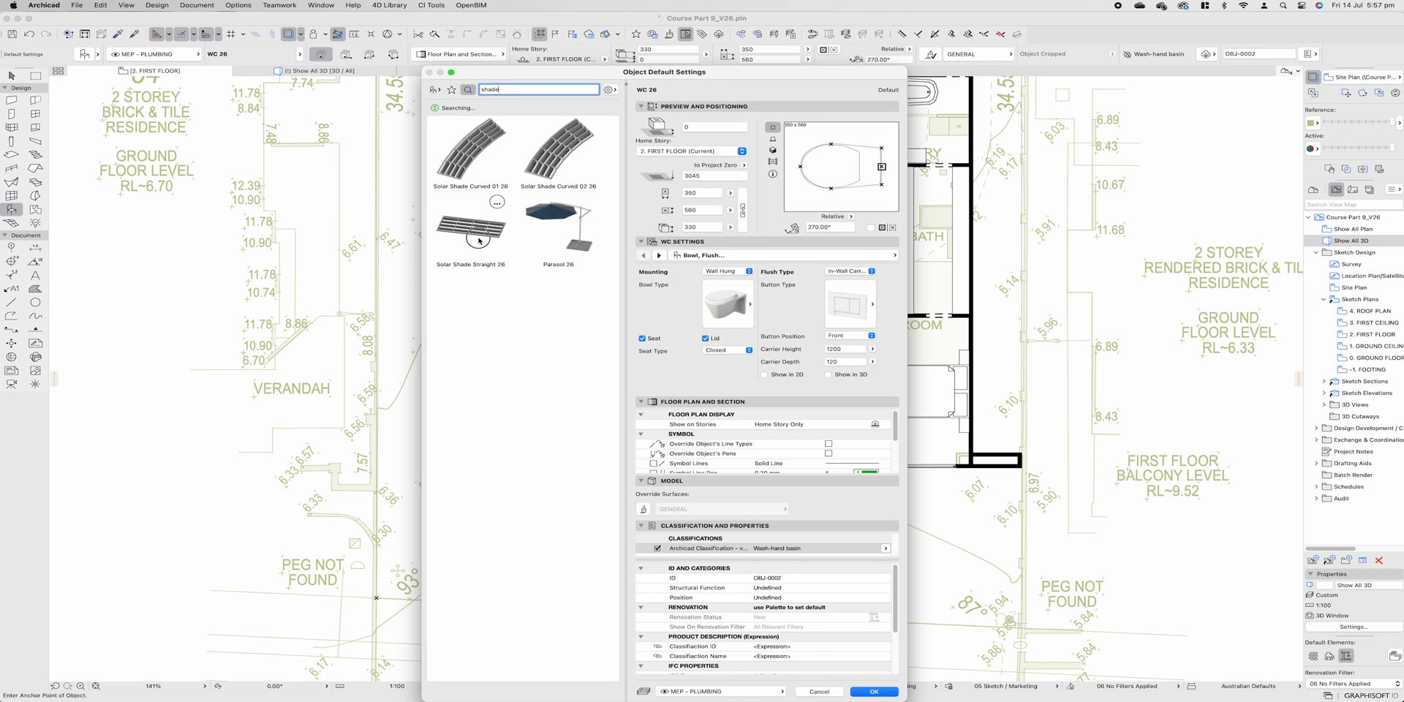
{"action": "left_click", "coordinate": [479, 240]}
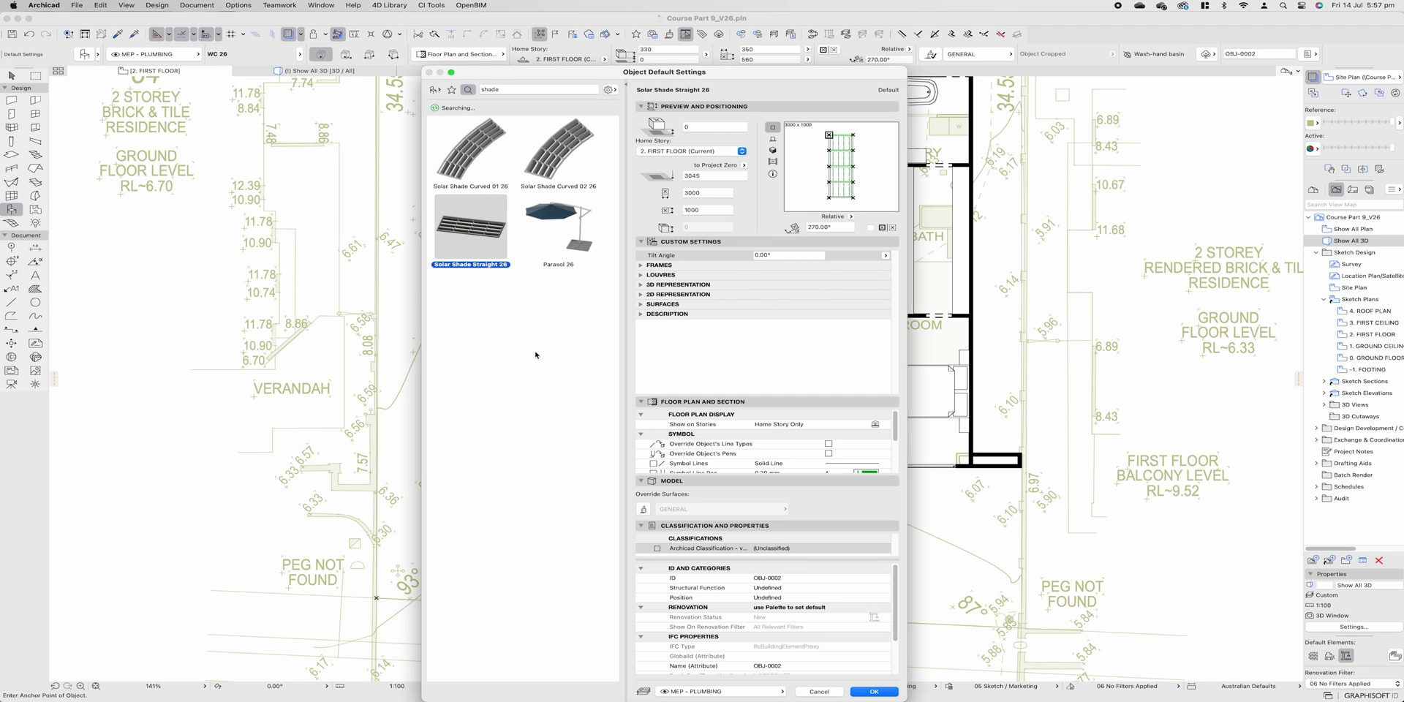
- Override the shade object's symbol pens with the black 0.13 mm pen and assign it to the Coverings - Roof layer
{"action": "left_click", "coordinate": [828, 453]}
{"action": "left_click", "coordinate": [883, 473]}
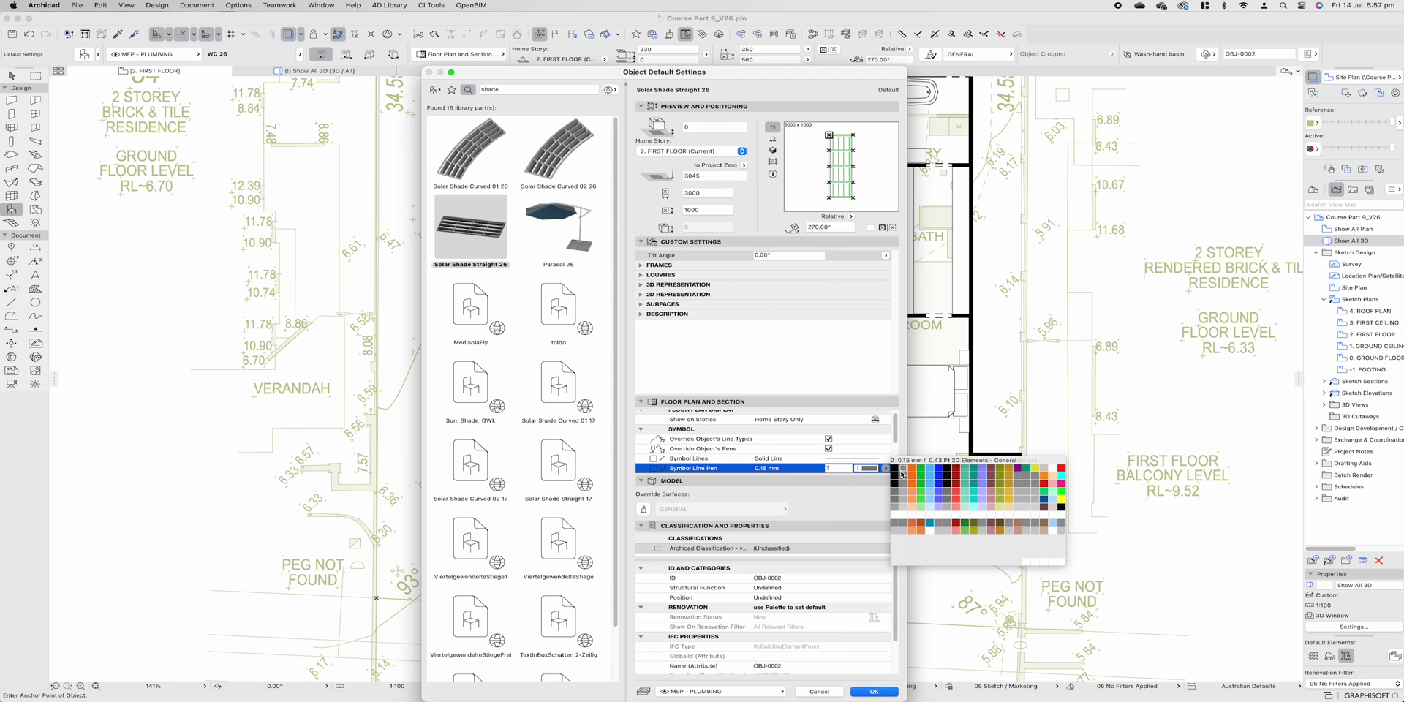
{"action": "left_click", "coordinate": [896, 468]}
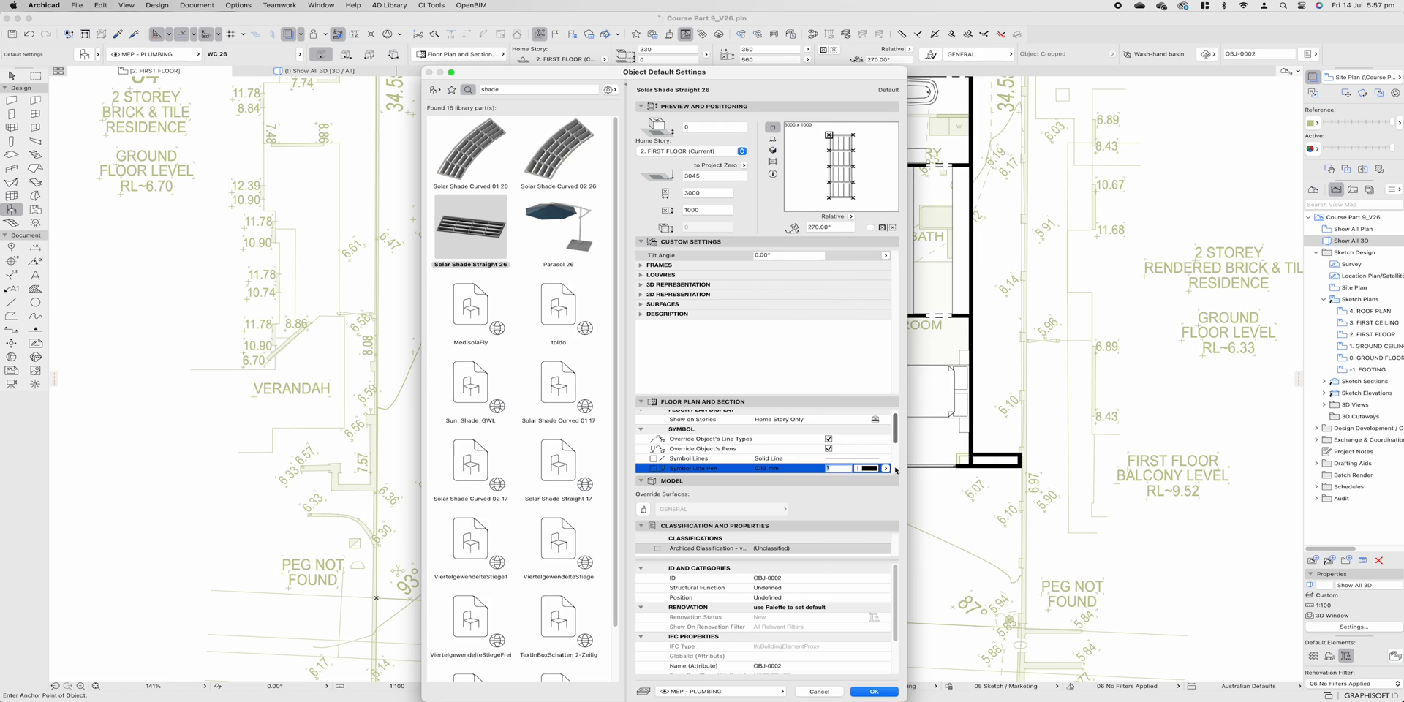
{"action": "left_click", "coordinate": [780, 691]}
{"action": "type", "text": "roo"}
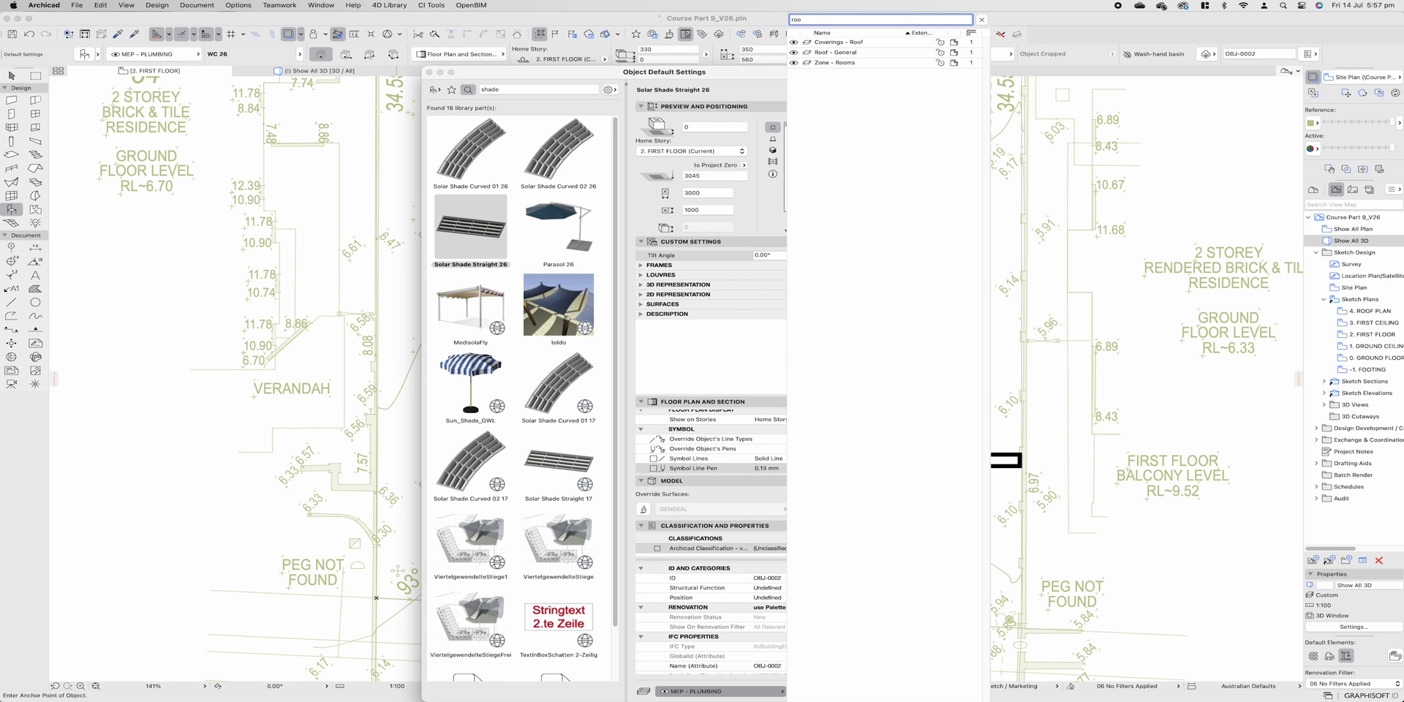
{"action": "key", "text": "Return"}
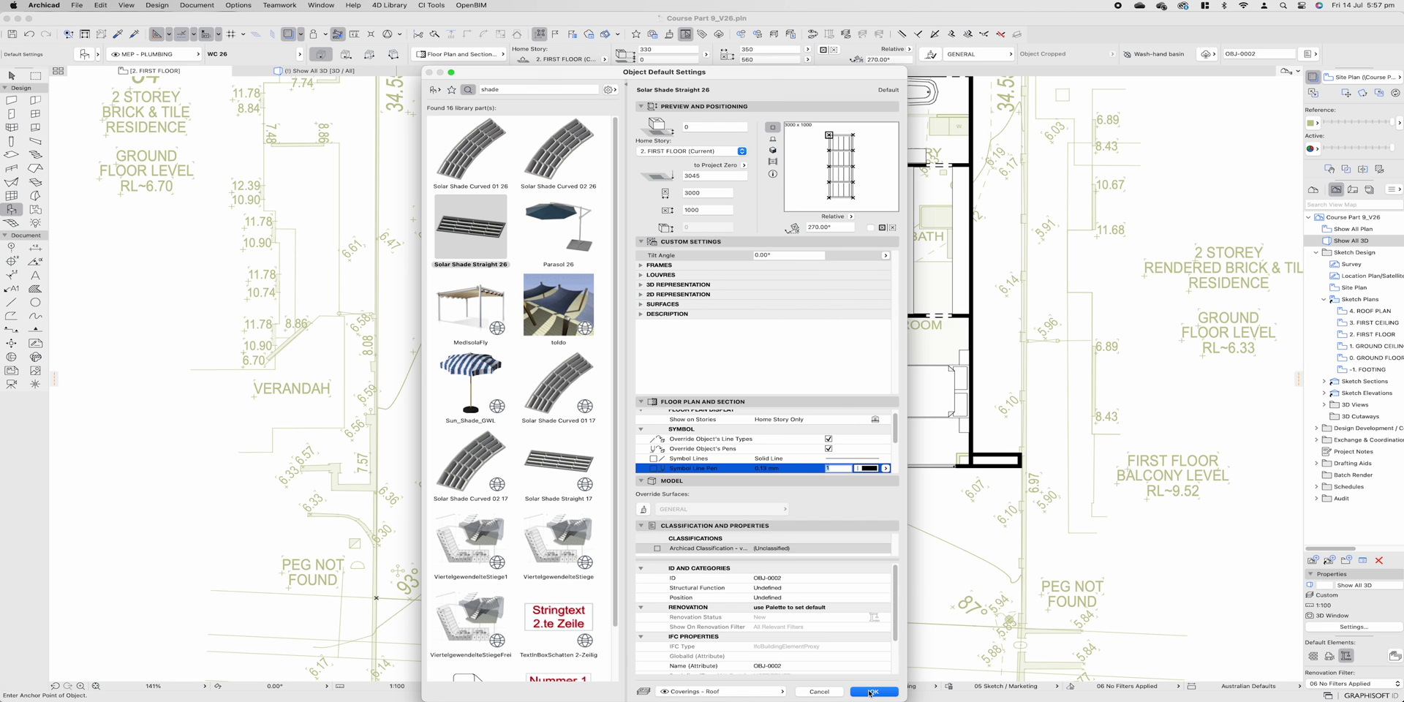
{"action": "left_click", "coordinate": [870, 692]}
- Place the solar shade over the garage and move its corner onto the garage's inner side corner below the stairs
{"action": "left_click", "coordinate": [500, 343]}
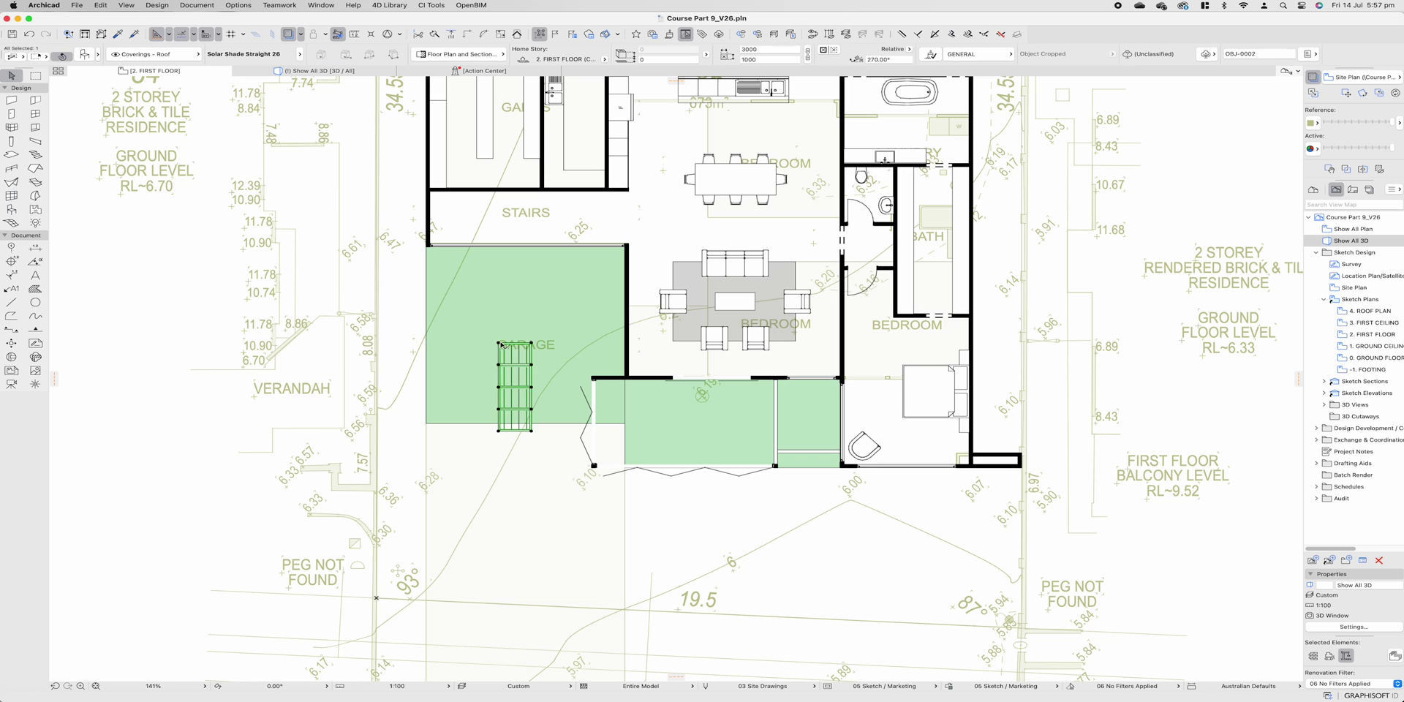
{"action": "left_click_drag", "start_coordinate": [499, 343], "coordinate": [497, 342]}
{"action": "left_click_drag", "start_coordinate": [496, 342], "coordinate": [426, 247]}
- Rotate the solar shade by 90° and fit it across the garage at about 6000 by 4390 mm
{"action": "key", "text": "super+e"}
{"action": "left_click", "coordinate": [503, 340]}
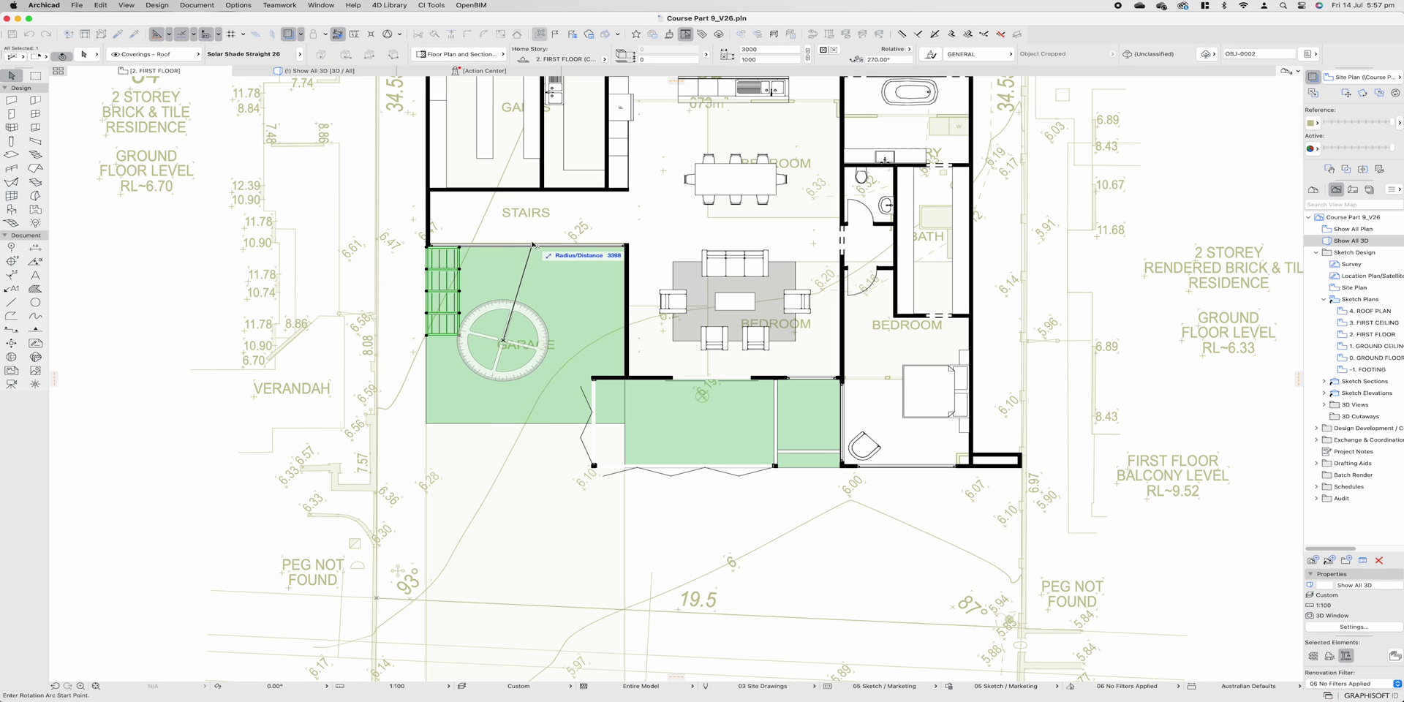
{"action": "left_click", "coordinate": [533, 241]}
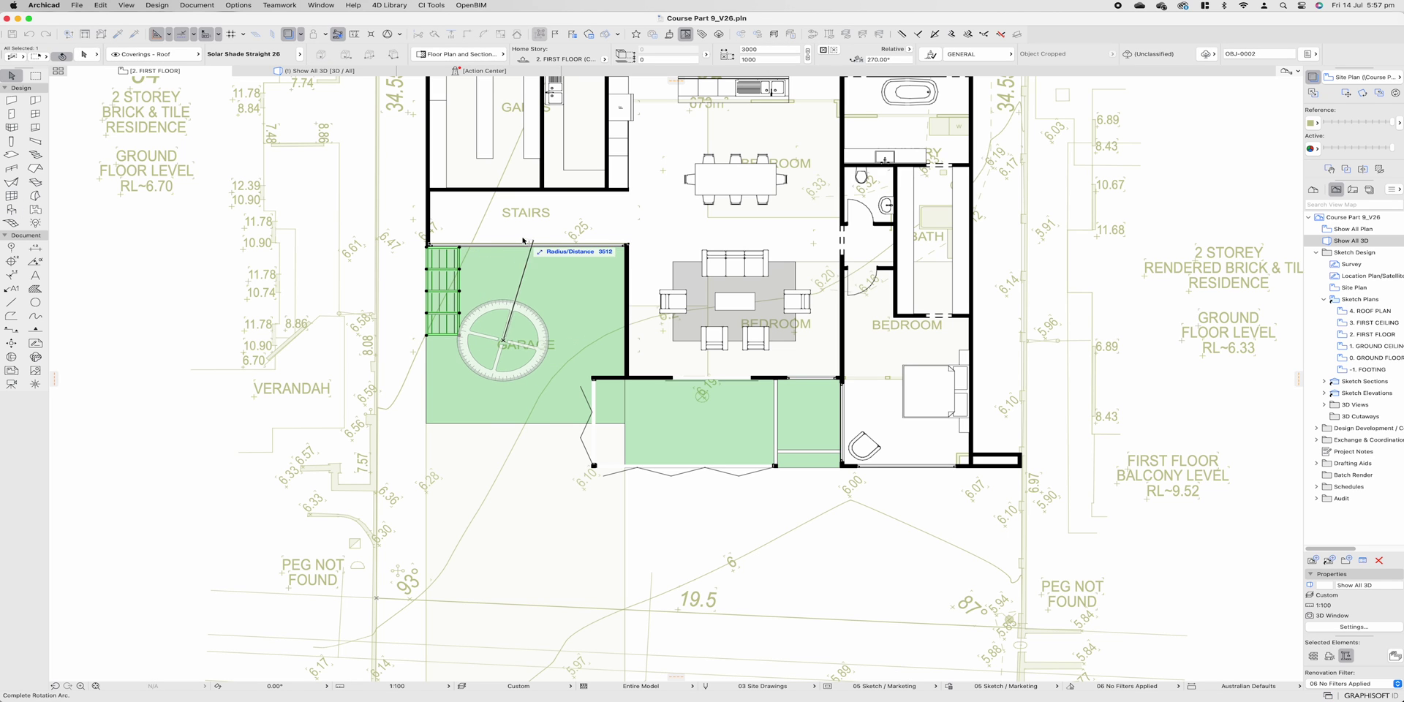
{"action": "left_click", "coordinate": [403, 320]}
{"action": "key", "text": "super+d"}
{"action": "left_click", "coordinate": [497, 378]}
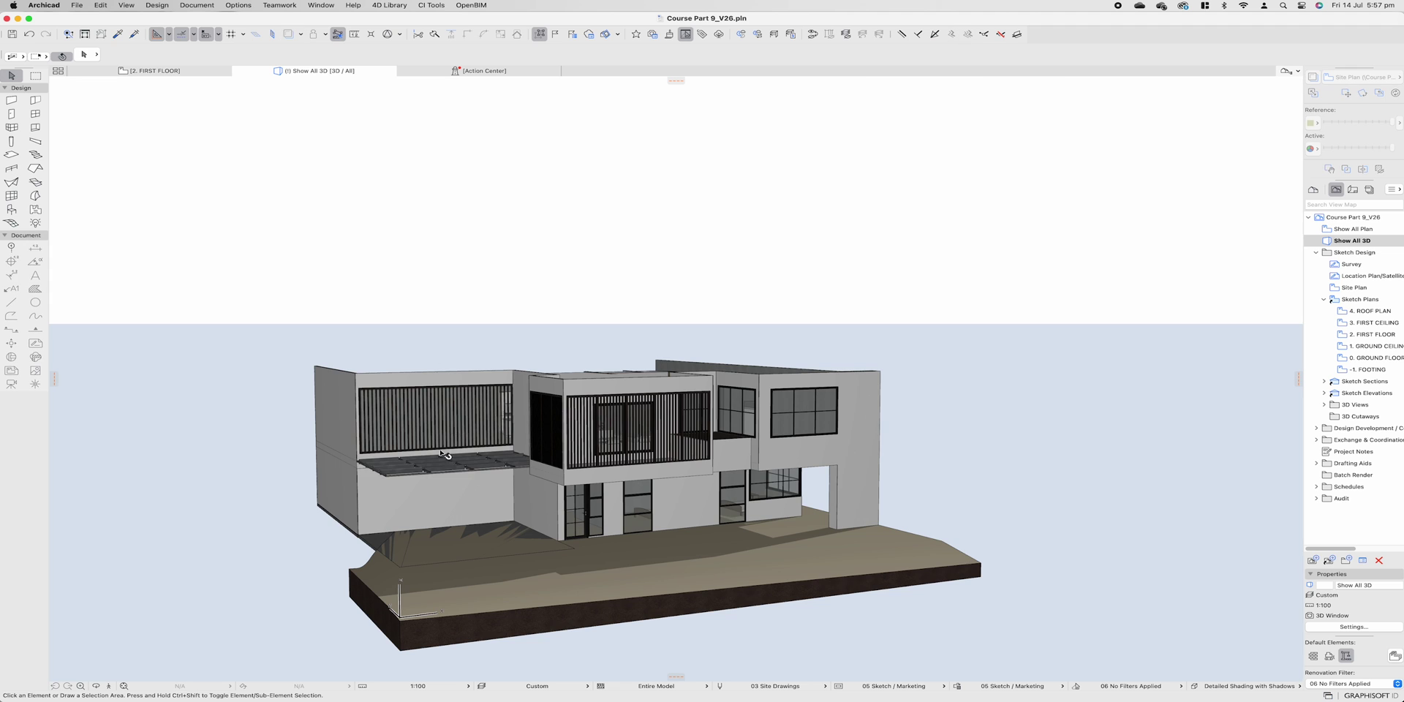
- Set the solar shade's number of louvres to 25
{"action": "scroll", "coordinate": [407, 480], "scroll_direction": "up", "scroll_amount": 3}
{"action": "middle_click_drag", "start_coordinate": [407, 481], "coordinate": [502, 484], "text": "shift"}
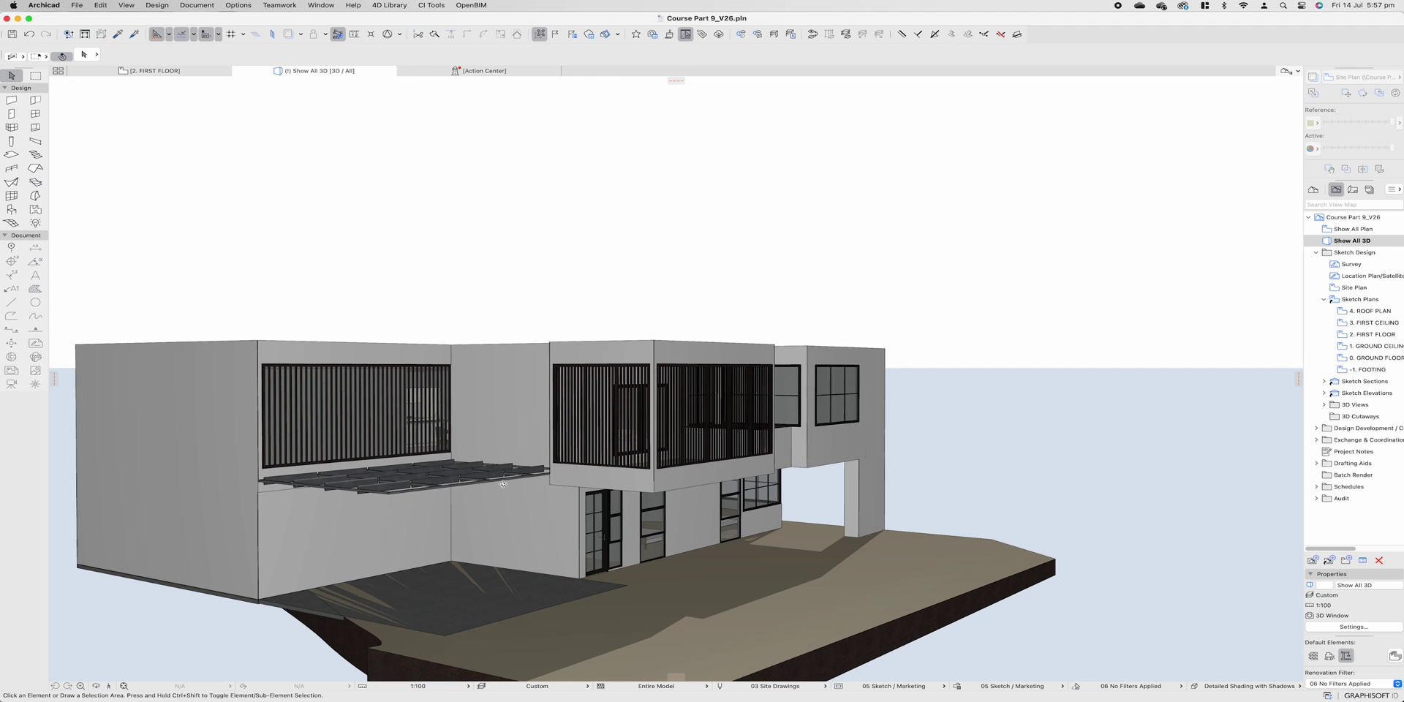
{"action": "double_click", "coordinate": [400, 497]}
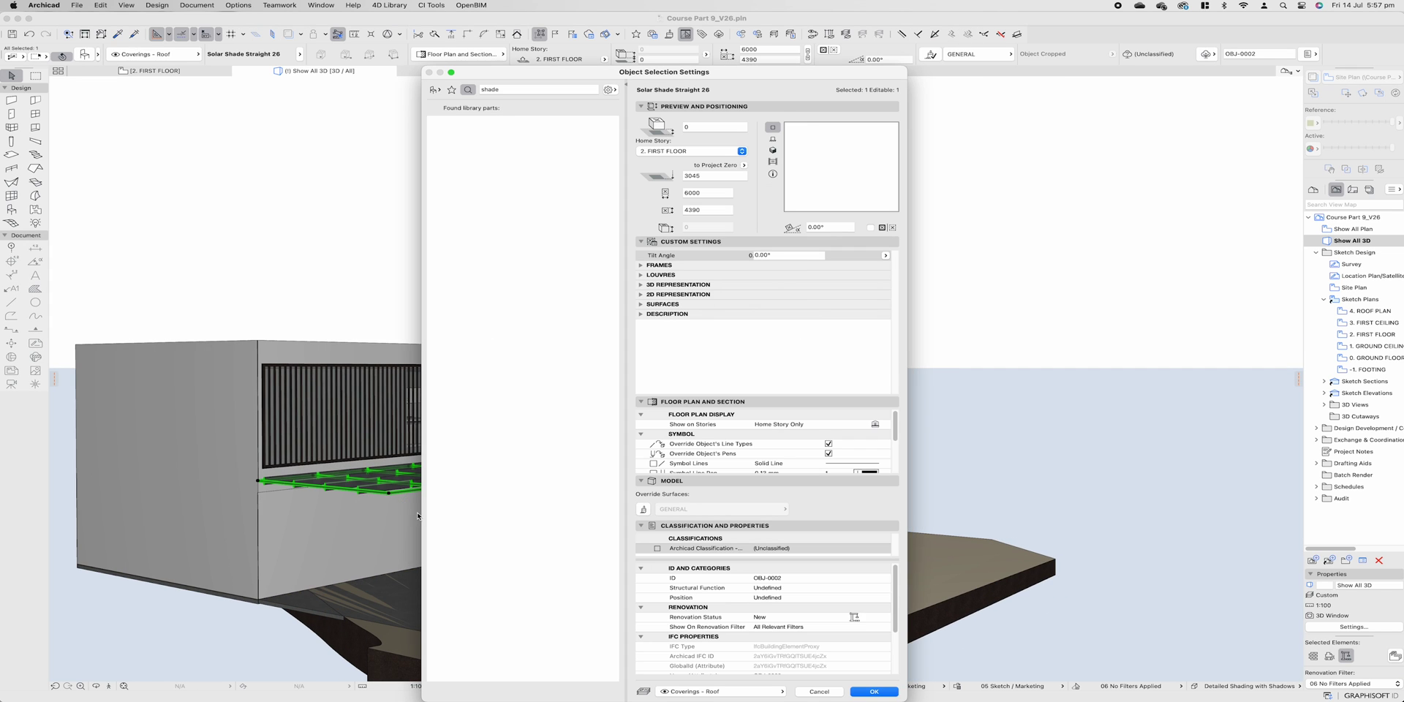
{"action": "left_click", "coordinate": [641, 277]}
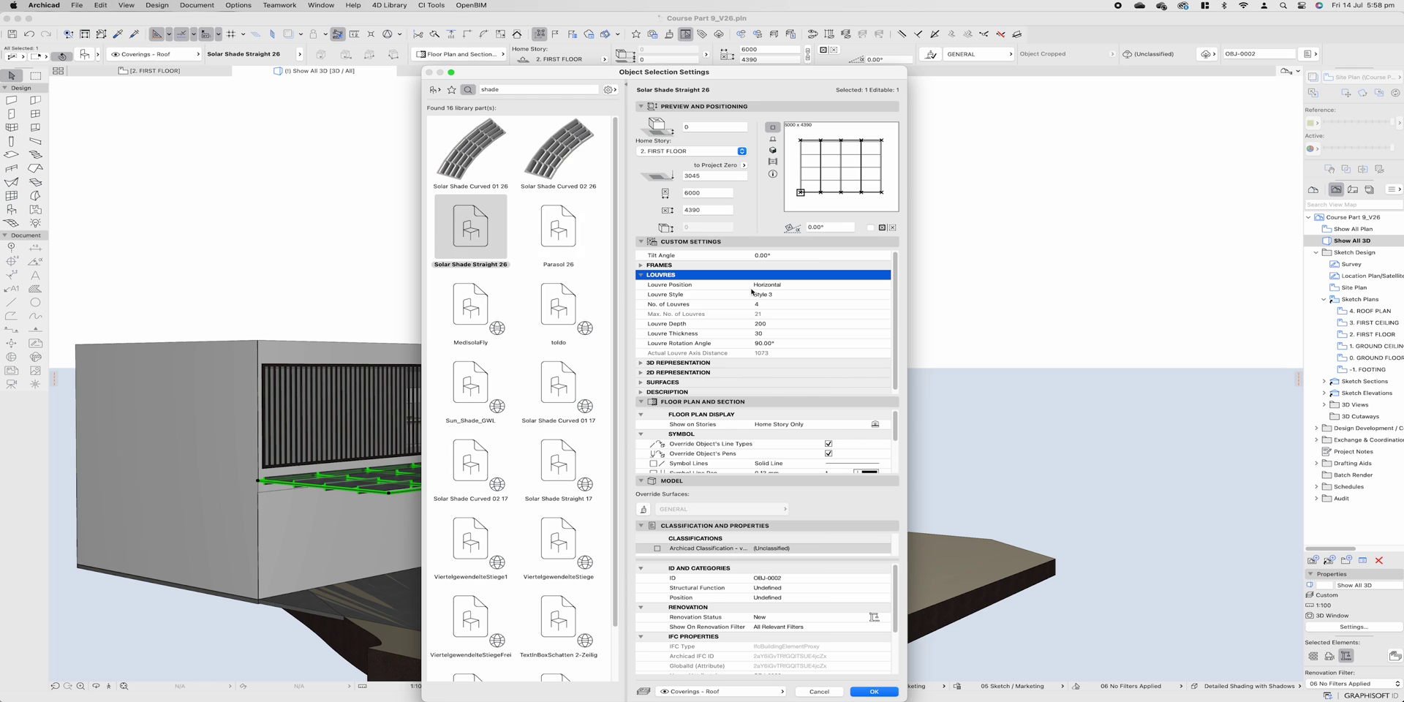
{"action": "left_click", "coordinate": [765, 304]}
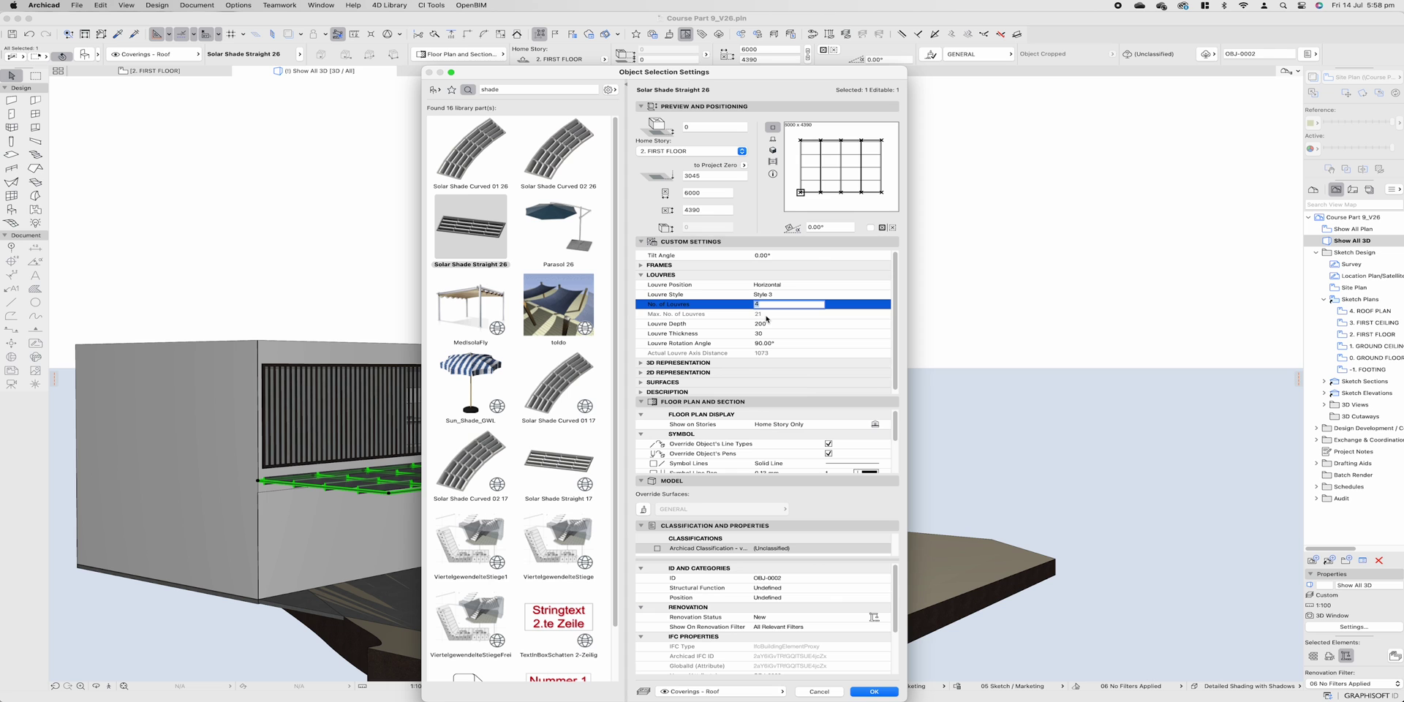
{"action": "type", "text": "20"}
{"action": "key", "text": "Return"}
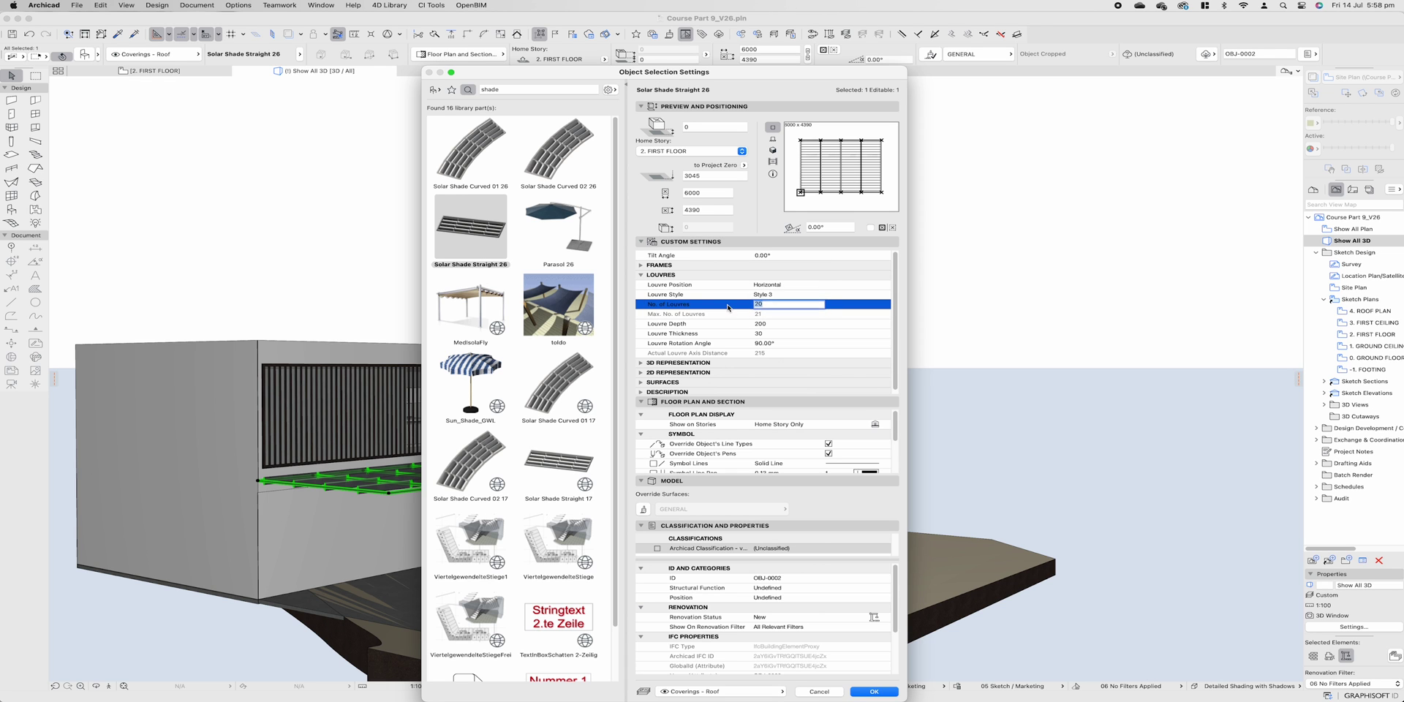
{"action": "key", "text": "Return"}
- Override the solar shade's surface with Wood - Walnut Horizontal
{"action": "middle_click_drag", "start_coordinate": [612, 417], "coordinate": [530, 483], "text": "shift"}
{"action": "key", "text": "super+t"}
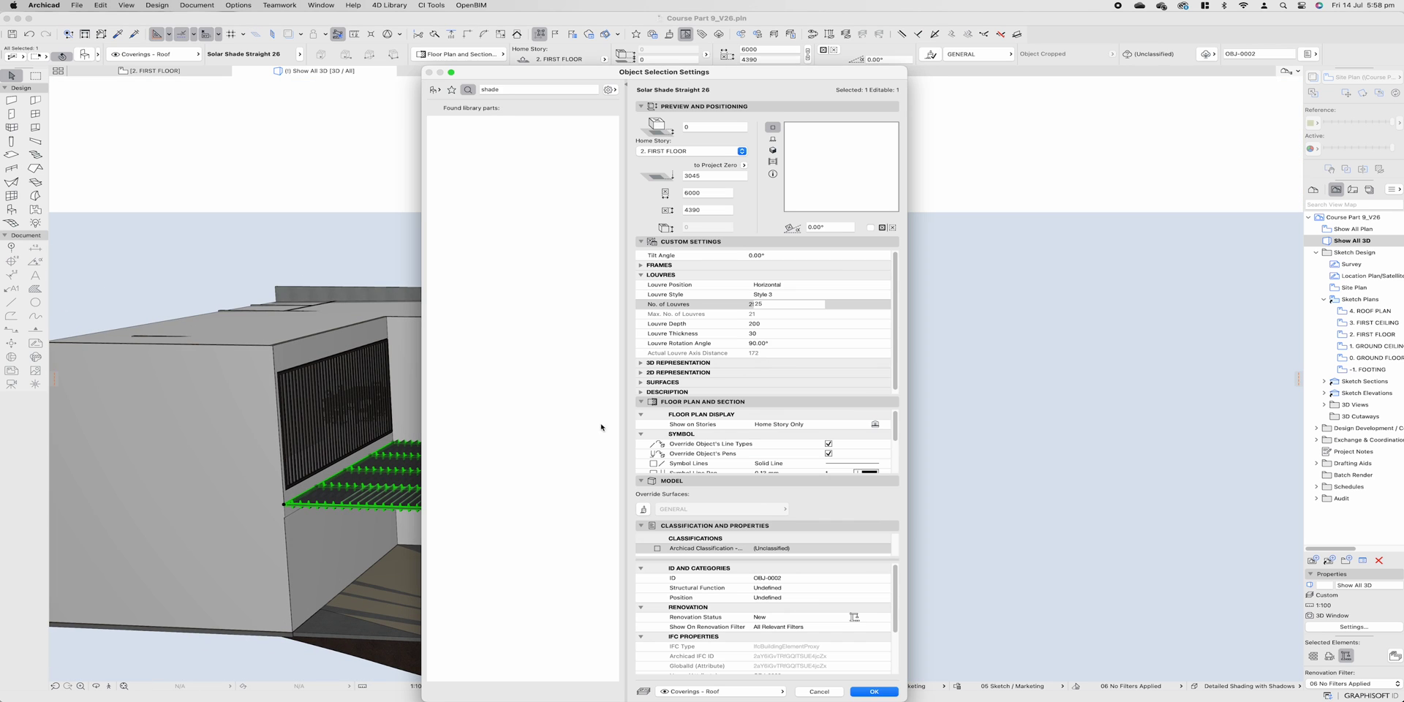
{"action": "left_click", "coordinate": [643, 508]}
{"action": "left_click", "coordinate": [720, 509]}
{"action": "type", "text": "wood"}
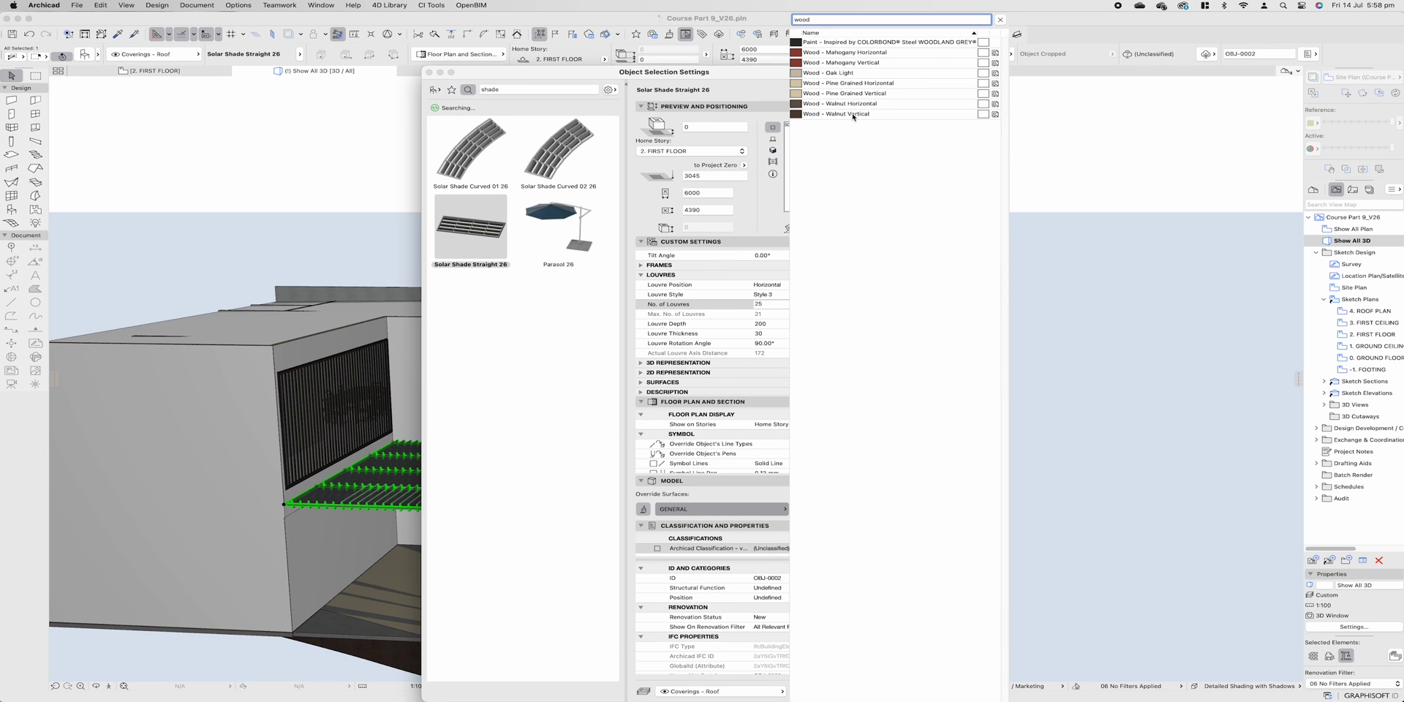
{"action": "left_click", "coordinate": [852, 104]}
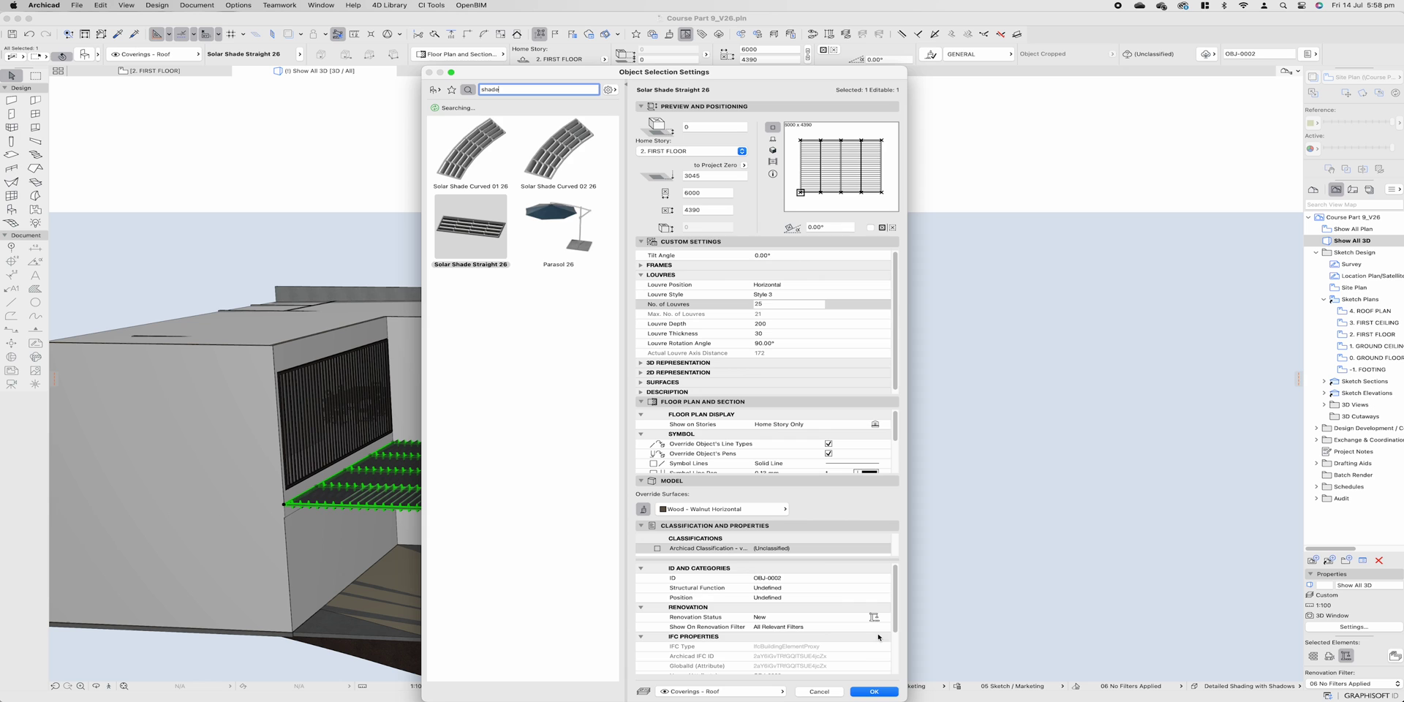
{"action": "left_click", "coordinate": [875, 692]}
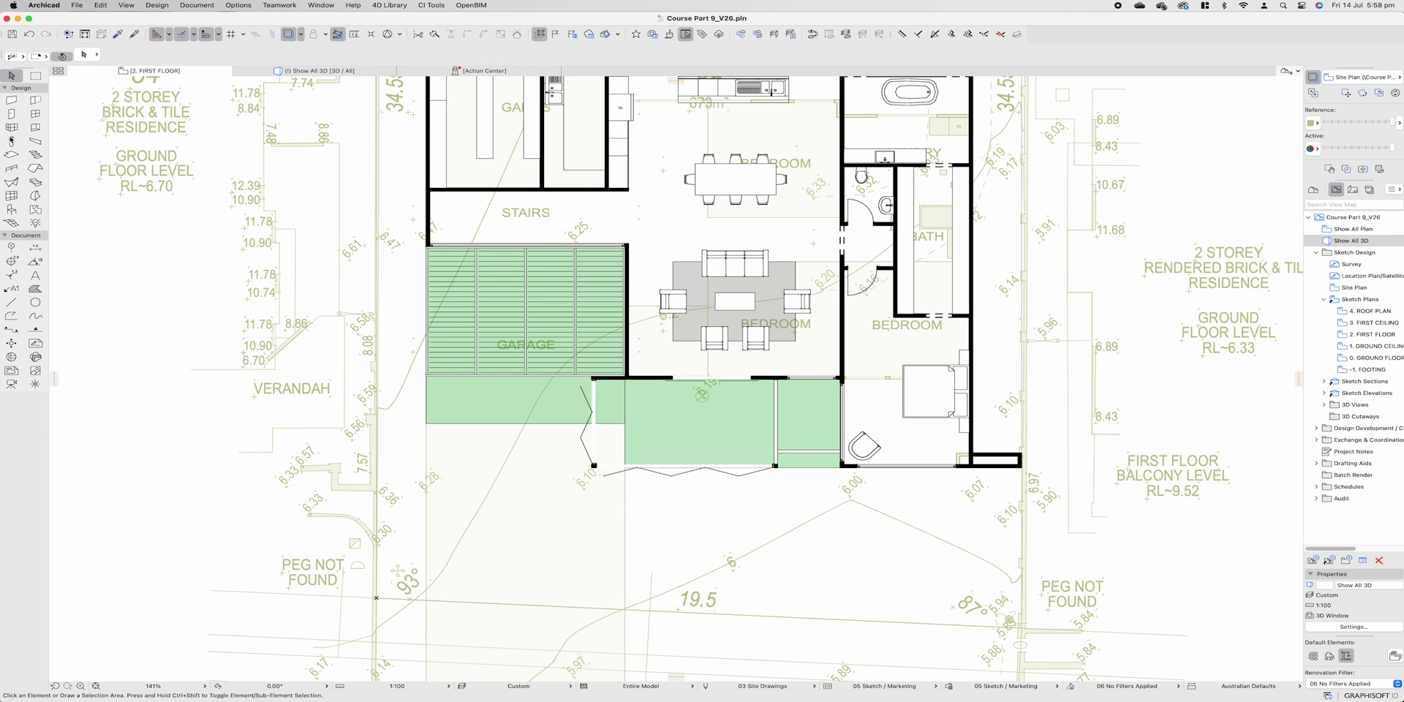
- Place a 300 by 300 mm column near the shade on the first-floor plan and move it to the shade's outer front corner
{"action": "left_click", "coordinate": [11, 140]}
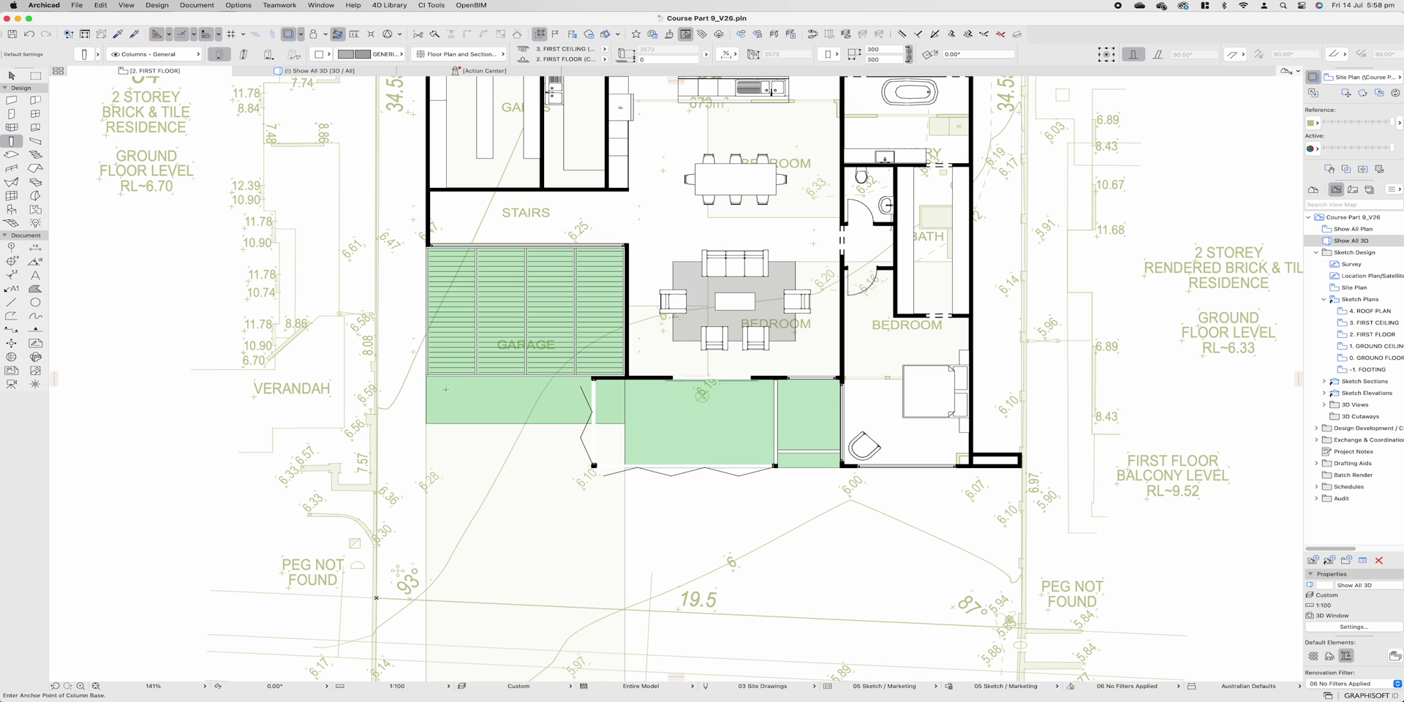
{"action": "scroll", "coordinate": [427, 382], "scroll_direction": "up", "scroll_amount": 5}
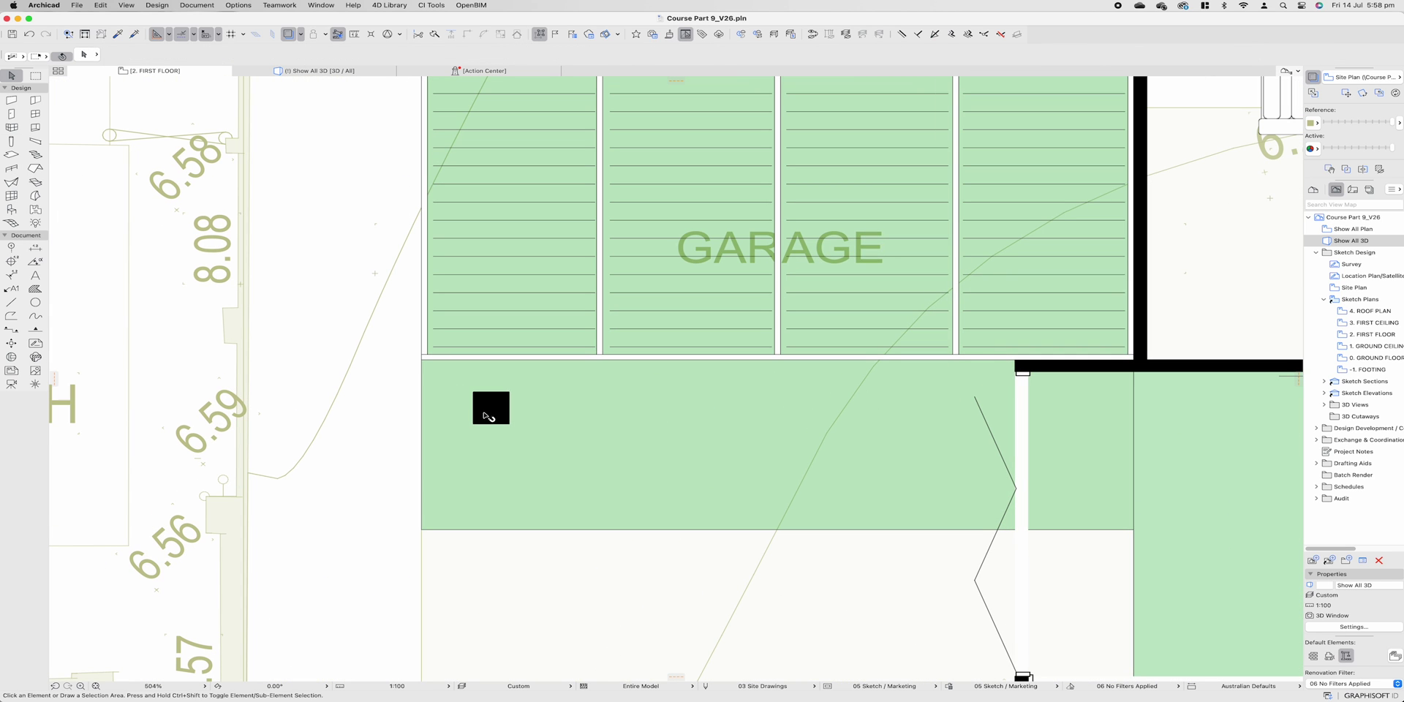
{"action": "left_click", "coordinate": [477, 426], "text": "shift"}
{"action": "left_click_drag", "start_coordinate": [477, 427], "coordinate": [422, 359]}
- Change the new column's home story to 0. GROUND FLOOR in the 3D view
{"action": "left_click", "coordinate": [320, 71]}
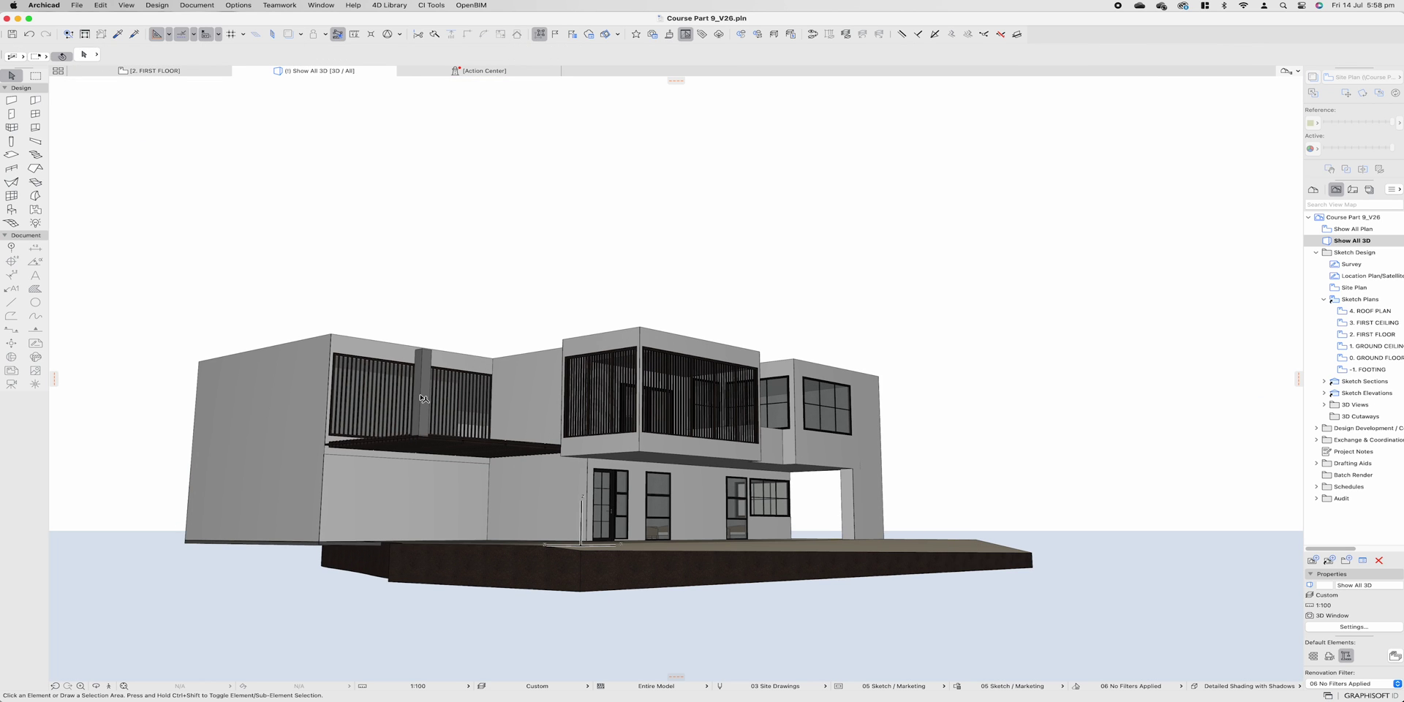
{"action": "double_click", "coordinate": [422, 399]}
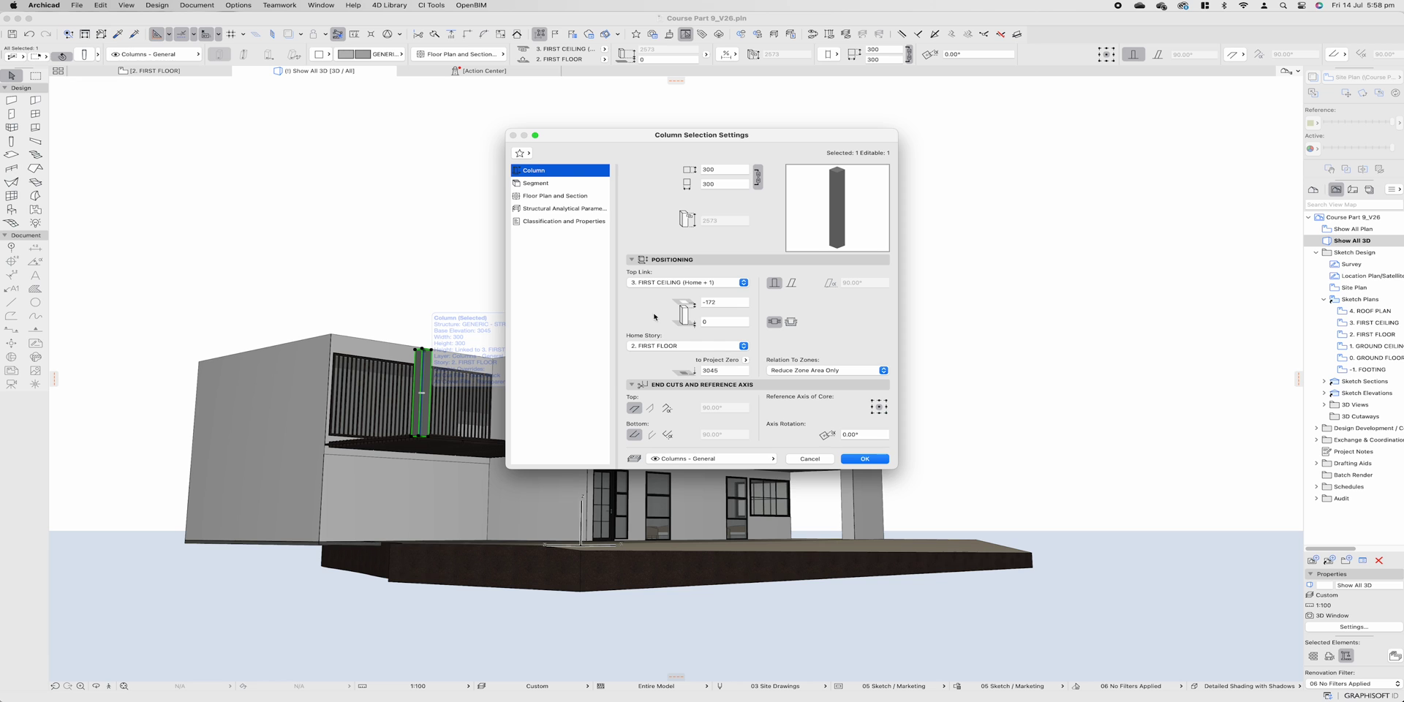
{"action": "left_click", "coordinate": [688, 345]}
{"action": "left_click", "coordinate": [662, 375]}
{"action": "left_click", "coordinate": [853, 461]}
- Stretch the column's top up to the first-floor level at the shade's underside for a height of 3045 mm
{"action": "scroll", "coordinate": [489, 470], "scroll_direction": "up", "scroll_amount": 2}
{"action": "middle_click_drag", "start_coordinate": [489, 470], "coordinate": [533, 454], "text": "shift"}
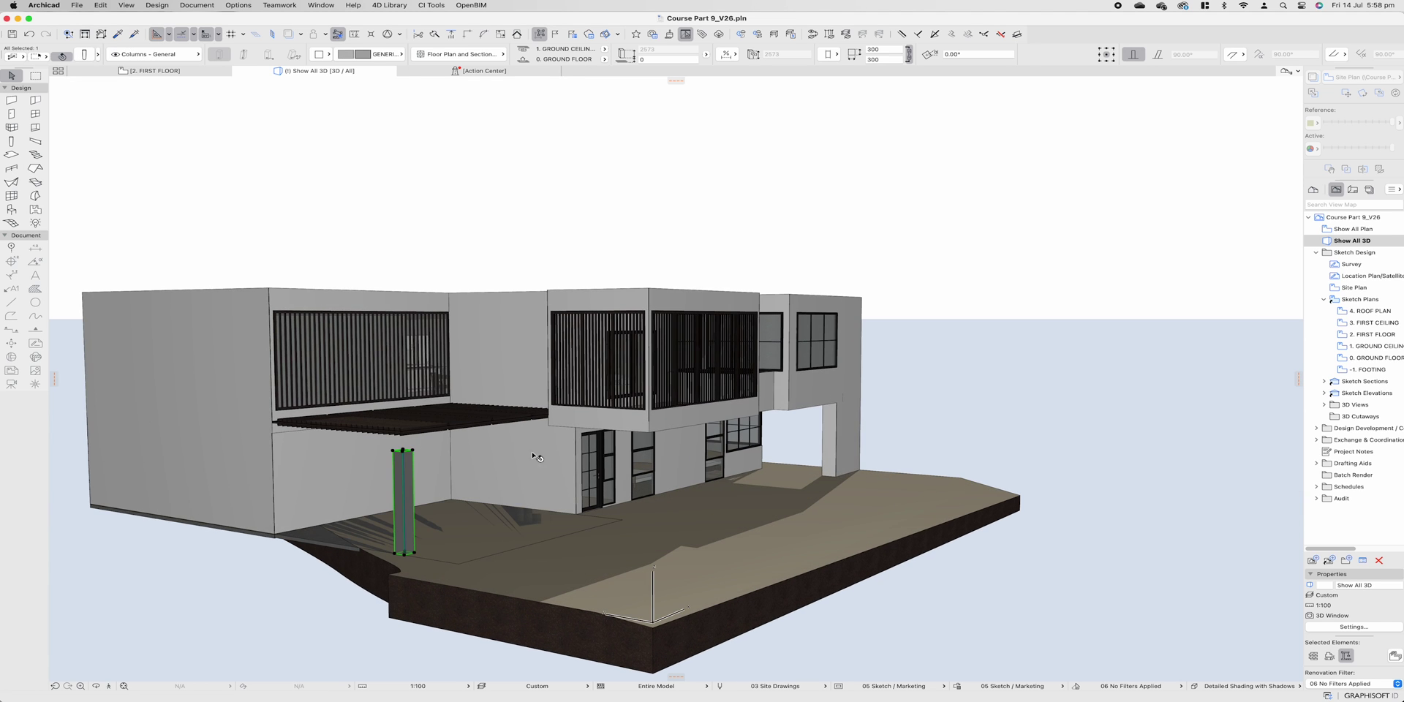
{"action": "left_click", "coordinate": [413, 452]}
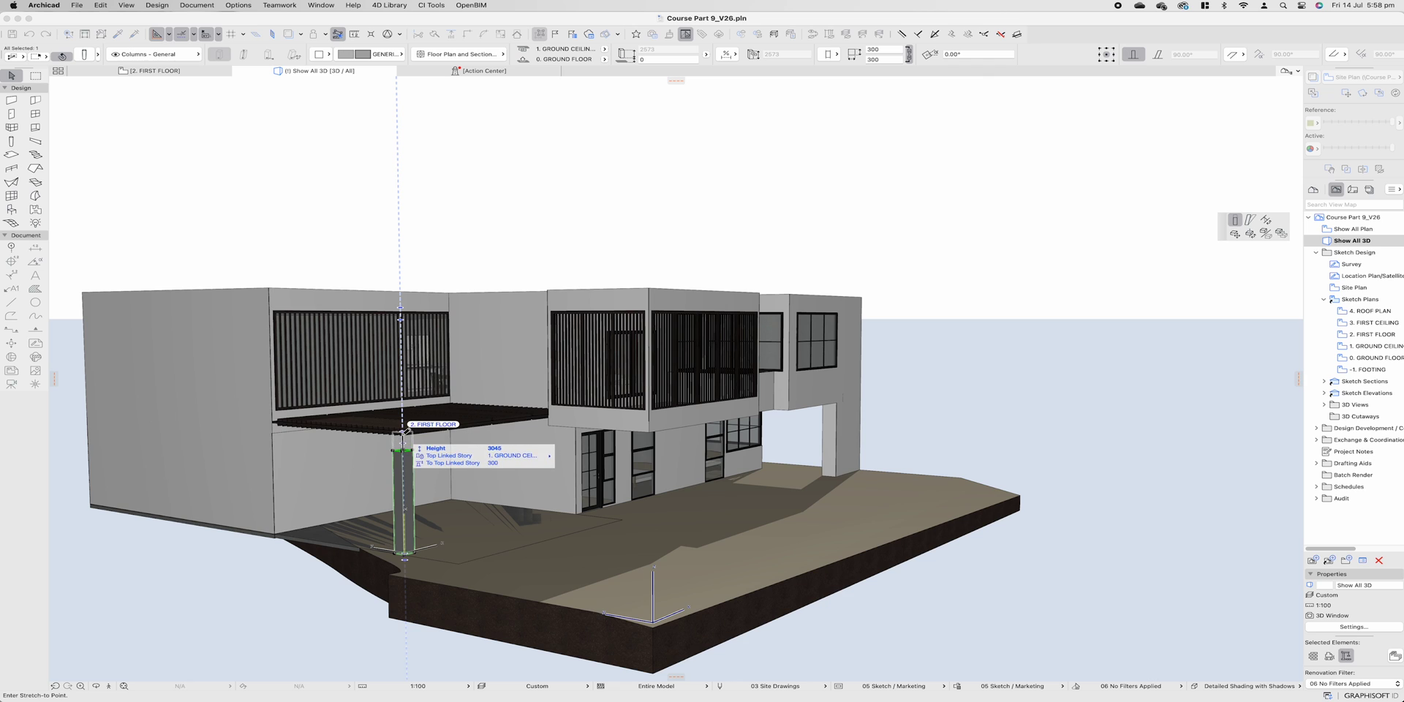
{"action": "left_click", "coordinate": [403, 435]}
- Set the column's cross-section to 100 by 100 mm
{"action": "key", "text": "super+t"}
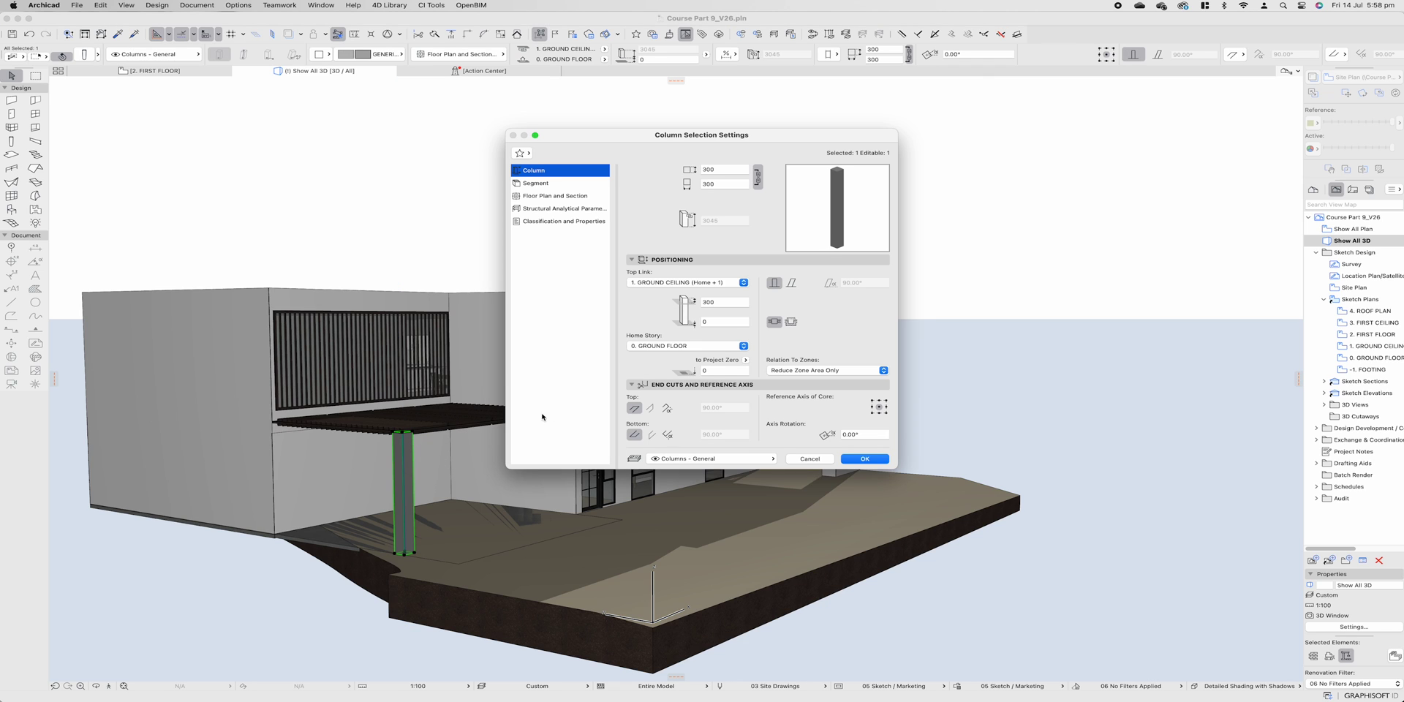
{"action": "left_click", "coordinate": [572, 184]}
{"action": "left_click", "coordinate": [708, 184]}
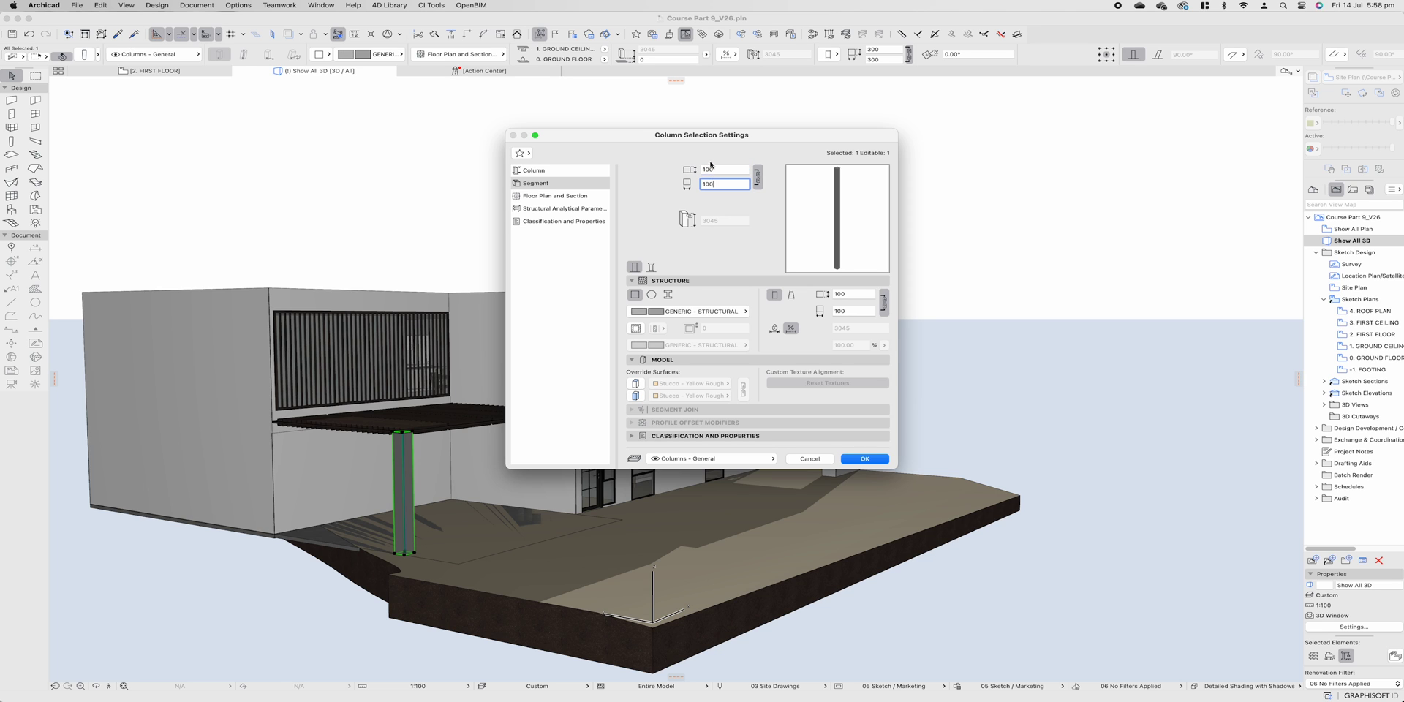
- Override the column's linked surfaces with Wood - Walnut Horizontal
{"action": "left_click", "coordinate": [636, 384]}
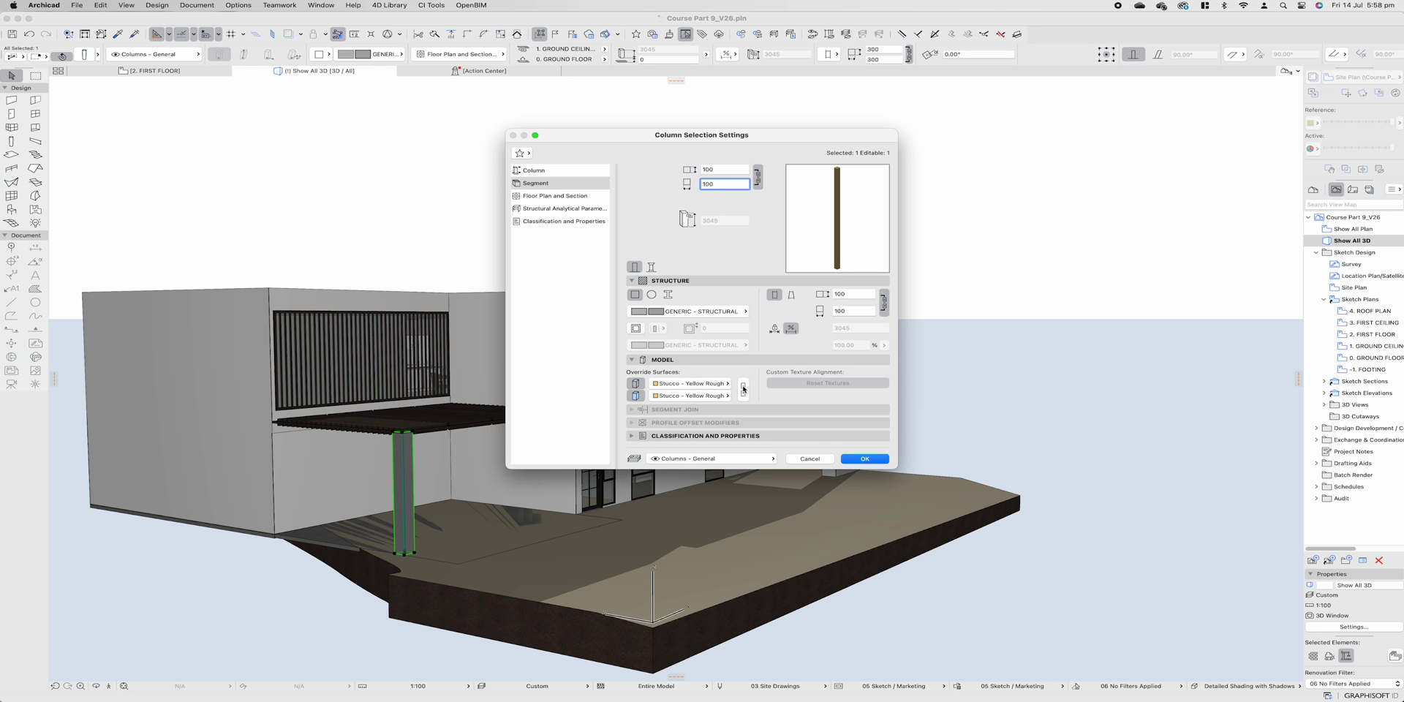
{"action": "left_click", "coordinate": [691, 383]}
{"action": "type", "text": "wood"}
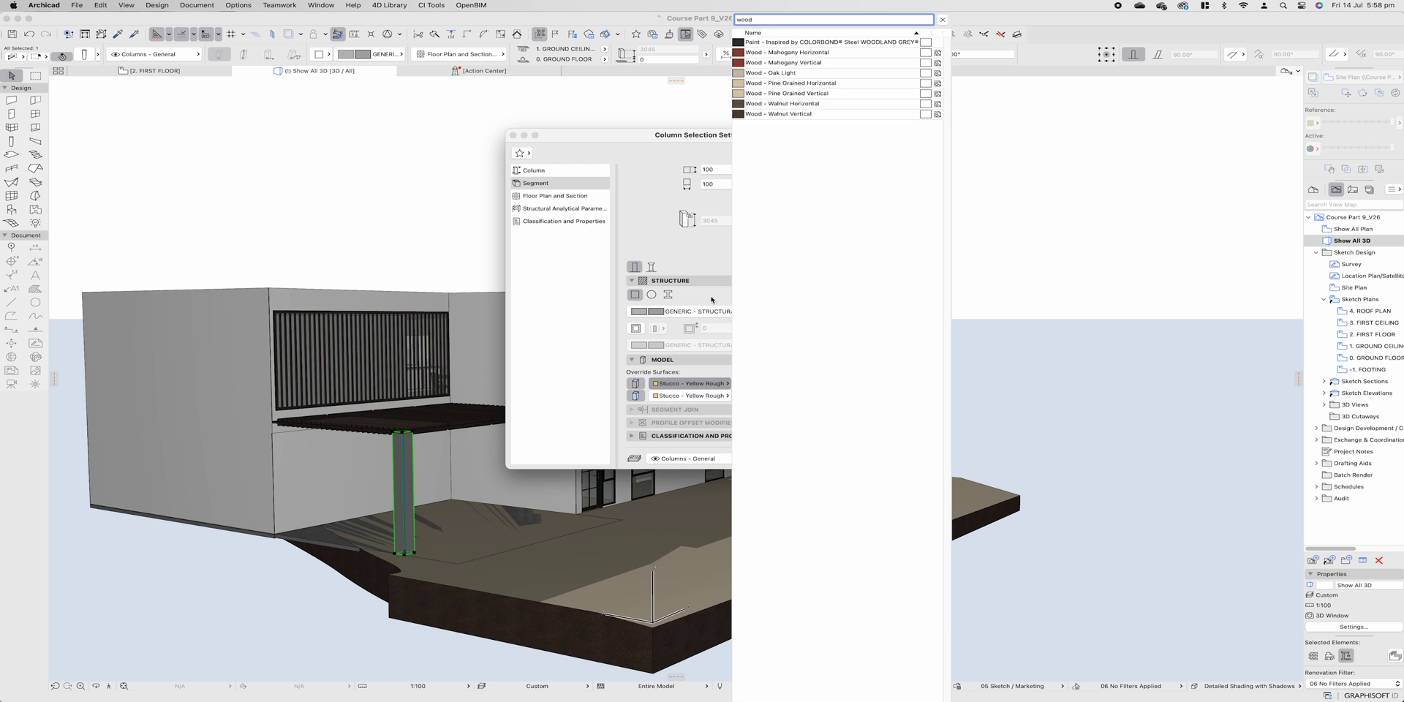
{"action": "left_click", "coordinate": [779, 103]}
- Set the column's building material to Timber - Structural and accept the column settings
{"action": "left_click", "coordinate": [697, 312]}
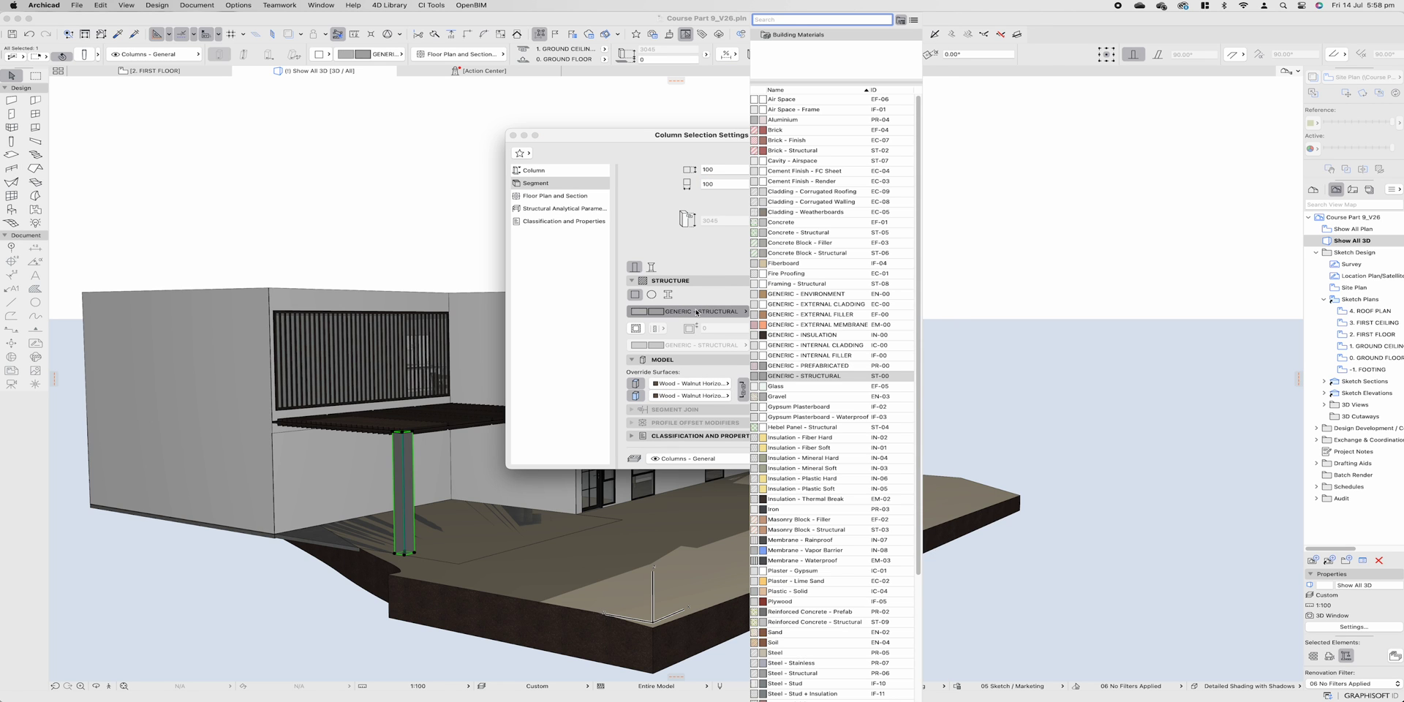
{"action": "type", "text": "tim"}
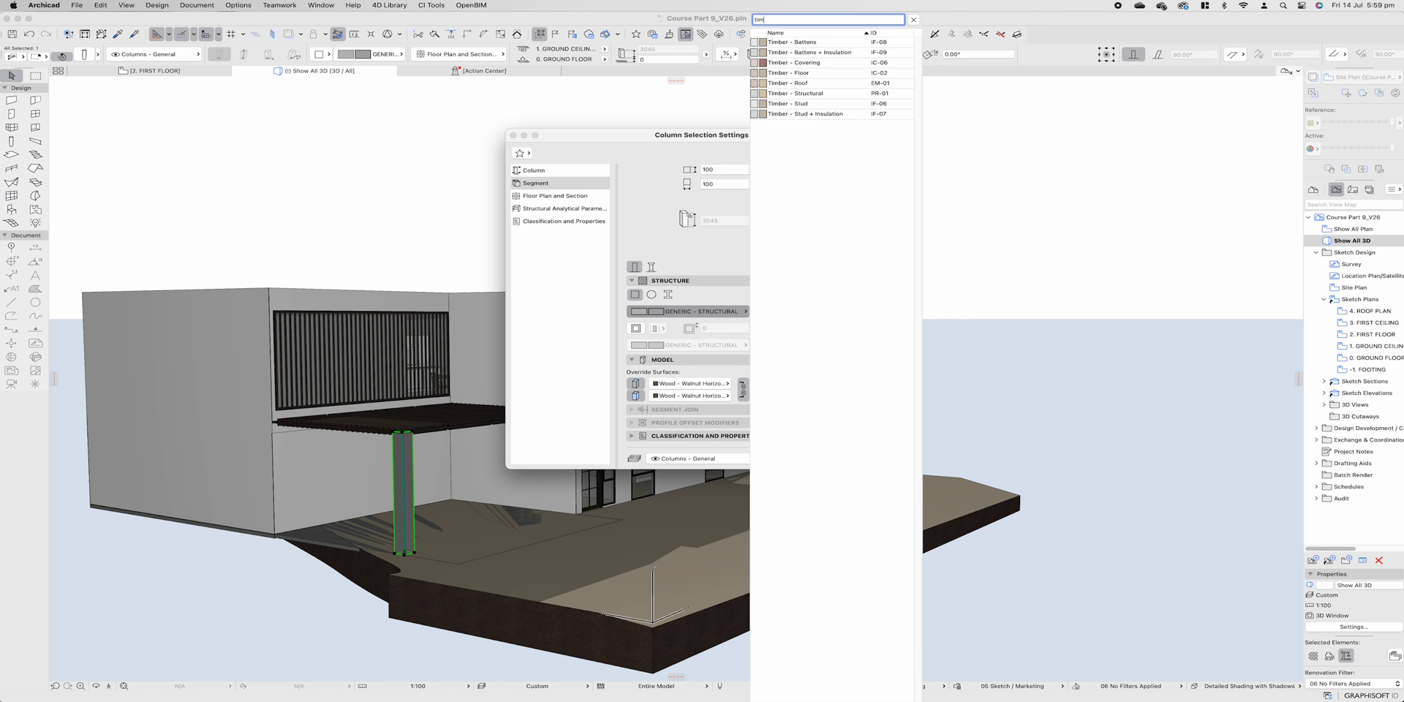
{"action": "left_click", "coordinate": [805, 92]}
{"action": "left_click", "coordinate": [865, 459]}
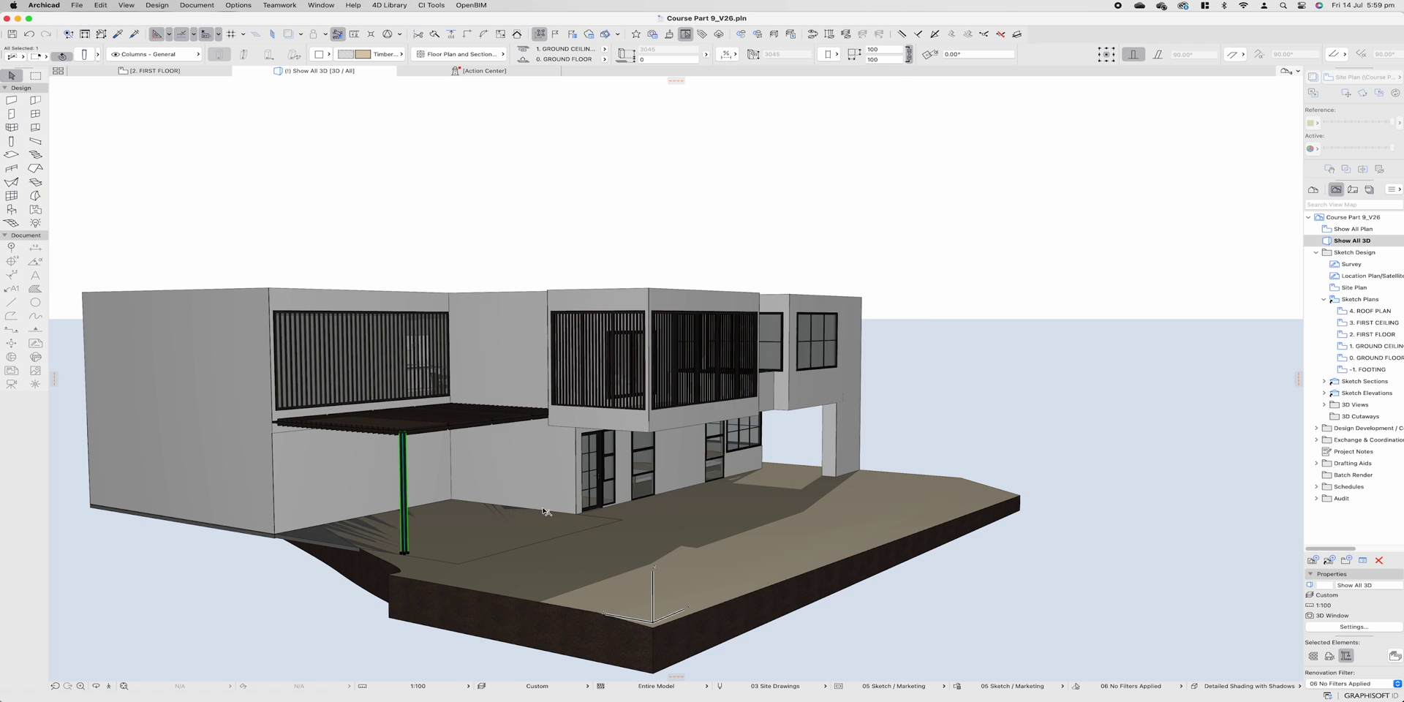
- Move the first-floor side wall beside the solar shade 500 mm outwards over the garage forecourt
{"action": "middle_click_drag", "start_coordinate": [865, 459], "coordinate": [573, 399], "text": "shift"}
{"action": "scroll", "coordinate": [718, 415], "scroll_direction": "up", "scroll_amount": 2}
{"action": "scroll", "coordinate": [725, 425], "scroll_direction": "down", "scroll_amount": 4}
{"action": "scroll", "coordinate": [541, 279], "scroll_direction": "up", "scroll_amount": 5}
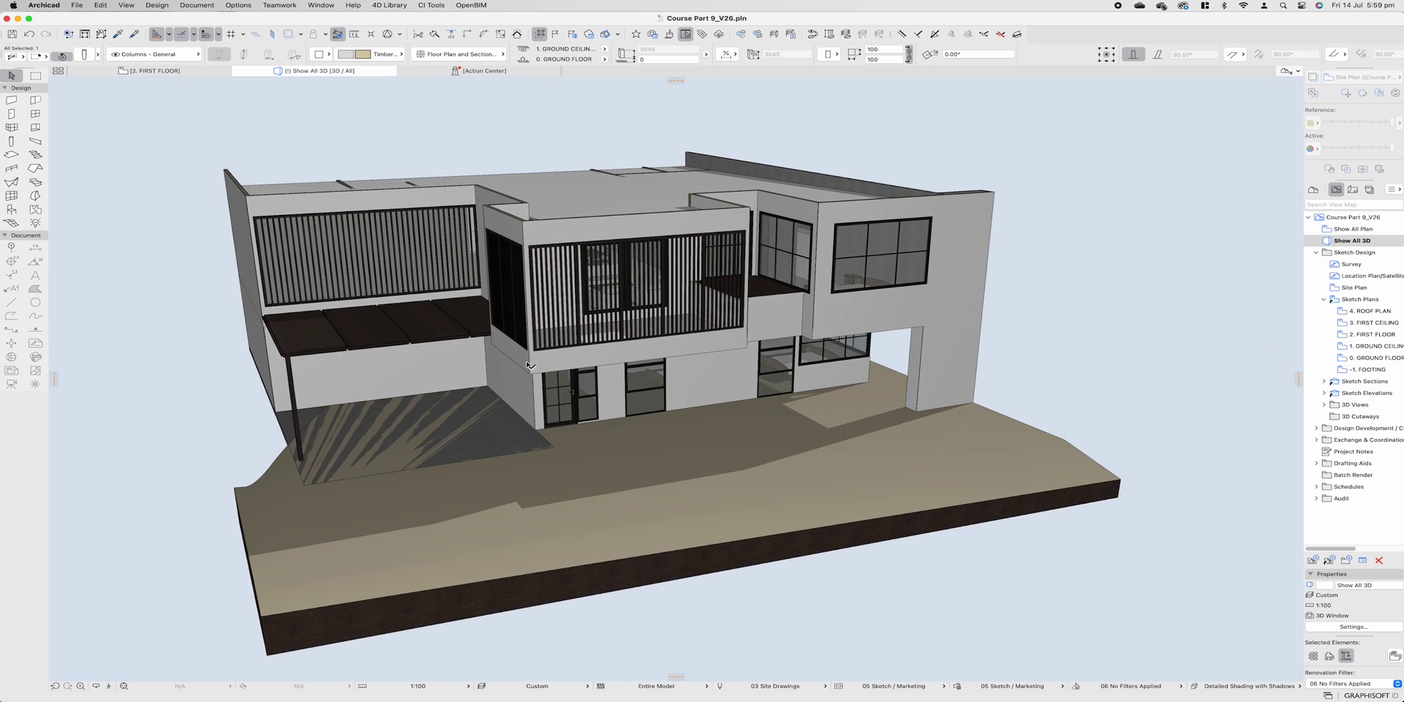
{"action": "left_click", "coordinate": [483, 335]}
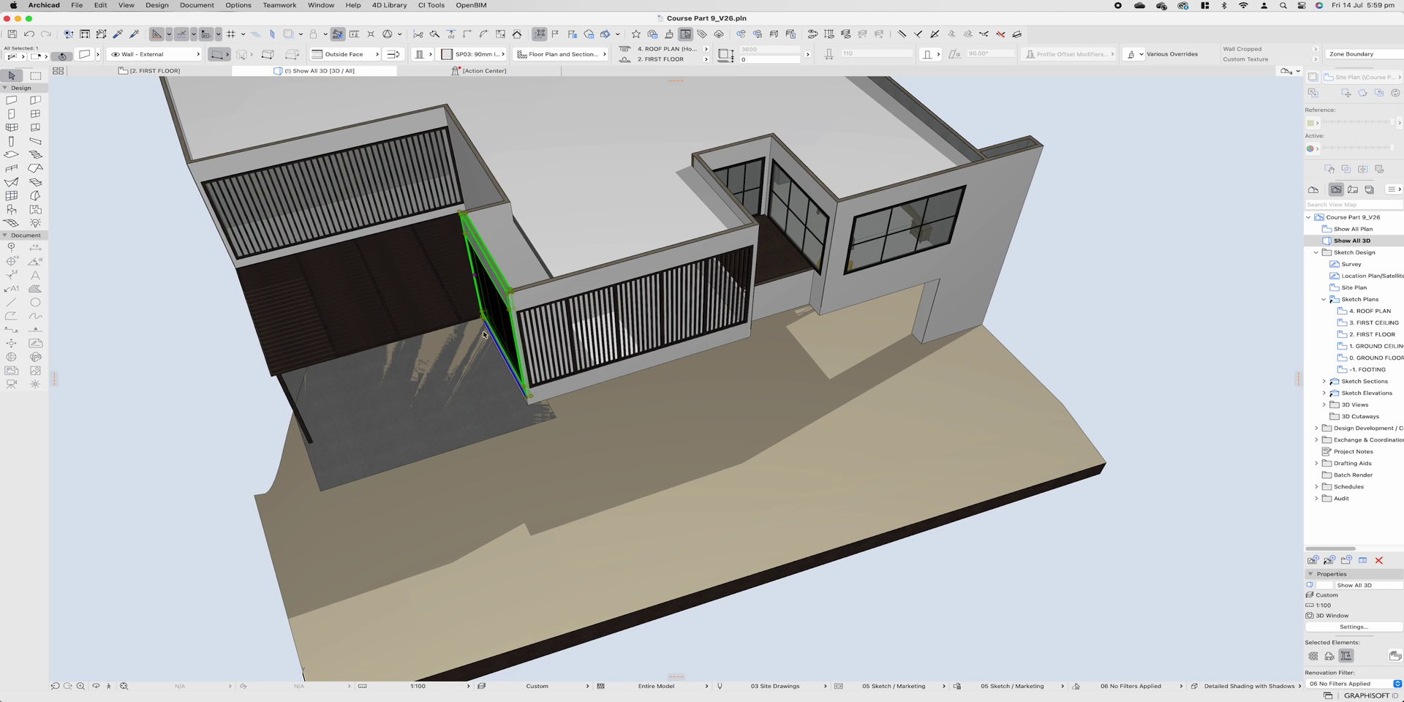
{"action": "left_click", "coordinate": [526, 401]}
{"action": "left_click", "coordinate": [534, 398]}
{"action": "type", "text": "-5"}
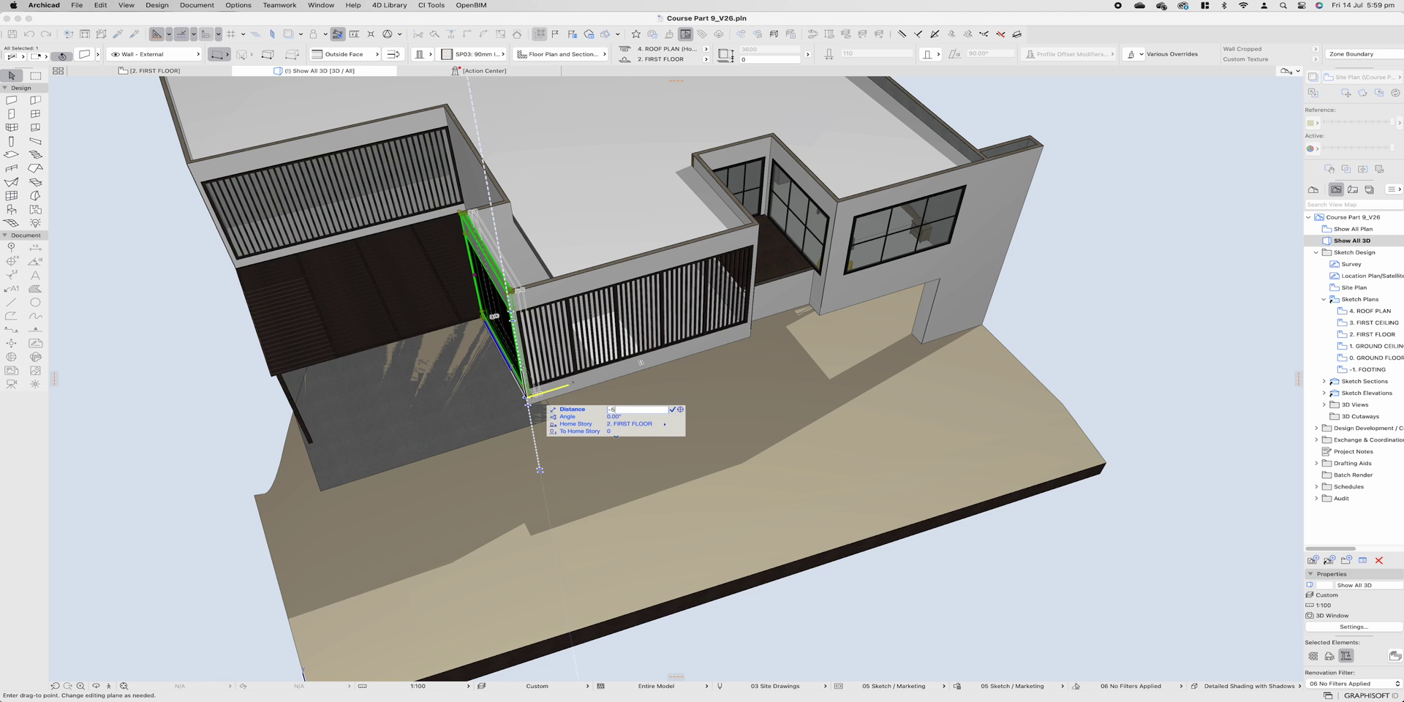
{"action": "type", "text": "00"}
{"action": "key", "text": "Return"}
- Intersect the louvred front wall and the recessed wall behind with the moved side wall to close both corners
{"action": "left_click", "coordinate": [548, 285], "text": "shift"}
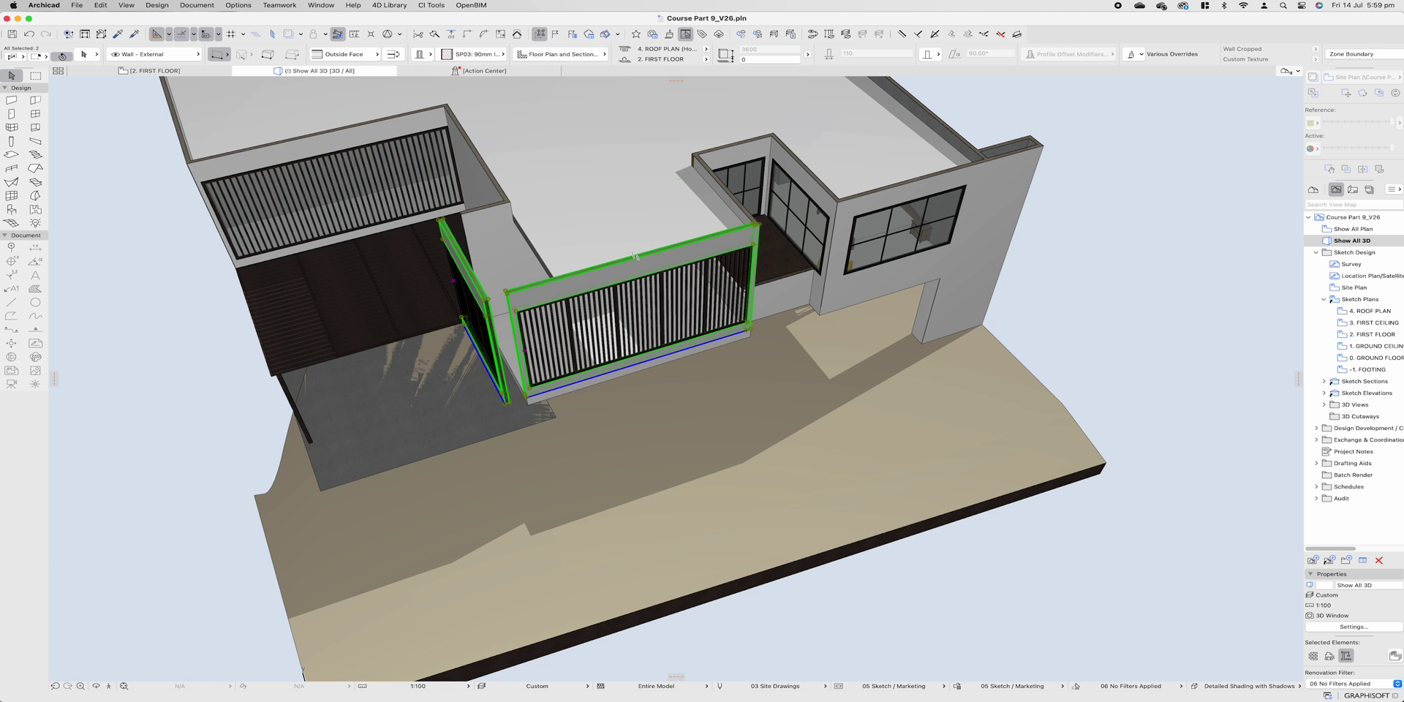
{"action": "left_click", "coordinate": [492, 207], "text": "shift"}
{"action": "key", "text": "super+i"}
{"action": "key", "text": "Escape"}
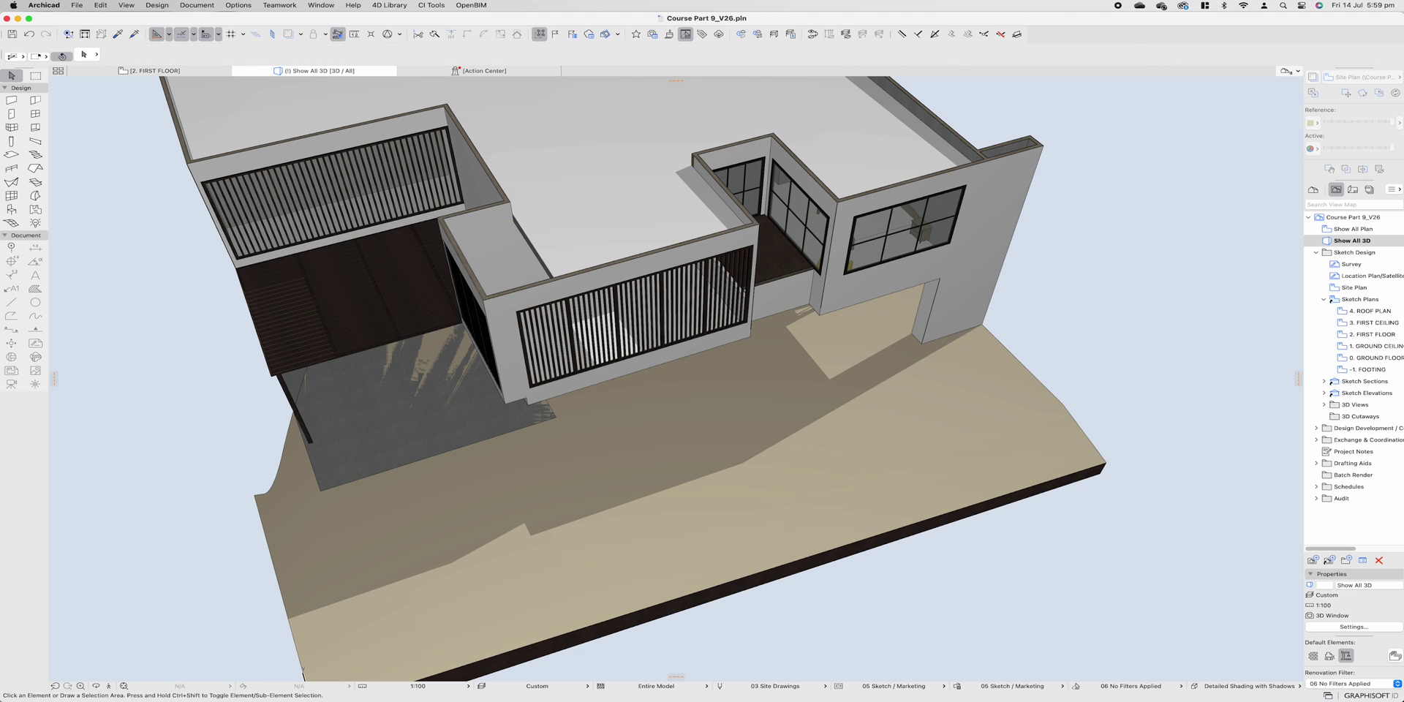
- Offset the first-floor slab's side edge 500 mm outwards to meet the moved side wall
{"action": "left_click", "coordinate": [526, 402]}
{"action": "left_click", "coordinate": [526, 401]}
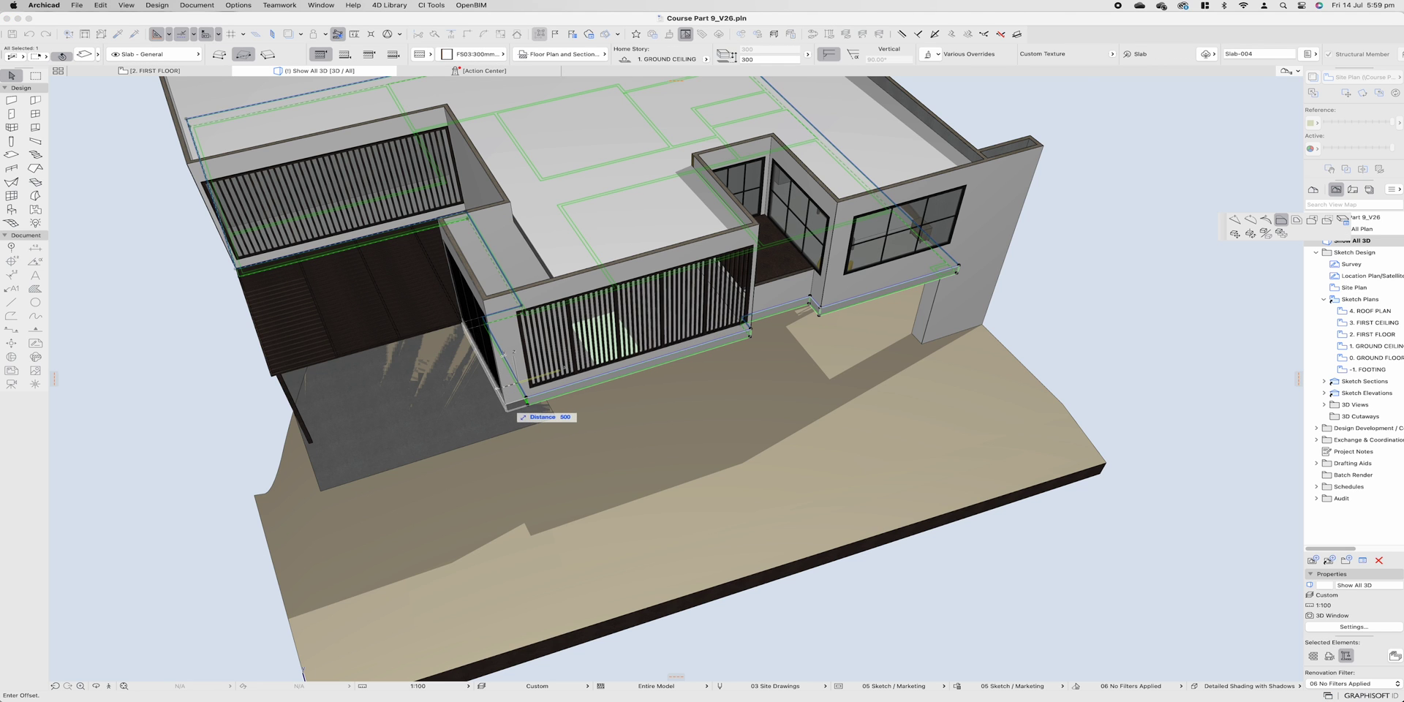
{"action": "left_click", "coordinate": [507, 408]}
{"action": "key", "text": "Escape"}
- Widen the louvred sliding folding door in the first-floor front wall towards the shifted corner
{"action": "left_click", "coordinate": [529, 387]}
{"action": "left_click", "coordinate": [529, 387]}
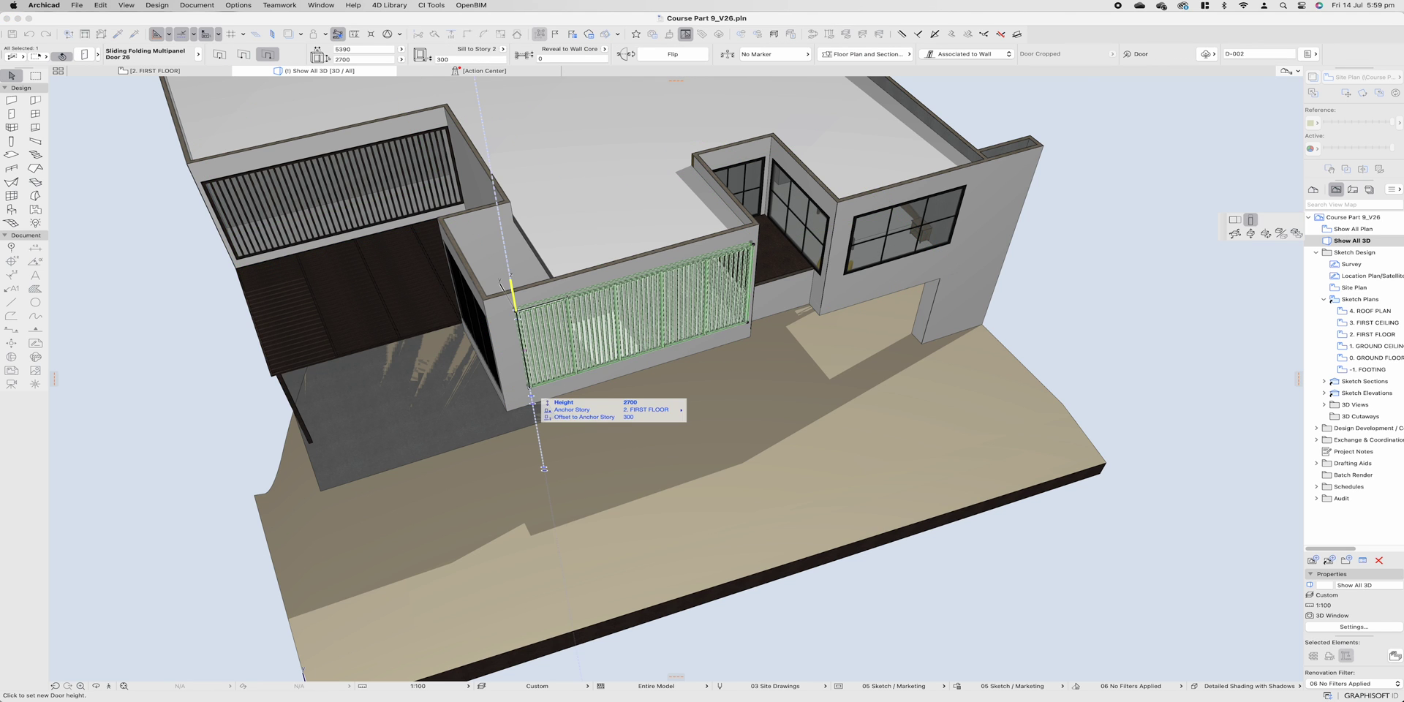
{"action": "left_click", "coordinate": [1234, 219]}
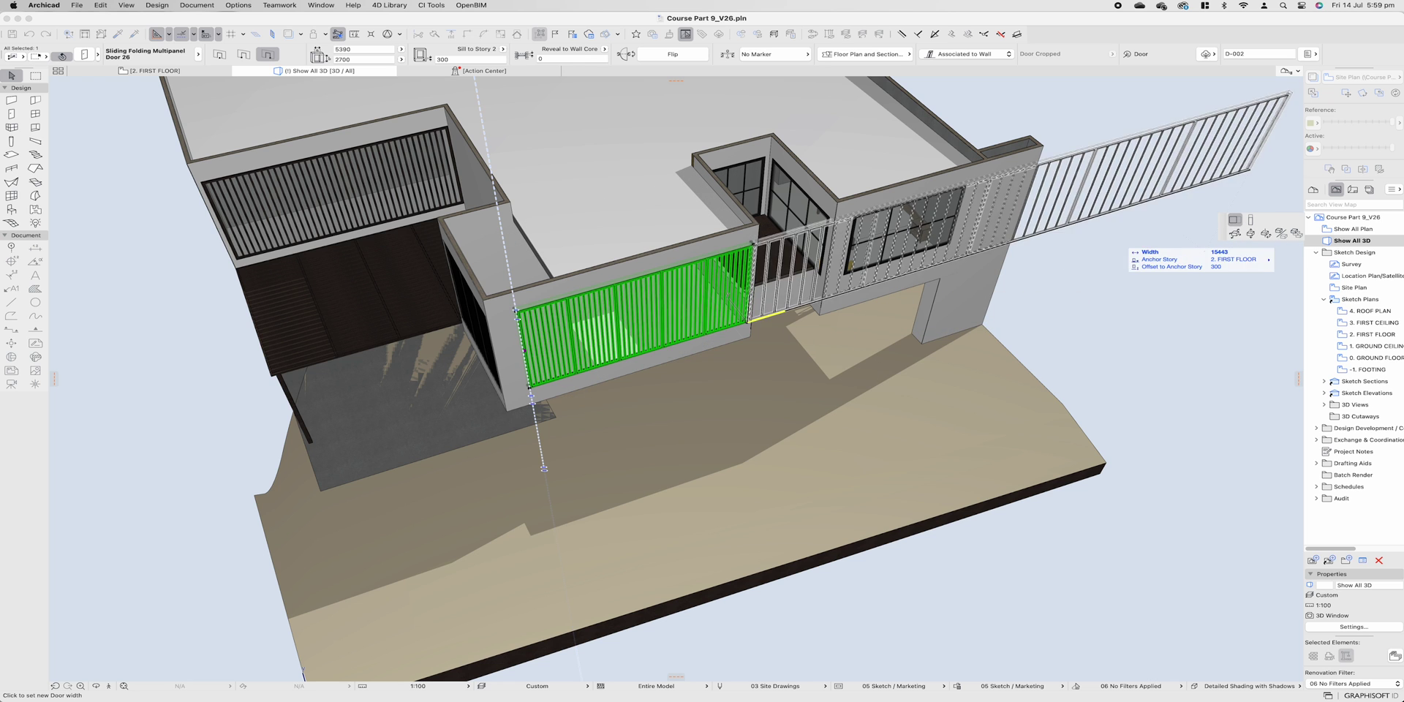
{"action": "left_click", "coordinate": [499, 301]}
{"action": "key", "text": "Escape"}
- Examine the revised front facade in 3D from street level and from above
{"action": "scroll", "coordinate": [568, 404], "scroll_direction": "down", "scroll_amount": 1}
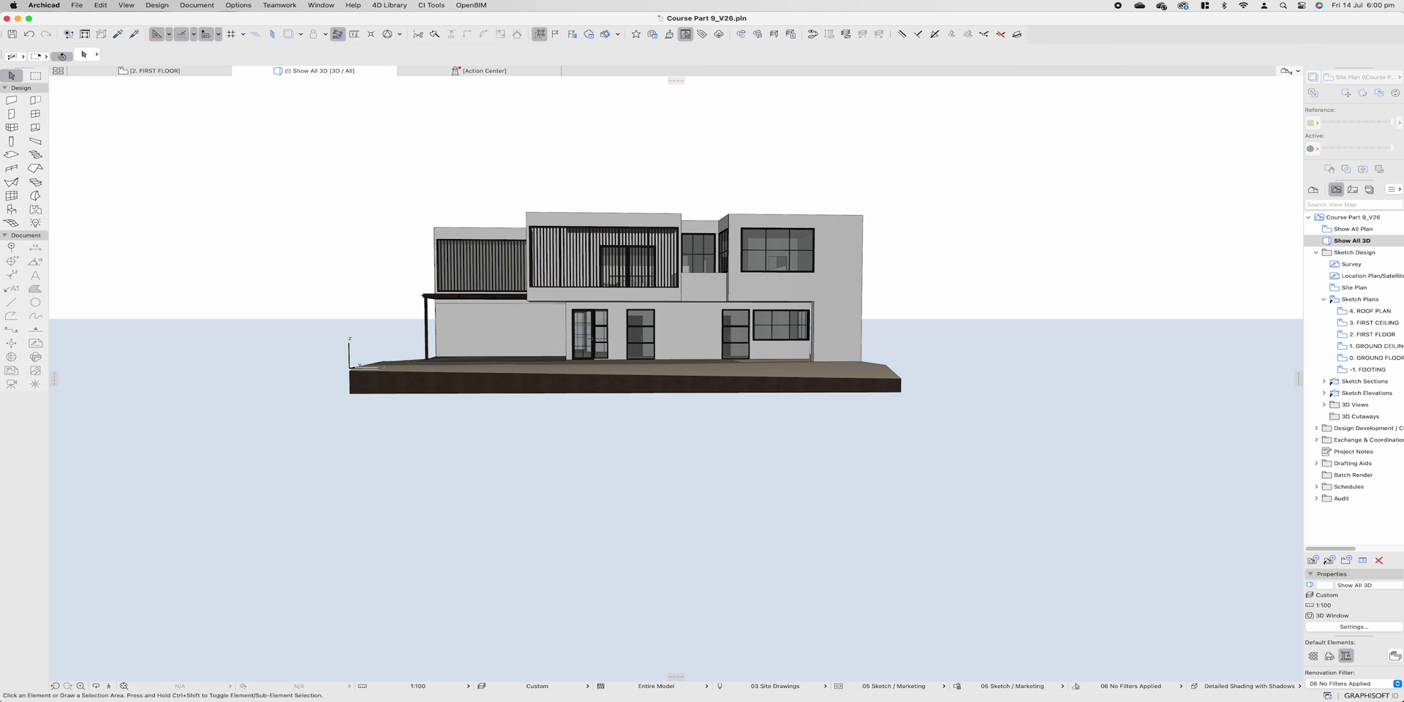
{"action": "mouse_move", "coordinate": [675, 379]}
{"action": "middle_mouse_down", "text": "shift"}
{"action": "mouse_move", "coordinate": [658, 379]}
{"action": "mouse_move", "coordinate": [684, 377]}
{"action": "middle_mouse_up", "text": "shift"}
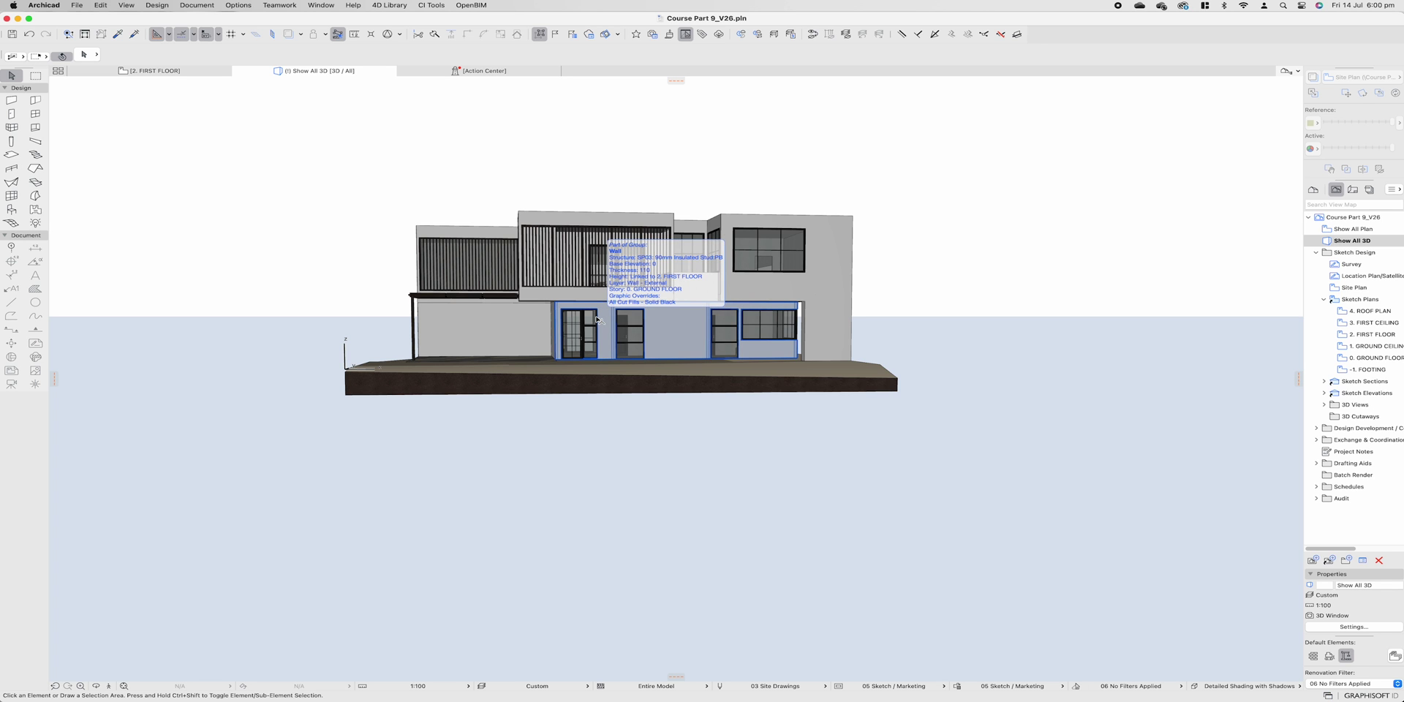
{"action": "scroll", "coordinate": [596, 333], "scroll_direction": "down", "scroll_amount": 2}
{"action": "middle_click_drag", "start_coordinate": [596, 333], "coordinate": [640, 340], "text": "shift"}
{"action": "scroll", "coordinate": [611, 328], "scroll_direction": "up", "scroll_amount": 1}
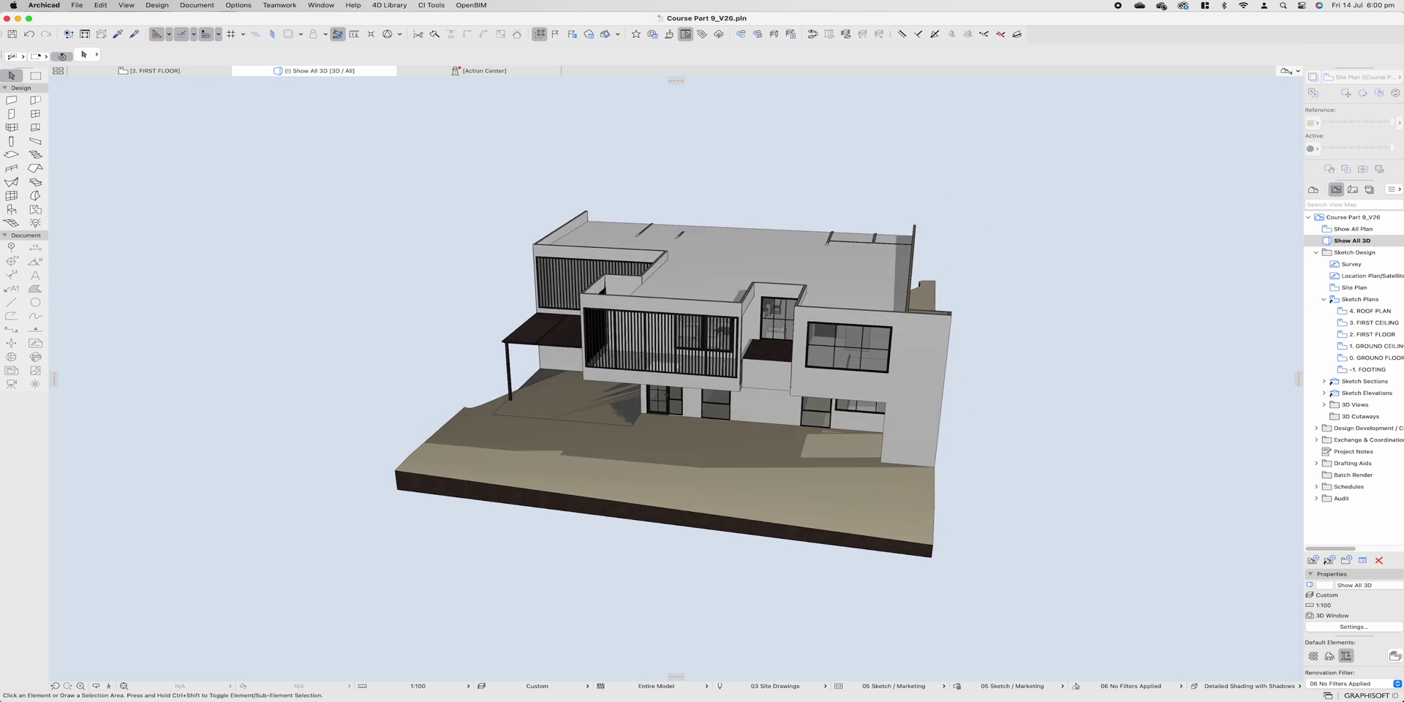
{"action": "middle_click_drag", "start_coordinate": [431, 490], "coordinate": [373, 473], "text": "shift"}
- Return to the first-floor plan, clear the column selection and turn off the trace reference
{"action": "left_click", "coordinate": [151, 70]}
{"action": "scroll", "coordinate": [428, 384], "scroll_direction": "up", "scroll_amount": 5}
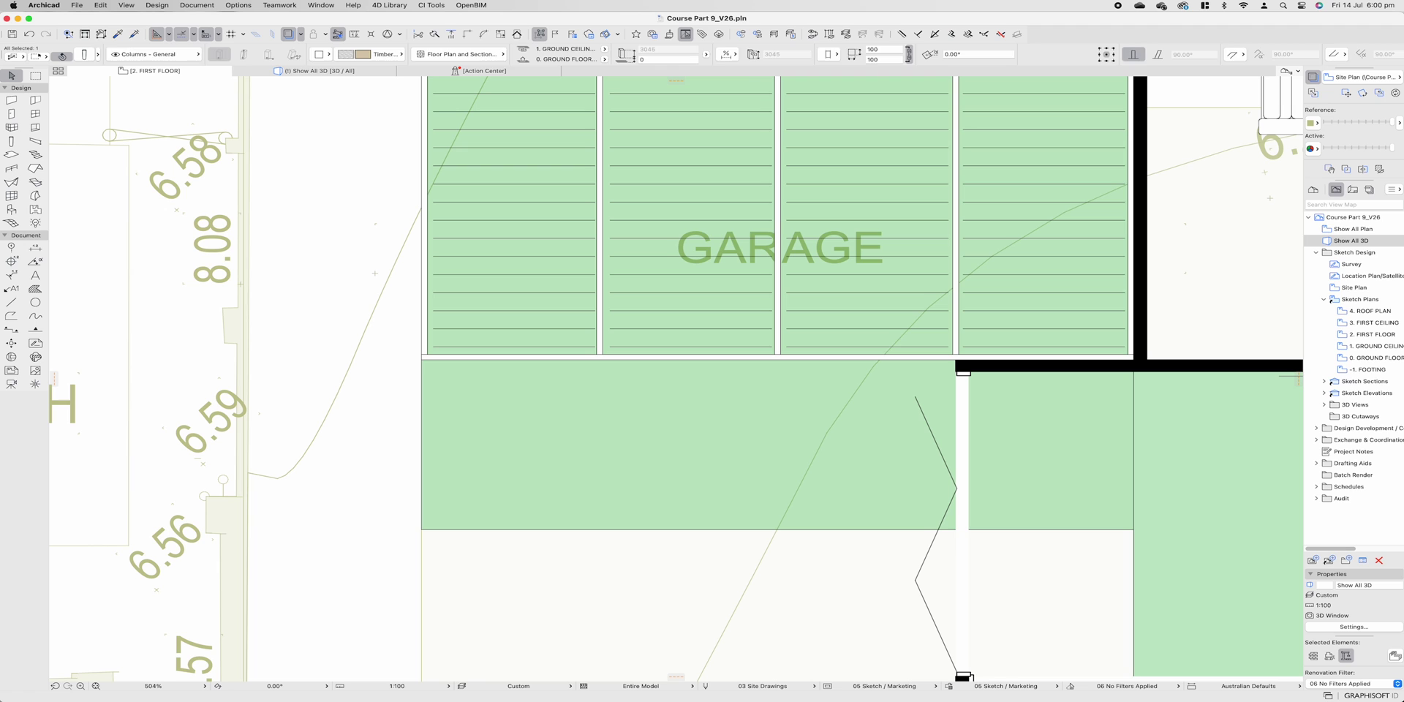
{"action": "key", "text": "alt+F2"}
{"action": "scroll", "coordinate": [685, 314], "scroll_direction": "down", "scroll_amount": 14}
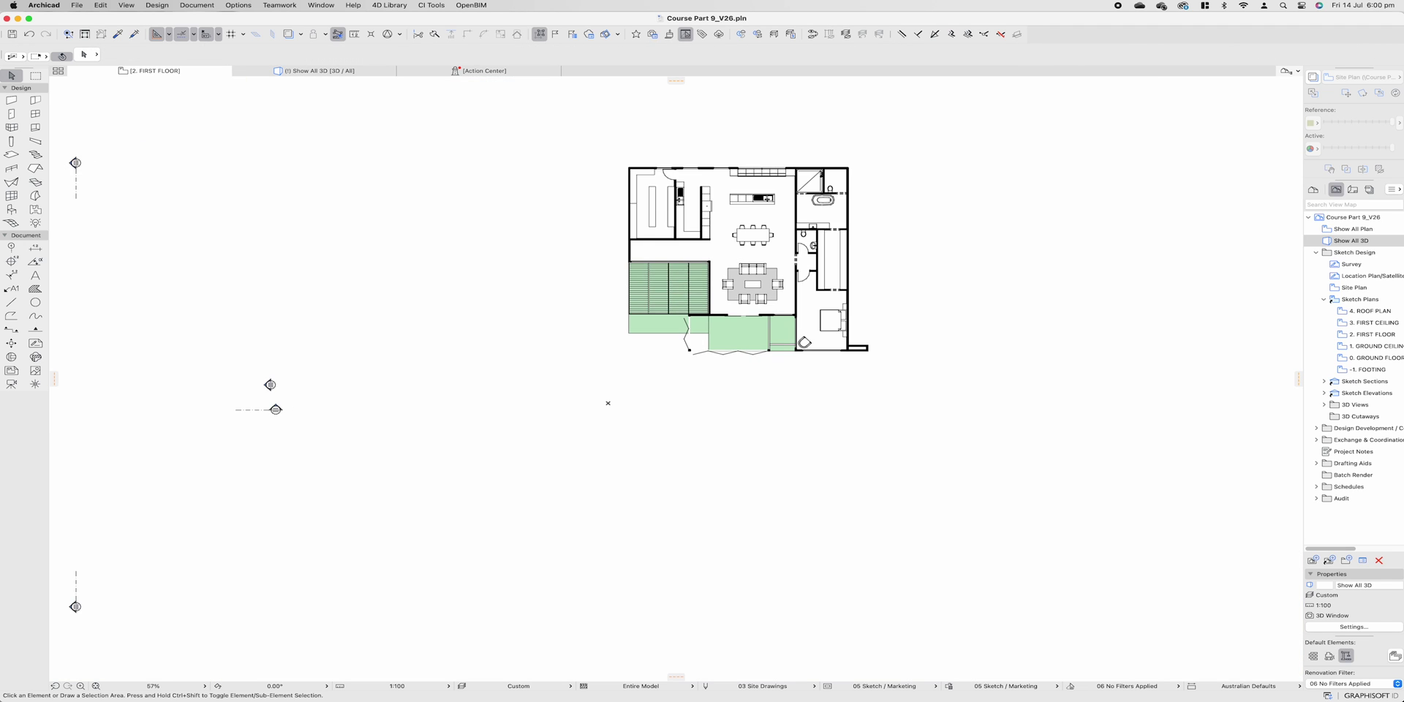
- Examine the section and elevation markers placed away from the house on the first-floor plan
{"action": "middle_click_drag", "start_coordinate": [596, 384], "coordinate": [968, 377]}
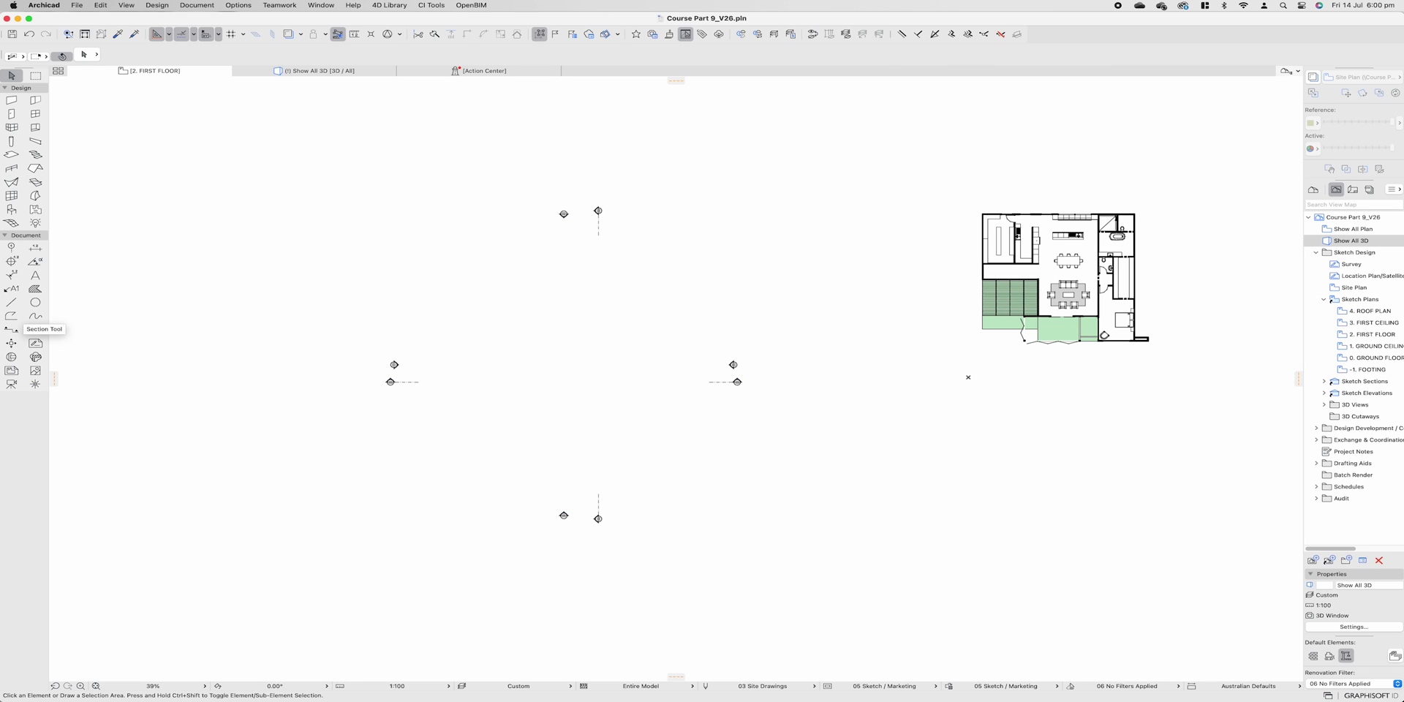
{"action": "scroll", "coordinate": [424, 375], "scroll_direction": "up", "scroll_amount": 5}
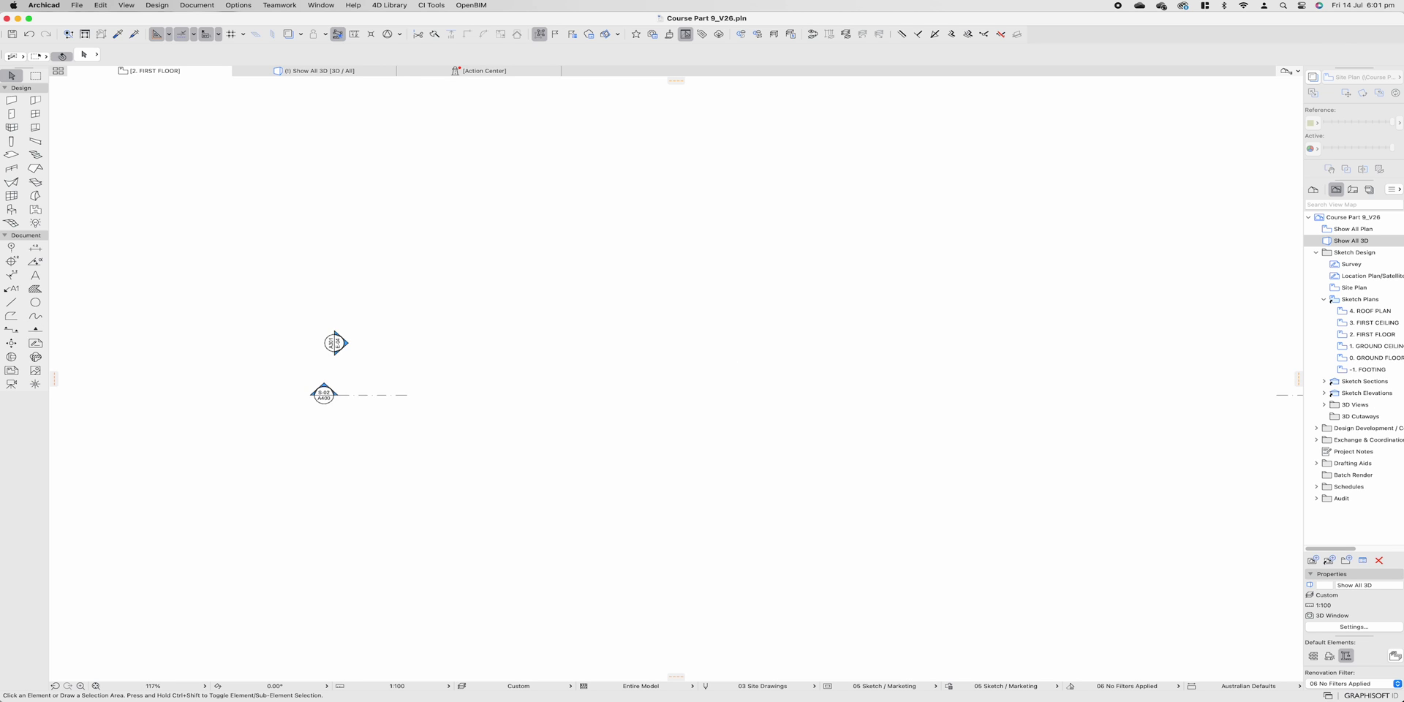
{"action": "scroll", "coordinate": [470, 336], "scroll_direction": "down", "scroll_amount": 2}
{"action": "middle_click_drag", "start_coordinate": [470, 336], "coordinate": [384, 531]}
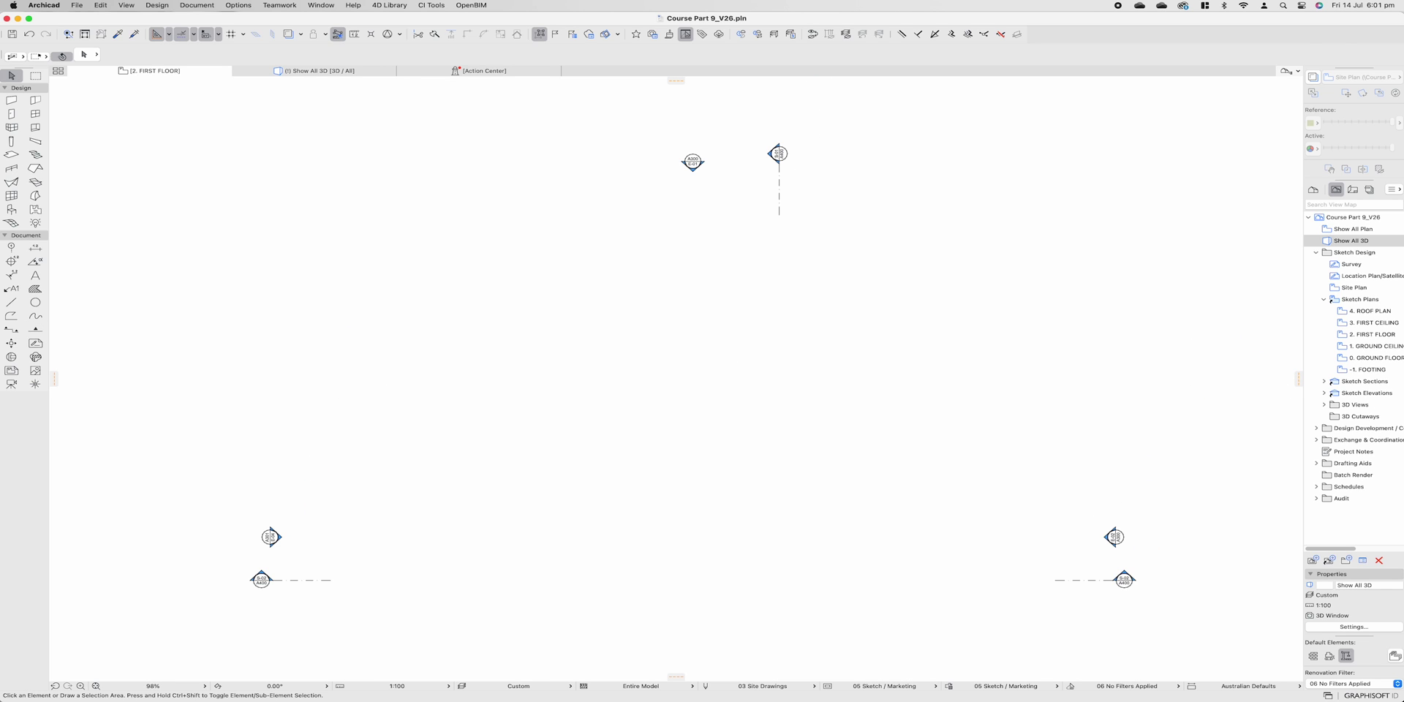
{"action": "scroll", "coordinate": [749, 312], "scroll_direction": "down", "scroll_amount": 1}
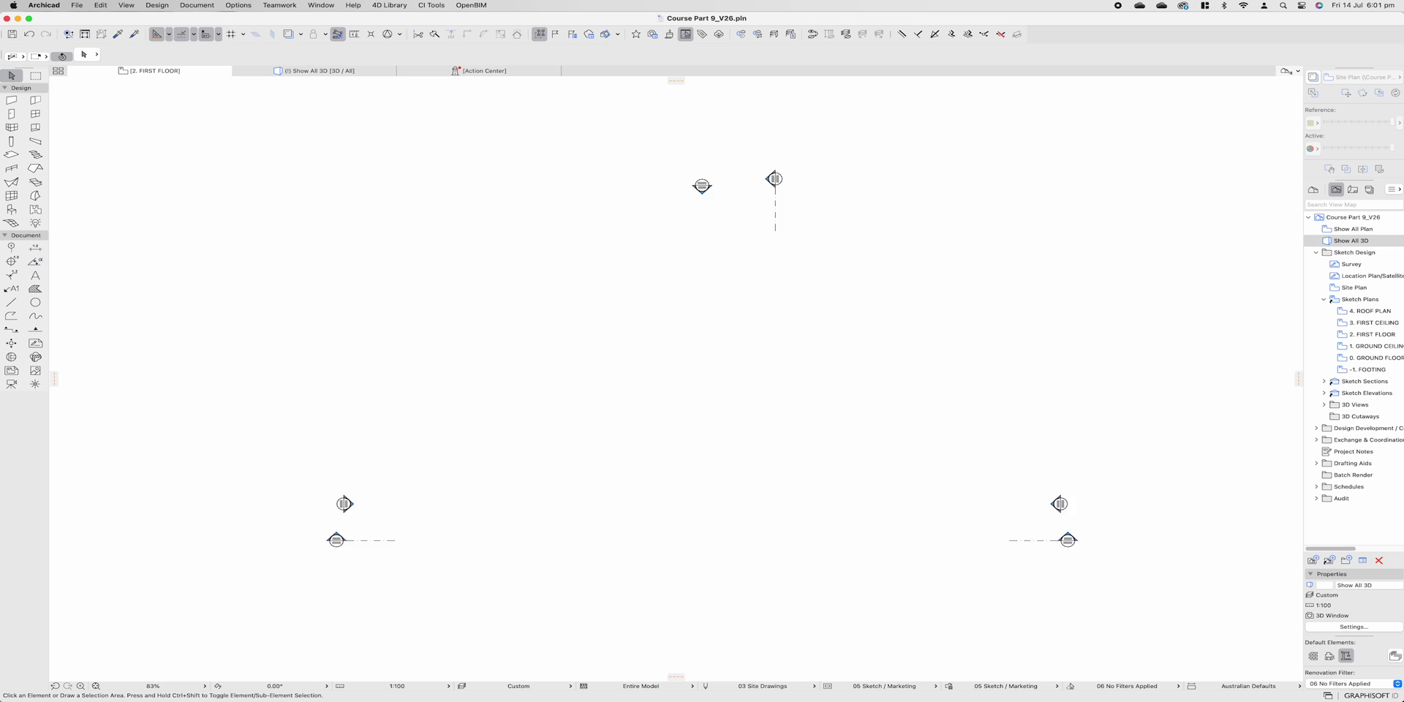
{"action": "middle_click_drag", "start_coordinate": [732, 570], "coordinate": [591, 169]}
{"action": "scroll", "coordinate": [591, 169], "scroll_direction": "up", "scroll_amount": 2}
{"action": "scroll", "coordinate": [676, 381], "scroll_direction": "down", "scroll_amount": 3}
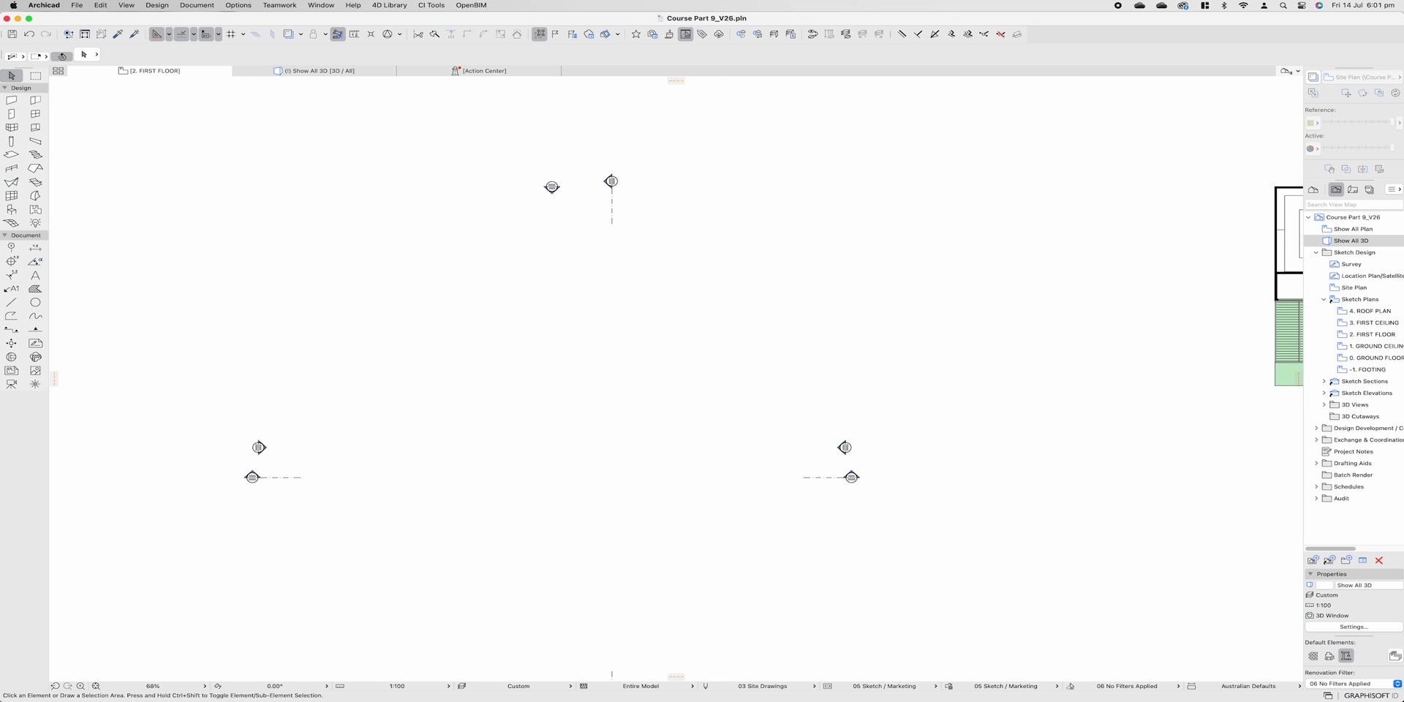
{"action": "scroll", "coordinate": [565, 192], "scroll_direction": "up", "scroll_amount": 4}
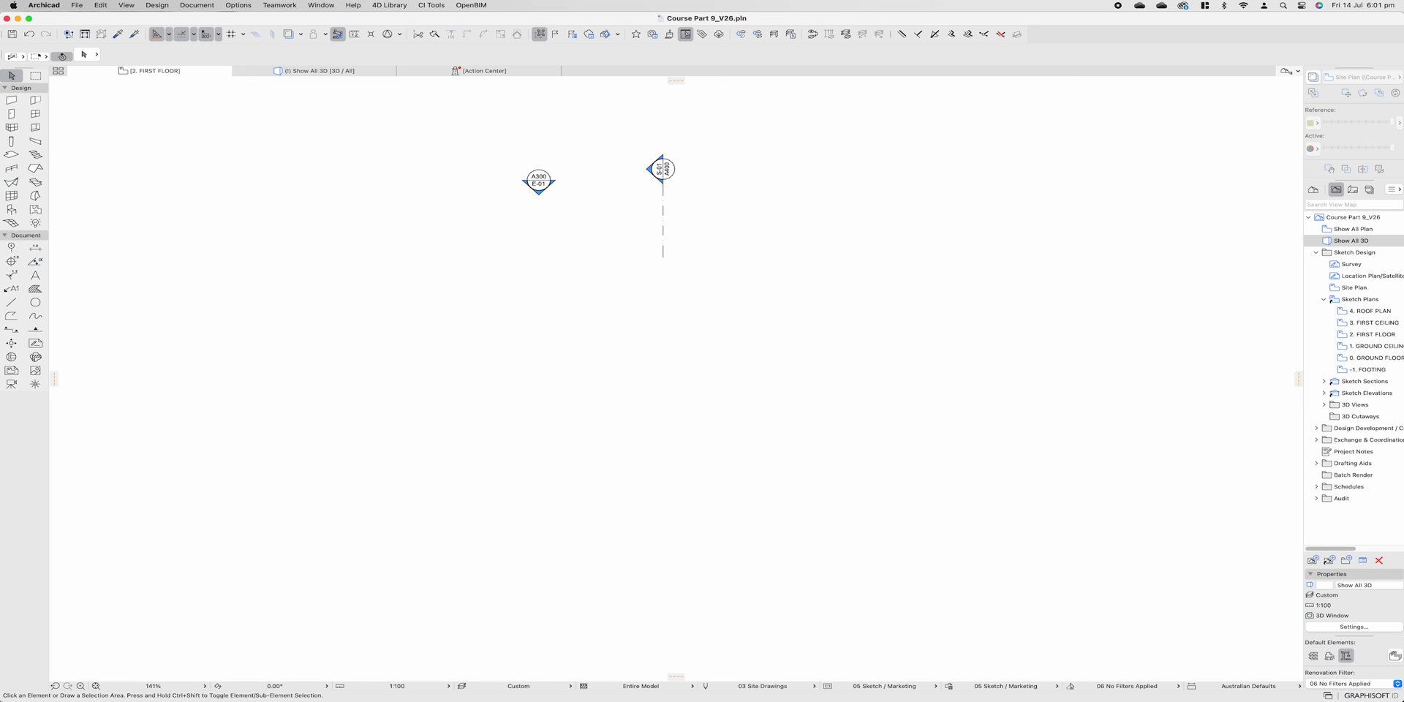
- Rotate the E-01 elevation marker half a turn about its marker head so it faces the opposite direction
{"action": "left_click_drag", "start_coordinate": [550, 151], "coordinate": [516, 212]}
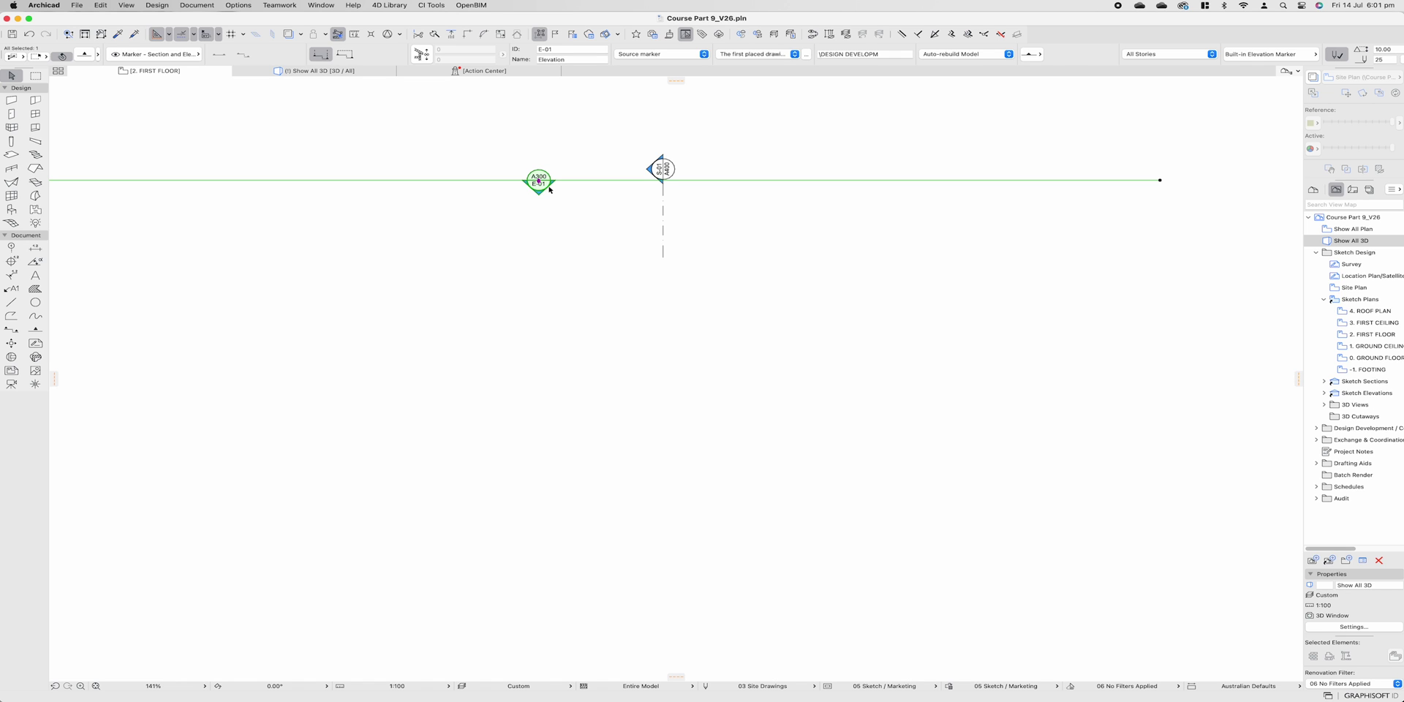
{"action": "scroll", "coordinate": [548, 218], "scroll_direction": "down", "scroll_amount": 5}
{"action": "middle_click_drag", "start_coordinate": [544, 575], "coordinate": [549, 398]}
{"action": "scroll", "coordinate": [549, 398], "scroll_direction": "up", "scroll_amount": 5}
{"action": "scroll", "coordinate": [546, 402], "scroll_direction": "down", "scroll_amount": 1}
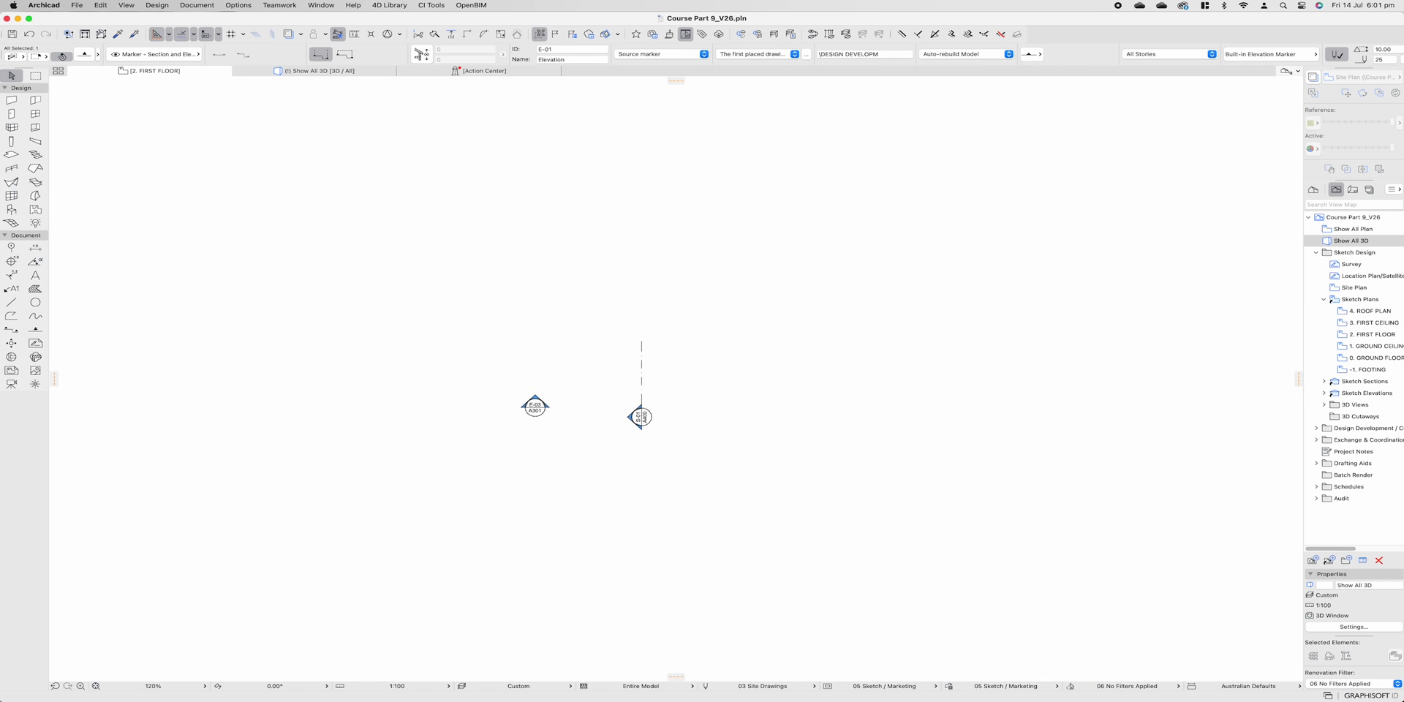
{"action": "scroll", "coordinate": [1094, 367], "scroll_direction": "down", "scroll_amount": 5}
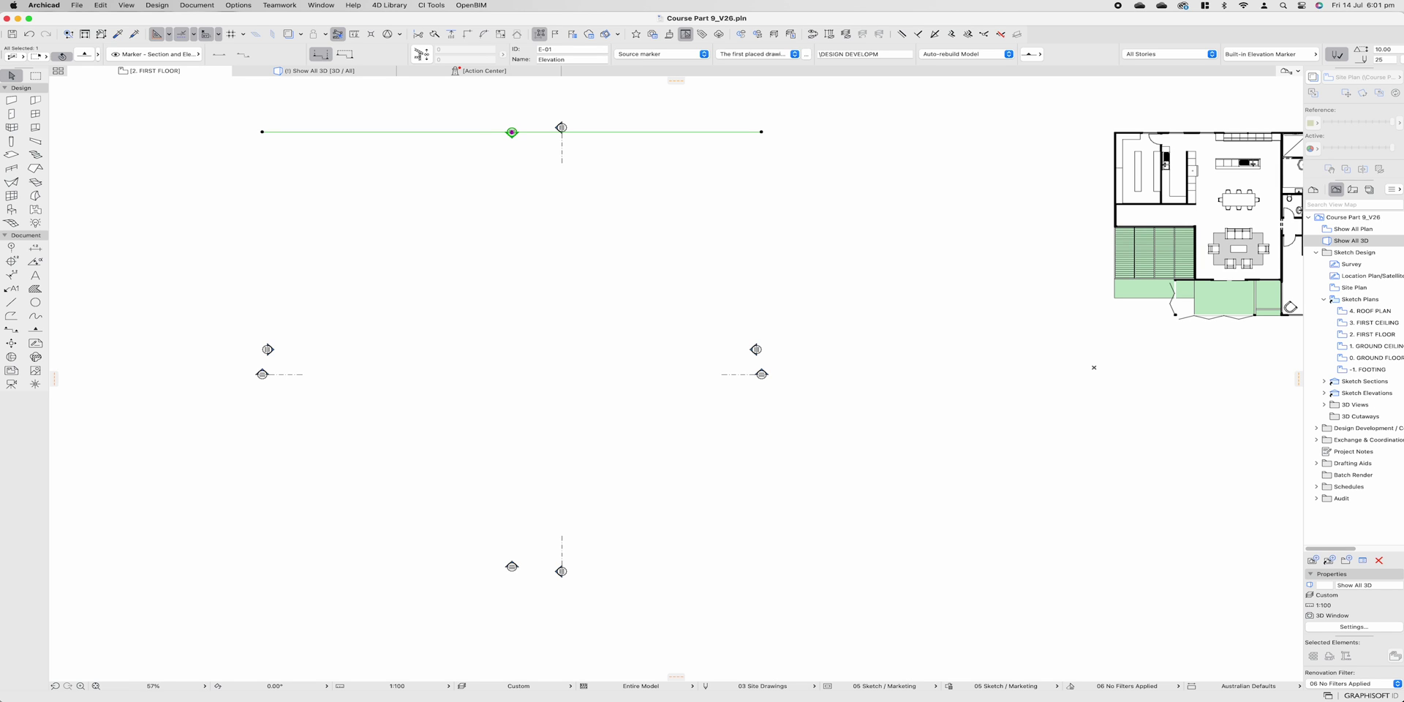
{"action": "key", "text": "super+e"}
{"action": "left_click", "coordinate": [511, 133]}
{"action": "left_click", "coordinate": [424, 112]}
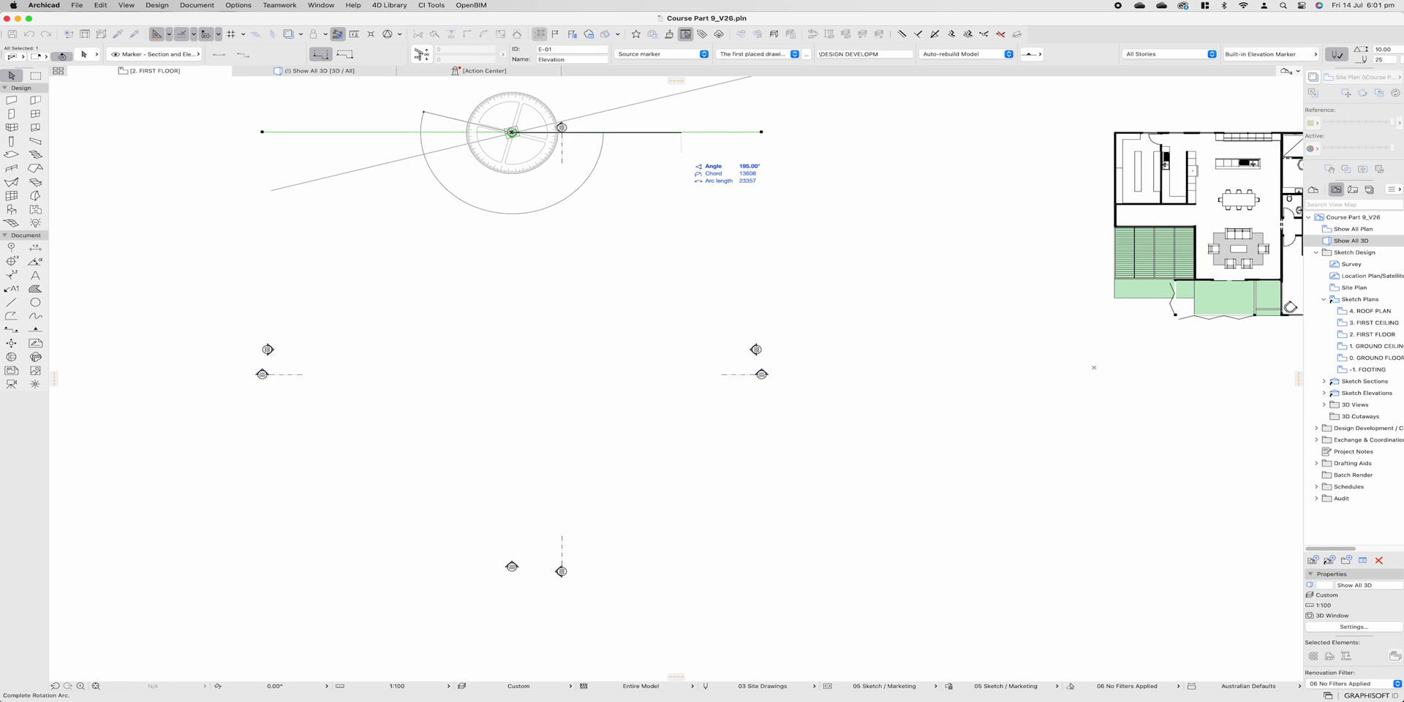
{"action": "left_click", "coordinate": [686, 172]}
- Move the E-01 elevation marker in front of the house, just beyond the front site boundary, with the site plan trace switched on
{"action": "key", "text": "super+d"}
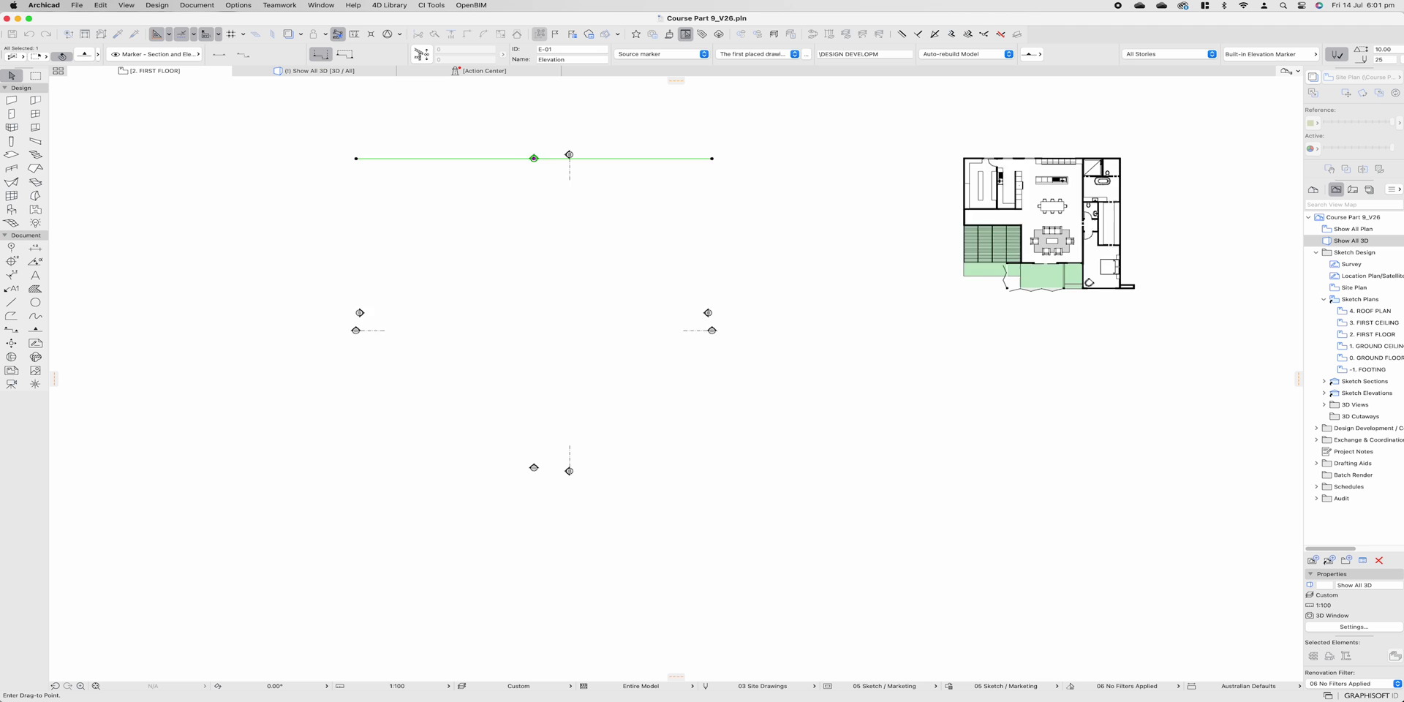
{"action": "scroll", "coordinate": [534, 158], "scroll_direction": "right", "scroll_amount": 4}
{"action": "left_click", "coordinate": [747, 373]}
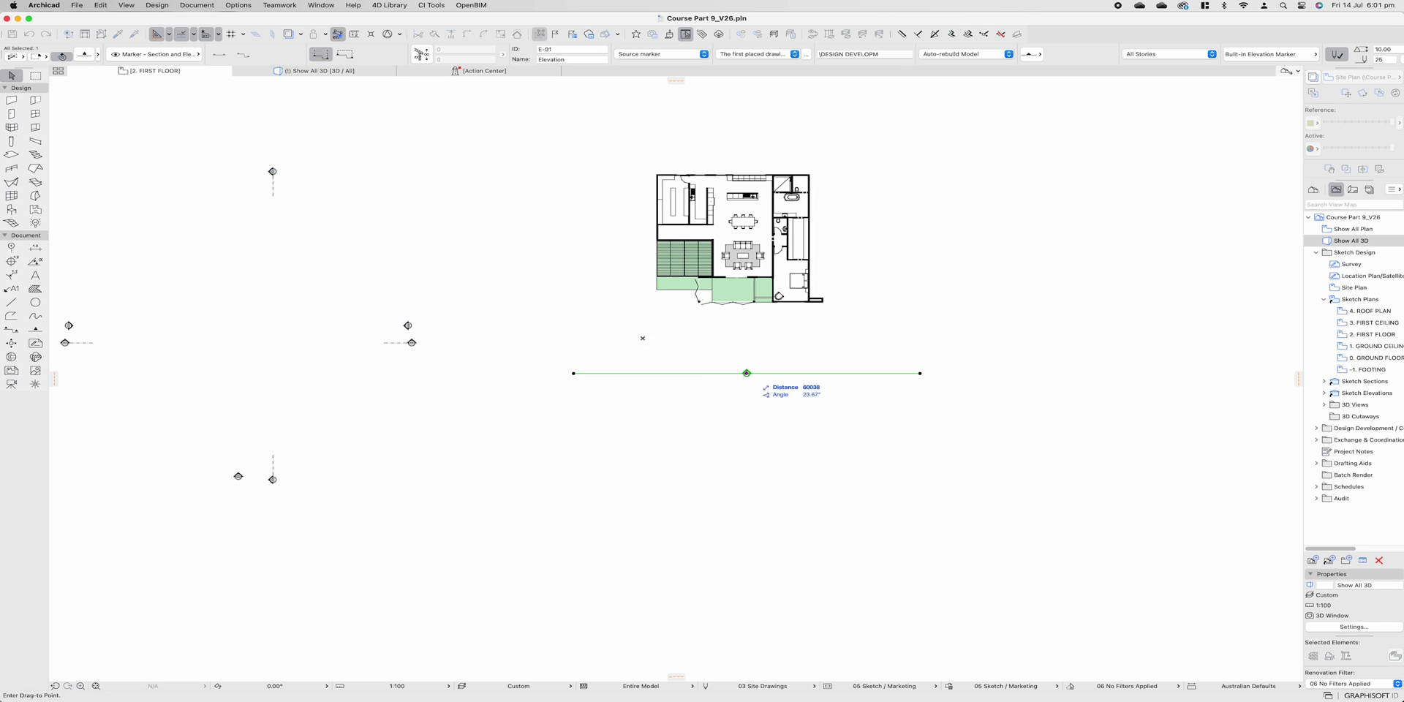
{"action": "scroll", "coordinate": [643, 338], "scroll_direction": "right", "scroll_amount": 5}
{"action": "key", "text": "alt+F2"}
{"action": "left_click", "coordinate": [557, 395]}
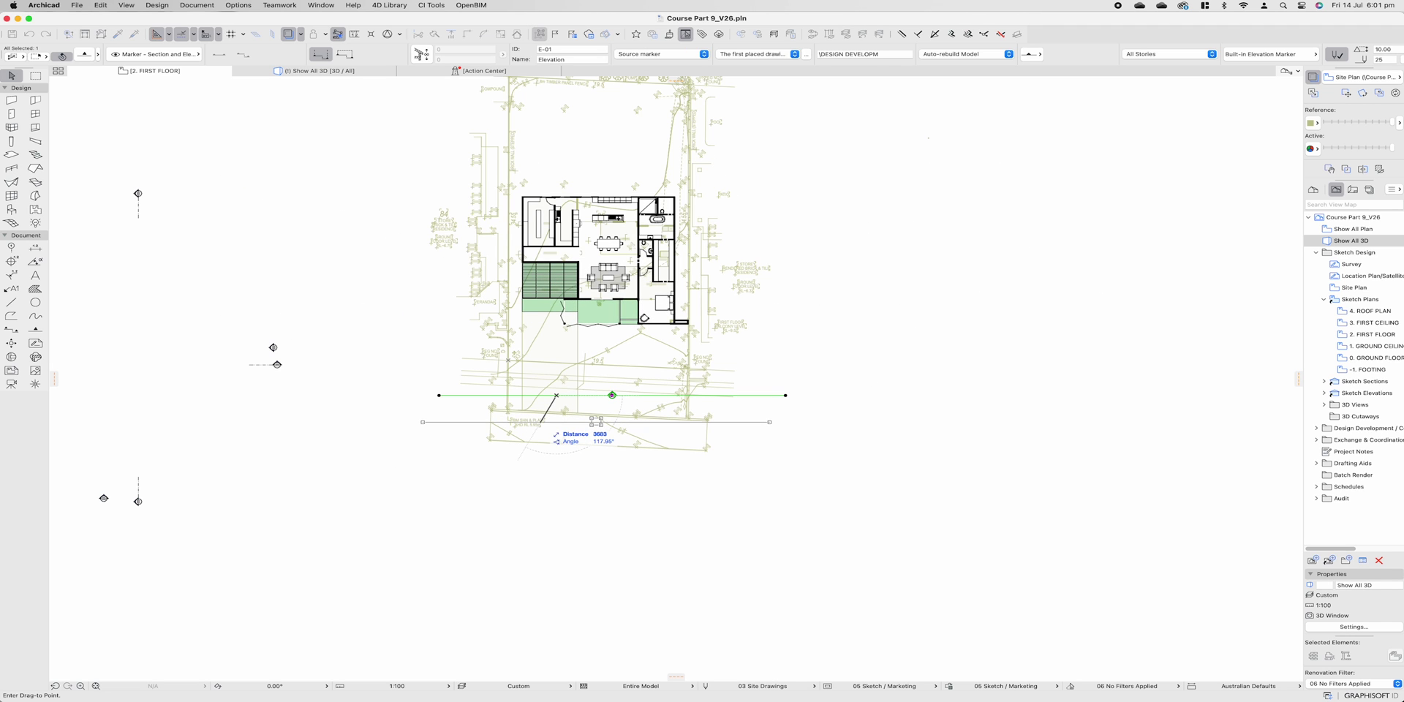
{"action": "left_click", "coordinate": [541, 421]}
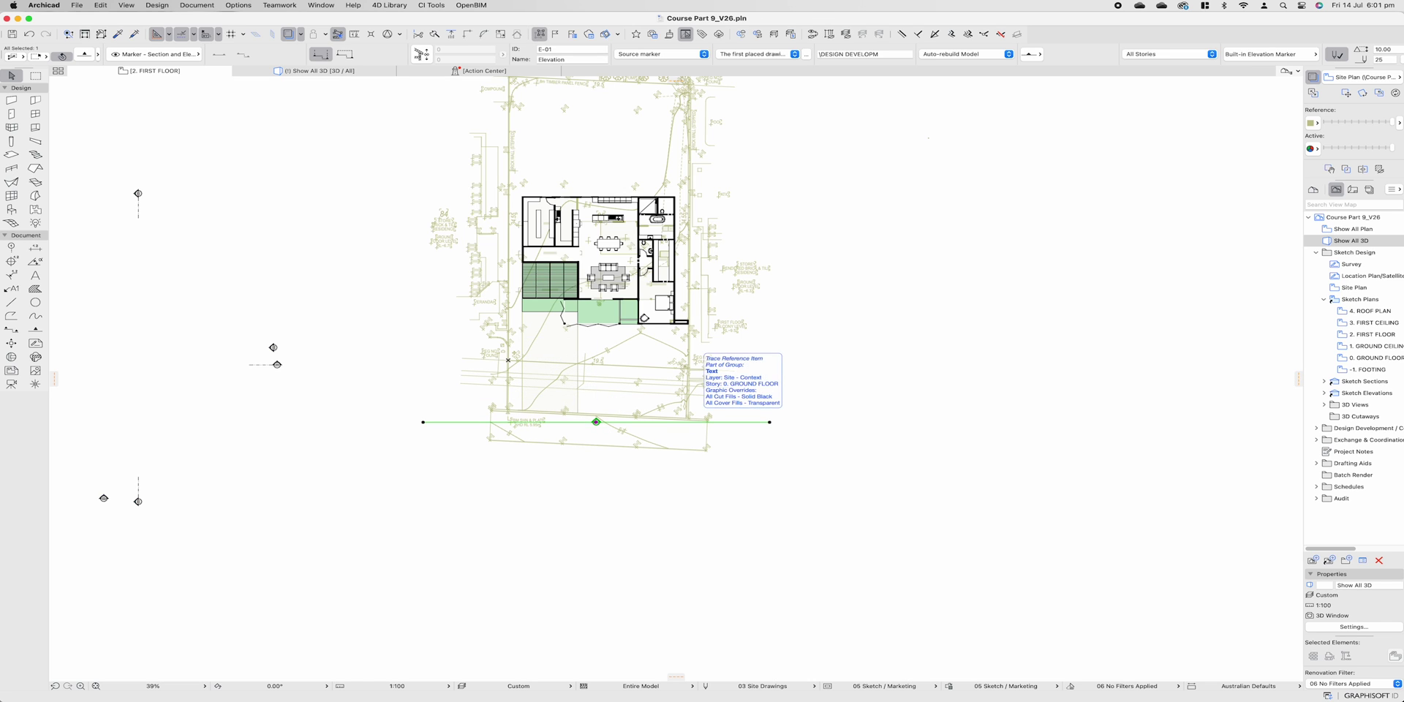
- Open the E-01 elevation marker's settings and check the cut fill options in the model appearance, keeping Cut Fill, Non-Shaded
{"action": "scroll", "coordinate": [644, 468], "scroll_direction": "down", "scroll_amount": 3}
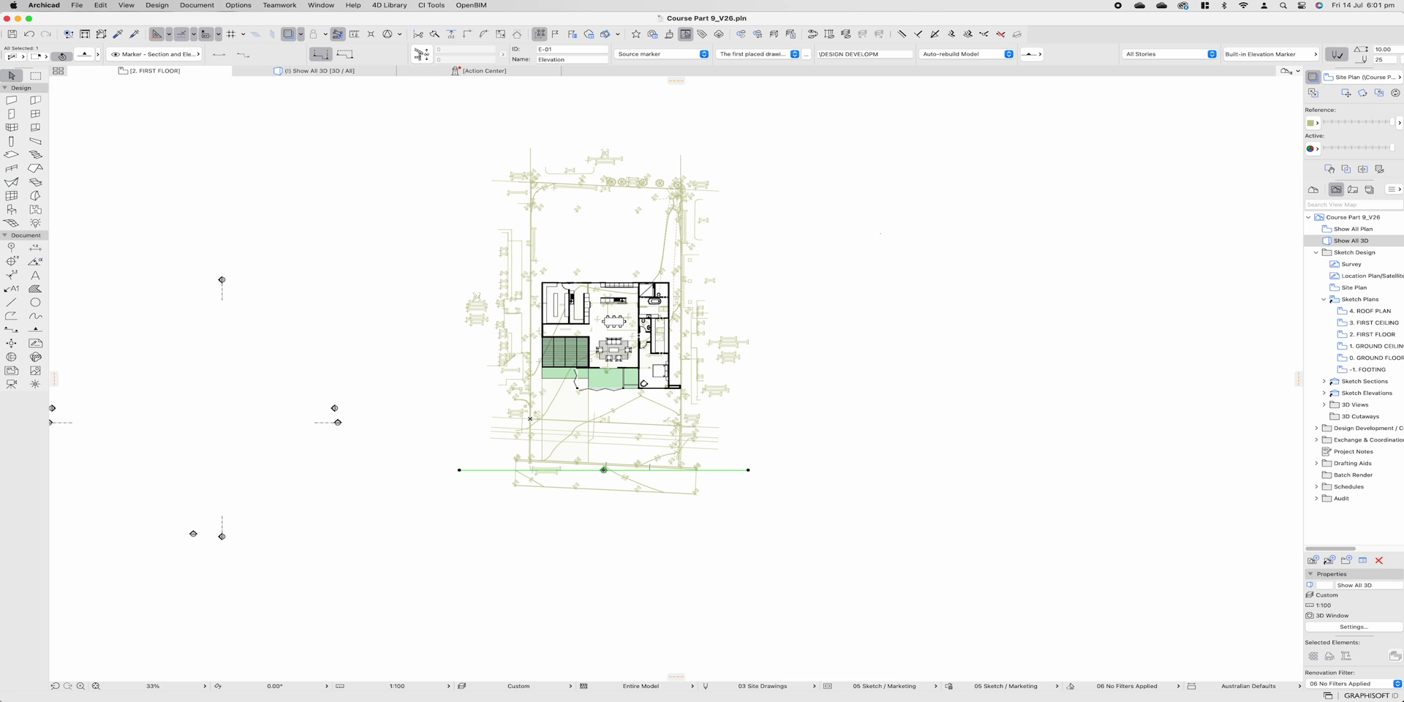
{"action": "scroll", "coordinate": [604, 471], "scroll_direction": "up", "scroll_amount": 5}
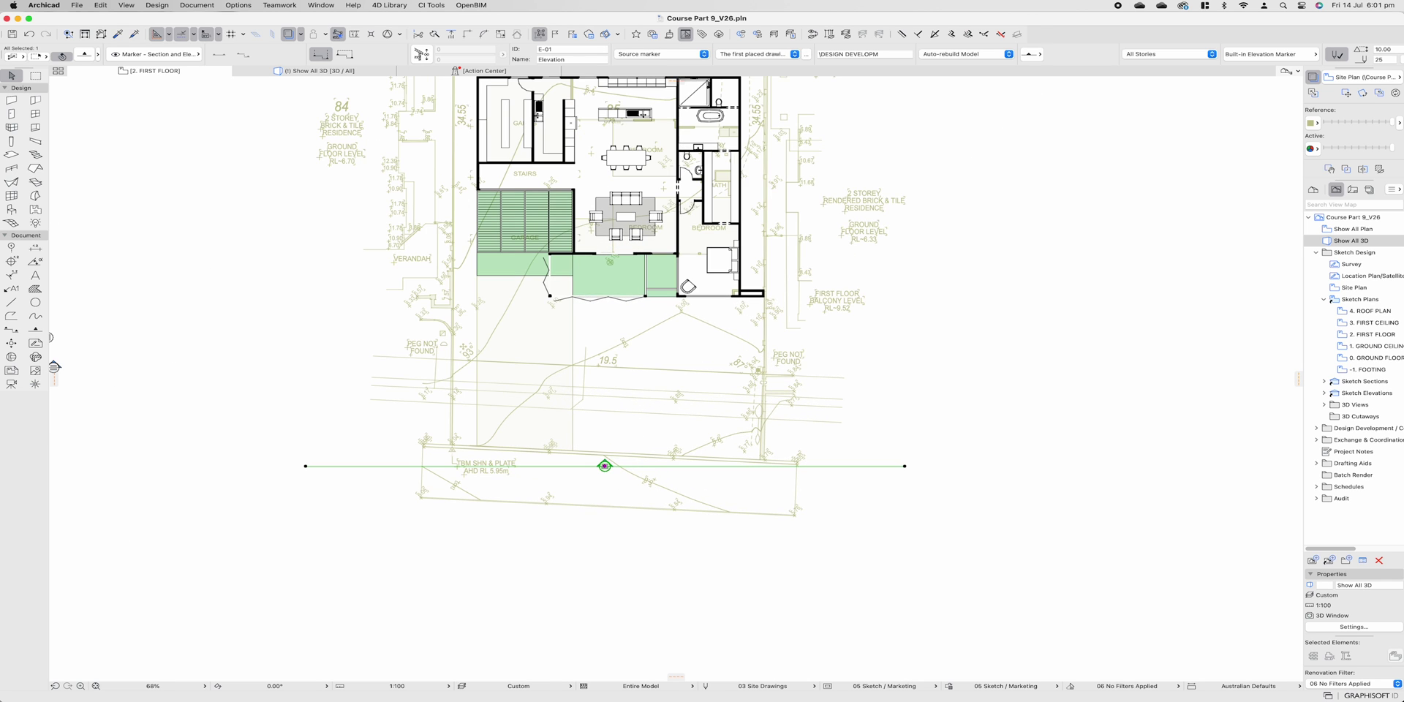
{"action": "key", "text": "super+t"}
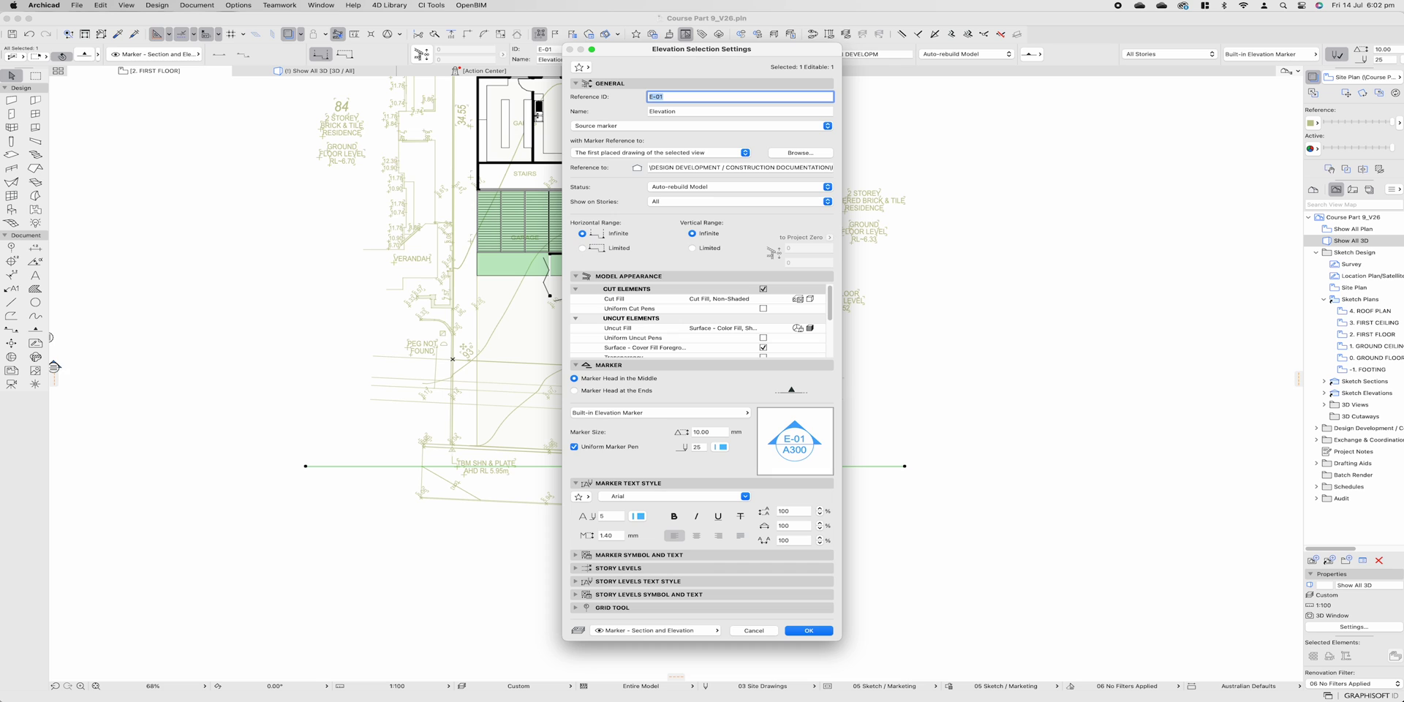
{"action": "left_click", "coordinate": [820, 299]}
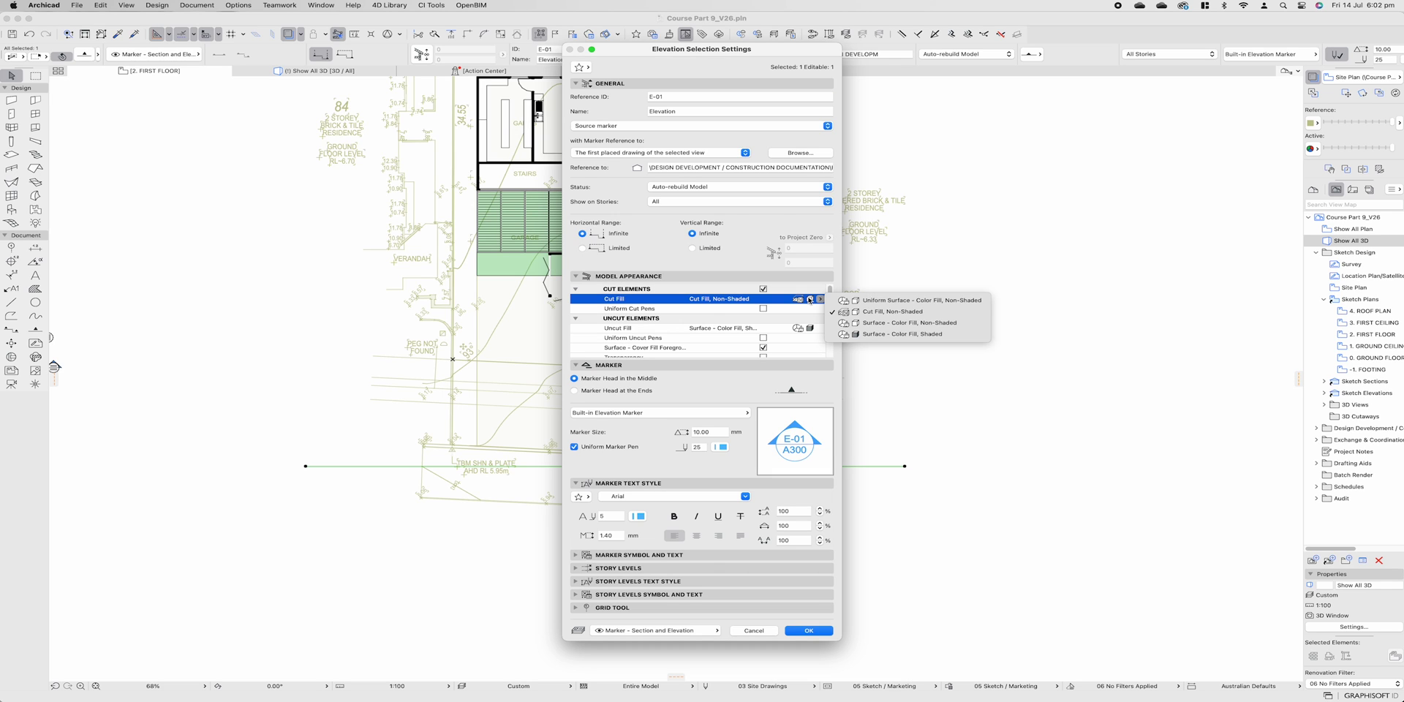
{"action": "left_click", "coordinate": [852, 320]}
- Review the uncut fill options in the E-01 settings, keep Surface - Color Fill, Shaded, and bring up the E-01 elevation
{"action": "scroll", "coordinate": [746, 328], "scroll_direction": "down", "scroll_amount": 1}
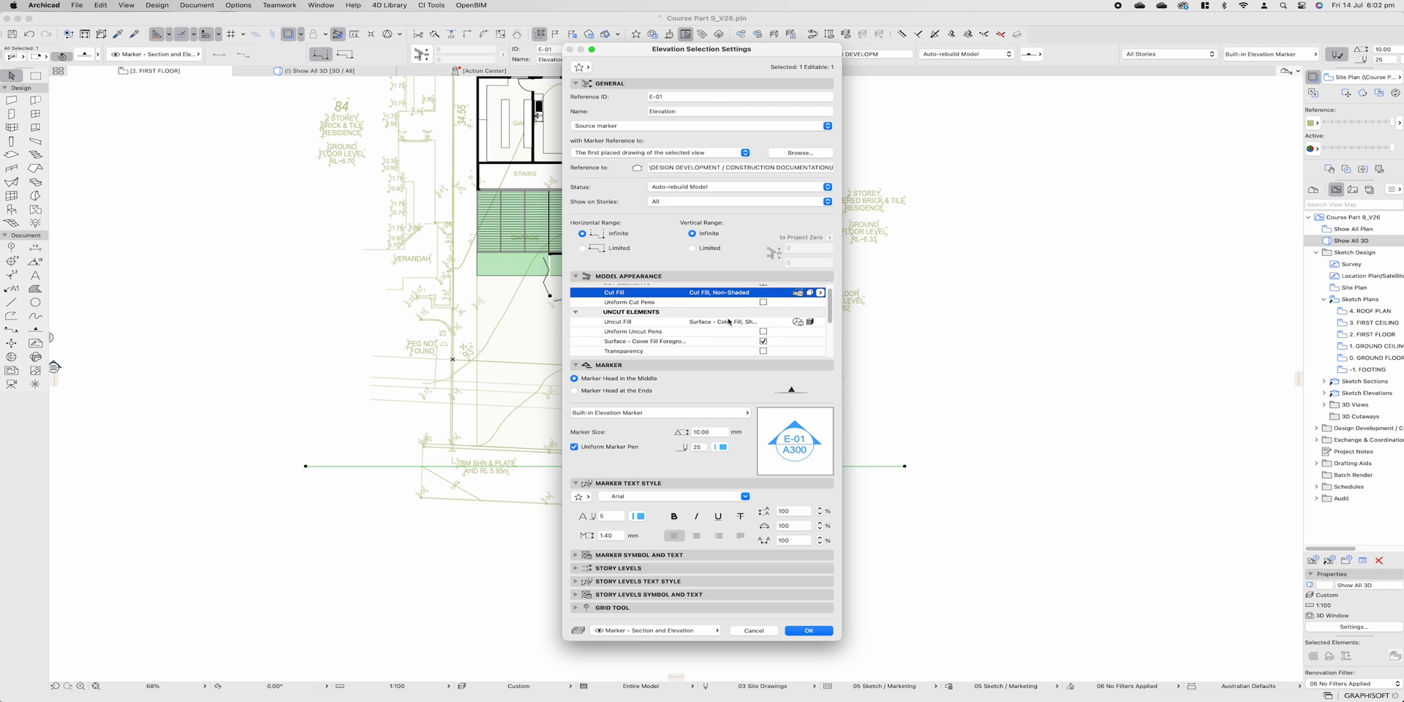
{"action": "scroll", "coordinate": [728, 323], "scroll_direction": "down", "scroll_amount": 2}
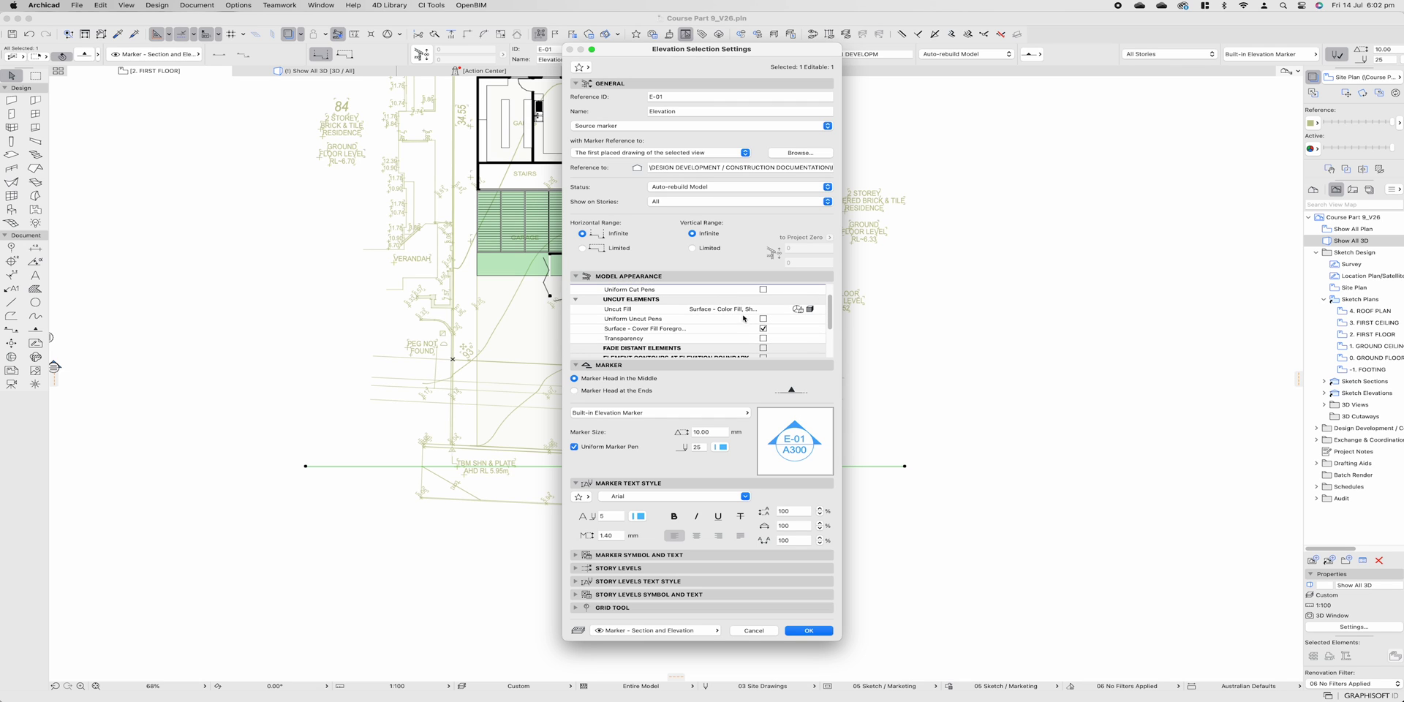
{"action": "left_click", "coordinate": [805, 311]}
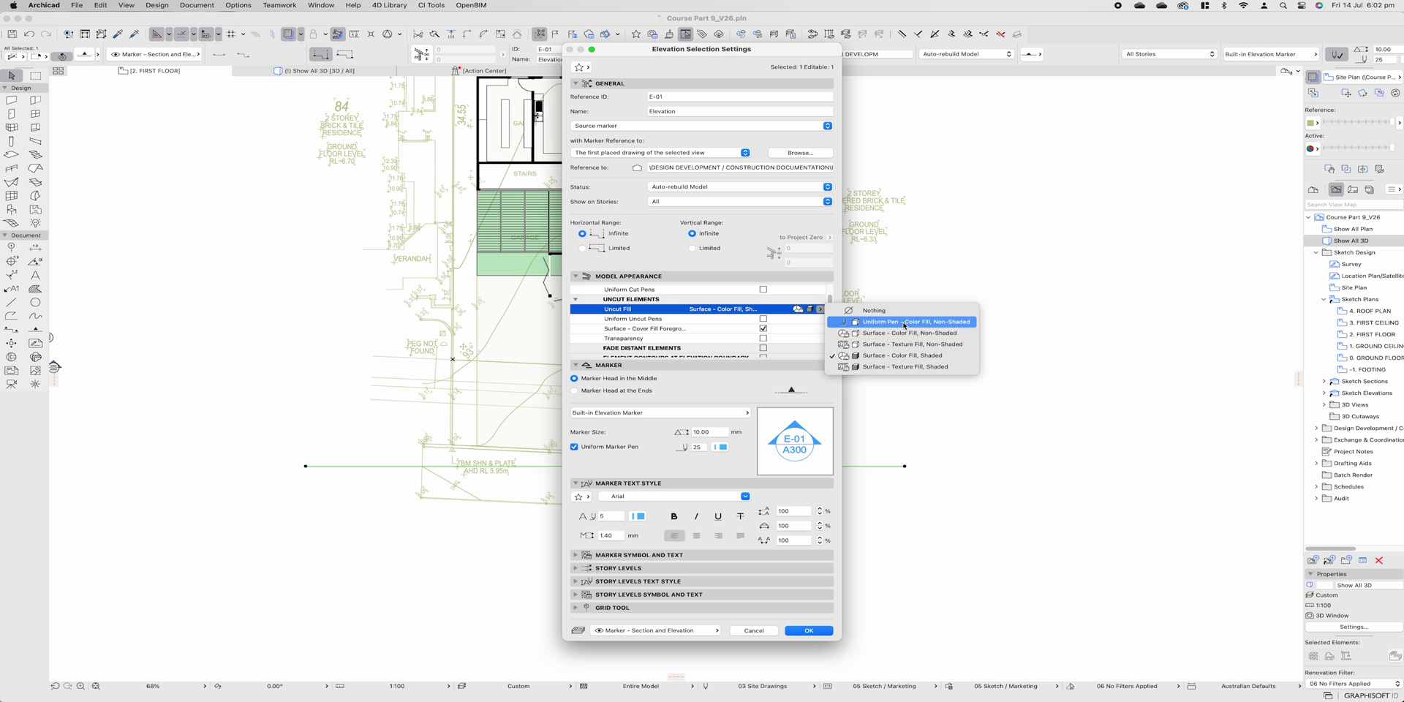
{"action": "left_click", "coordinate": [807, 313]}
{"action": "left_click", "coordinate": [809, 630]}
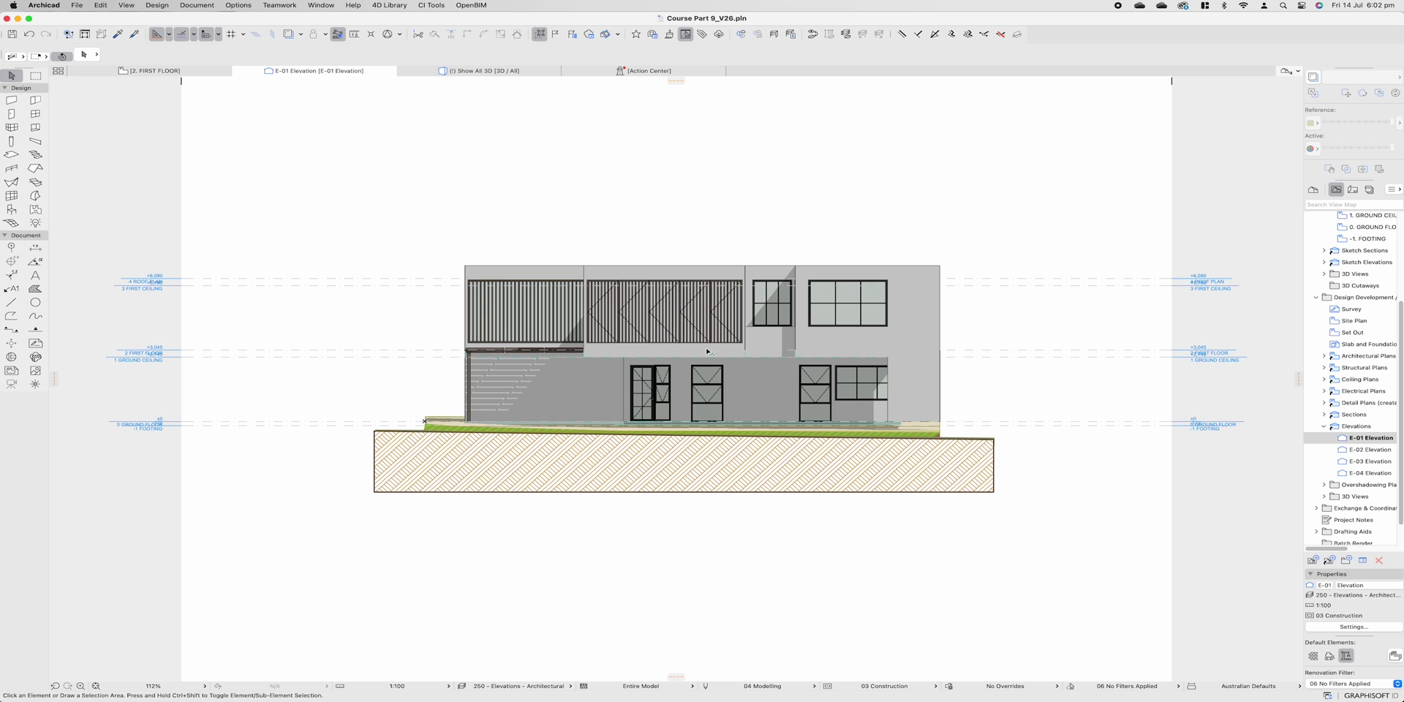
- Set the E-01 marker's uncut fill to Surface - Color Fill, Non-Shaded and check the E-01 elevation
{"action": "left_click", "coordinate": [194, 72]}
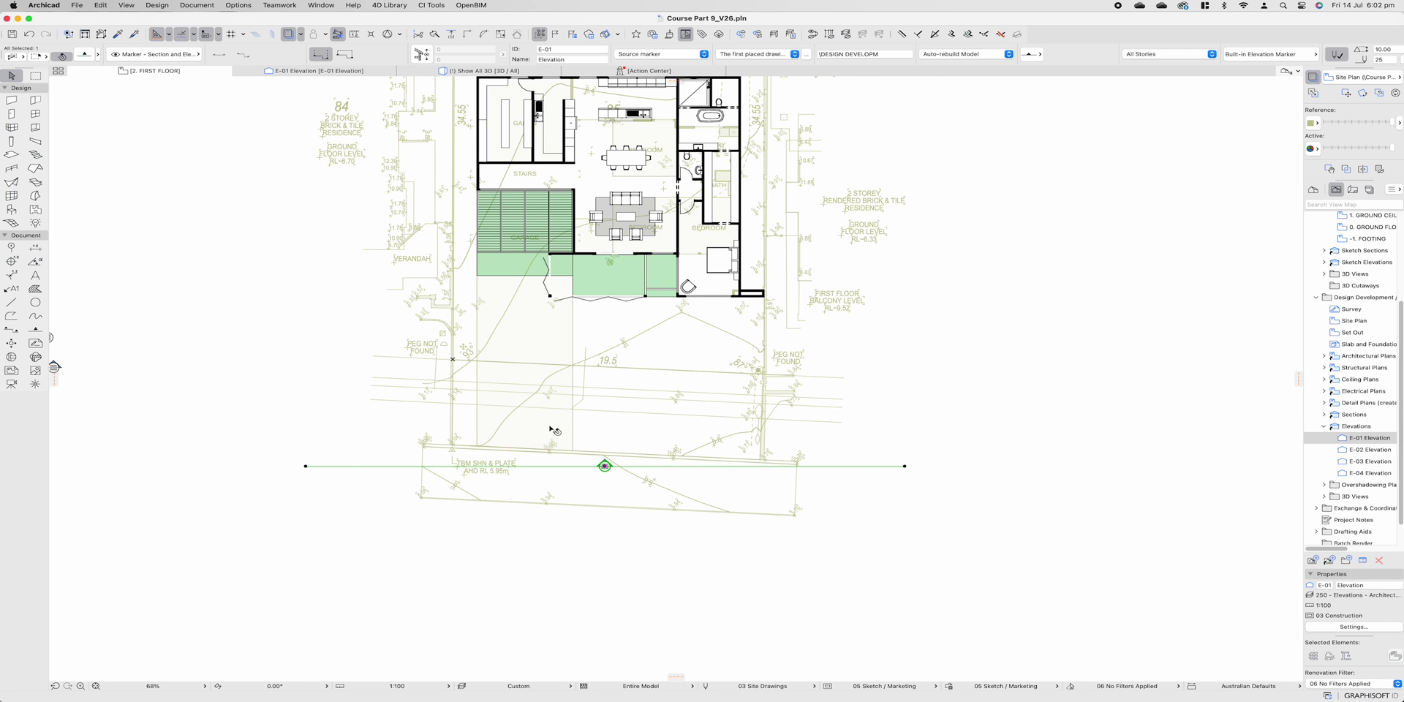
{"action": "key", "text": "super+t"}
{"action": "left_click", "coordinate": [807, 330]}
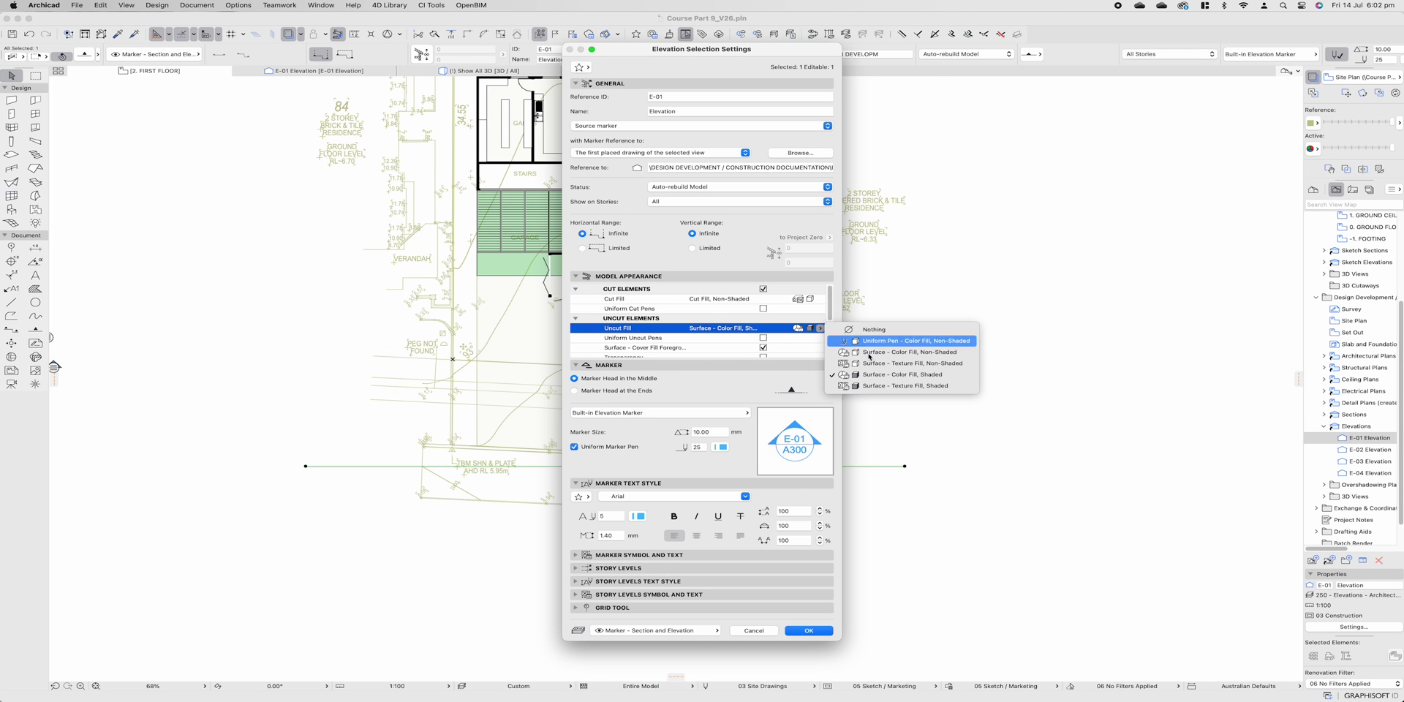
{"action": "key", "text": "Return"}
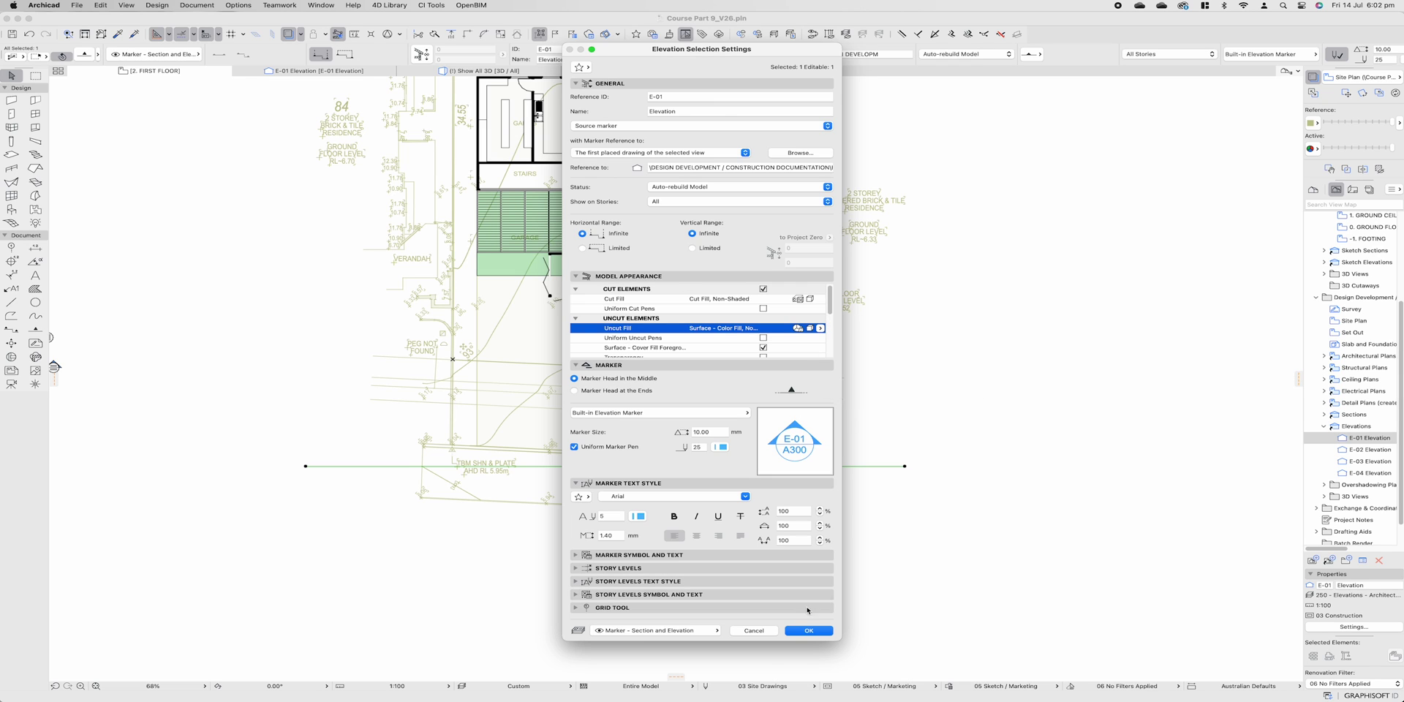
{"action": "key", "text": "Return"}
{"action": "left_click", "coordinate": [1363, 438]}
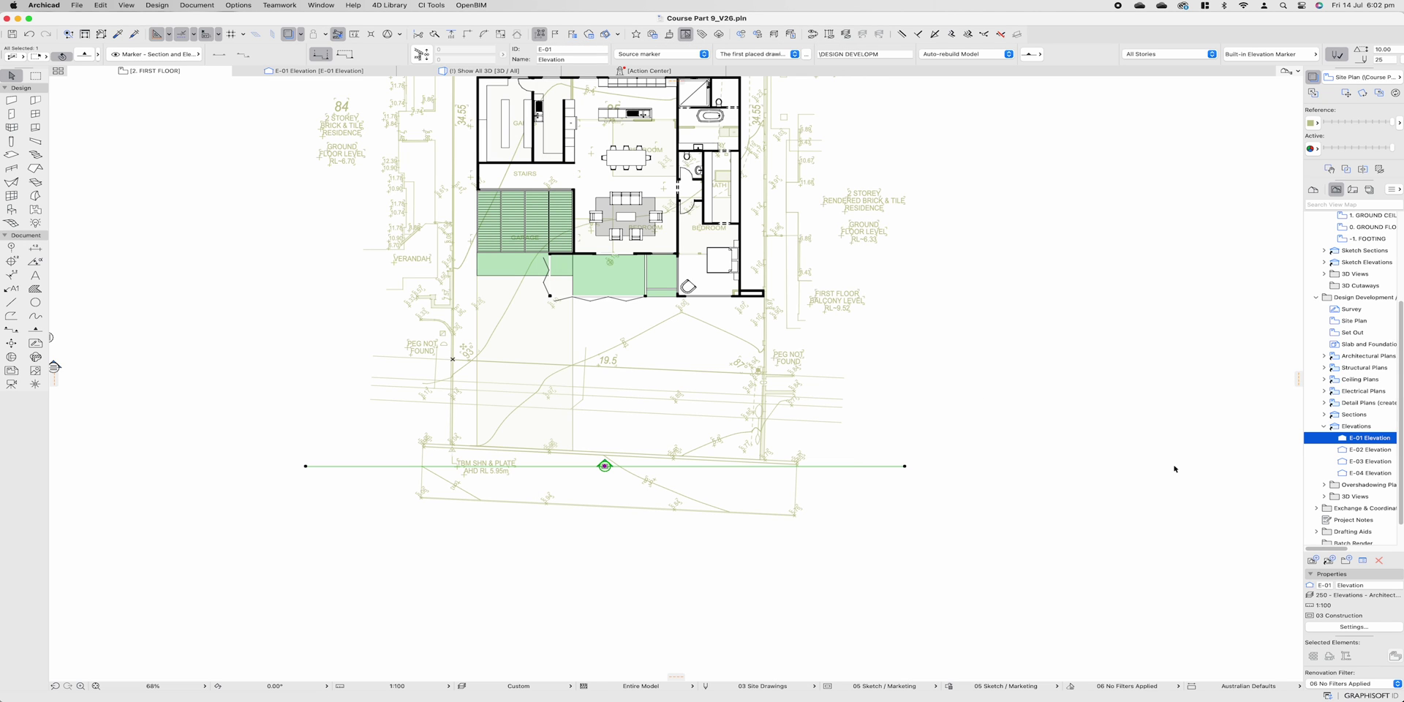
{"action": "double_click", "coordinate": [1321, 439]}
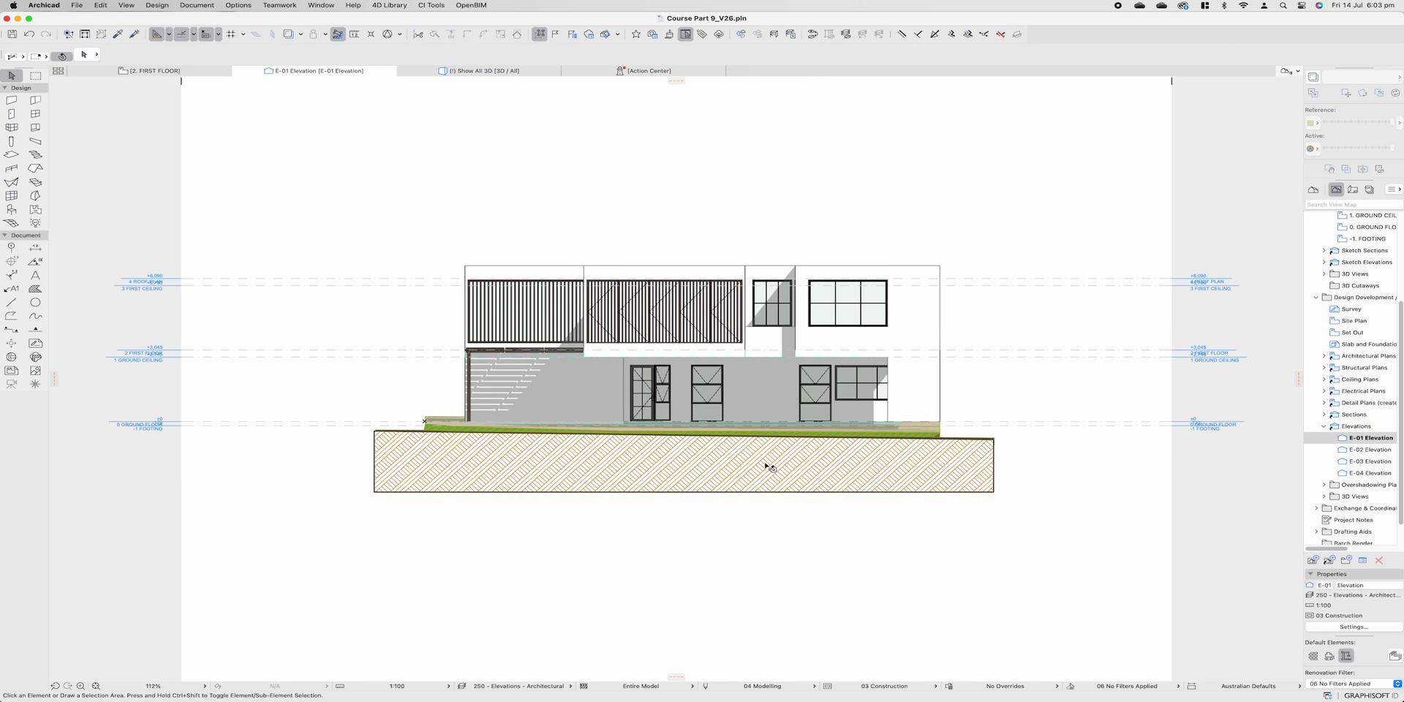
- Set the E-01 marker's uncut fill to Surface - Texture Fill, Shaded and check the E-01 elevation
{"action": "key", "text": "F2"}
{"action": "double_click", "coordinate": [635, 466]}
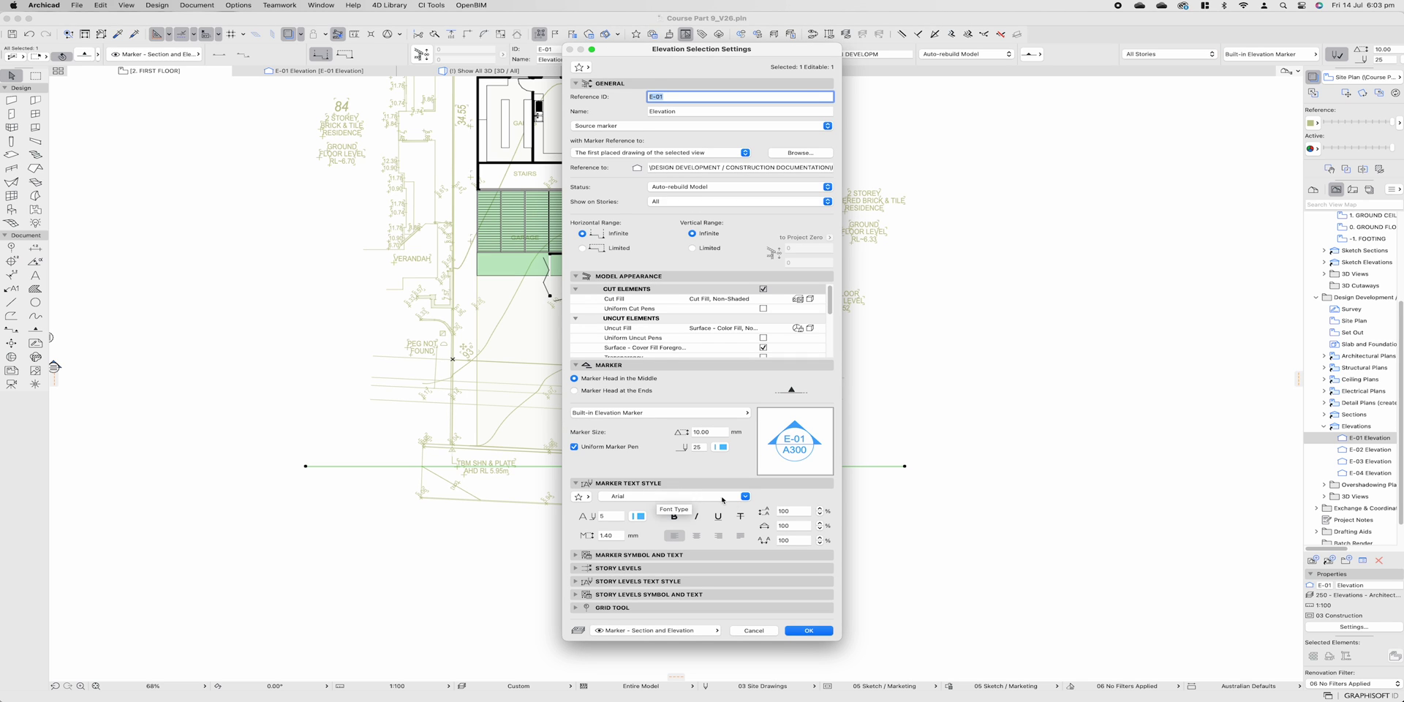
{"action": "left_click", "coordinate": [819, 327]}
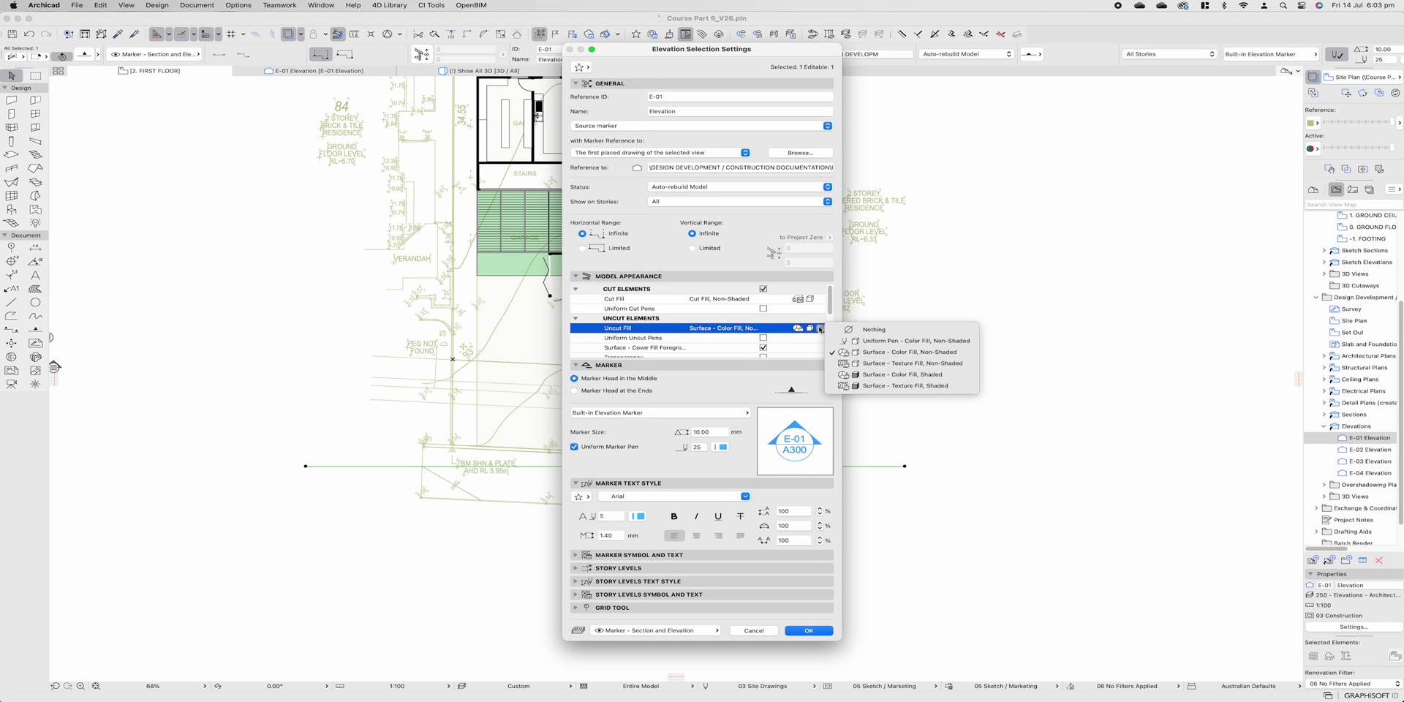
{"action": "left_click", "coordinate": [892, 385]}
{"action": "left_click", "coordinate": [810, 630]}
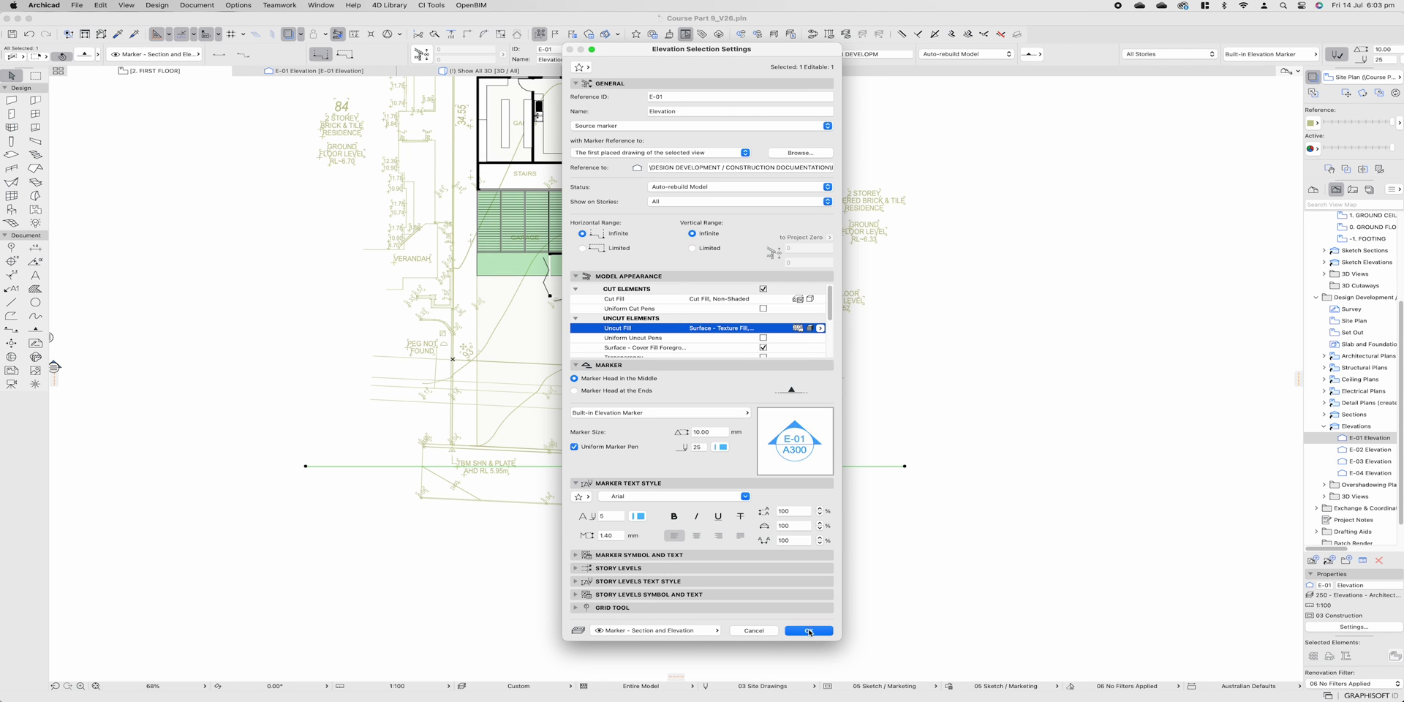
{"action": "double_click", "coordinate": [1358, 438]}
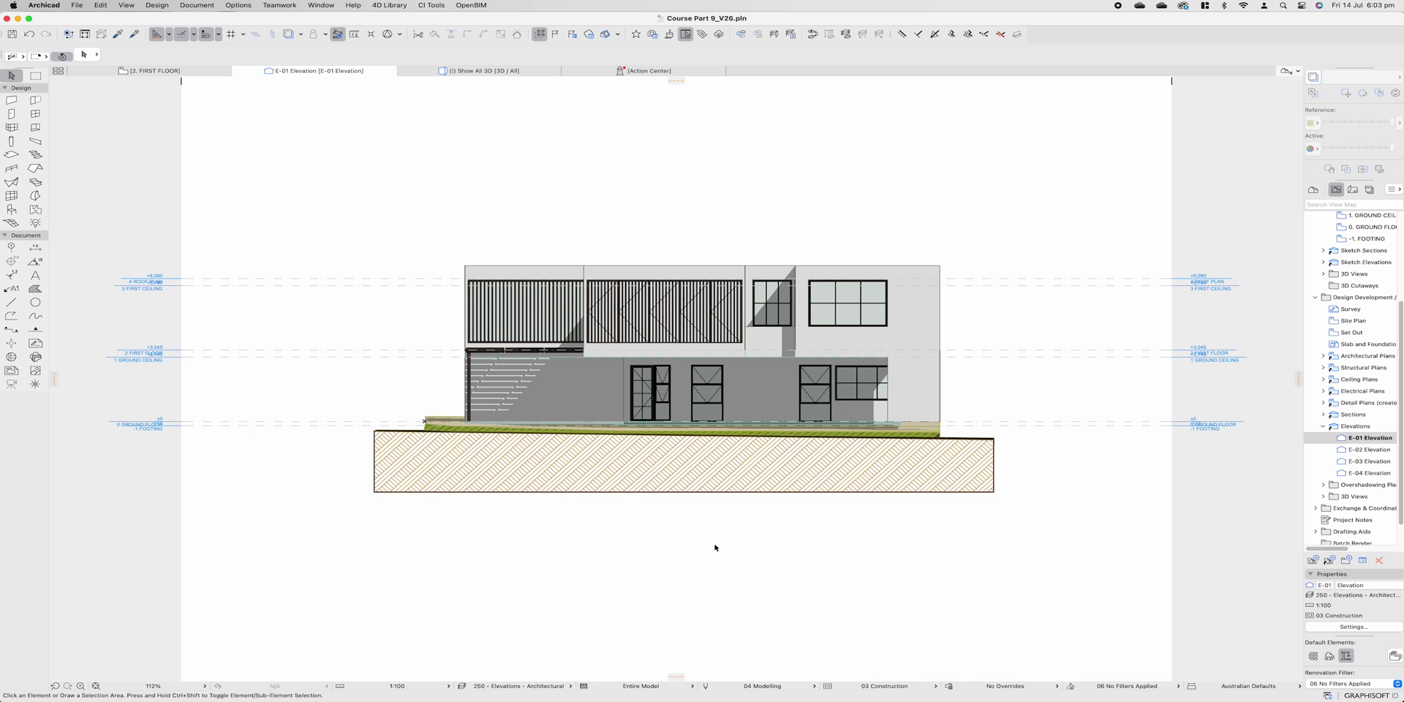
- From the first-floor plan, set the E-01 marker's uncut fill to Surface - Color Fill, Shaded
{"action": "left_click", "coordinate": [196, 75]}
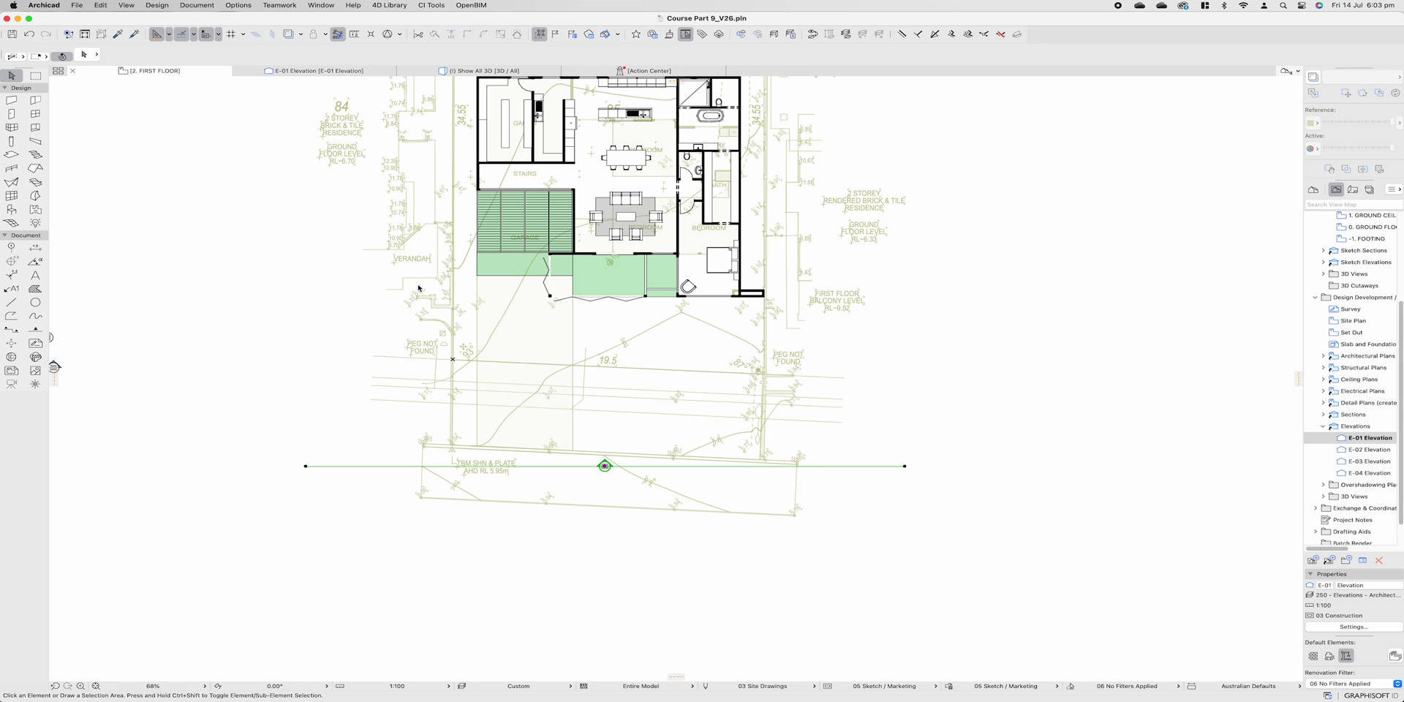
{"action": "key", "text": "super+t"}
{"action": "left_click", "coordinate": [820, 328]}
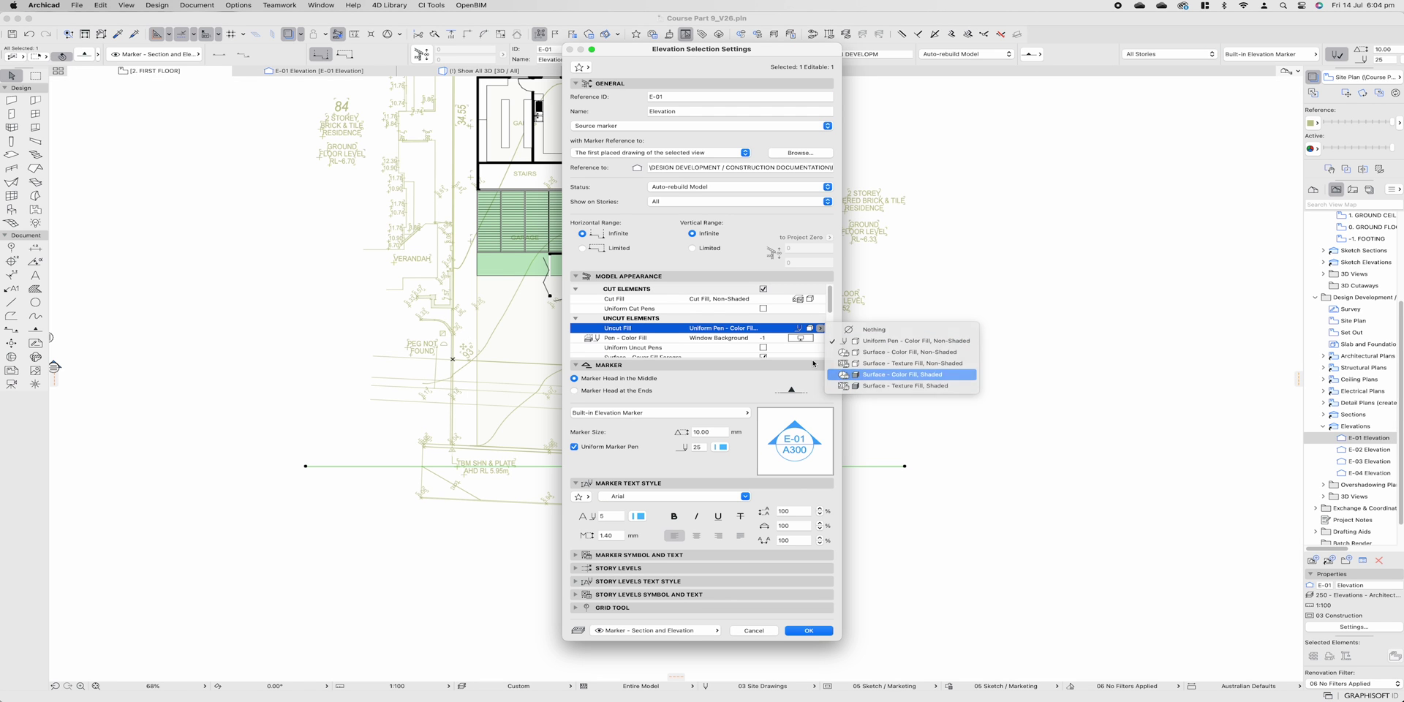
{"action": "left_click", "coordinate": [896, 373]}
- Enable Fade Distant Elements in the E-01 marker's model appearance and check the E-01 elevation
{"action": "scroll", "coordinate": [677, 317], "scroll_direction": "down", "scroll_amount": 3}
{"action": "scroll", "coordinate": [673, 319], "scroll_direction": "down", "scroll_amount": 2}
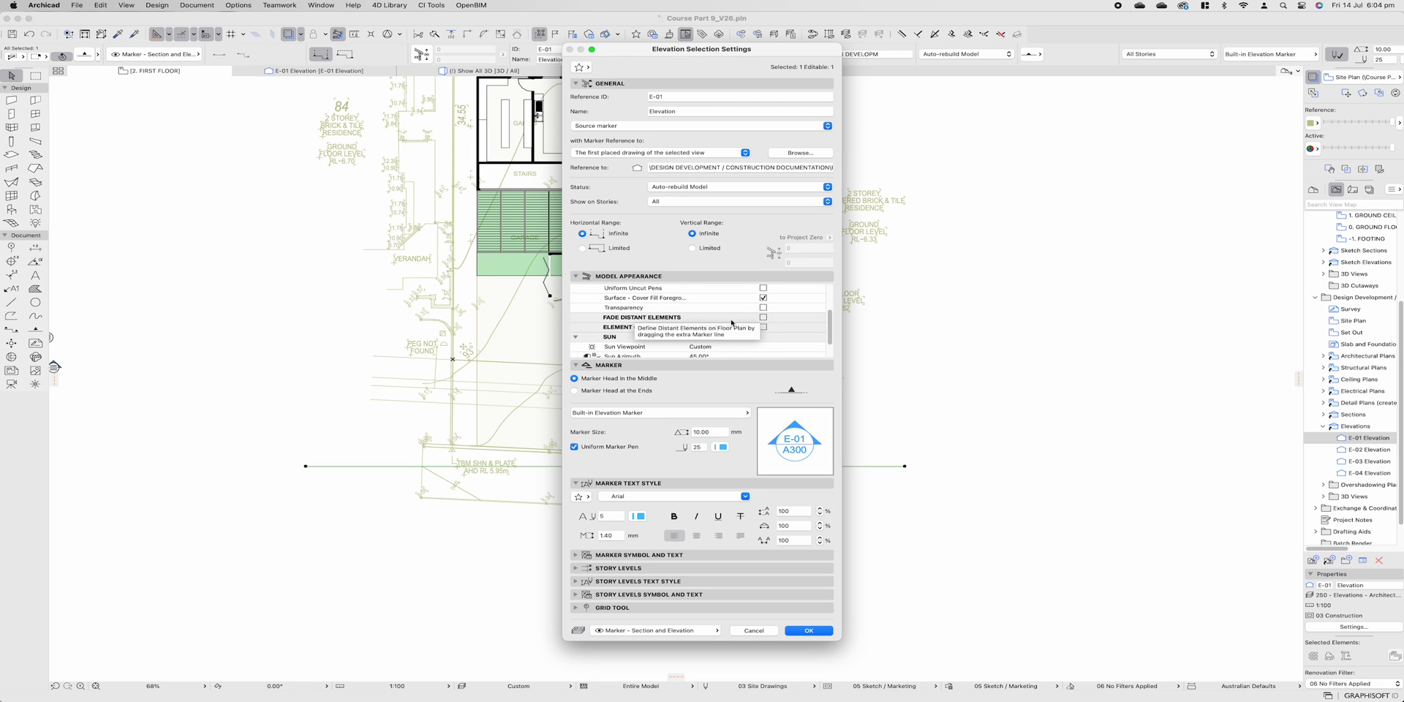
{"action": "scroll", "coordinate": [731, 322], "scroll_direction": "down", "scroll_amount": 1}
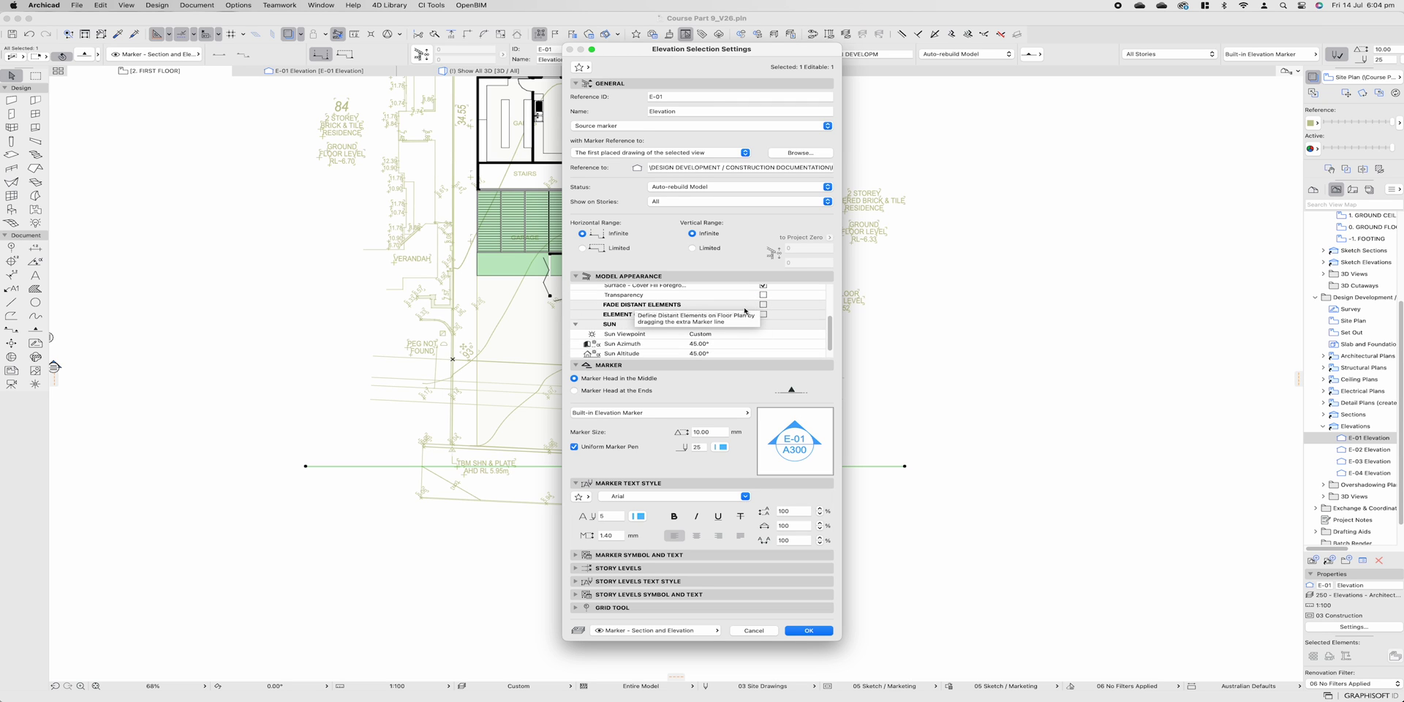
{"action": "left_click", "coordinate": [762, 304]}
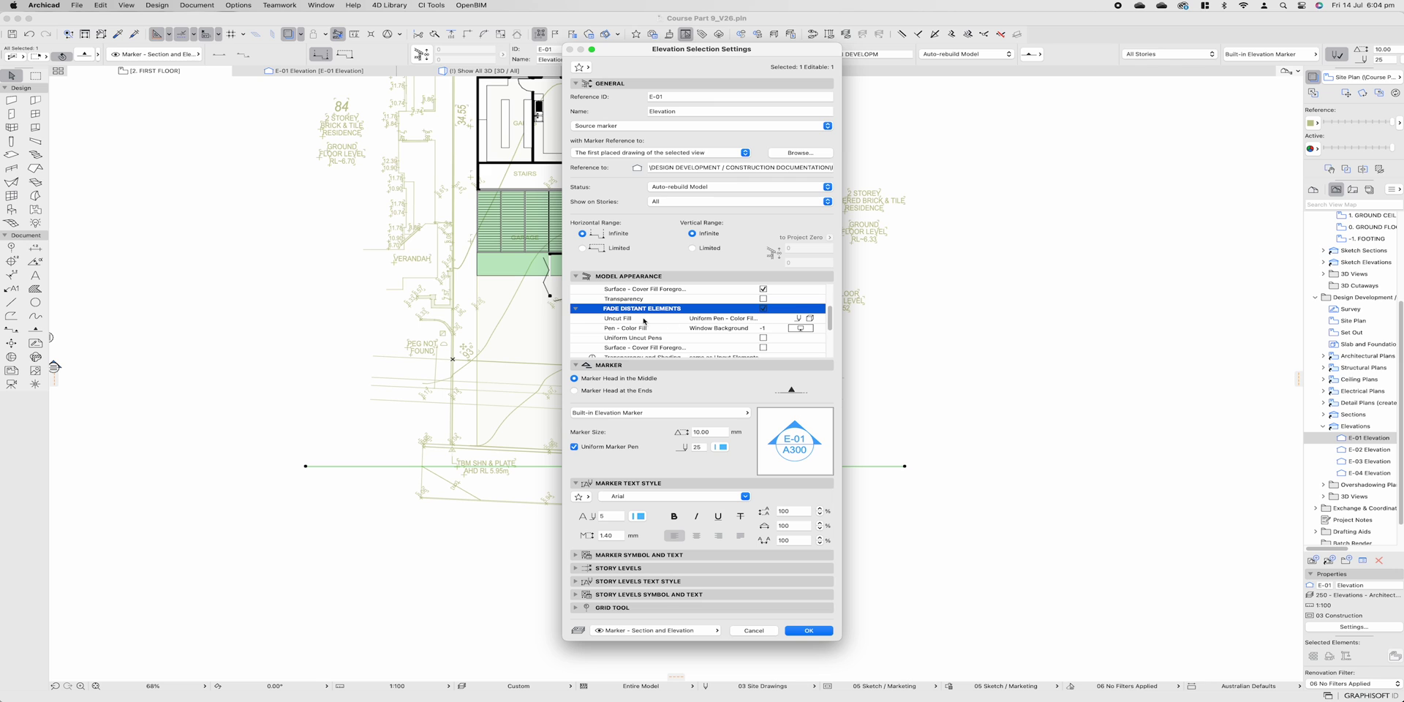
{"action": "left_click", "coordinate": [809, 632]}
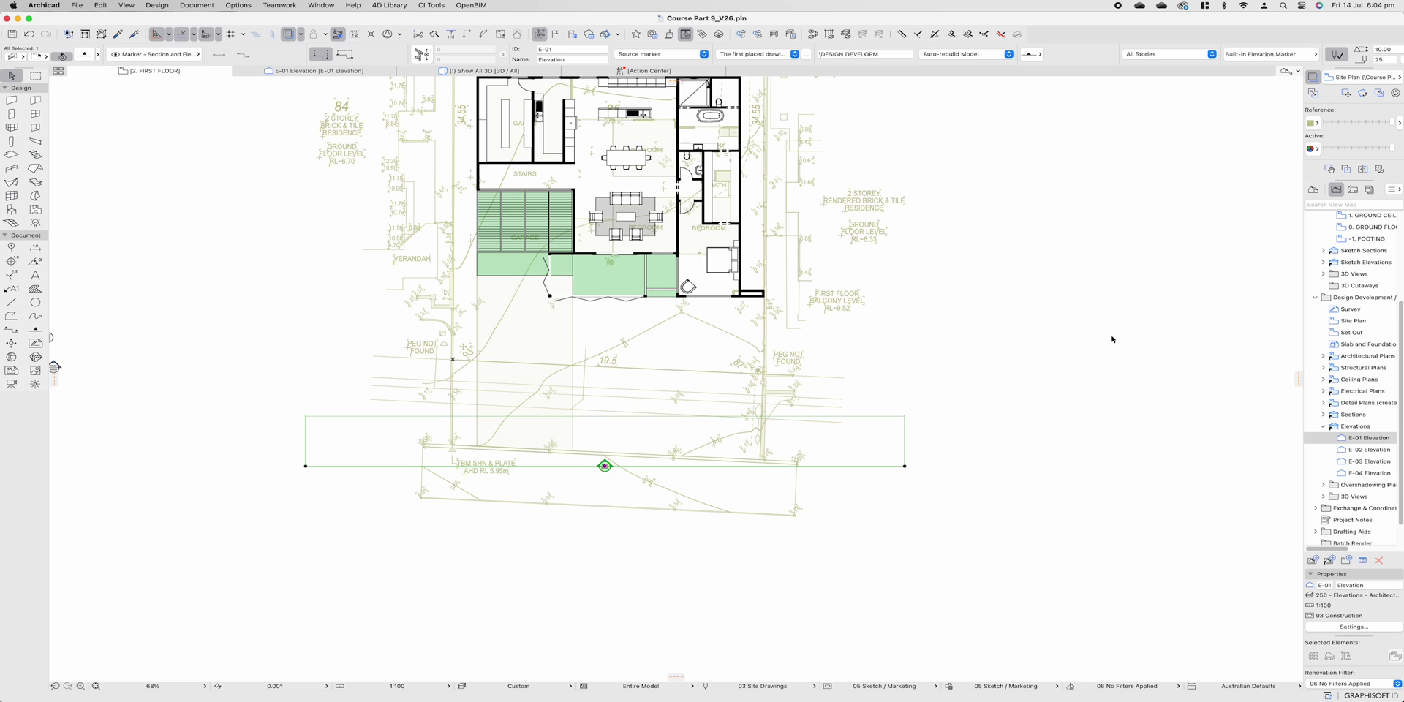
{"action": "left_click", "coordinate": [1372, 438]}
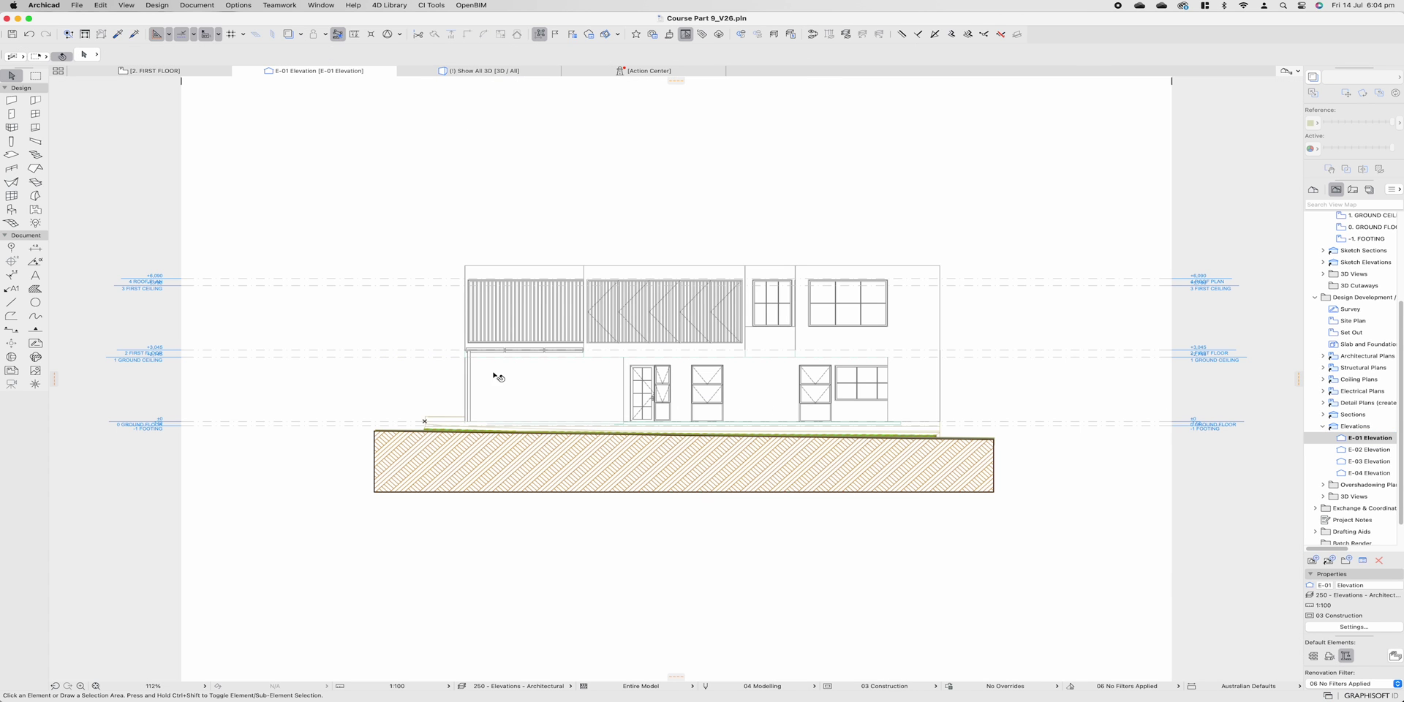
- Stretch the E-01 marker's distant-elements line back to the front of the house on the first-floor plan and check the elevation
{"action": "left_click", "coordinate": [192, 74]}
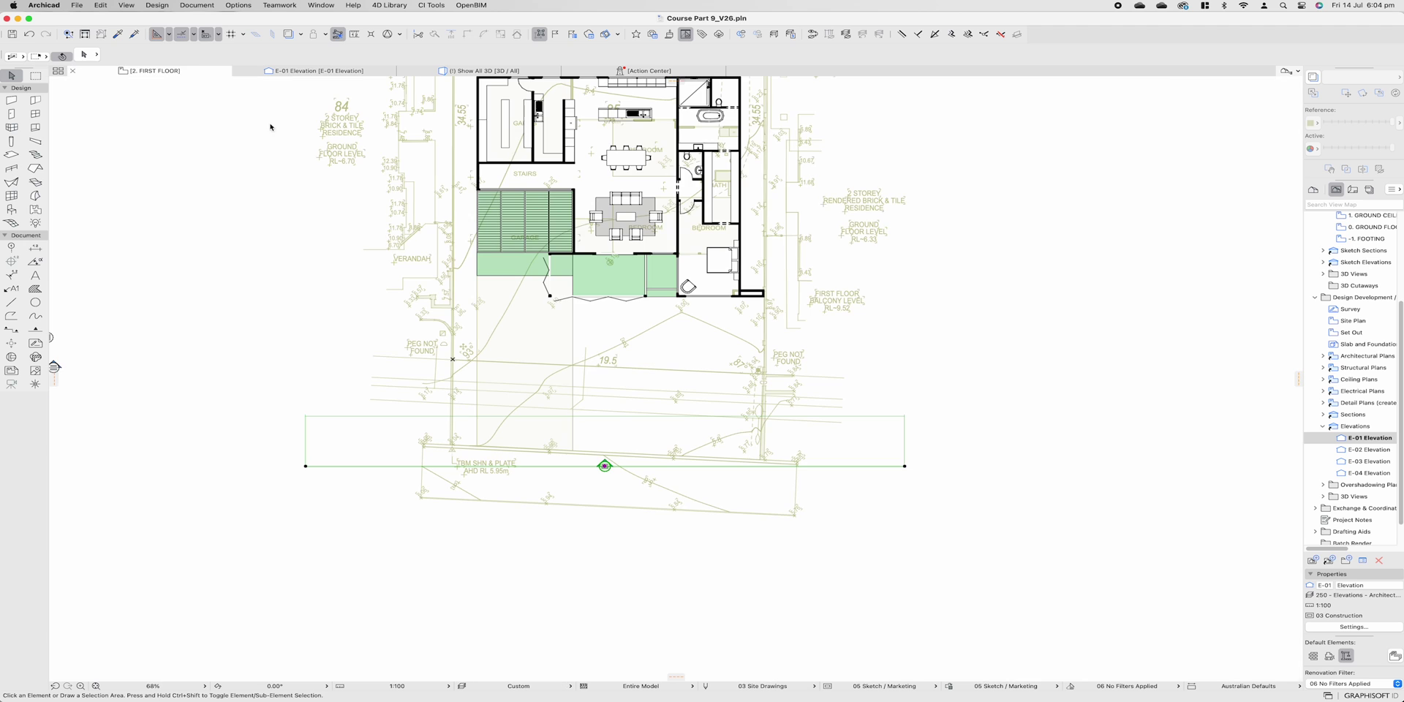
{"action": "left_click", "coordinate": [859, 414]}
{"action": "scroll", "coordinate": [869, 368], "scroll_direction": "down", "scroll_amount": 1}
{"action": "middle_click_drag", "start_coordinate": [870, 368], "coordinate": [864, 423]}
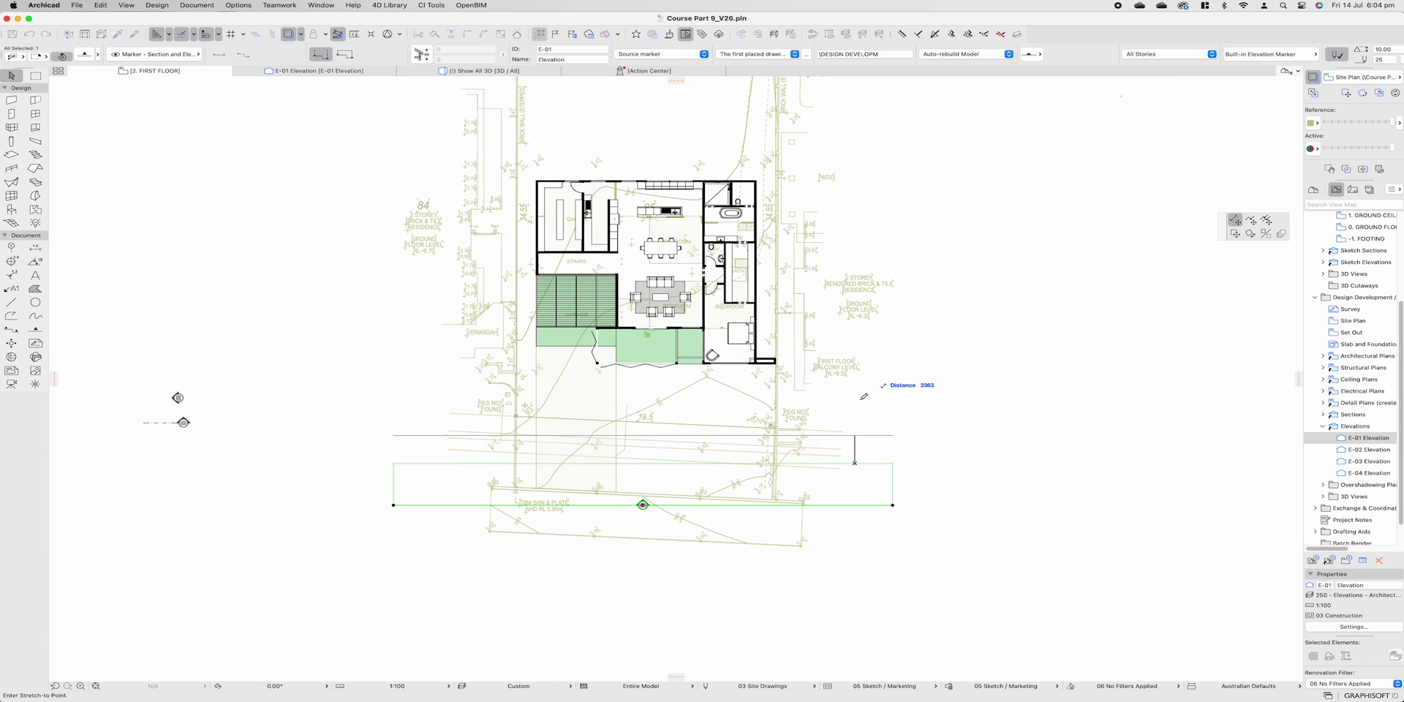
{"action": "left_click", "coordinate": [870, 332]}
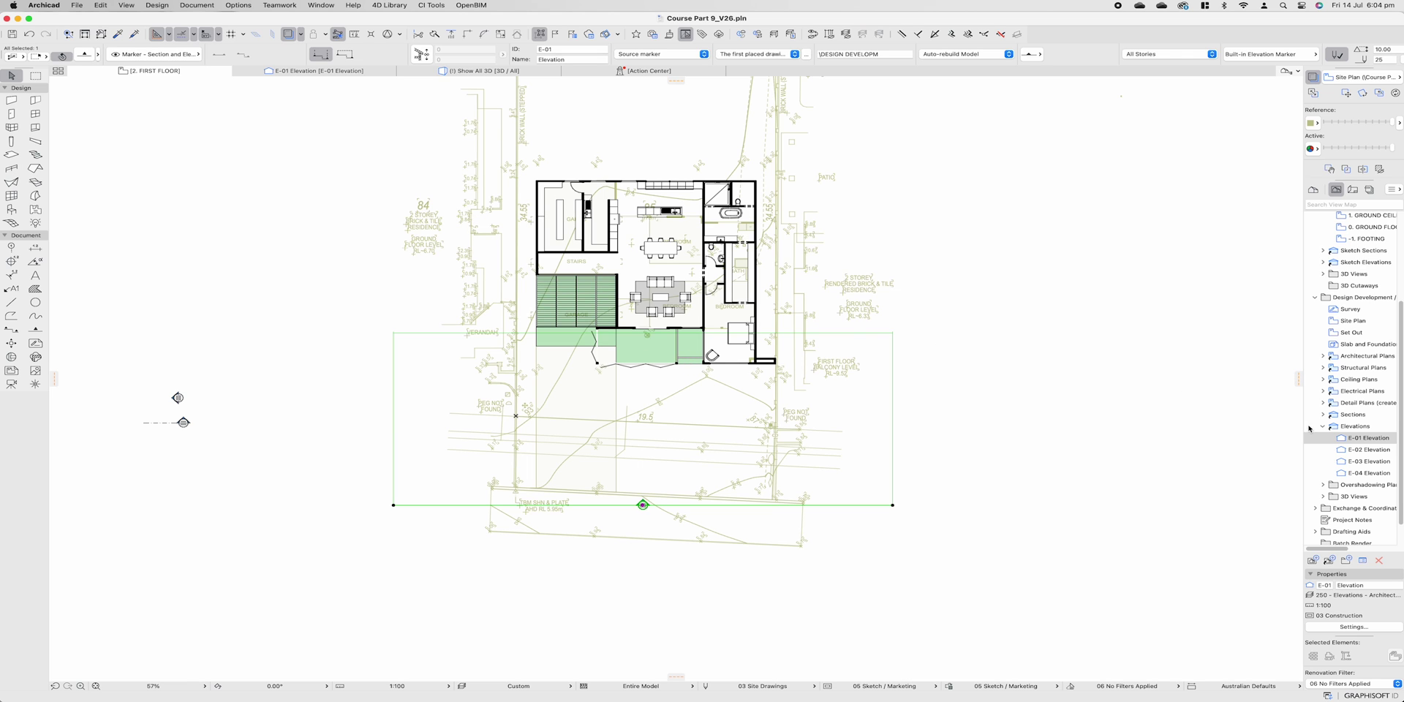
{"action": "left_click", "coordinate": [1362, 437]}
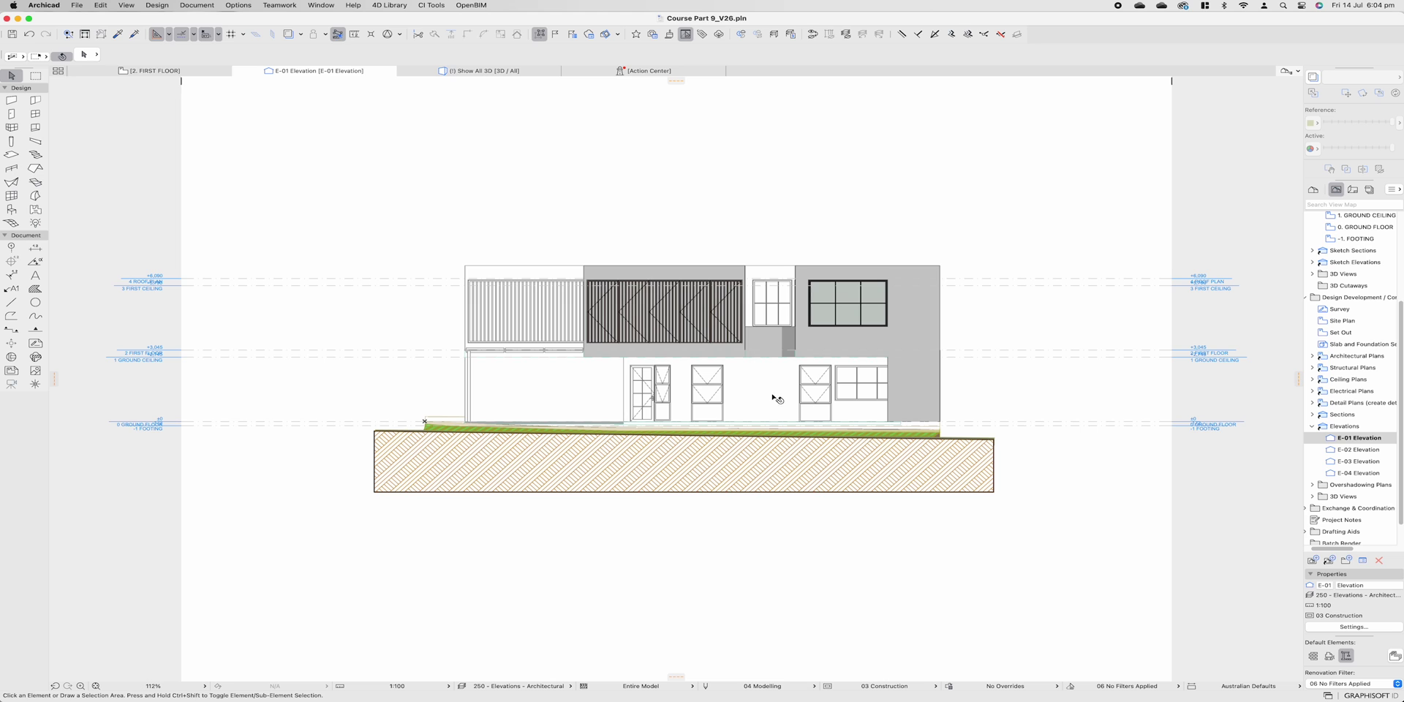
- Step the E-01 distant-elements line on the first-floor plan, extending its garage-side portion behind the house, and check the elevation
{"action": "left_click", "coordinate": [187, 70]}
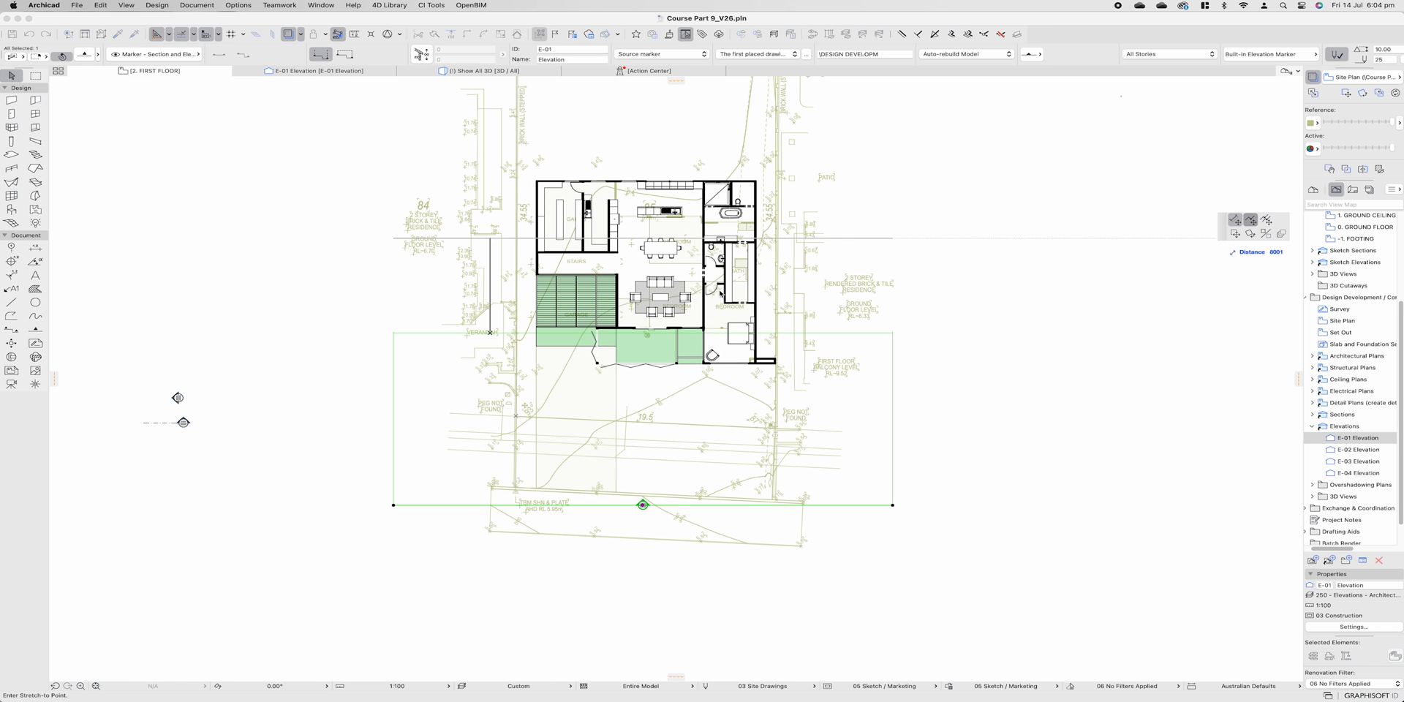
{"action": "left_click", "coordinate": [491, 340]}
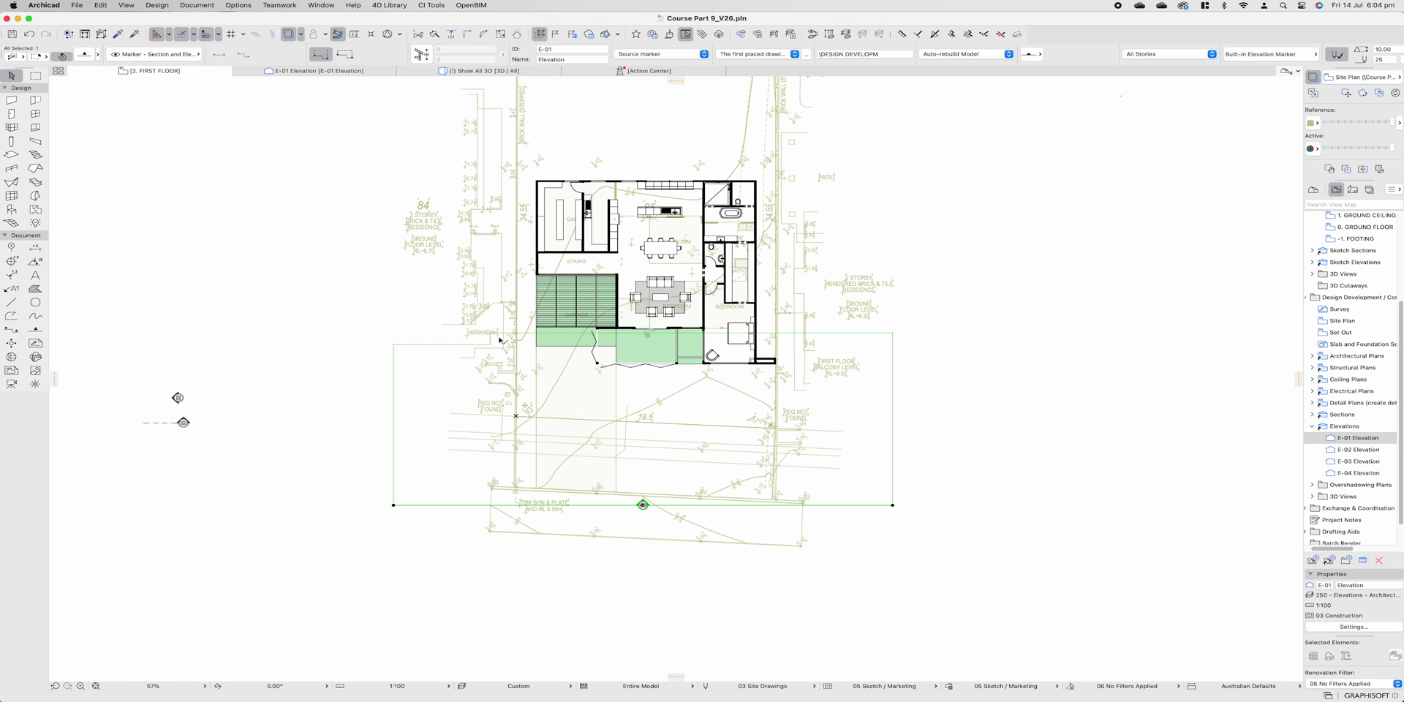
{"action": "left_click", "coordinate": [577, 345]}
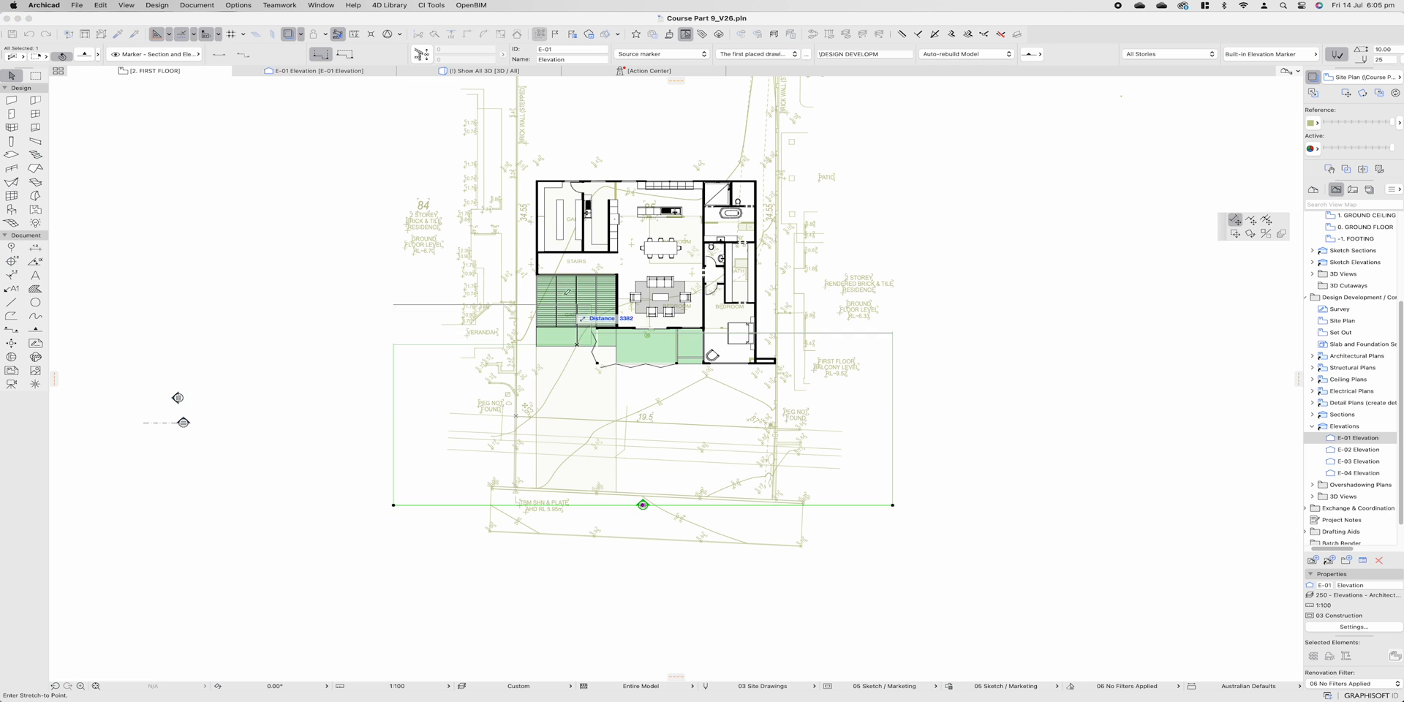
{"action": "left_click", "coordinate": [560, 280]}
{"action": "double_click", "coordinate": [1357, 437]}
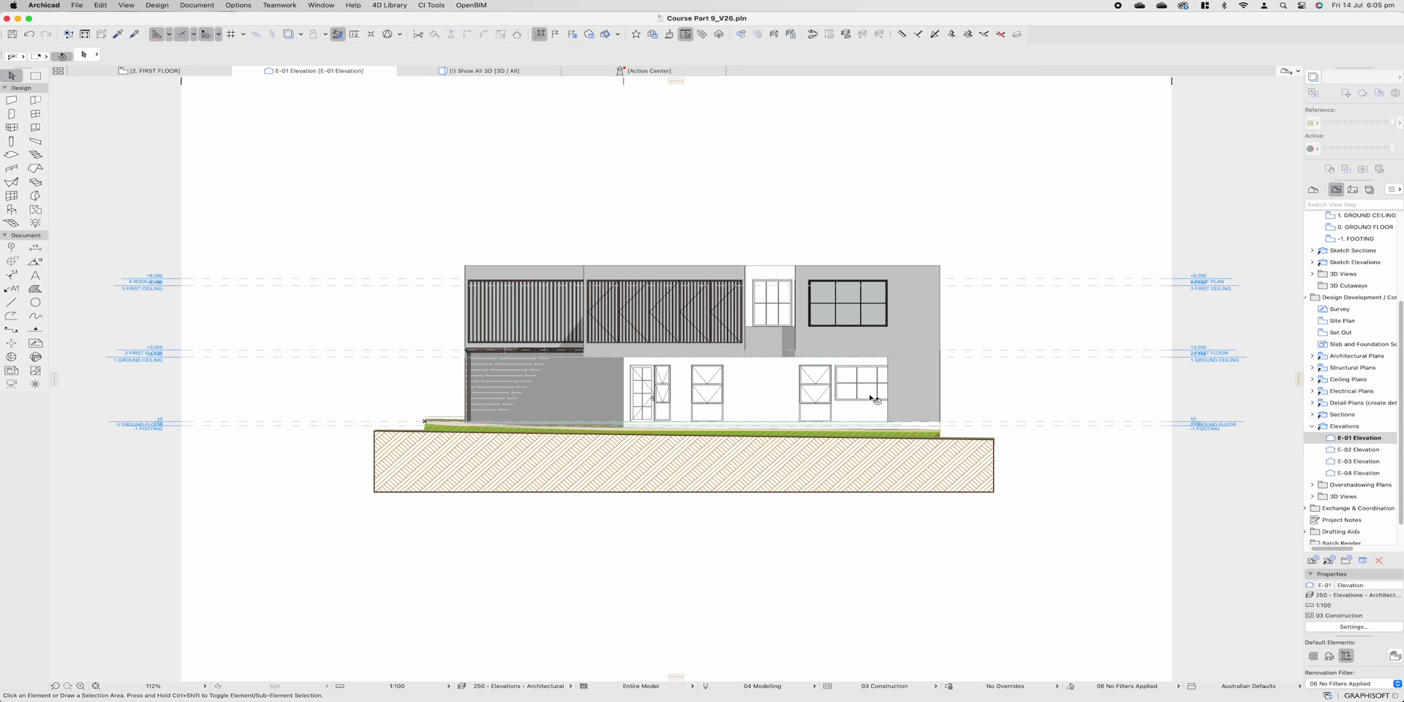
- Return to the first-floor plan and undo the stretches of the E-01 marker's distant-elements line
{"action": "left_click", "coordinate": [202, 73]}
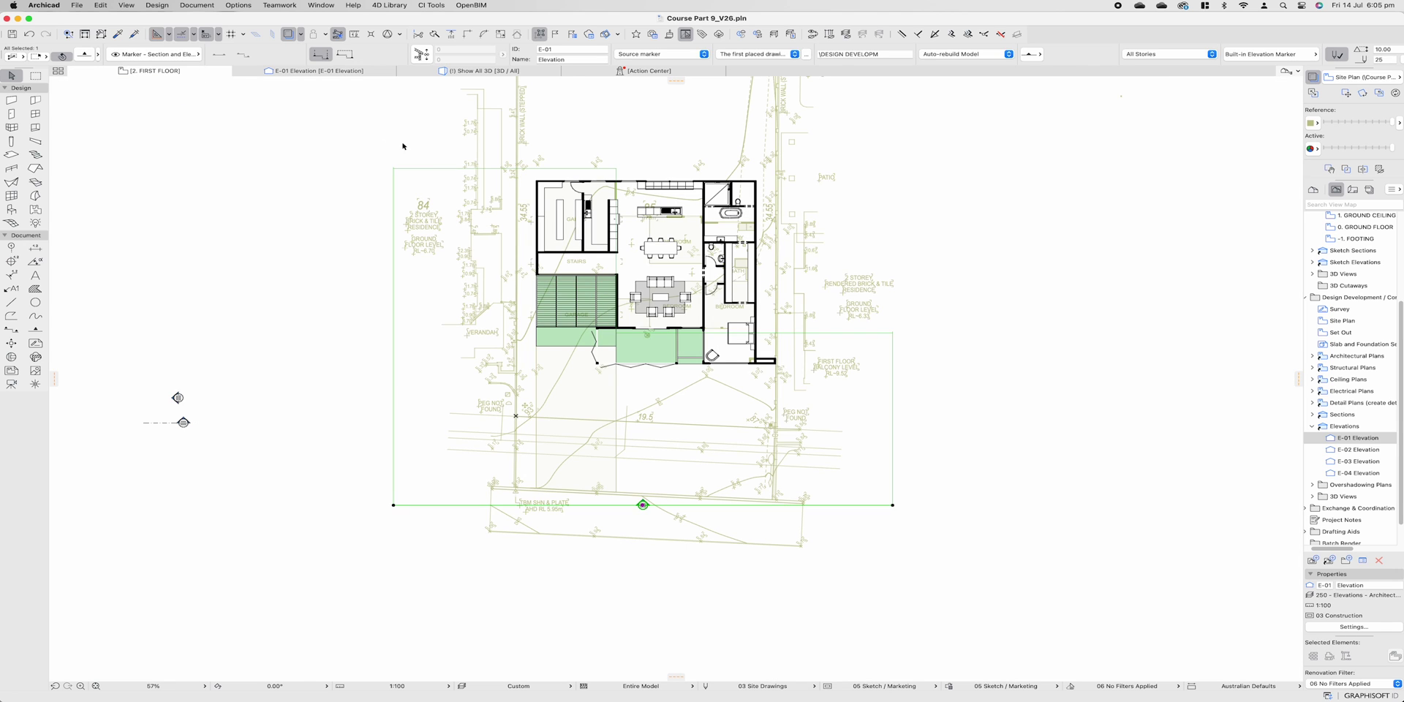
{"action": "key", "text": "super+z"}
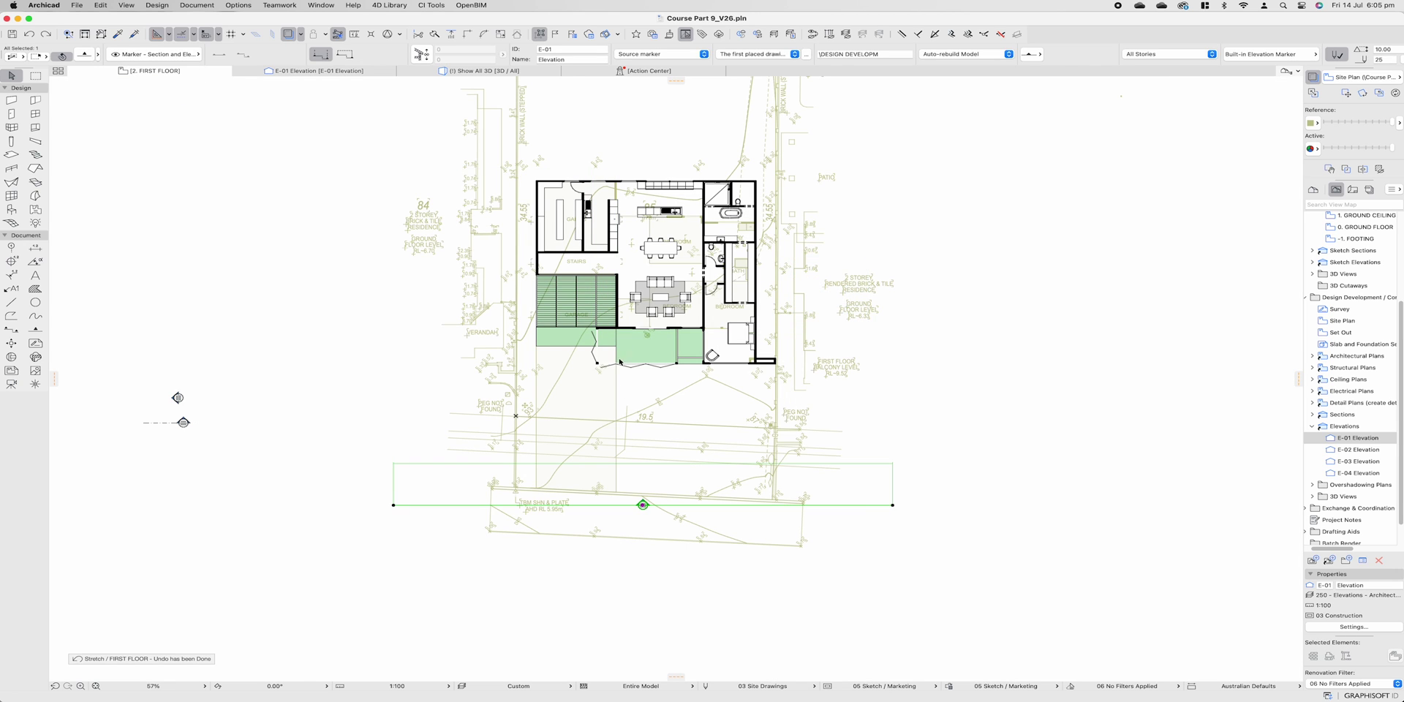
- Turn off Fade Distant Elements in the E-01 marker's model appearance settings
{"action": "key", "text": "super+t"}
{"action": "scroll", "coordinate": [720, 336], "scroll_direction": "down", "scroll_amount": 2}
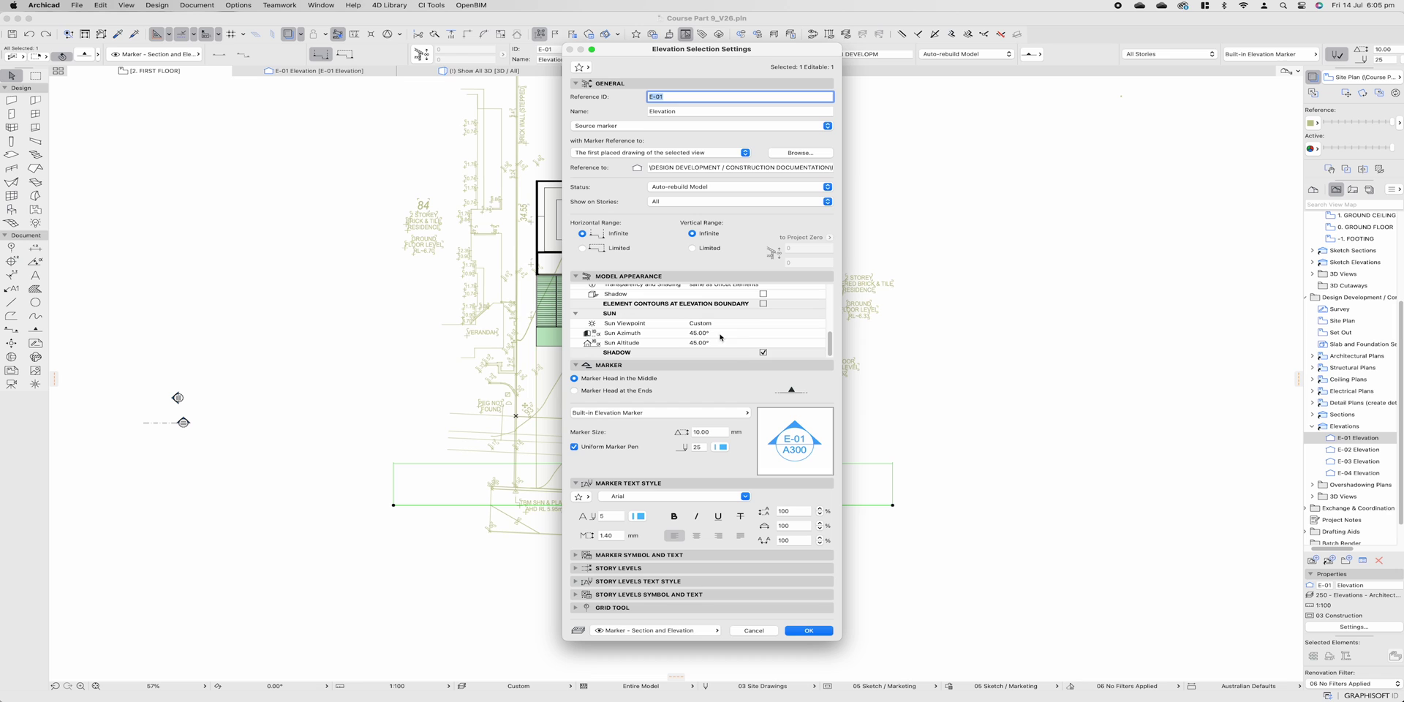
{"action": "scroll", "coordinate": [763, 310], "scroll_direction": "up", "scroll_amount": 3}
{"action": "scroll", "coordinate": [760, 332], "scroll_direction": "down", "scroll_amount": 3}
{"action": "scroll", "coordinate": [759, 329], "scroll_direction": "up", "scroll_amount": 3}
{"action": "left_click", "coordinate": [763, 327]}
{"action": "scroll", "coordinate": [702, 333], "scroll_direction": "down", "scroll_amount": 2}
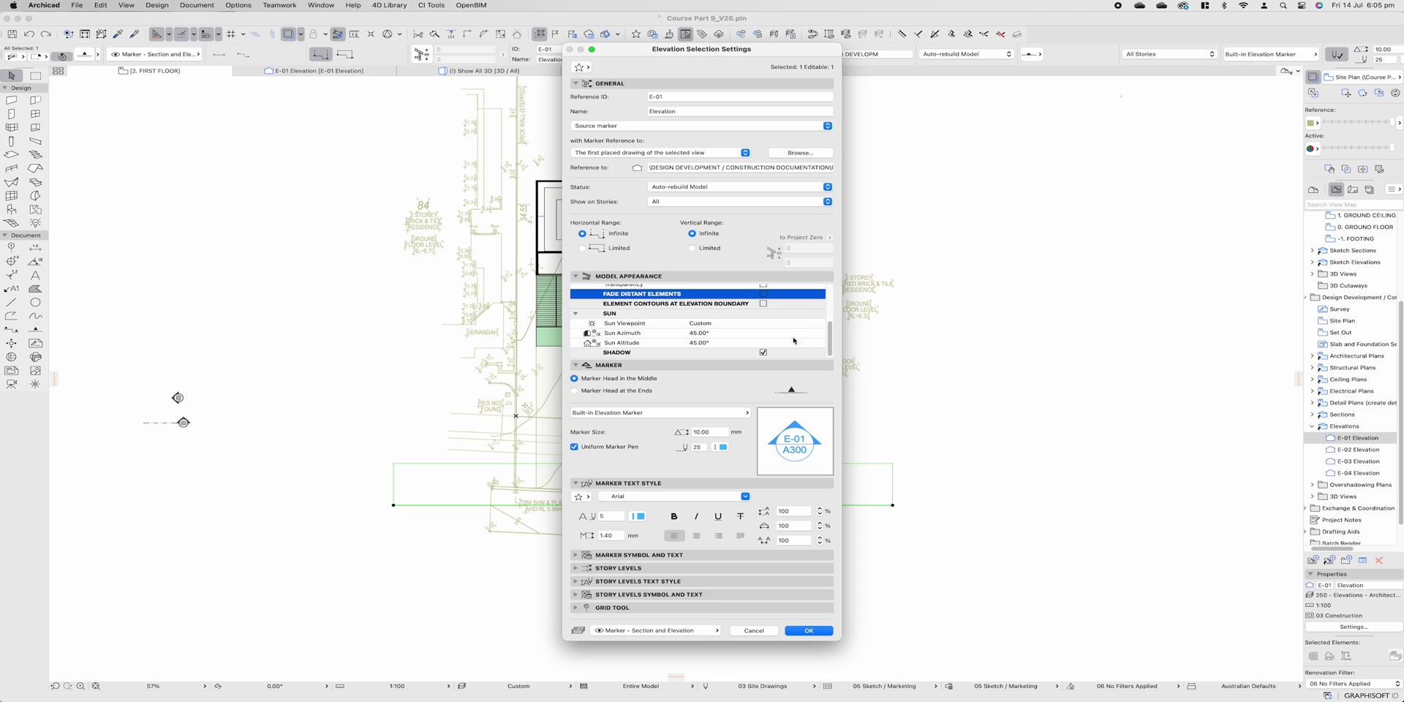
- Keep the Sun Viewpoint set to Custom, apply the marker settings and open the E-01 elevation
{"action": "left_click", "coordinate": [819, 324]}
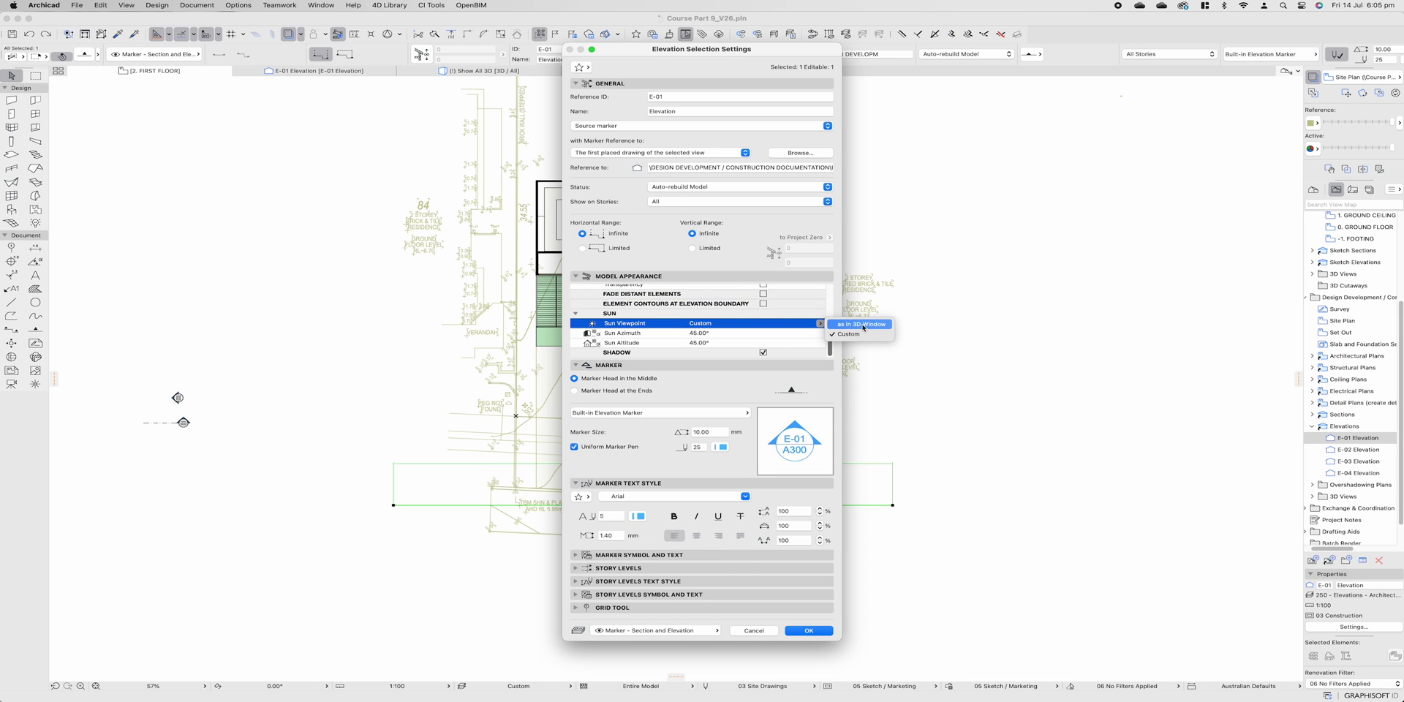
{"action": "left_click", "coordinate": [800, 324]}
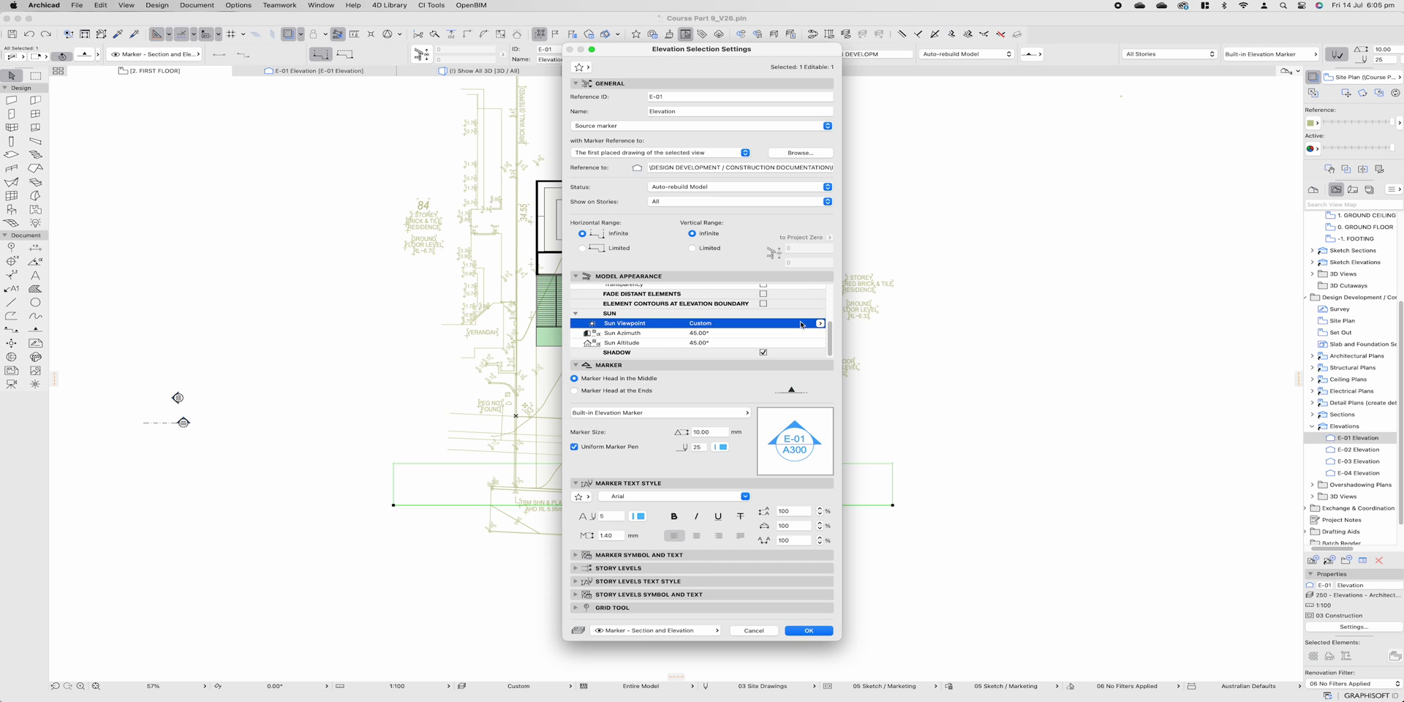
{"action": "left_click", "coordinate": [819, 323]}
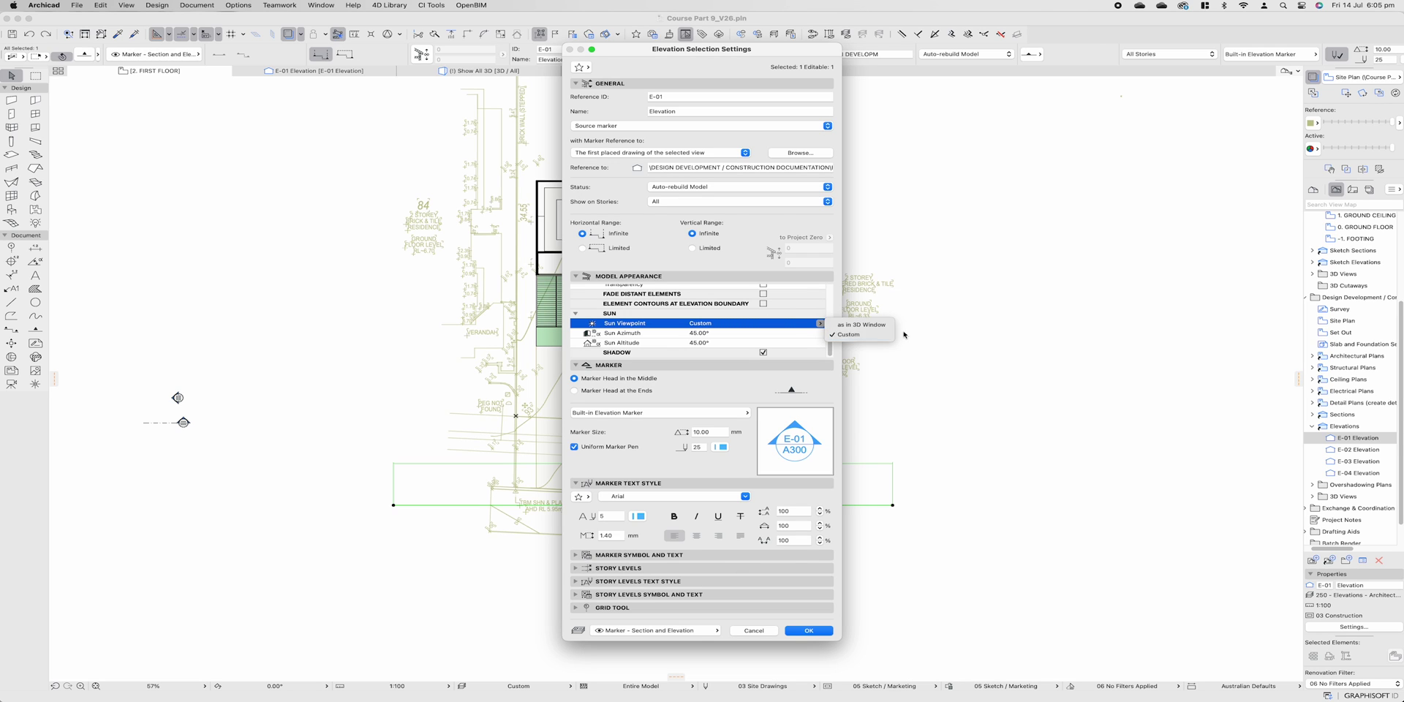
{"action": "left_click", "coordinate": [863, 334]}
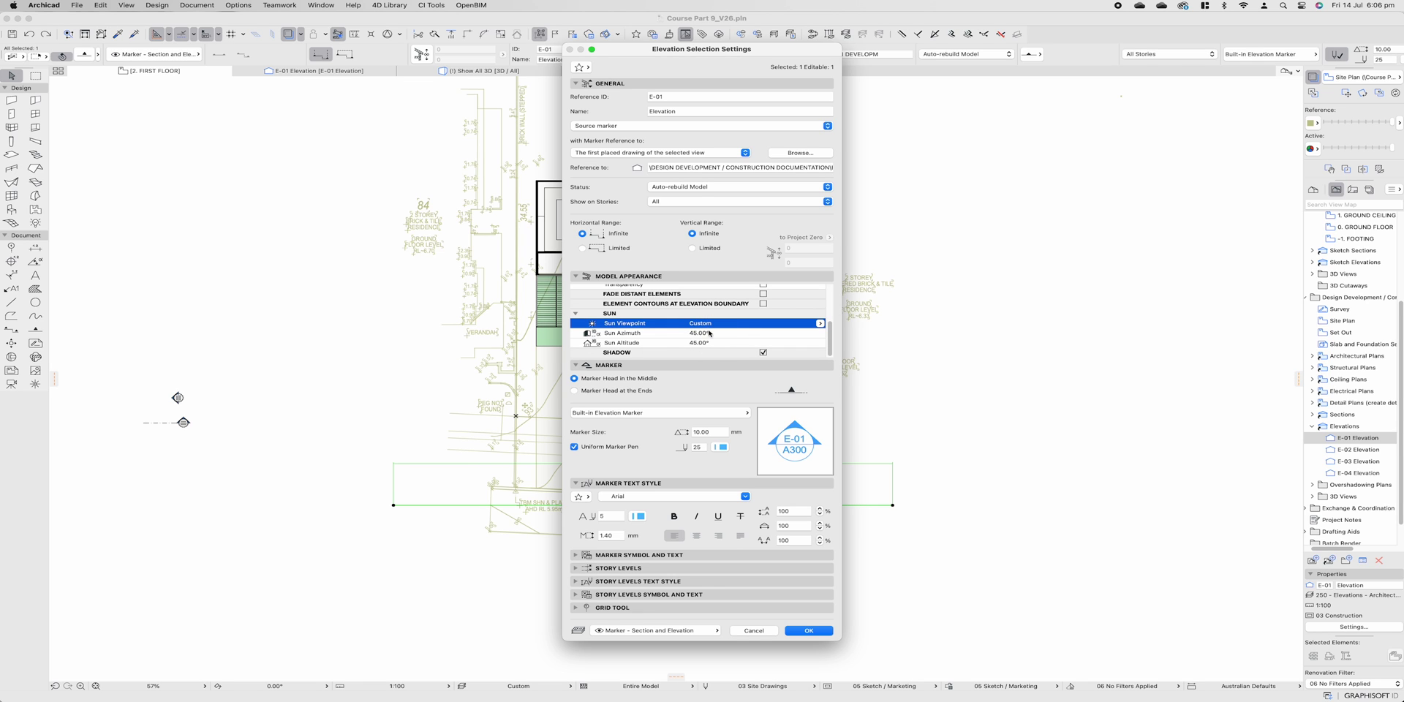
{"action": "left_click", "coordinate": [808, 630]}
{"action": "left_click", "coordinate": [1364, 438]}
{"action": "double_click", "coordinate": [1364, 438]}
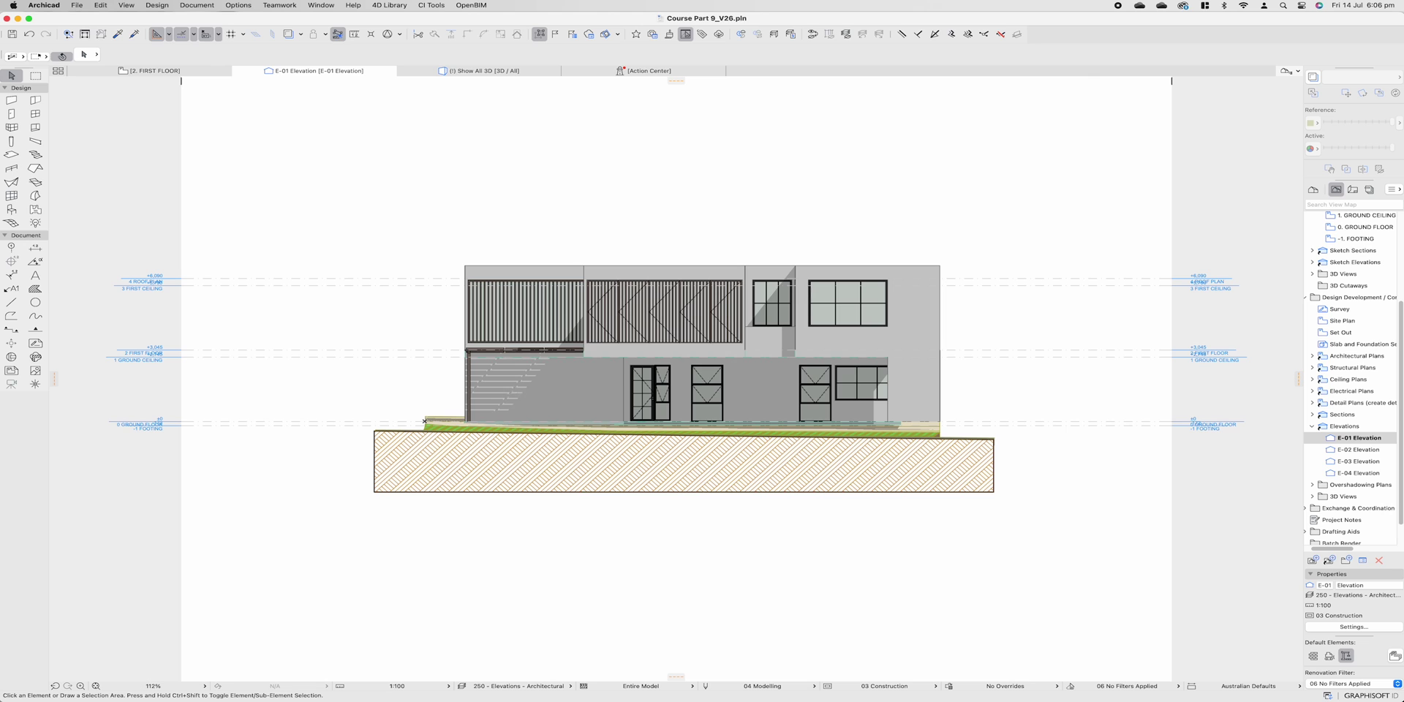
- Set up the Polyline tool with the Text - General layer, Boundary line type and pen 1
{"action": "left_click", "coordinate": [14, 318]}
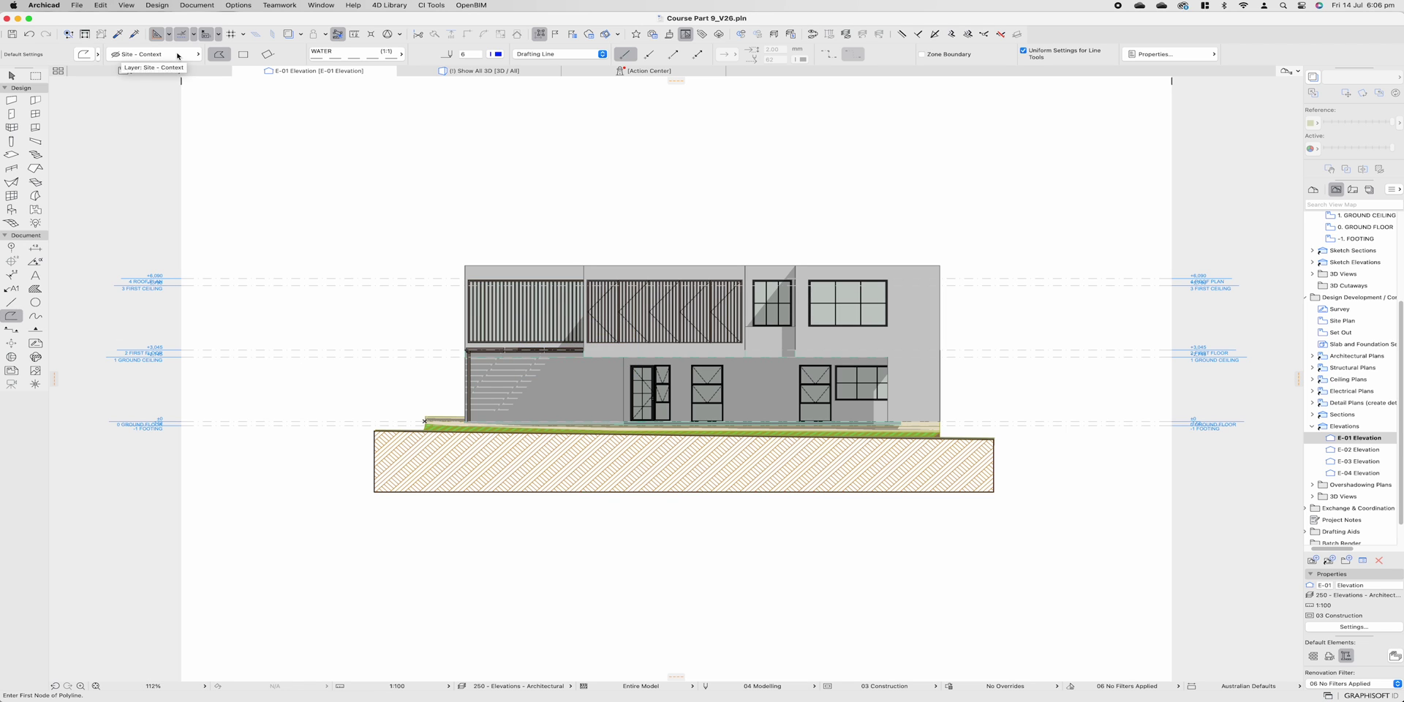
{"action": "left_click", "coordinate": [154, 54]}
{"action": "type", "text": "tex"}
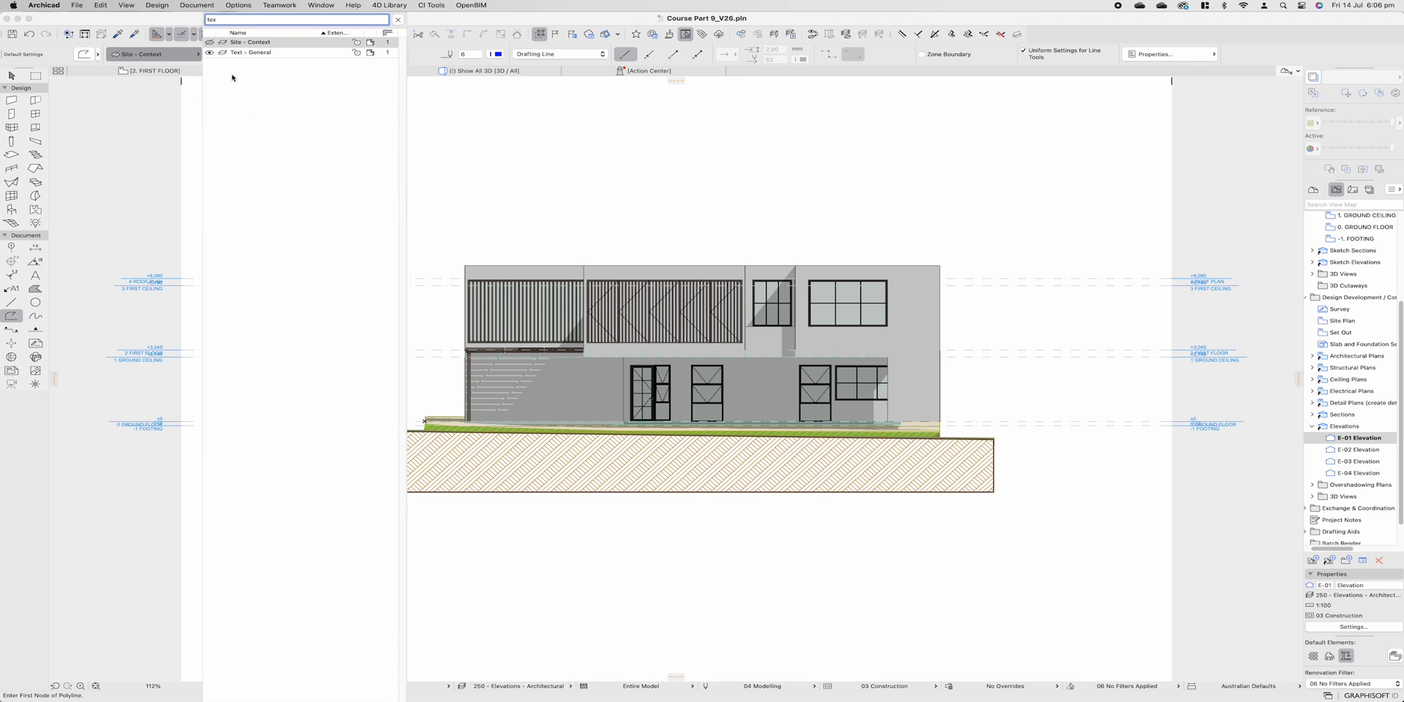
{"action": "left_click", "coordinate": [321, 52]}
{"action": "left_click", "coordinate": [395, 54]}
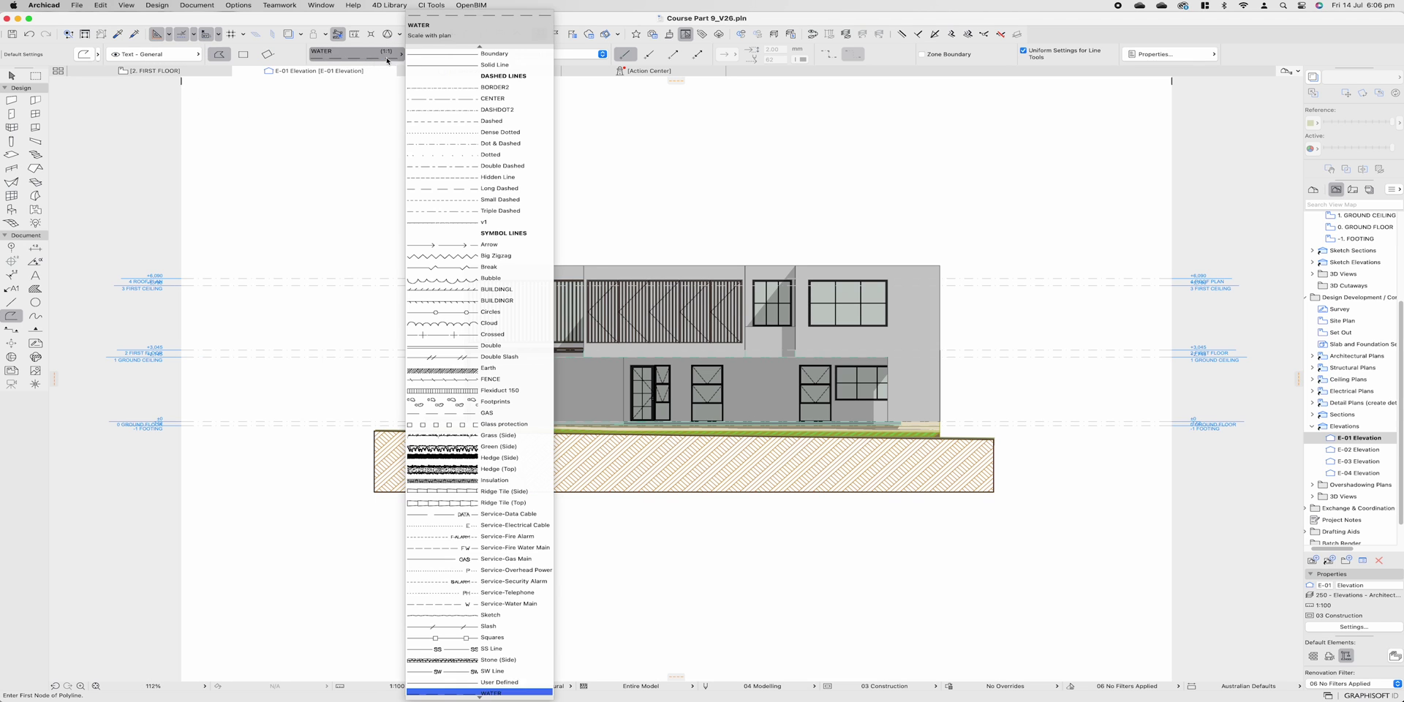
{"action": "left_click", "coordinate": [469, 51]}
{"action": "left_click", "coordinate": [497, 54]}
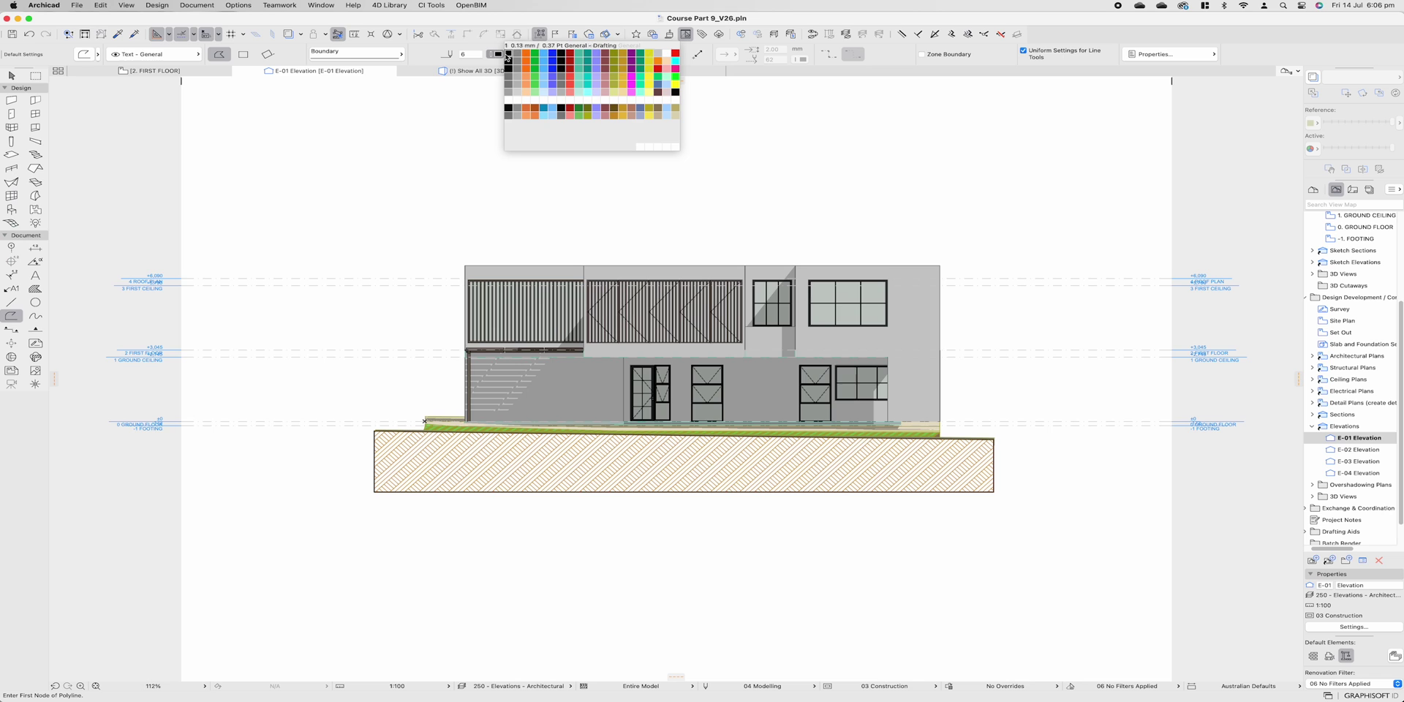
{"action": "left_click", "coordinate": [508, 58]}
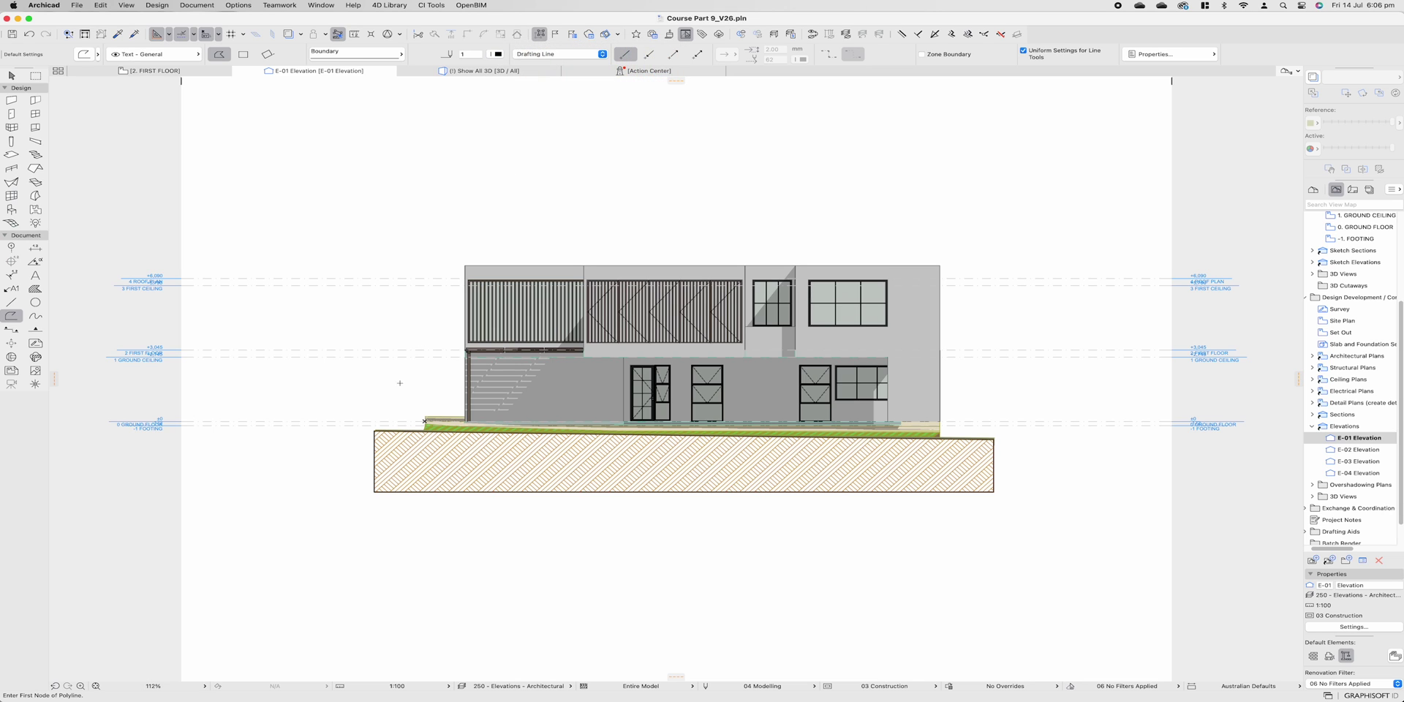
- Draw a polyline along the full top edge of the cut terrain in the E-01 elevation and check its end
{"action": "left_click", "coordinate": [375, 432]}
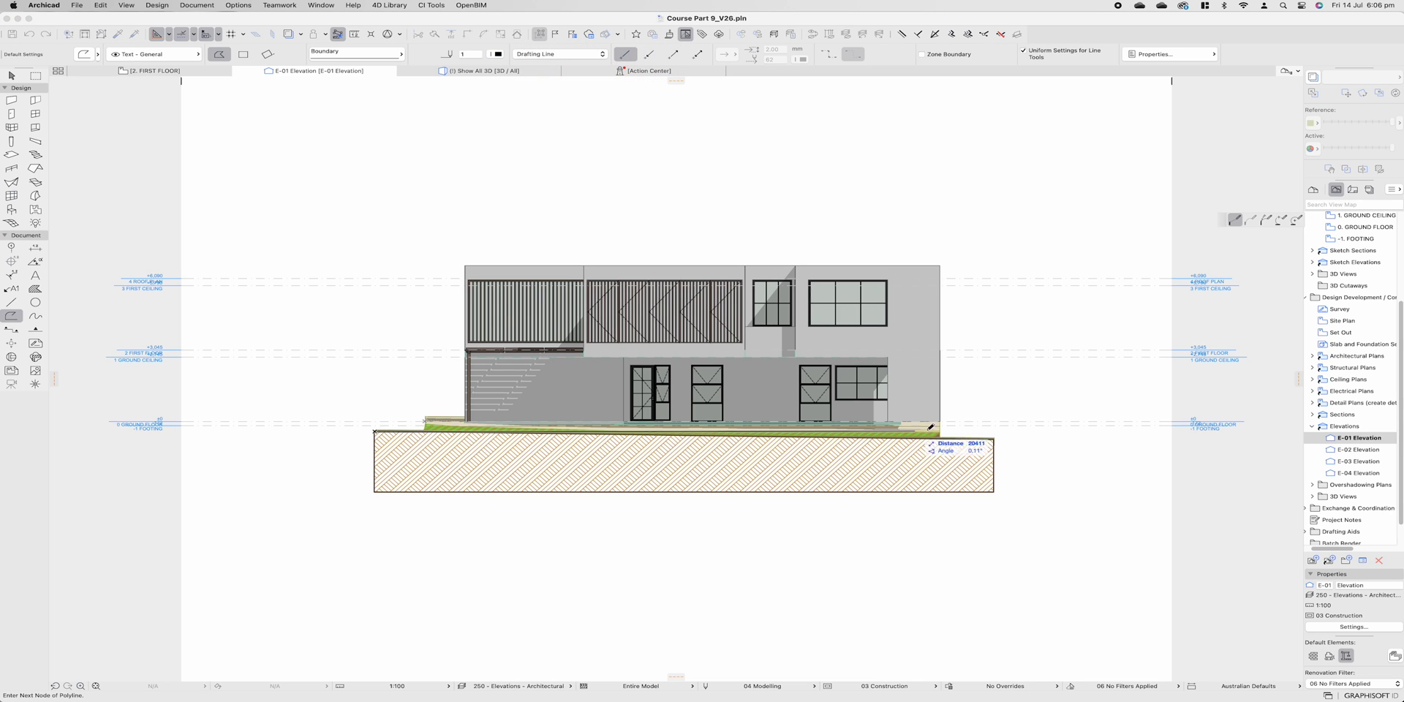
{"action": "double_click", "coordinate": [994, 439]}
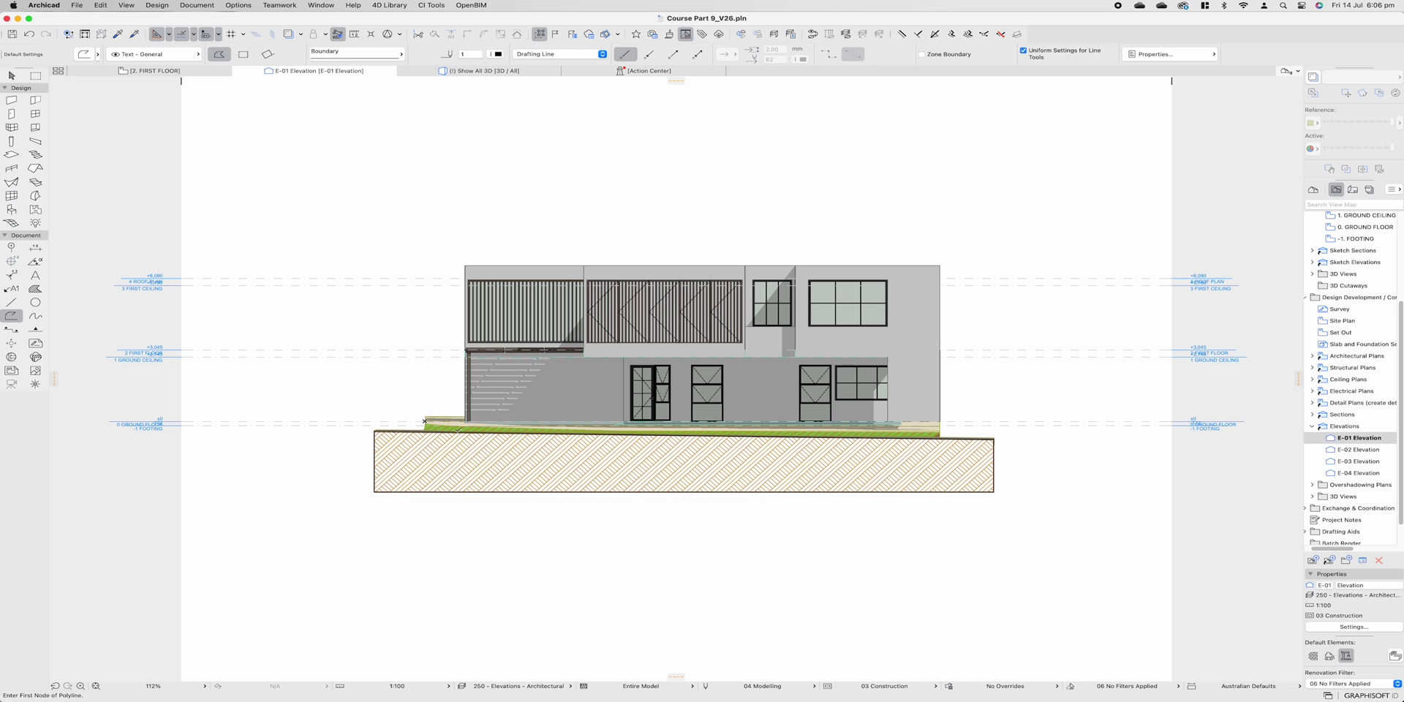
{"action": "scroll", "coordinate": [416, 437], "scroll_direction": "up", "scroll_amount": 10}
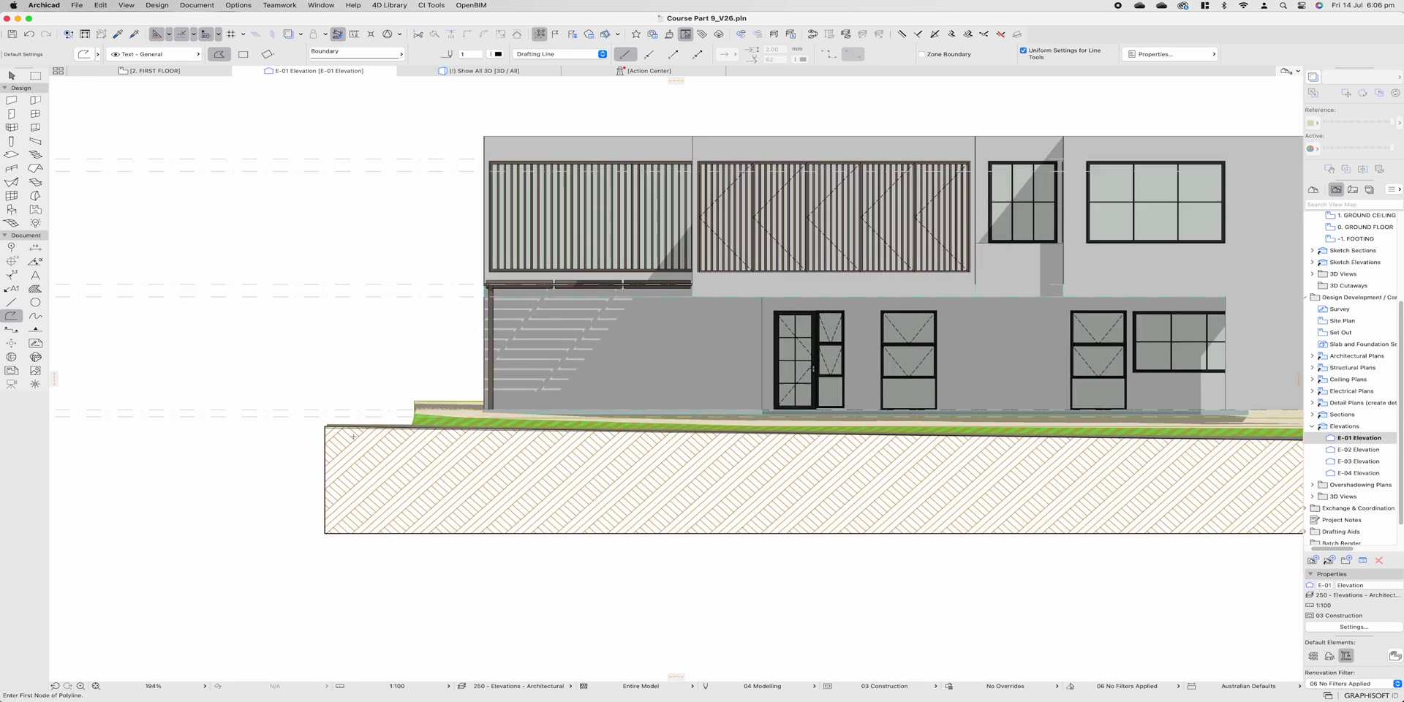
{"action": "key", "text": "Escape"}
{"action": "left_click", "coordinate": [306, 410]}
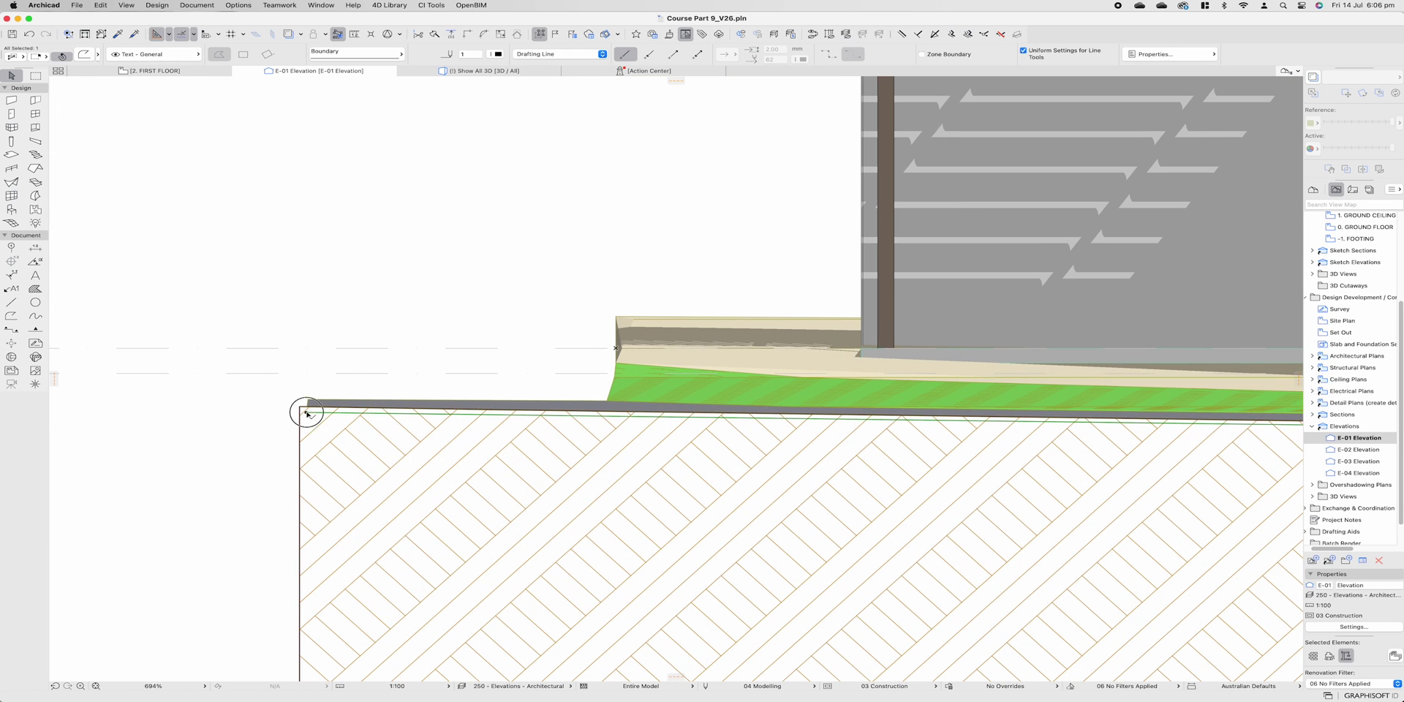
{"action": "left_click", "coordinate": [306, 412]}
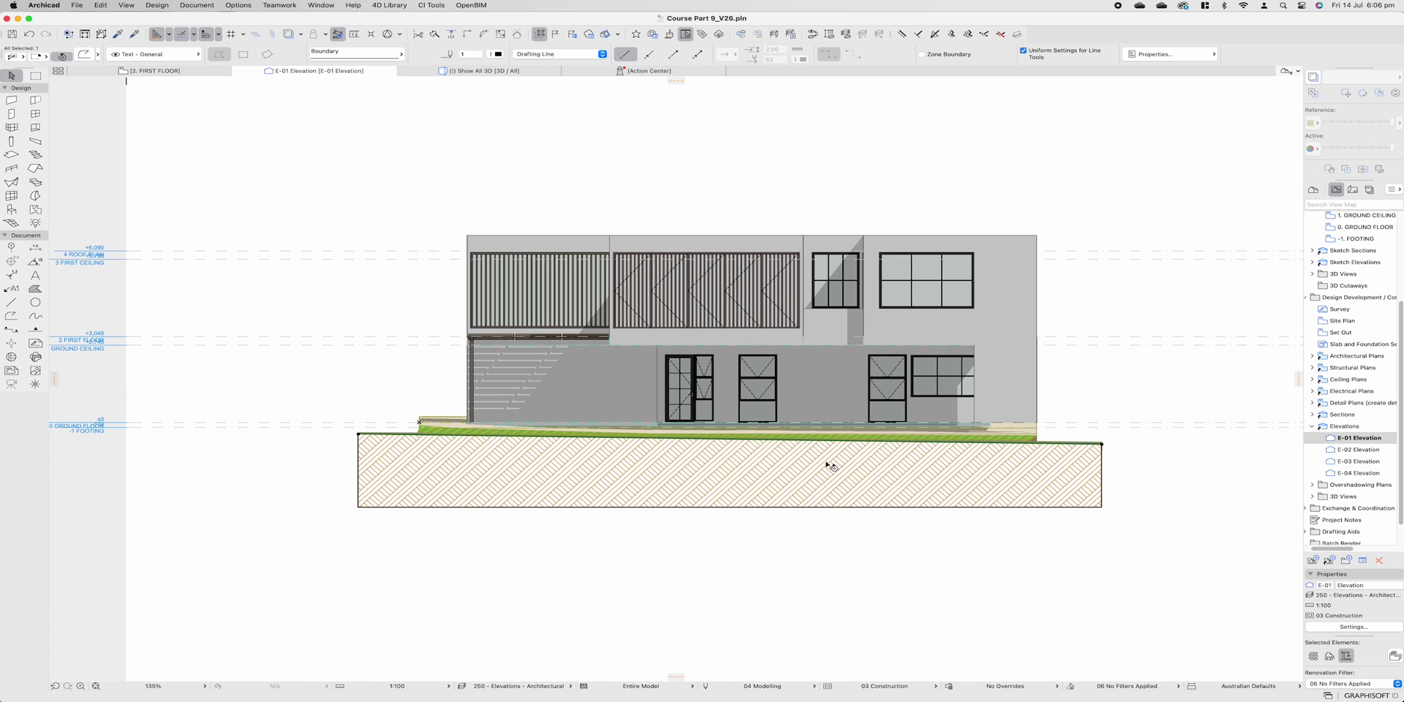
{"action": "key", "text": "Escape"}
- Move the E-01 marker up to the front of the house on the first-floor plan and open the elevation
{"action": "left_click", "coordinate": [175, 70]}
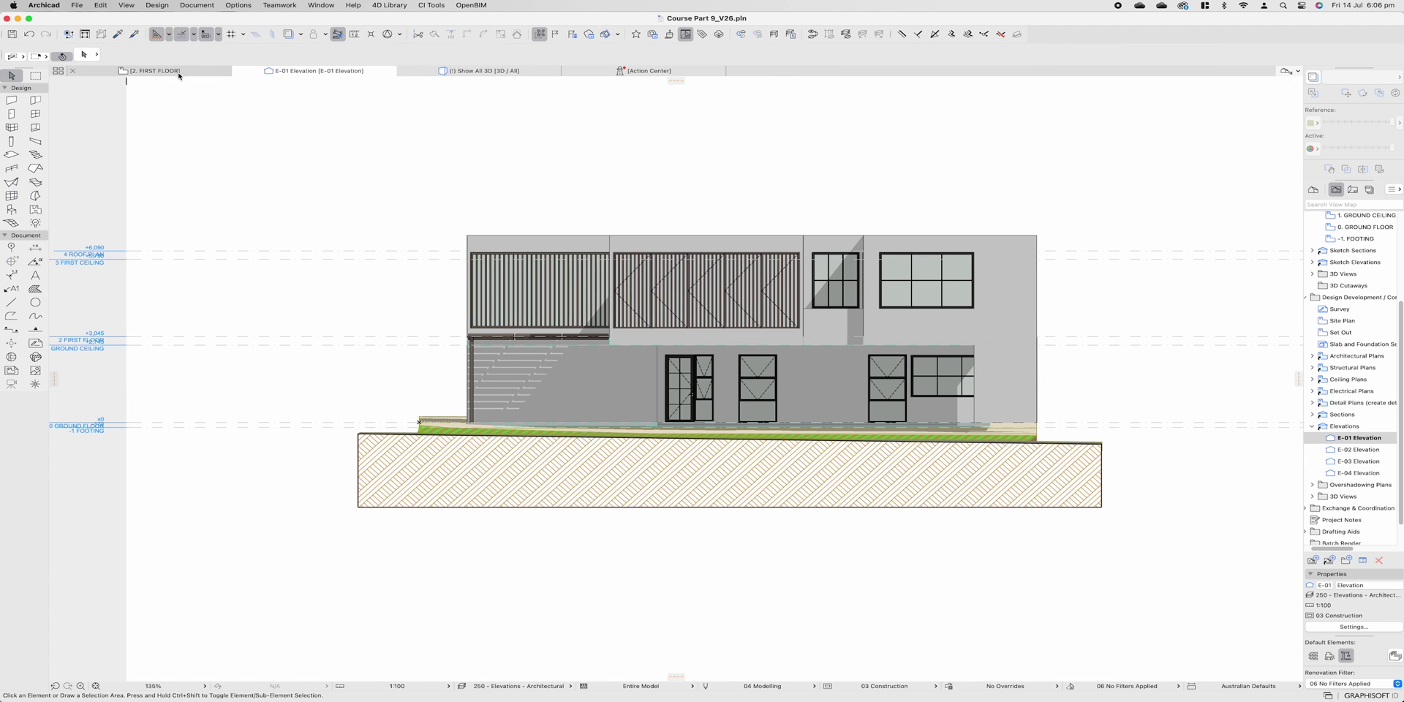
{"action": "left_click", "coordinate": [676, 509]}
{"action": "left_click", "coordinate": [677, 510]}
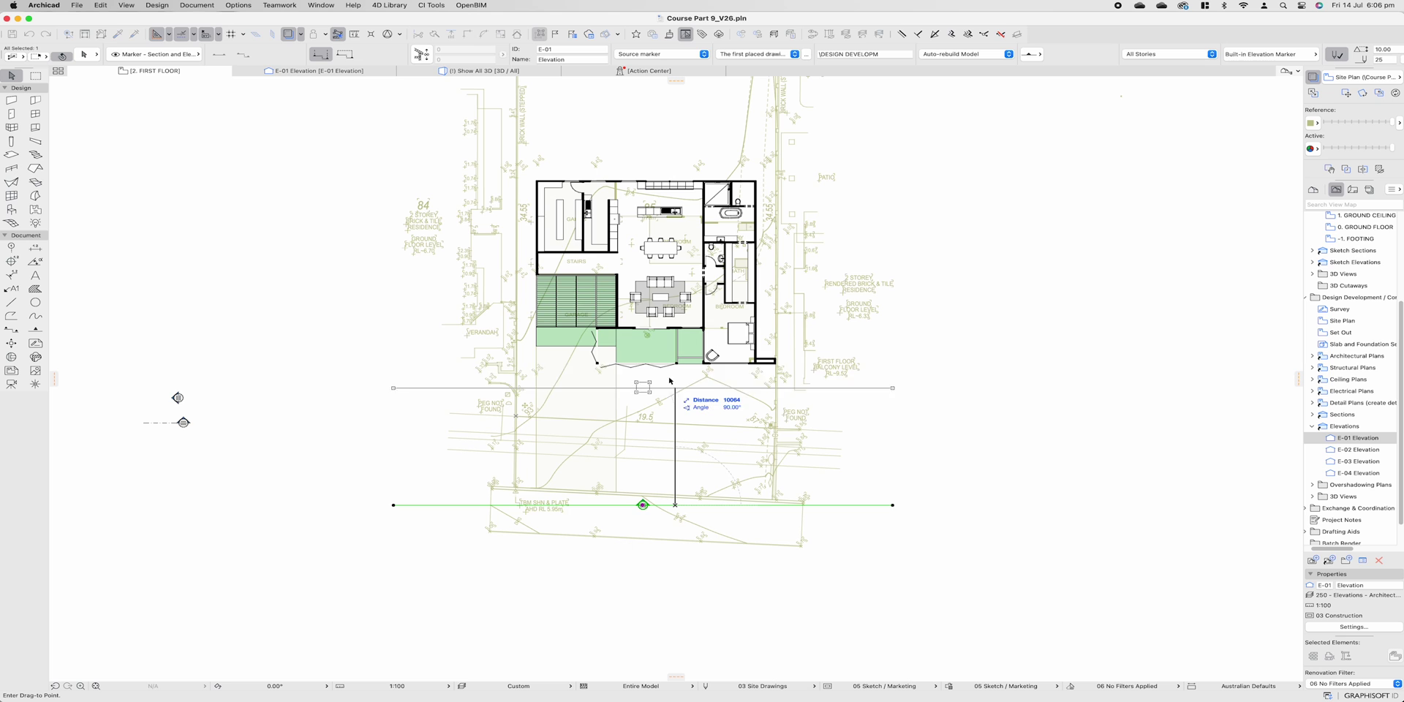
{"action": "left_click", "coordinate": [643, 367]}
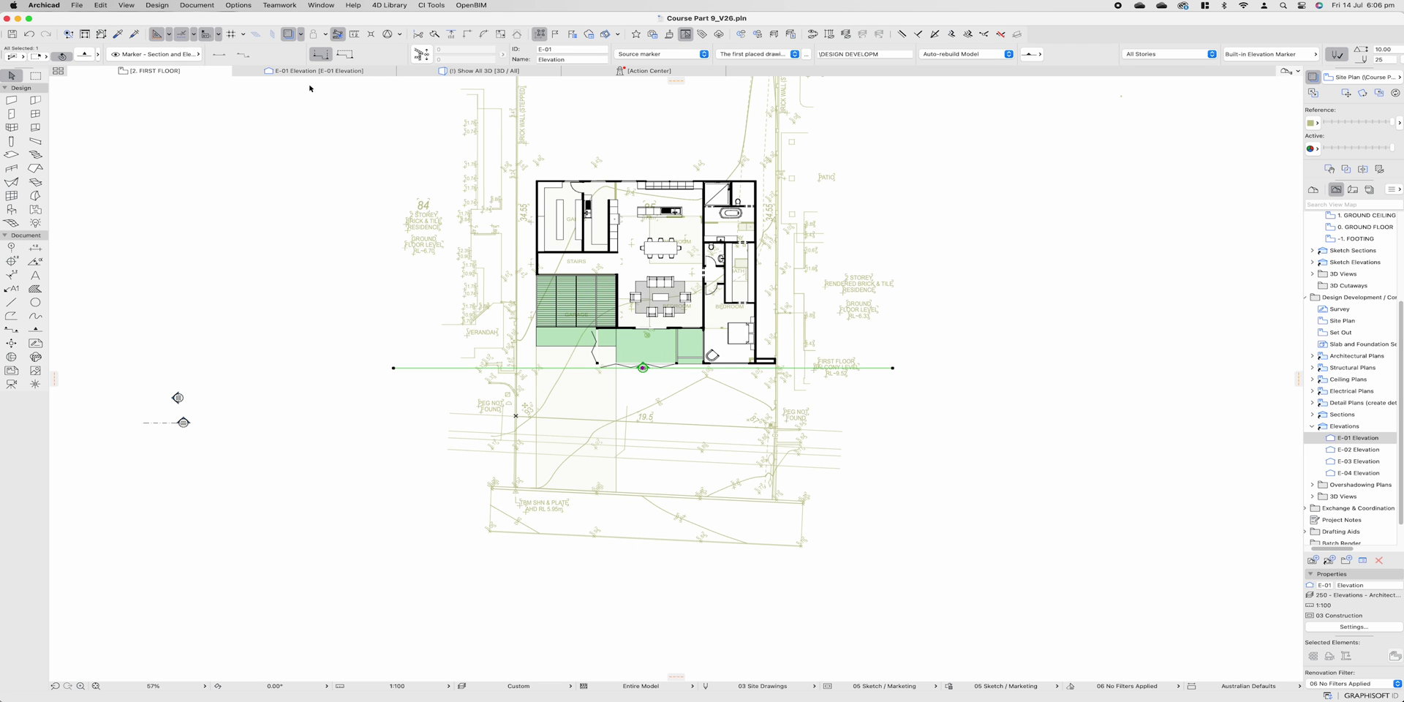
{"action": "left_click", "coordinate": [644, 393]}
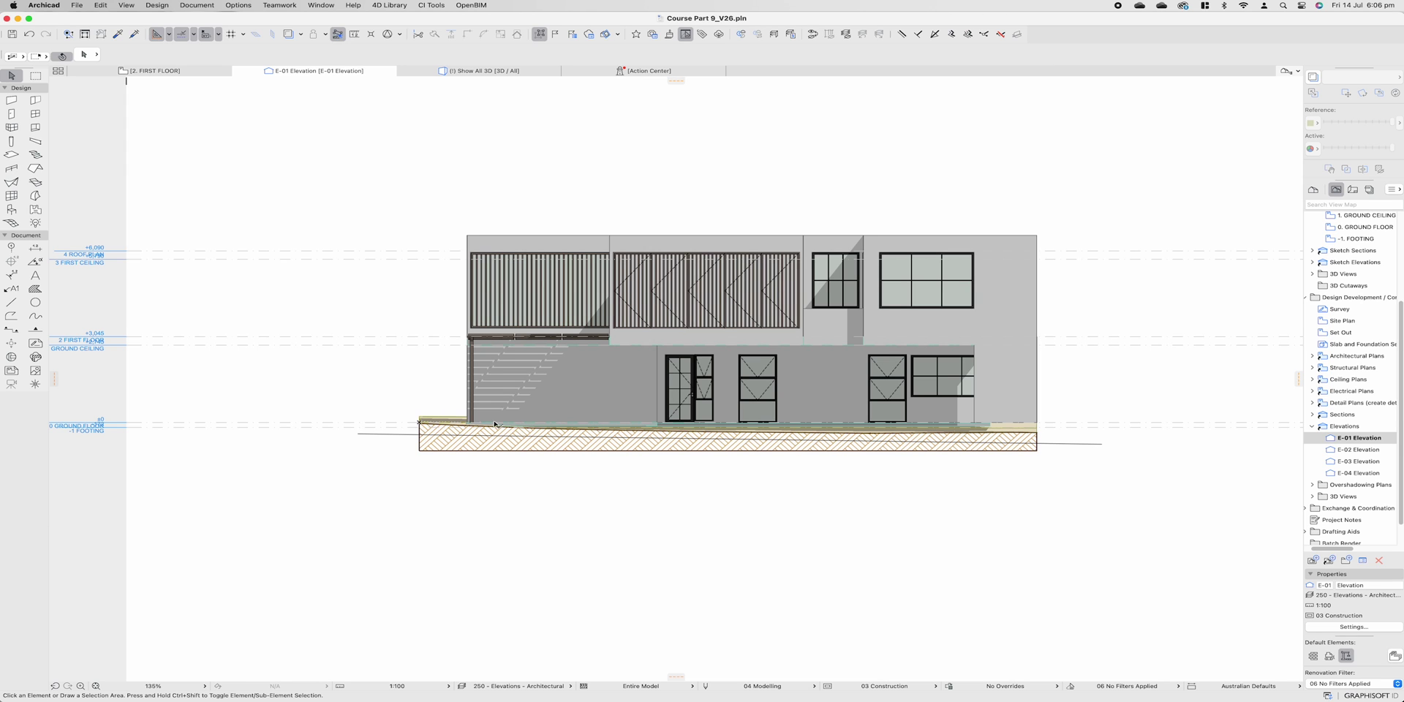
- Trace the terrain's top edge at the house with a multi-point polyline using the existing ground line's settings
{"action": "left_click", "coordinate": [1065, 444], "text": "alt"}
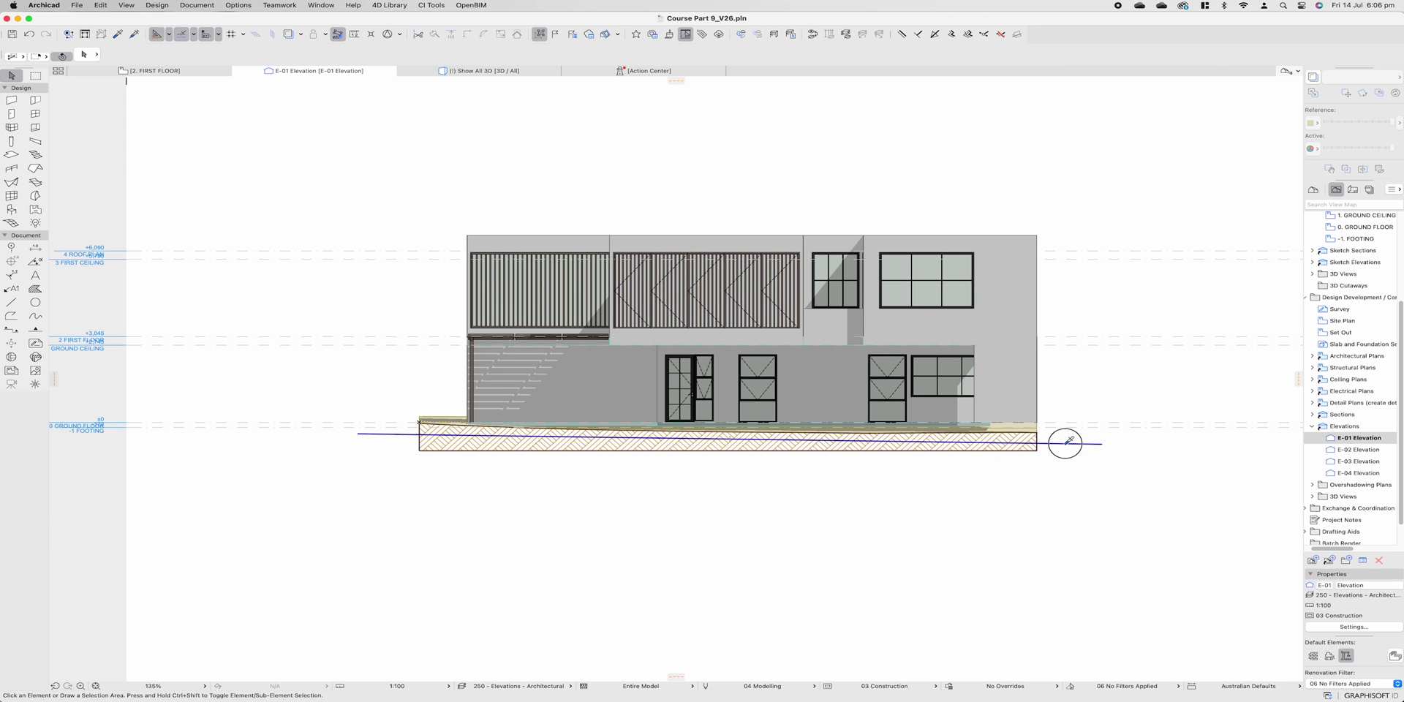
{"action": "scroll", "coordinate": [1042, 432], "scroll_direction": "up", "scroll_amount": 2}
{"action": "scroll", "coordinate": [1046, 432], "scroll_direction": "up", "scroll_amount": 2}
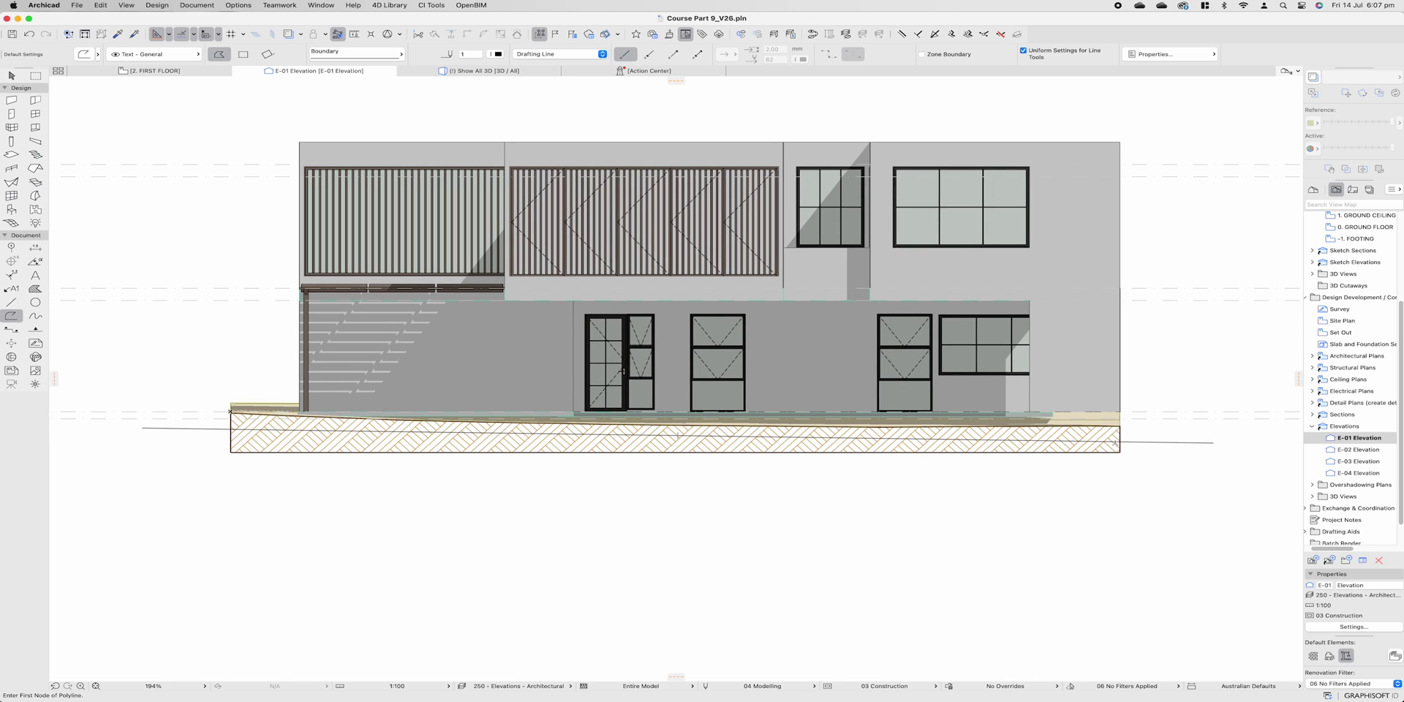
{"action": "left_click", "coordinate": [1119, 427]}
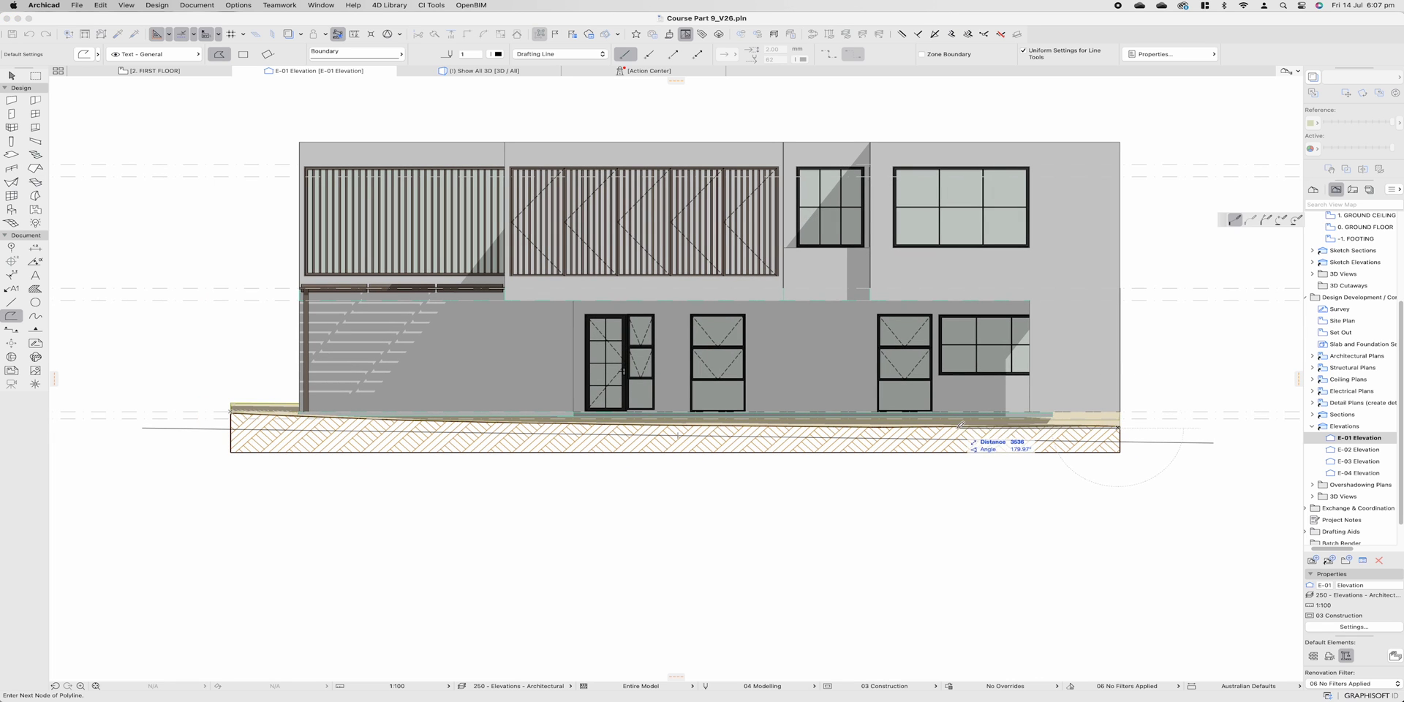
{"action": "left_click", "coordinate": [807, 427]}
{"action": "left_click", "coordinate": [621, 424]}
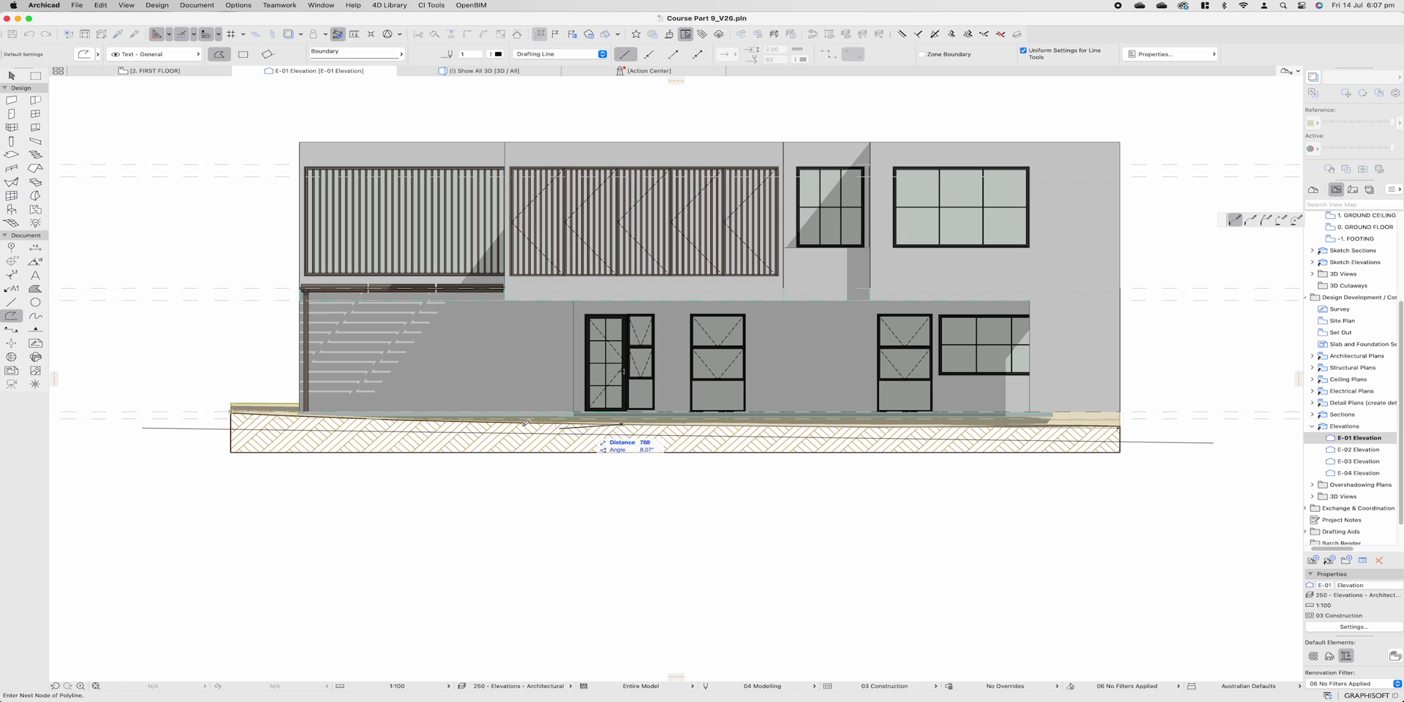
{"action": "left_click", "coordinate": [371, 419]}
{"action": "left_click", "coordinate": [231, 412]}
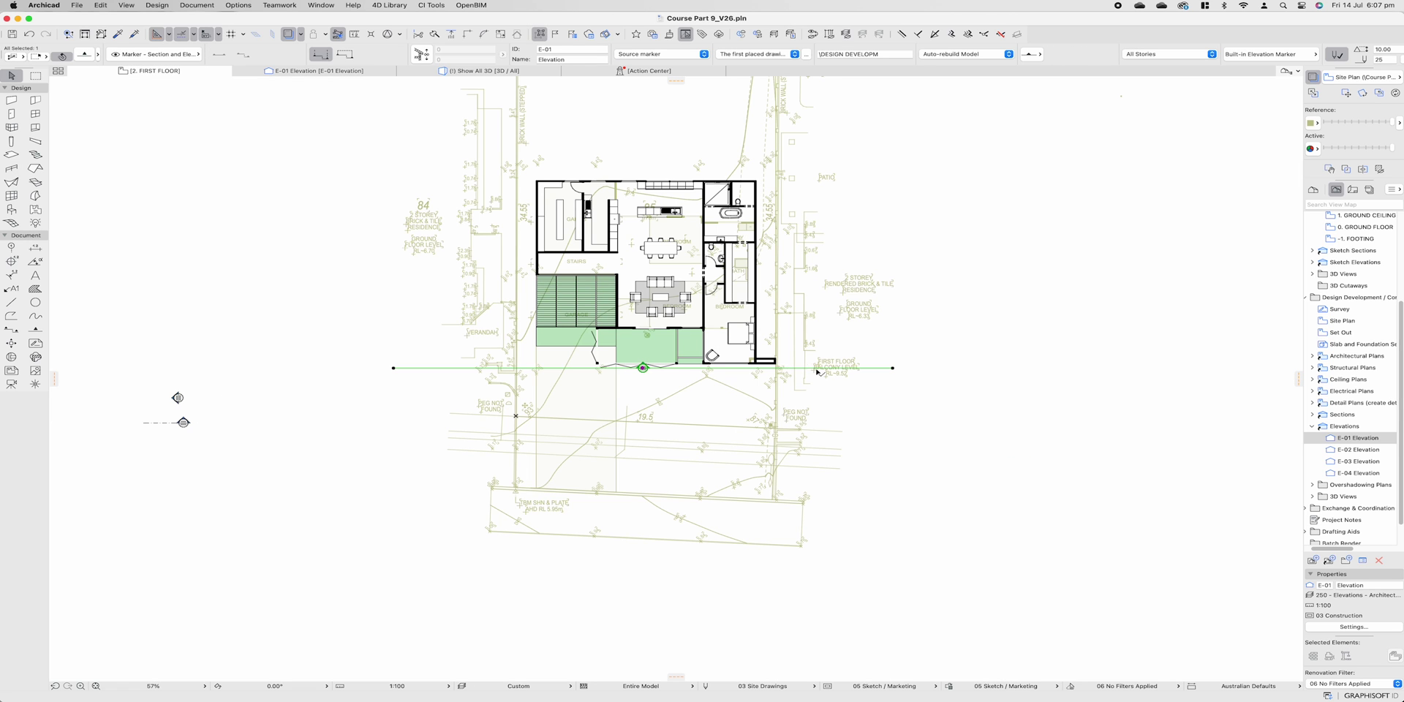
- Move the E-01 marker line back out to the street side of the site on the first-floor plan and reopen the elevation
{"action": "left_click", "coordinate": [790, 368]}
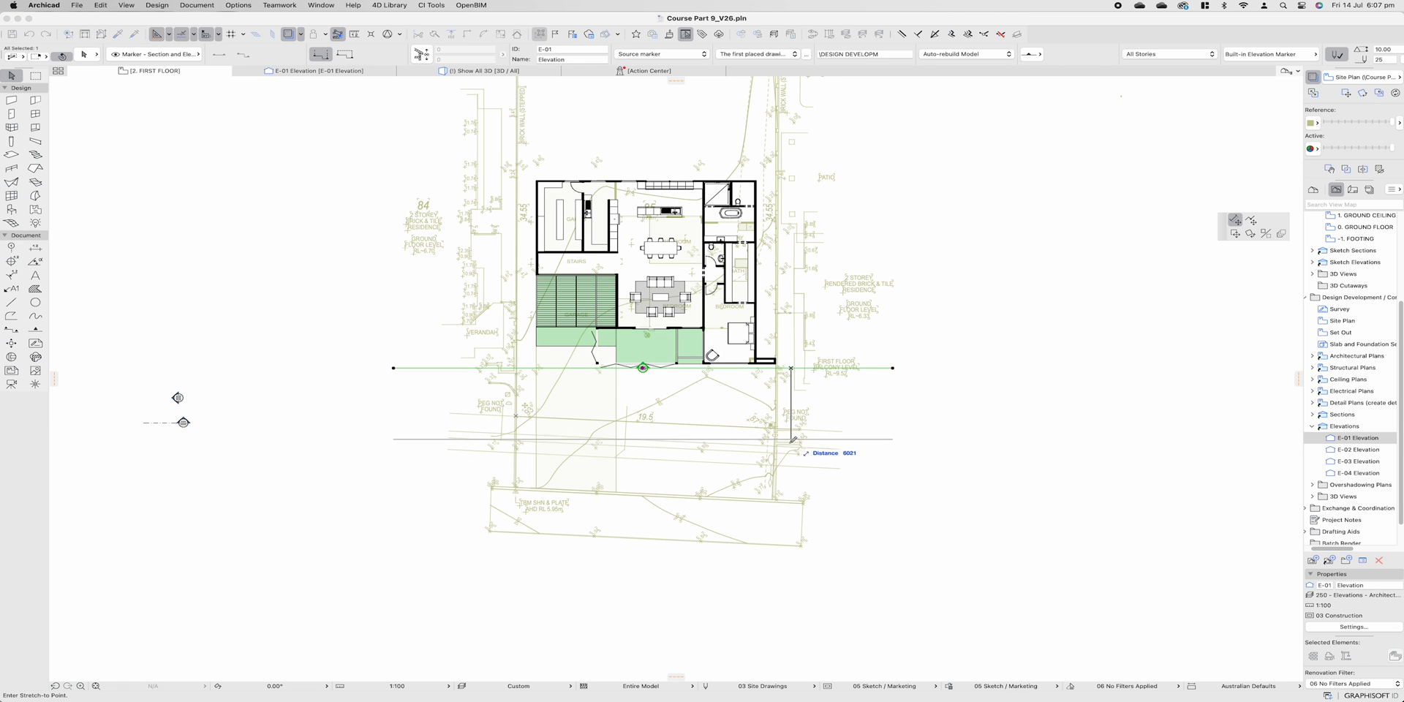
{"action": "left_click", "coordinate": [805, 511]}
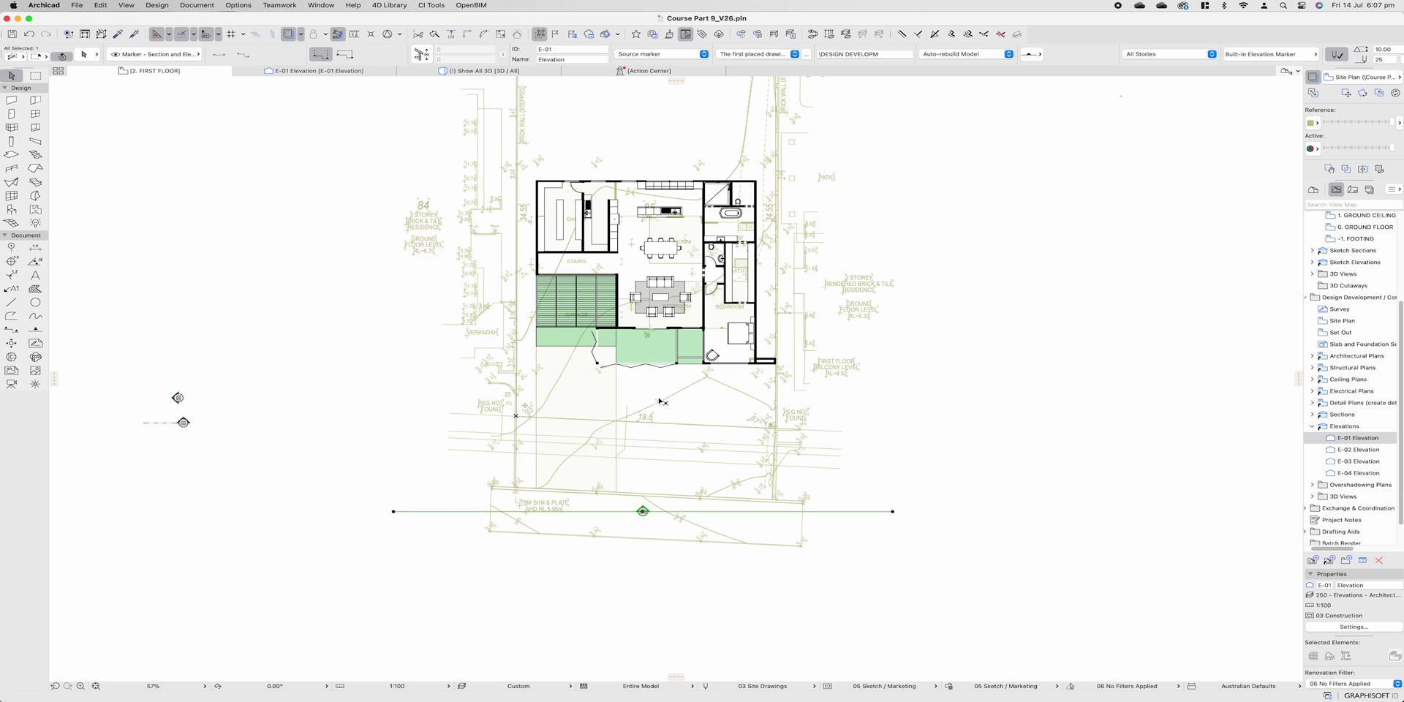
{"action": "key", "text": "Escape"}
{"action": "left_click", "coordinate": [319, 70]}
- Hide the layer of the existing-site terrain mesh in the E-01 elevation
{"action": "right_click", "coordinate": [1026, 475]}
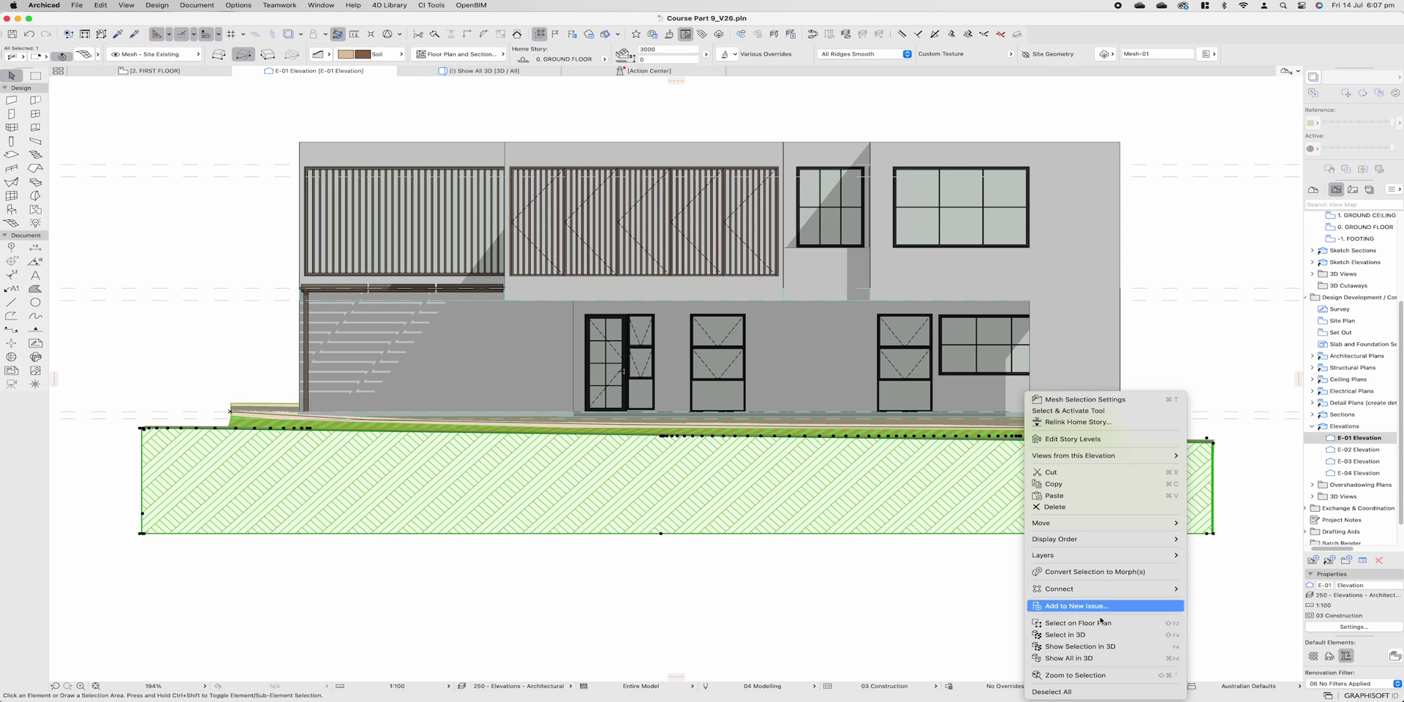
{"action": "mouse_move", "coordinate": [1119, 588]}
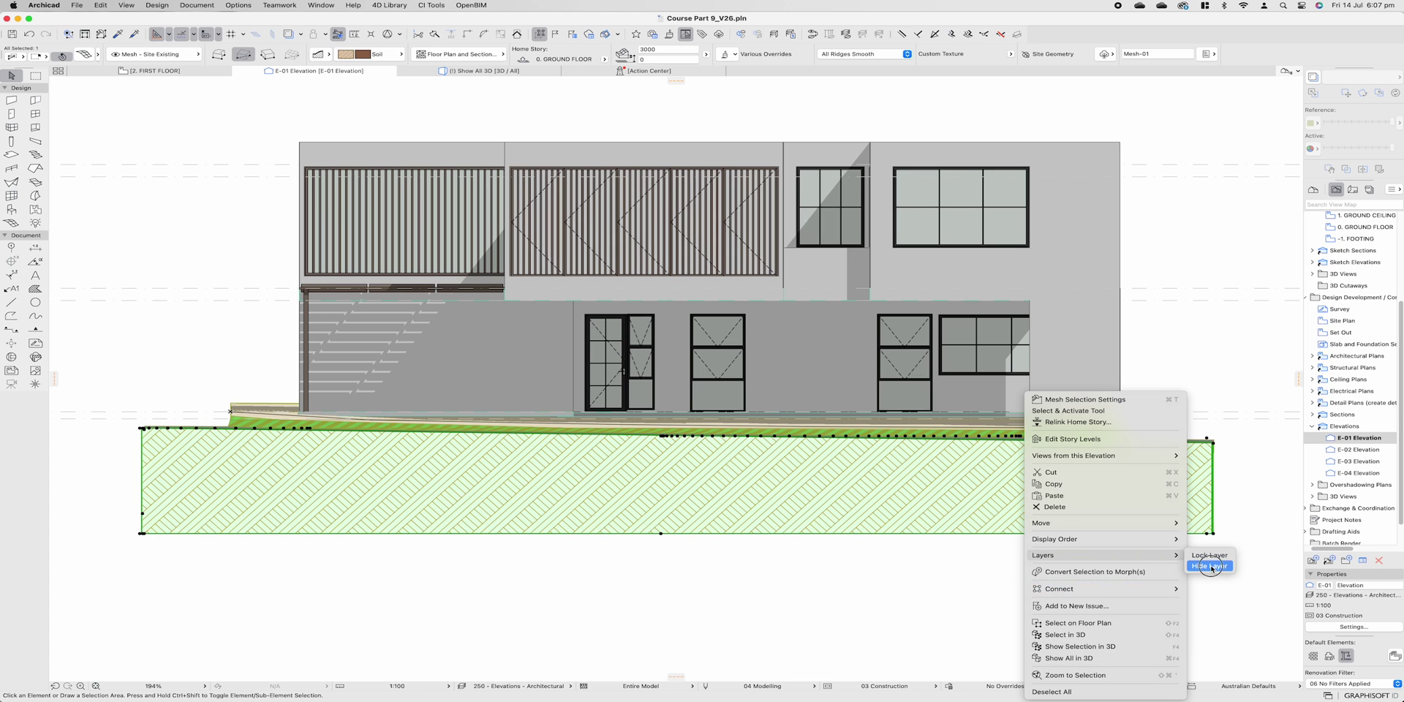
{"action": "left_click", "coordinate": [1220, 564]}
{"action": "scroll", "coordinate": [759, 506], "scroll_direction": "down", "scroll_amount": 5}
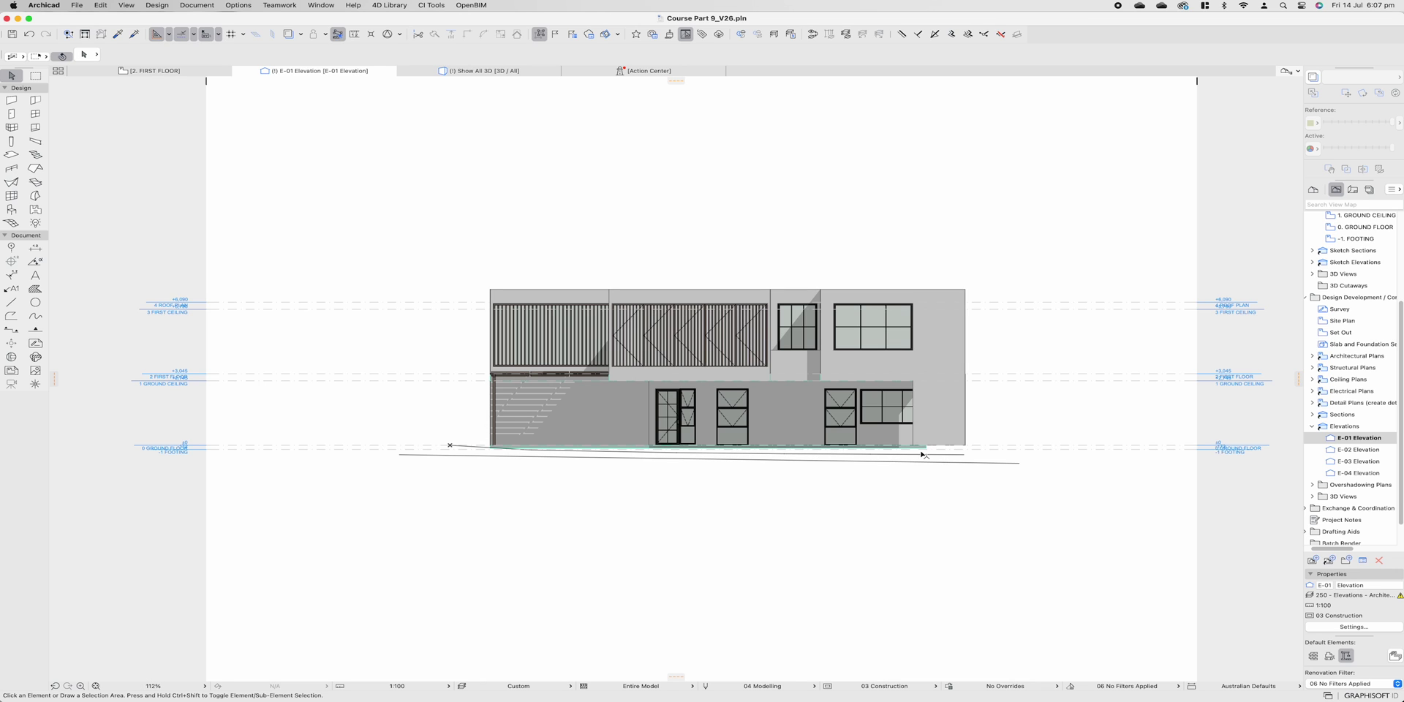
- Stretch the end node of the upper ground polyline horizontally to align with the end of the lower ground line
{"action": "left_click", "coordinate": [965, 454]}
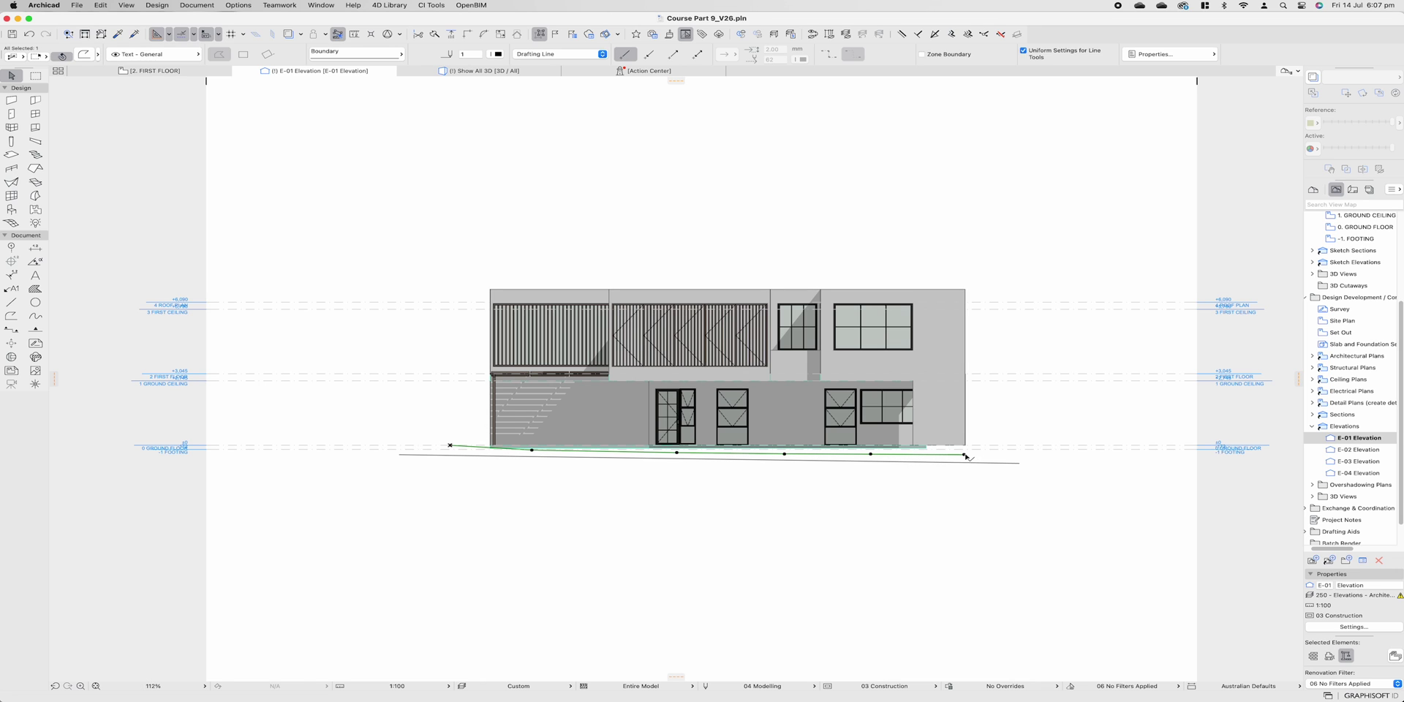
{"action": "left_click", "coordinate": [965, 455]}
{"action": "left_click", "coordinate": [1019, 454]}
{"action": "key", "text": "Escape"}
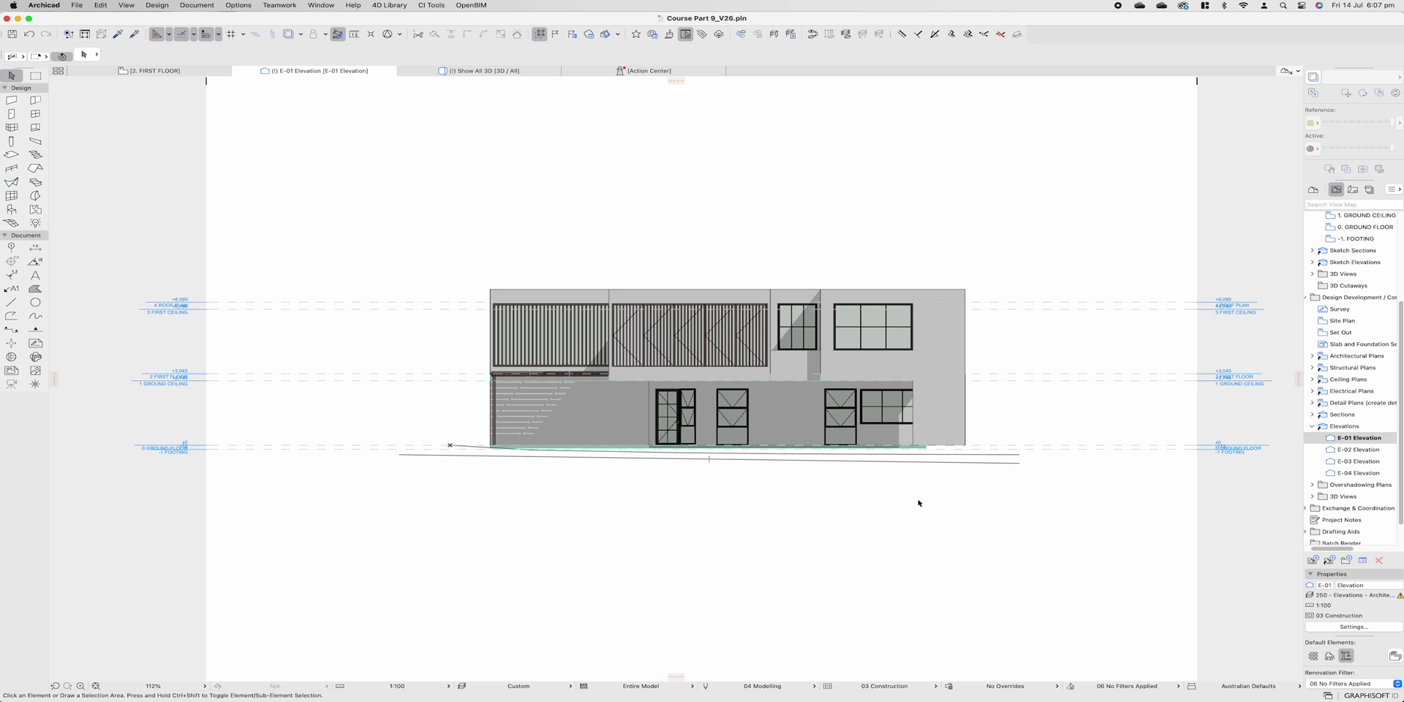
- Set up the Fill tool with polygon geometry, the Alfresco Area solid fill and foreground pen 5
{"action": "scroll", "coordinate": [903, 499], "scroll_direction": "up", "scroll_amount": 3}
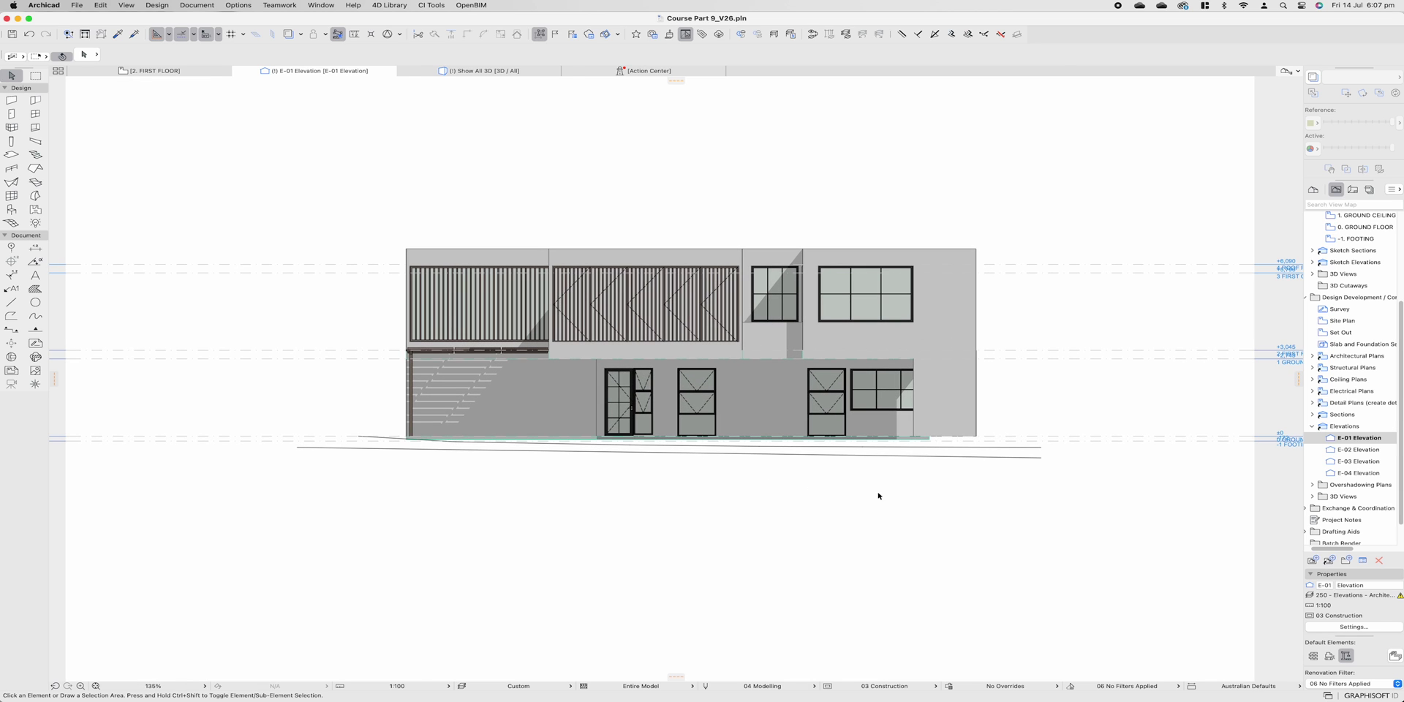
{"action": "left_click", "coordinate": [33, 291]}
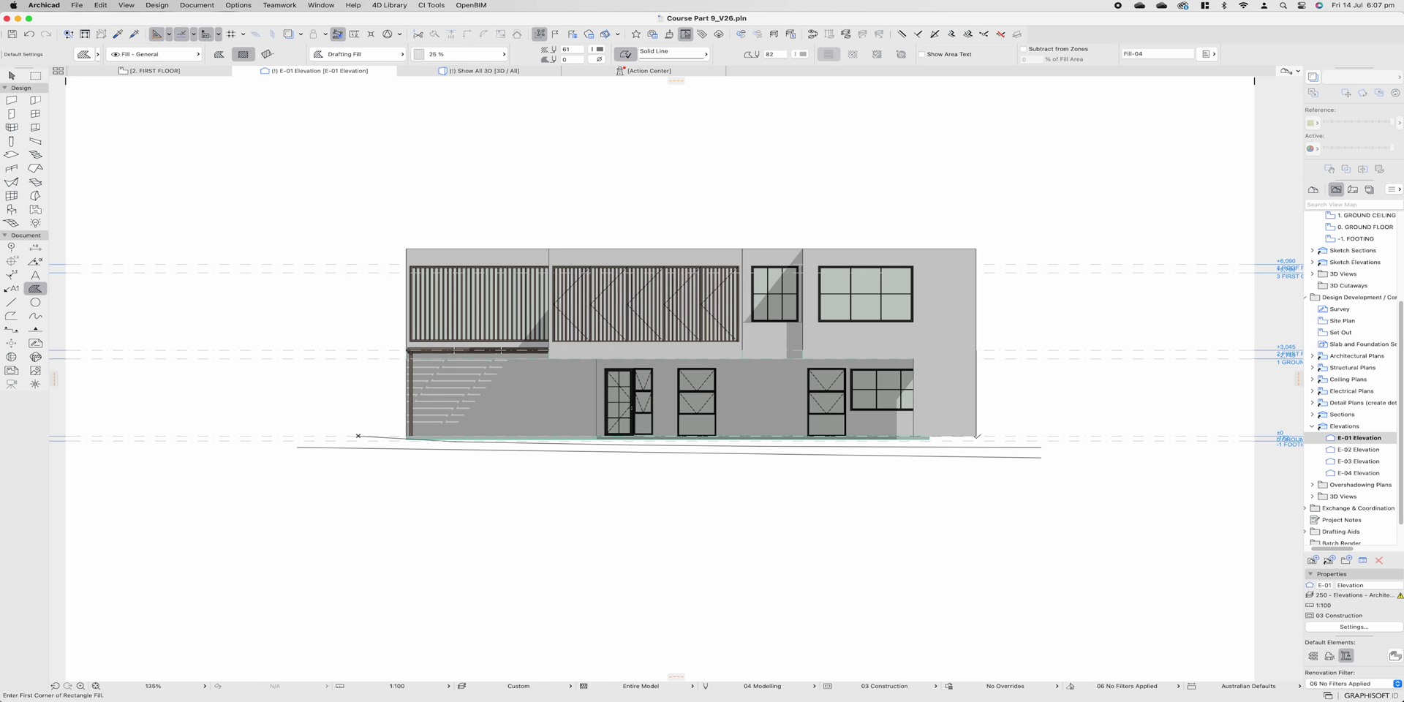
{"action": "scroll", "coordinate": [889, 530], "scroll_direction": "up", "scroll_amount": 3}
{"action": "left_click", "coordinate": [252, 419]}
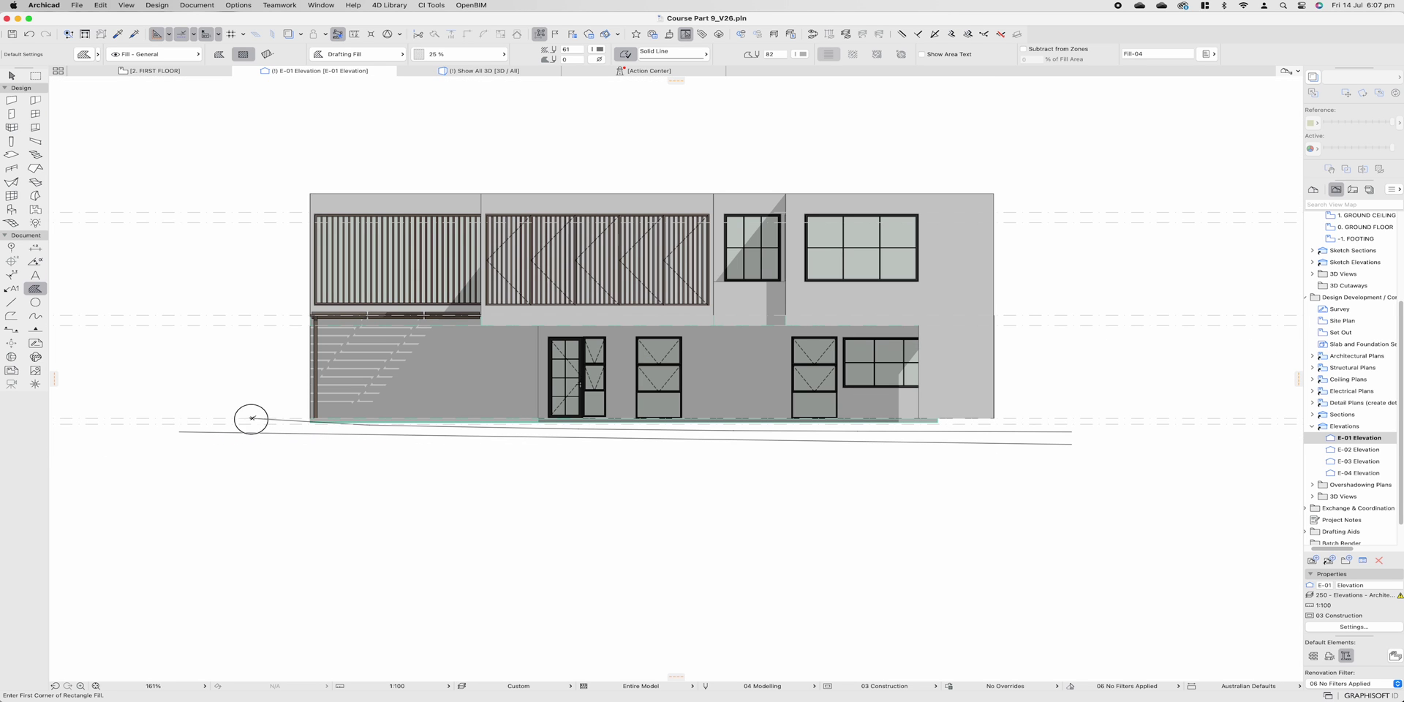
{"action": "left_click", "coordinate": [218, 56]}
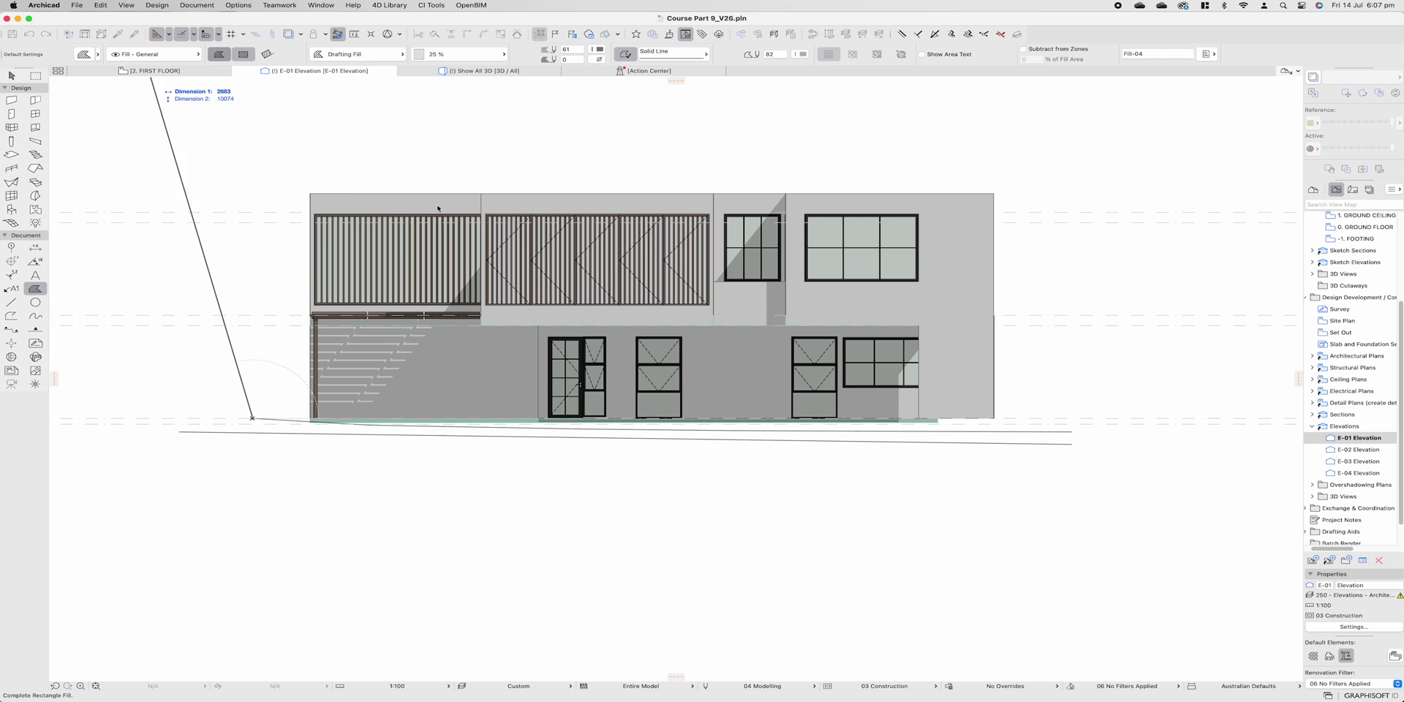
{"action": "left_click", "coordinate": [475, 54]}
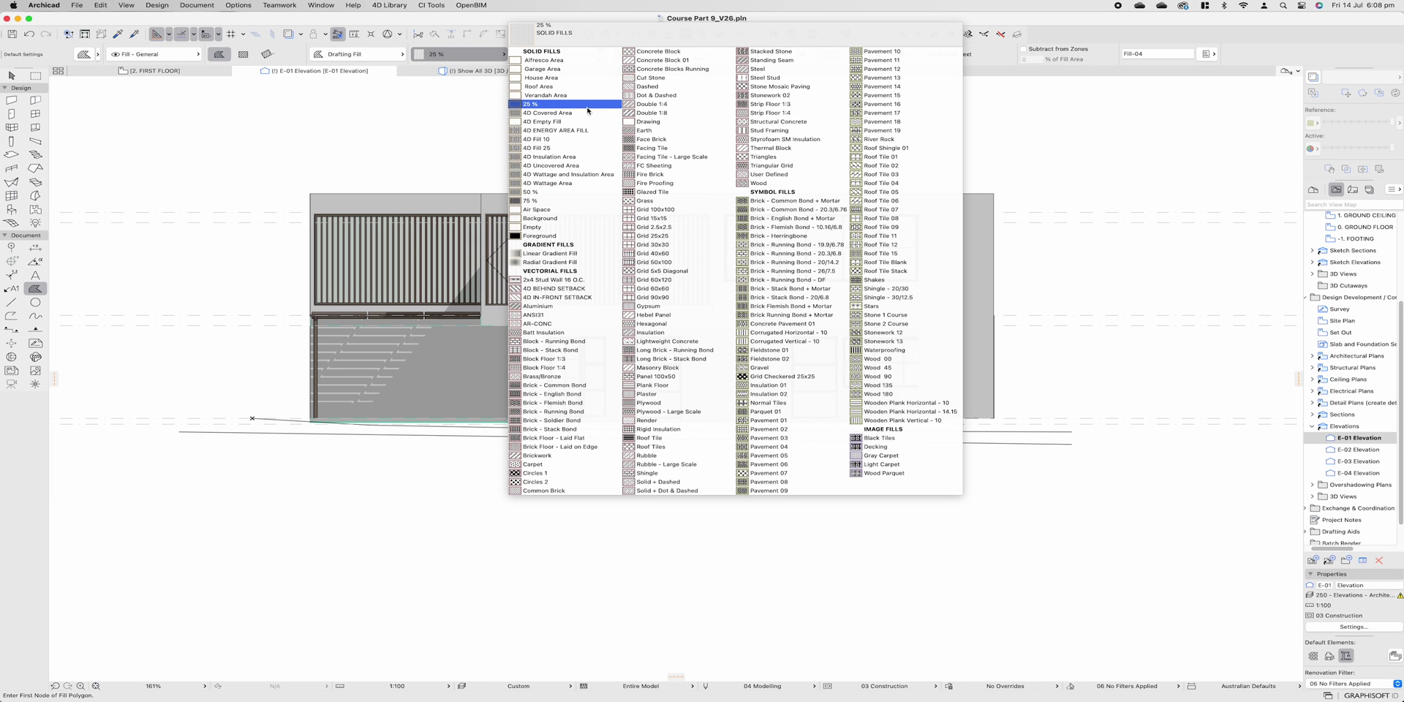
{"action": "left_click", "coordinate": [574, 60]}
{"action": "left_click", "coordinate": [596, 49]}
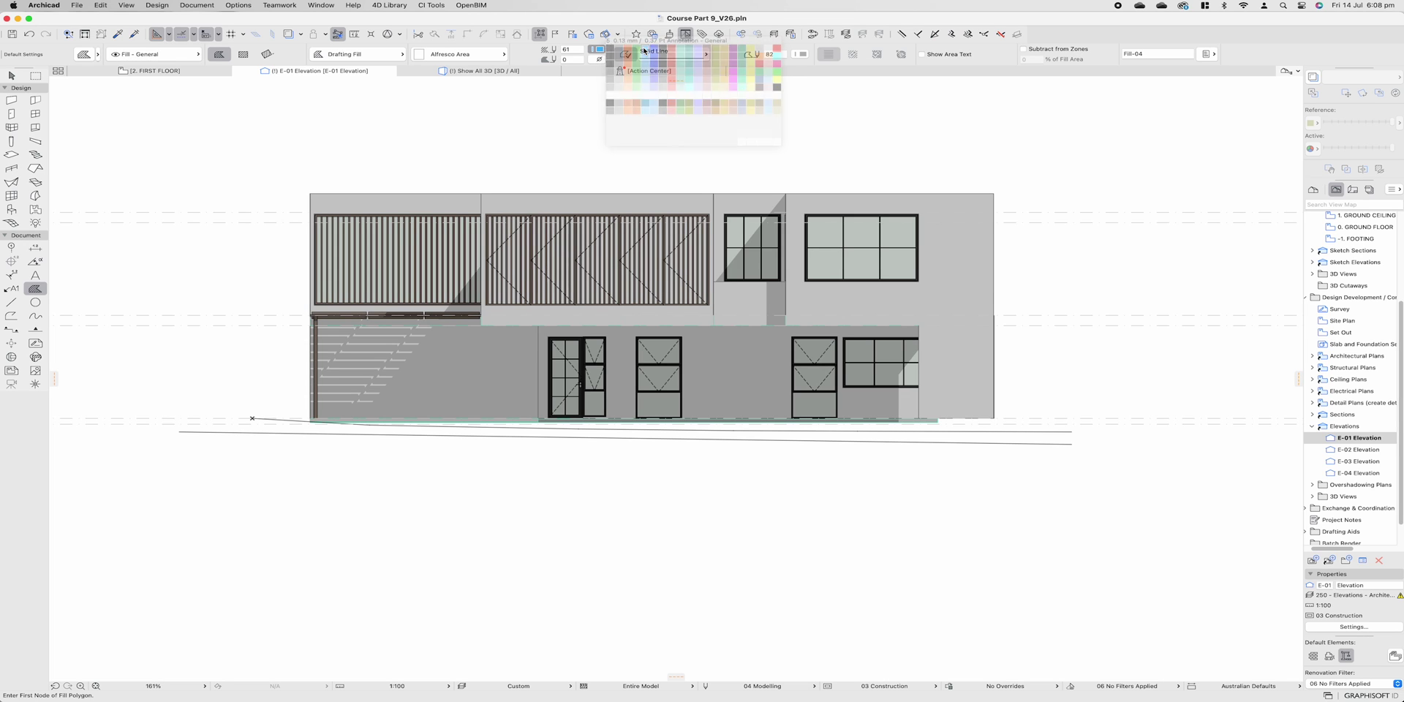
{"action": "left_click", "coordinate": [645, 51]}
- Draw a Verandah Area fill with pen 5 between the house base level and the upper ground line, from the house's left corner to the line's right end
{"action": "scroll", "coordinate": [298, 423], "scroll_direction": "up", "scroll_amount": 5}
{"action": "left_click", "coordinate": [332, 414]}
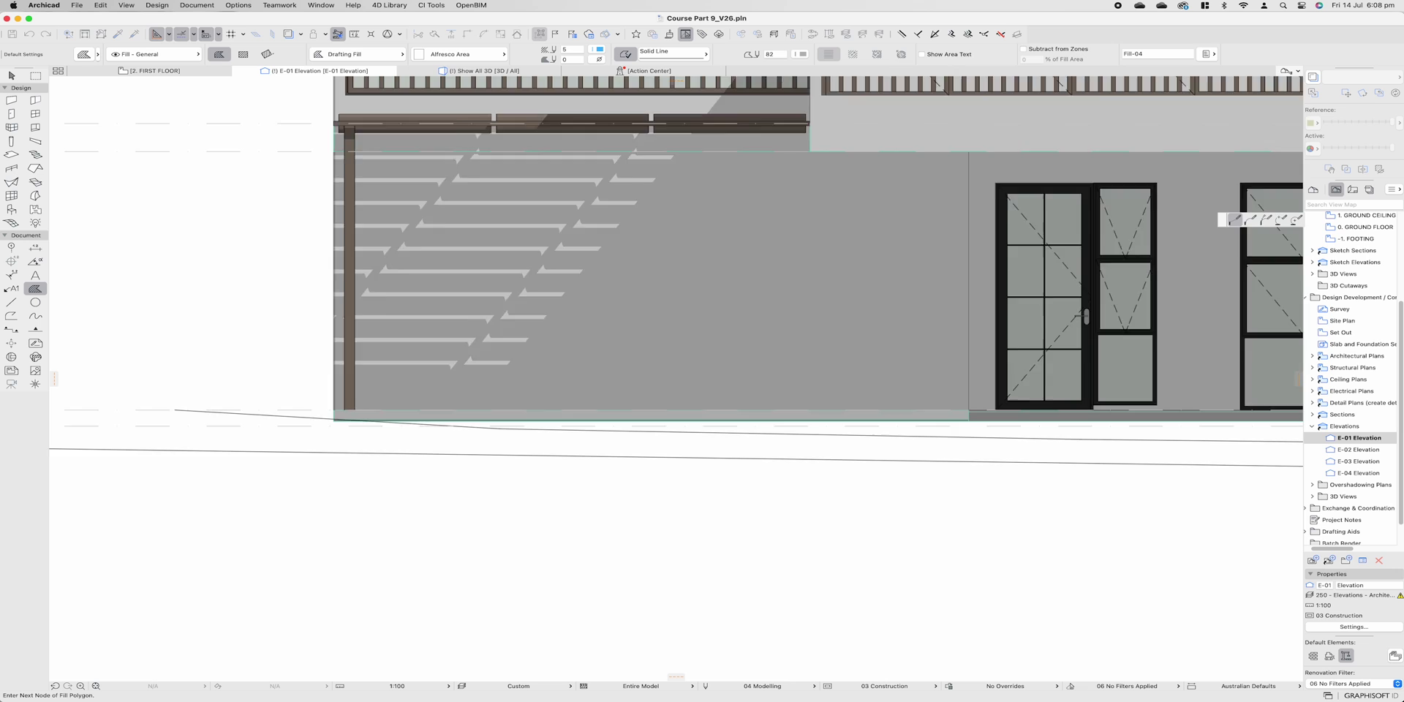
{"action": "scroll", "coordinate": [386, 419], "scroll_direction": "down", "scroll_amount": 4}
{"action": "middle_click_drag", "start_coordinate": [949, 415], "coordinate": [818, 409]}
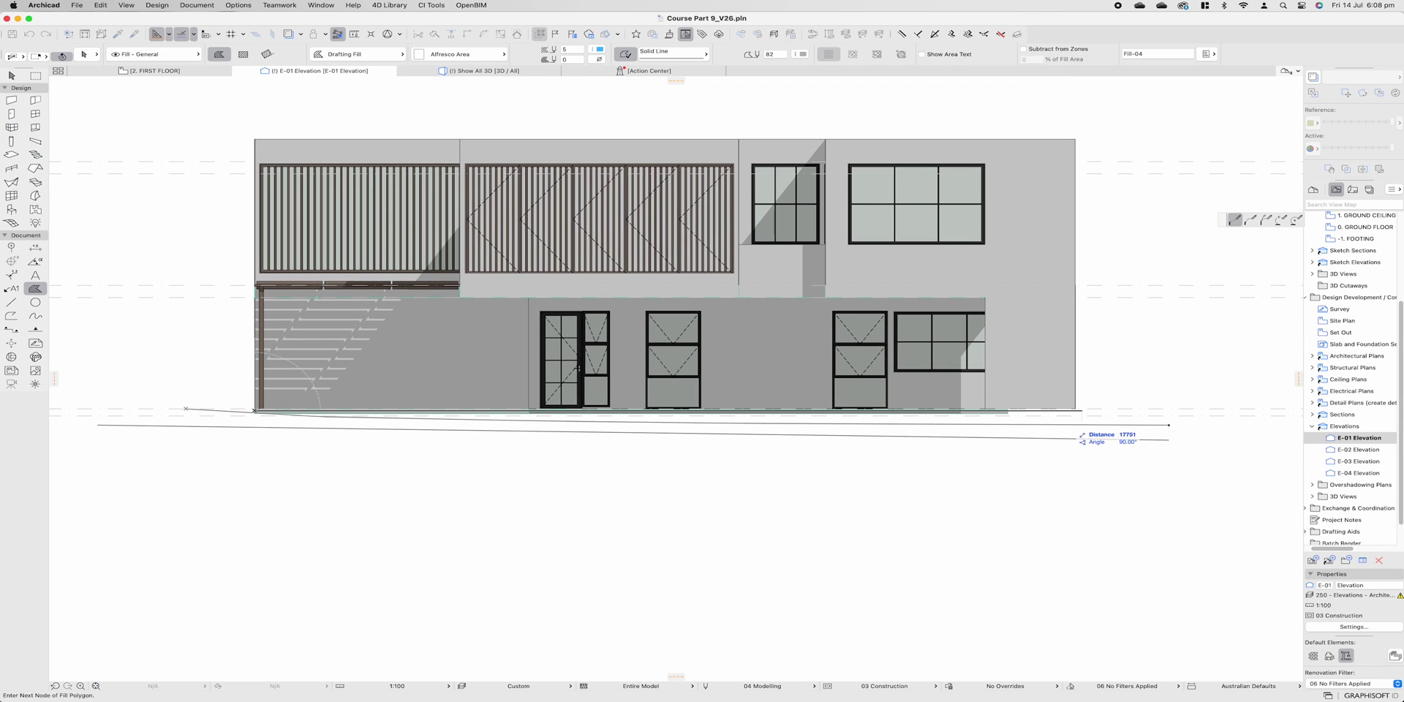
{"action": "left_click", "coordinate": [1169, 426]}
{"action": "double_click", "coordinate": [1169, 426]}
{"action": "left_click", "coordinate": [1169, 418], "text": "shift"}
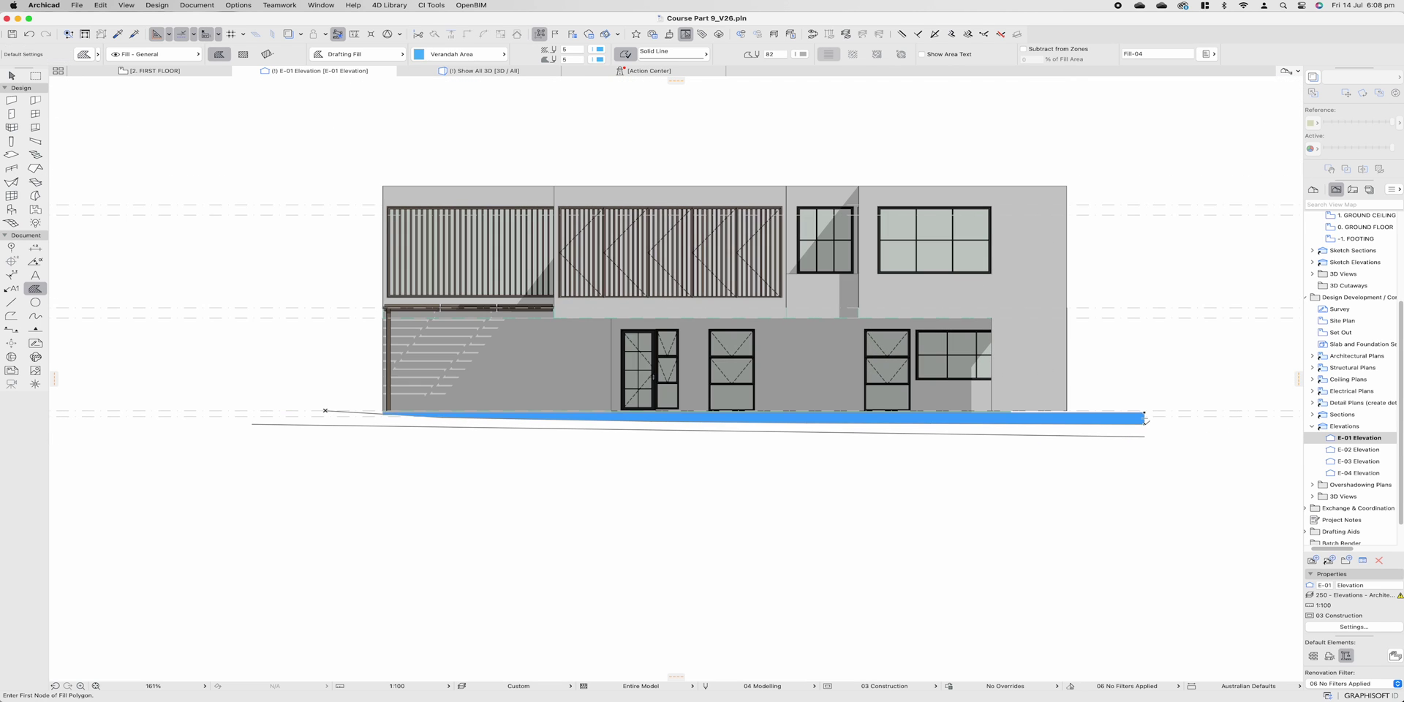
- Draw a second polygon fill below the blue fill, from the ground line's right end to the house's left corner, about 1325 mm deep
{"action": "left_click", "coordinate": [1144, 425]}
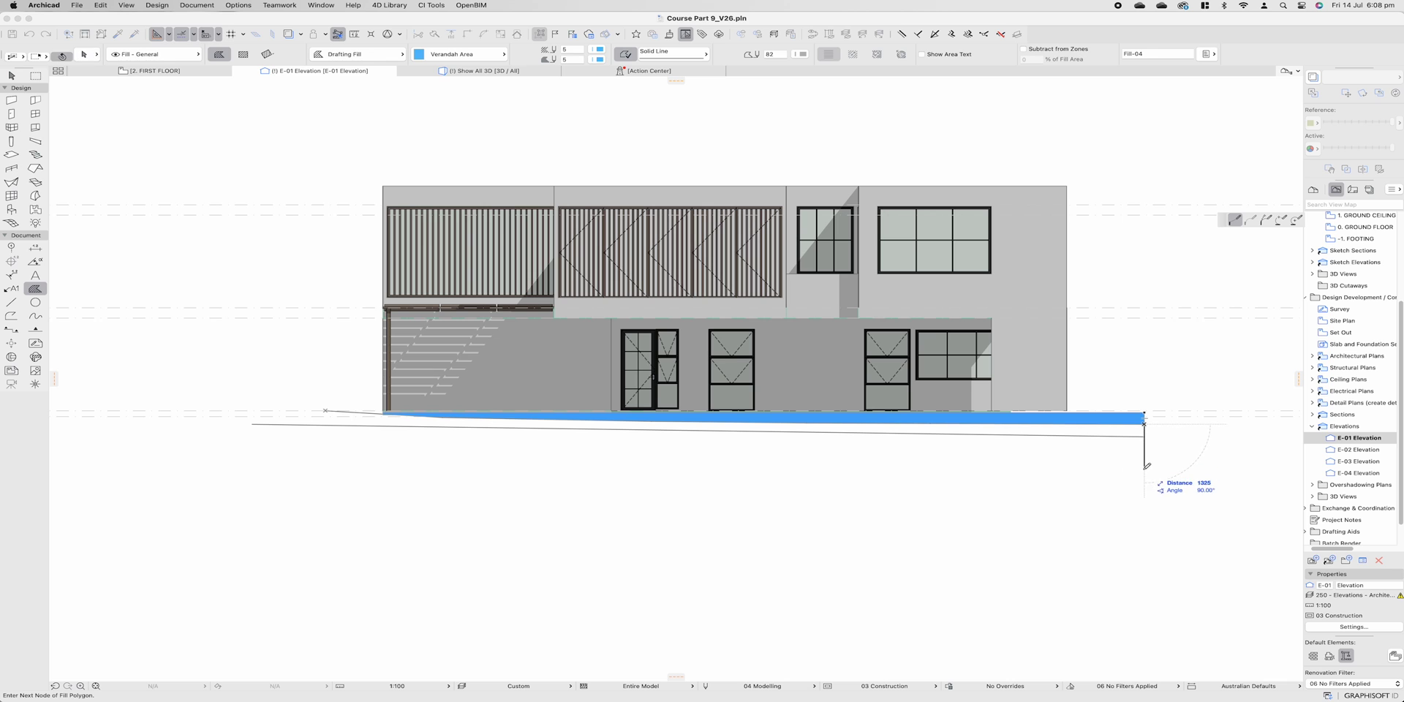
{"action": "left_click", "coordinate": [1144, 469]}
{"action": "left_click", "coordinate": [382, 469]}
{"action": "left_click", "coordinate": [382, 412]}
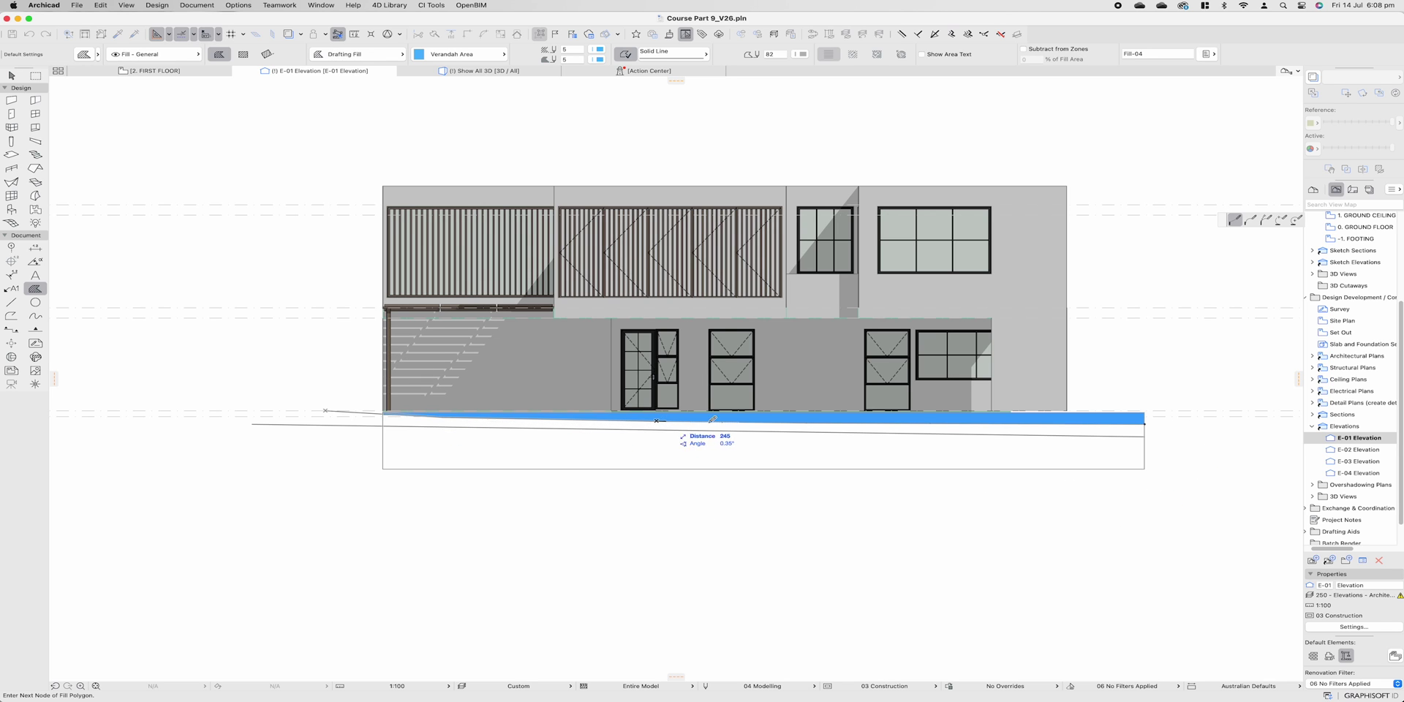
{"action": "left_click", "coordinate": [1144, 423]}
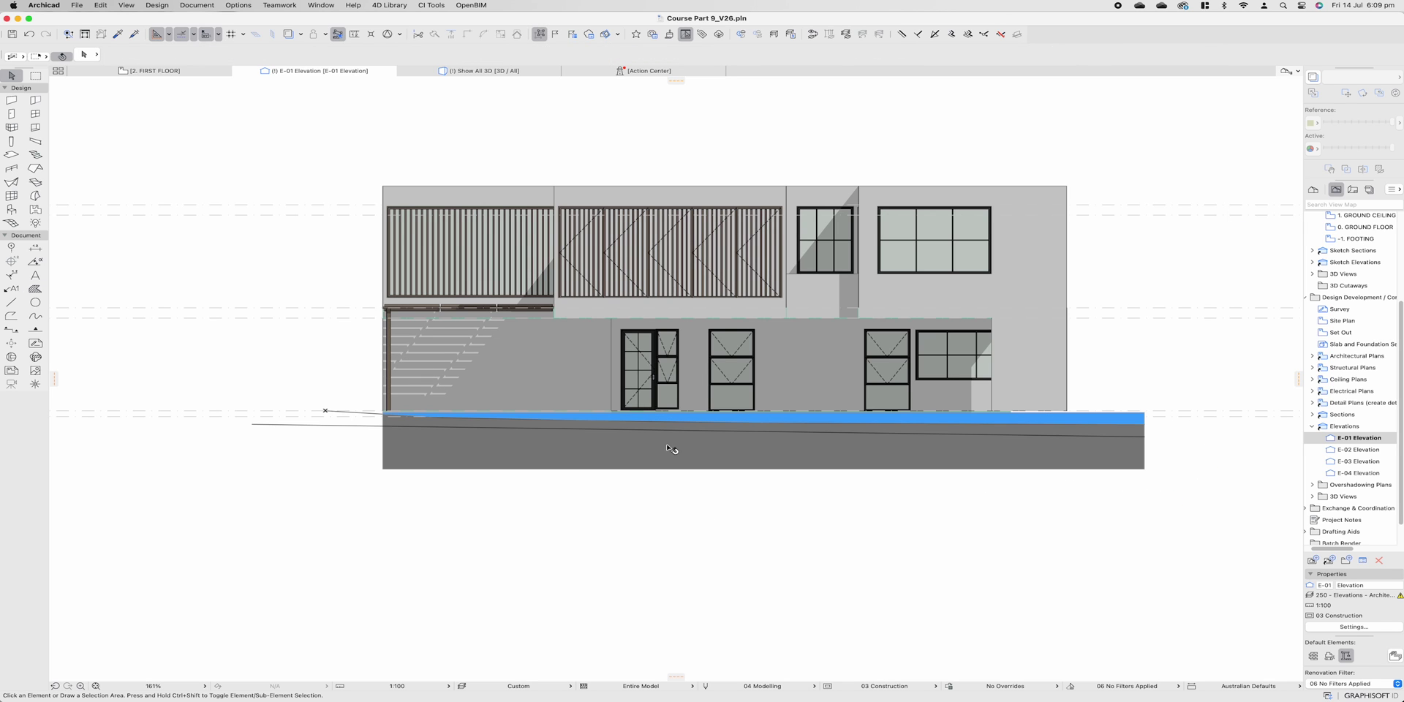
- Shorten the lower ground line by moving its left end node to the fill's left edge
{"action": "left_click", "coordinate": [299, 426]}
{"action": "left_click", "coordinate": [253, 424]}
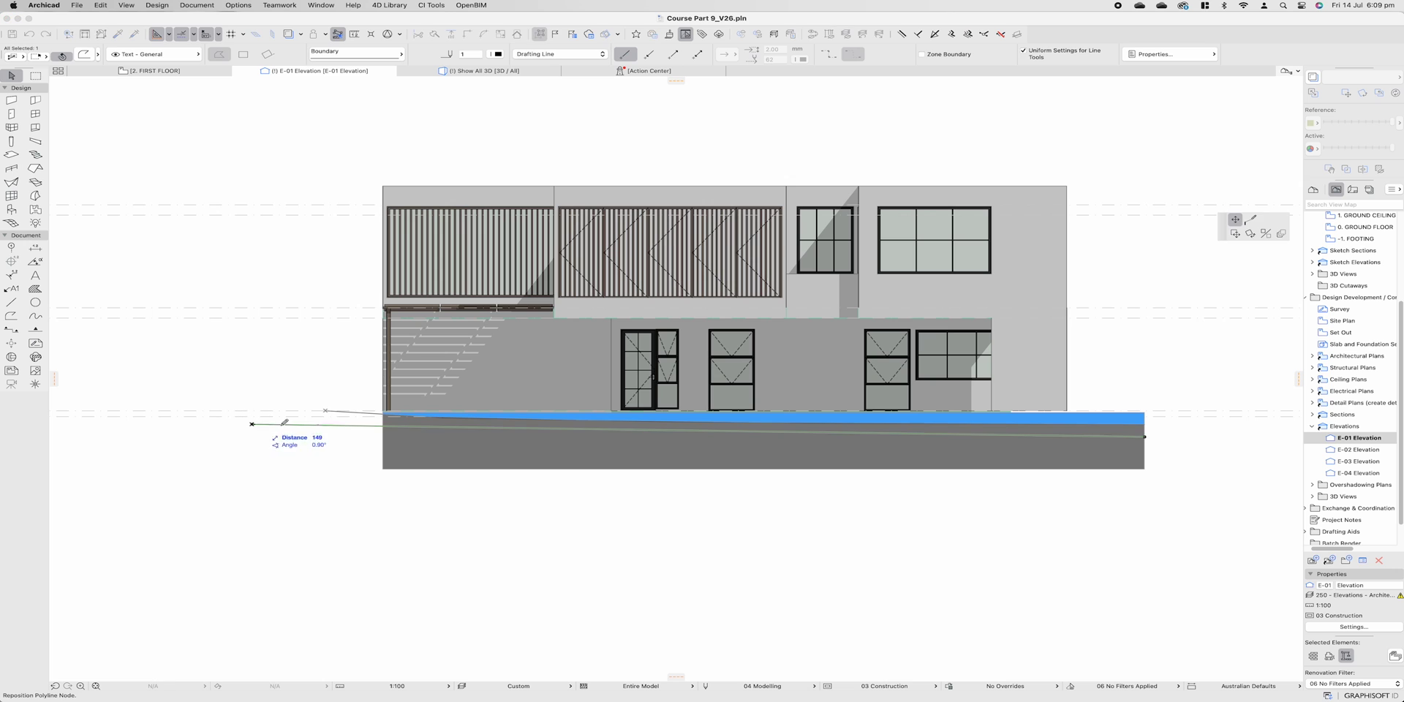
{"action": "left_click", "coordinate": [382, 426]}
- Move the left end node of the upper ground polyline to the house's lower left corner
{"action": "left_click", "coordinate": [326, 409]}
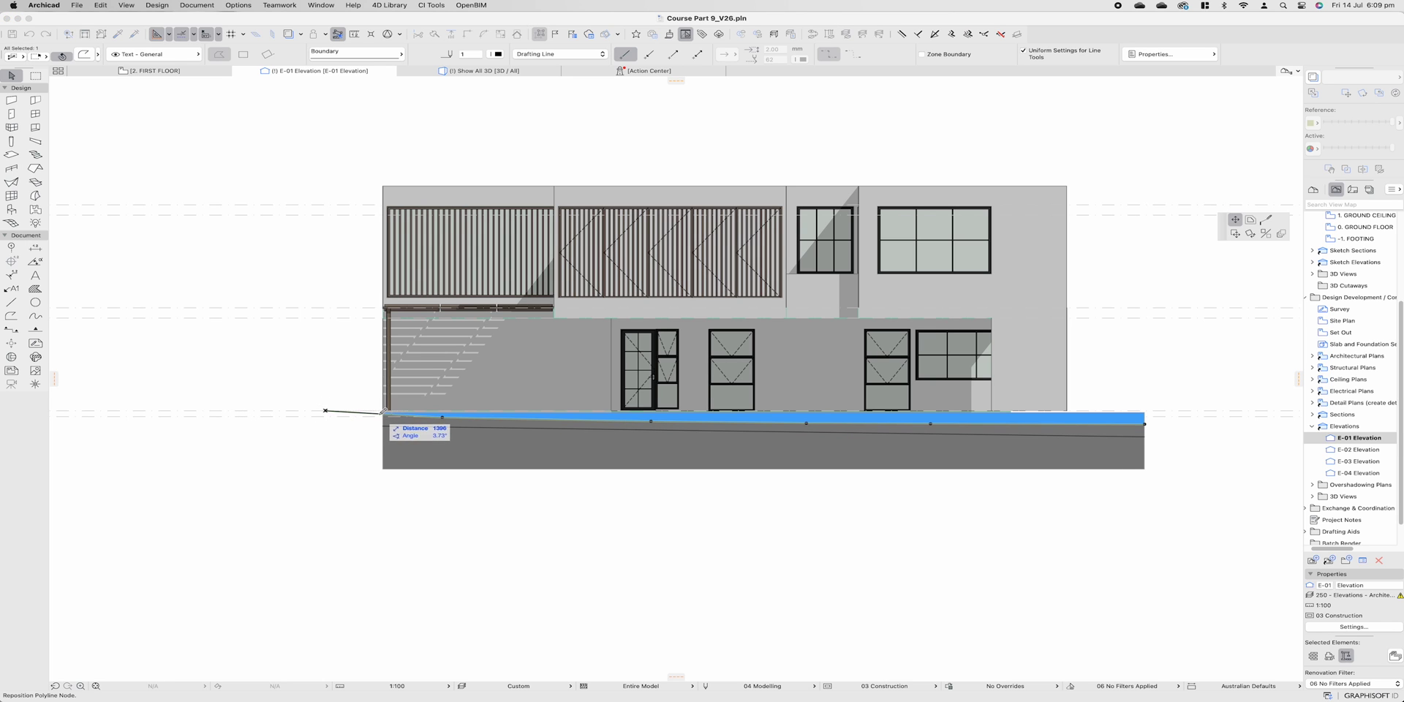
{"action": "left_click", "coordinate": [386, 412]}
{"action": "left_click", "coordinate": [383, 413]}
{"action": "left_click", "coordinate": [383, 413]}
{"action": "scroll", "coordinate": [383, 413], "scroll_direction": "up", "scroll_amount": 5}
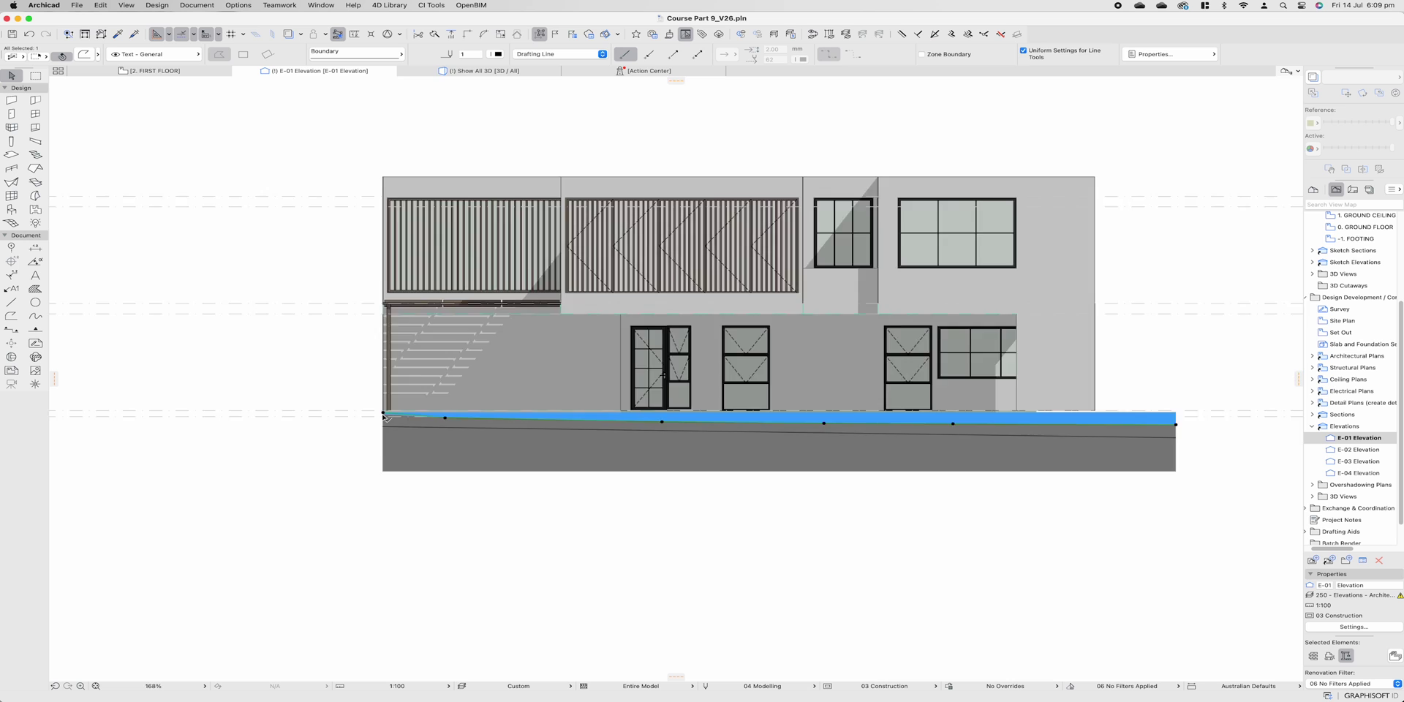
{"action": "left_click", "coordinate": [384, 408]}
{"action": "left_click", "coordinate": [384, 413]}
{"action": "scroll", "coordinate": [473, 435], "scroll_direction": "down", "scroll_amount": 5}
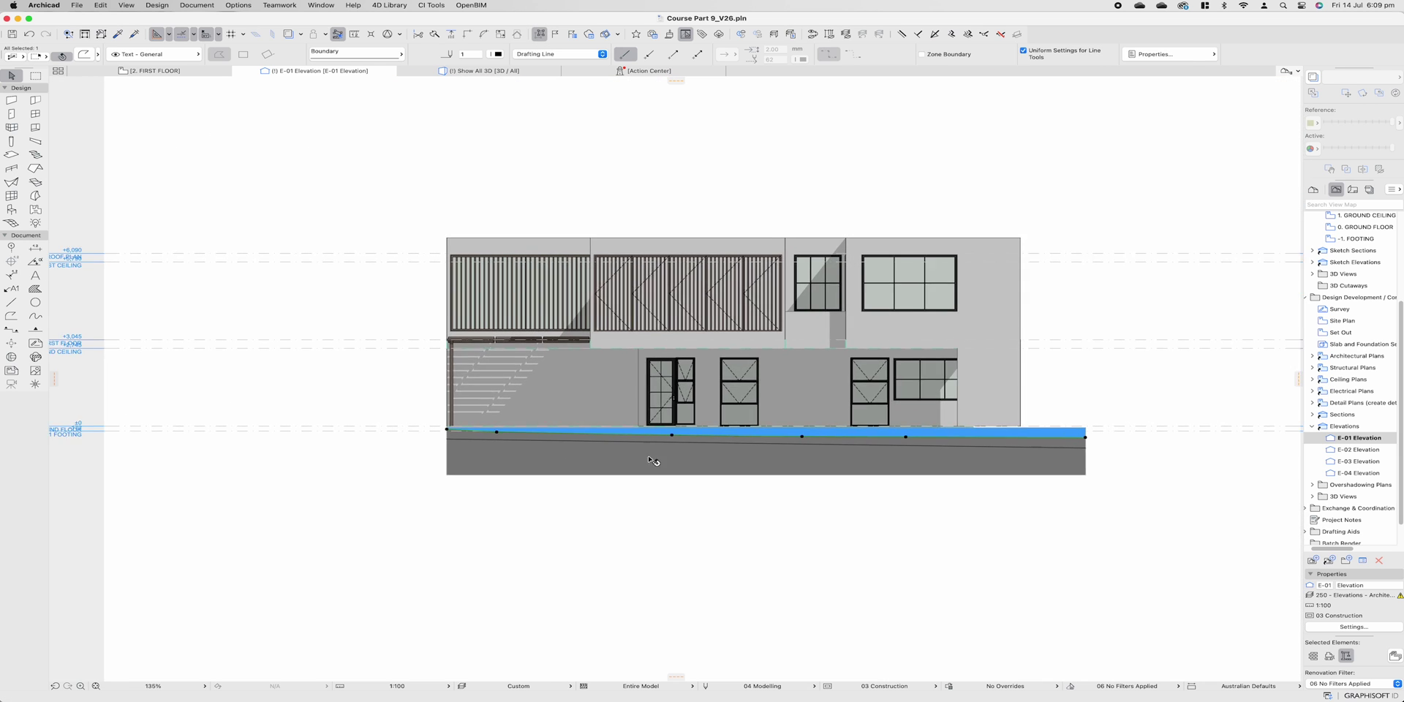
{"action": "middle_click_drag", "start_coordinate": [681, 460], "coordinate": [586, 462]}
{"action": "key", "text": "Escape"}
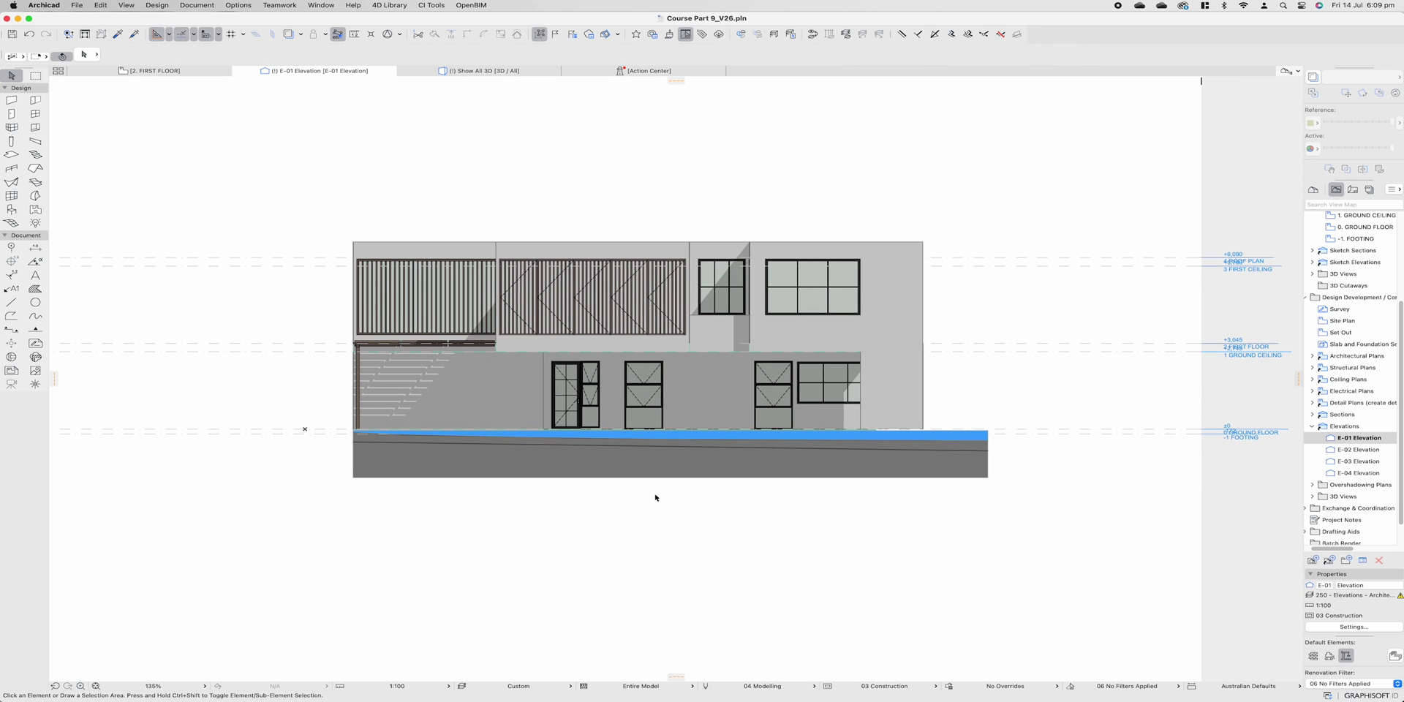
- Set the lower ground fill's foreground pen to 121 and its background pen to white
{"action": "scroll", "coordinate": [904, 439], "scroll_direction": "up", "scroll_amount": 3}
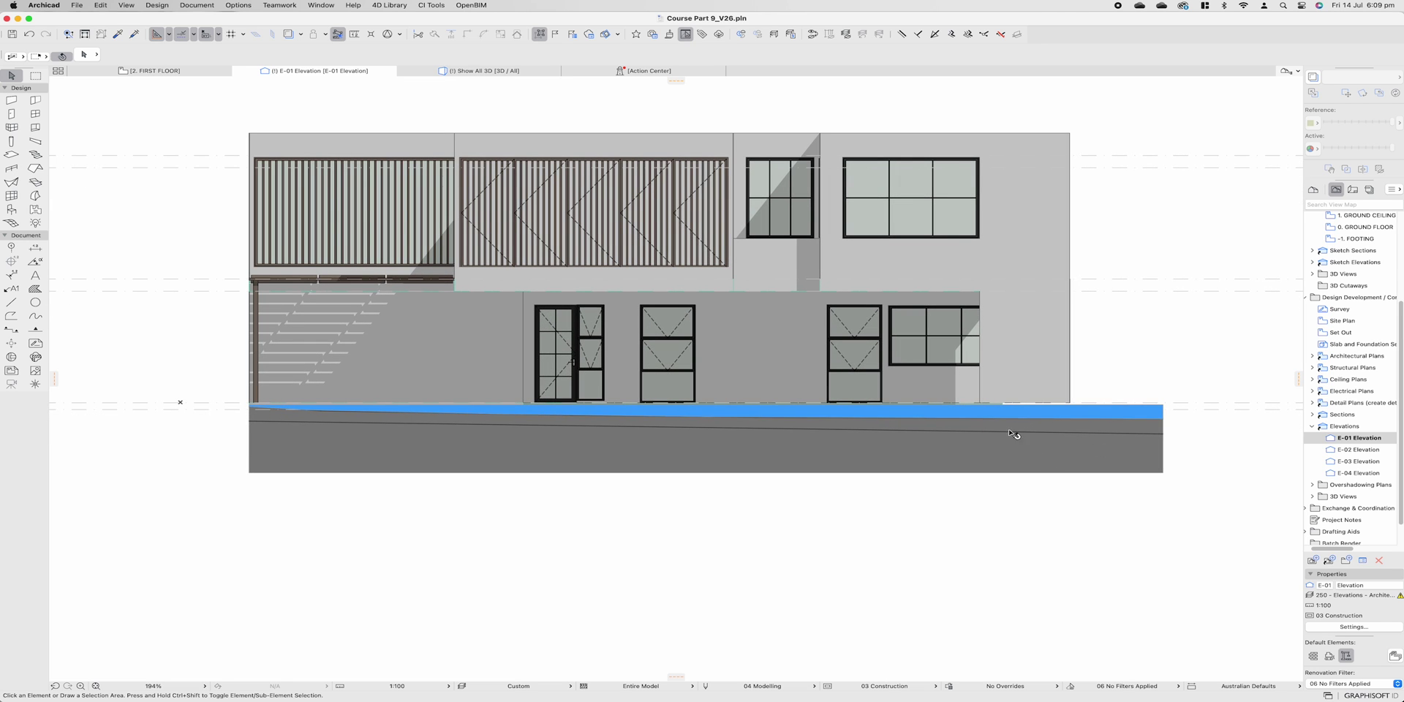
{"action": "scroll", "coordinate": [1002, 419], "scroll_direction": "down", "scroll_amount": 2}
{"action": "middle_click_drag", "start_coordinate": [1002, 420], "coordinate": [974, 417]}
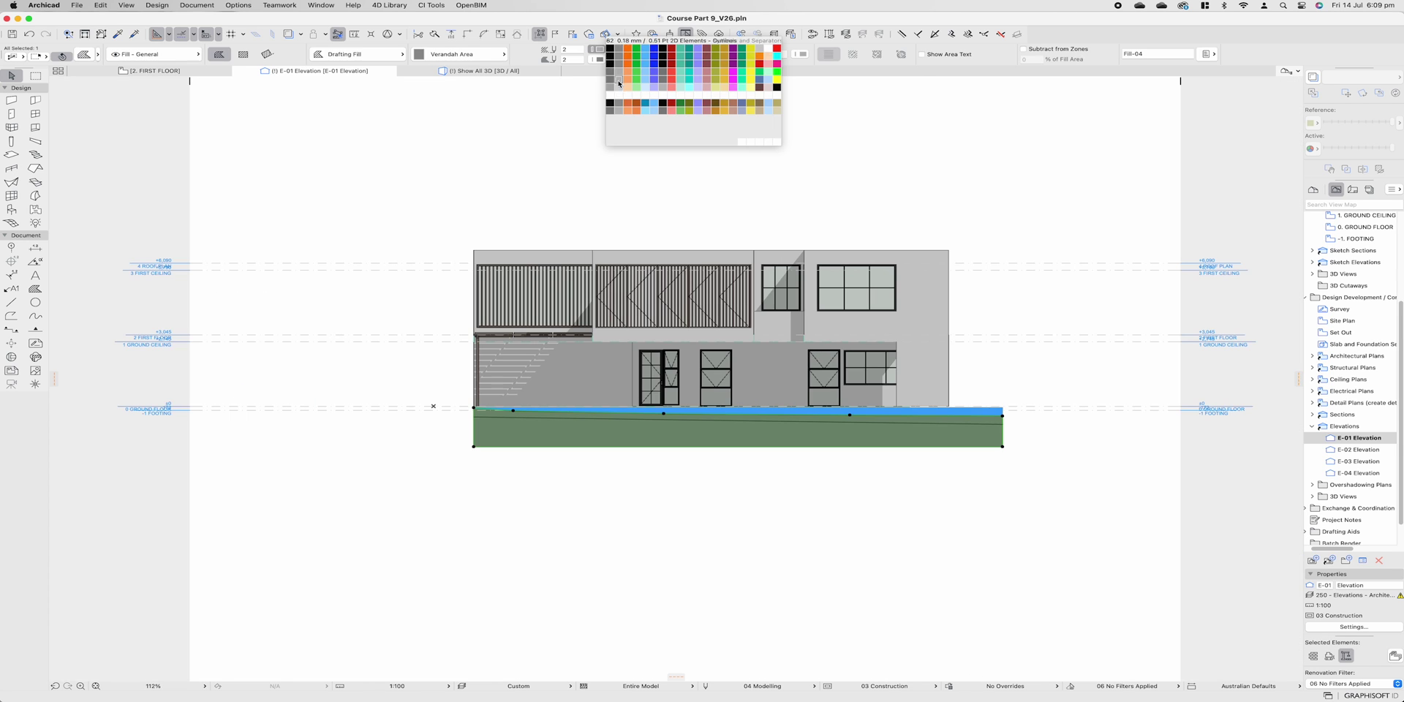
{"action": "left_click", "coordinate": [610, 96]}
{"action": "left_click", "coordinate": [599, 59]}
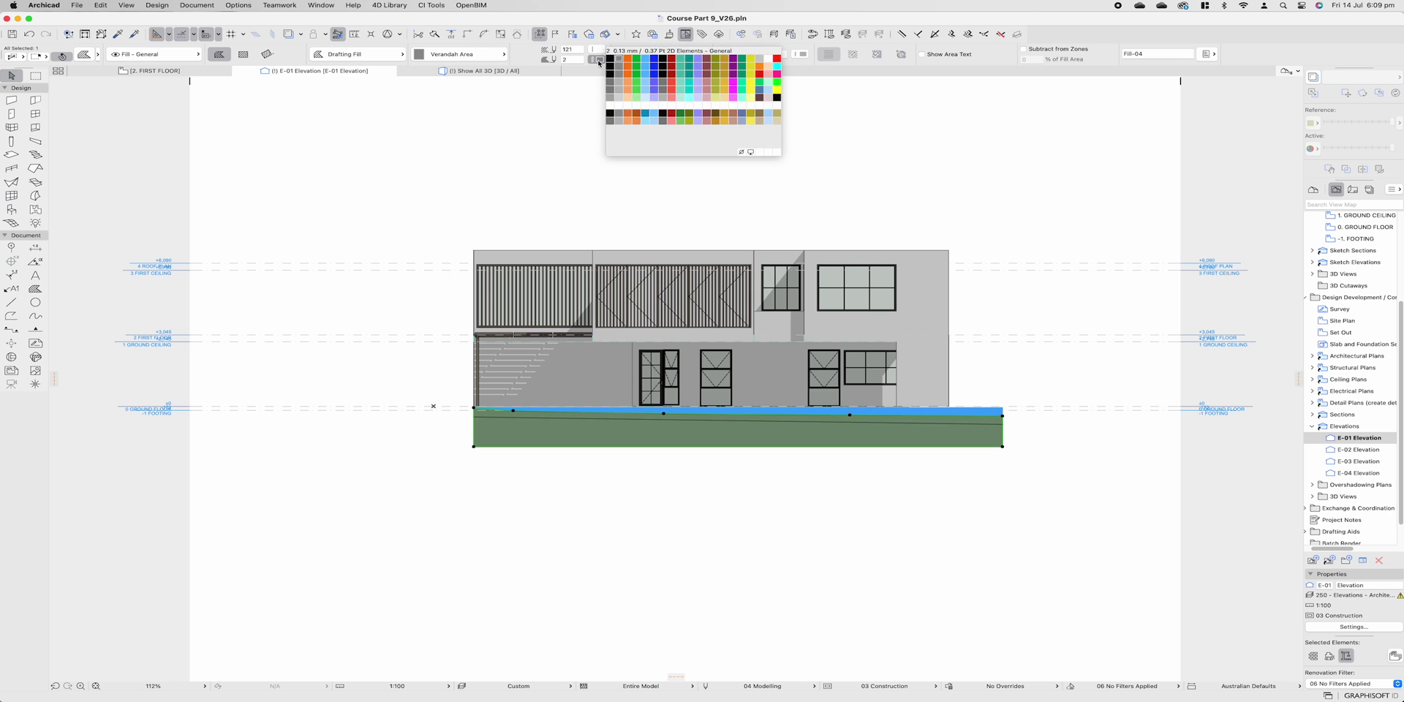
{"action": "left_click", "coordinate": [610, 104]}
{"action": "key", "text": "Escape"}
{"action": "scroll", "coordinate": [667, 433], "scroll_direction": "up", "scroll_amount": 2}
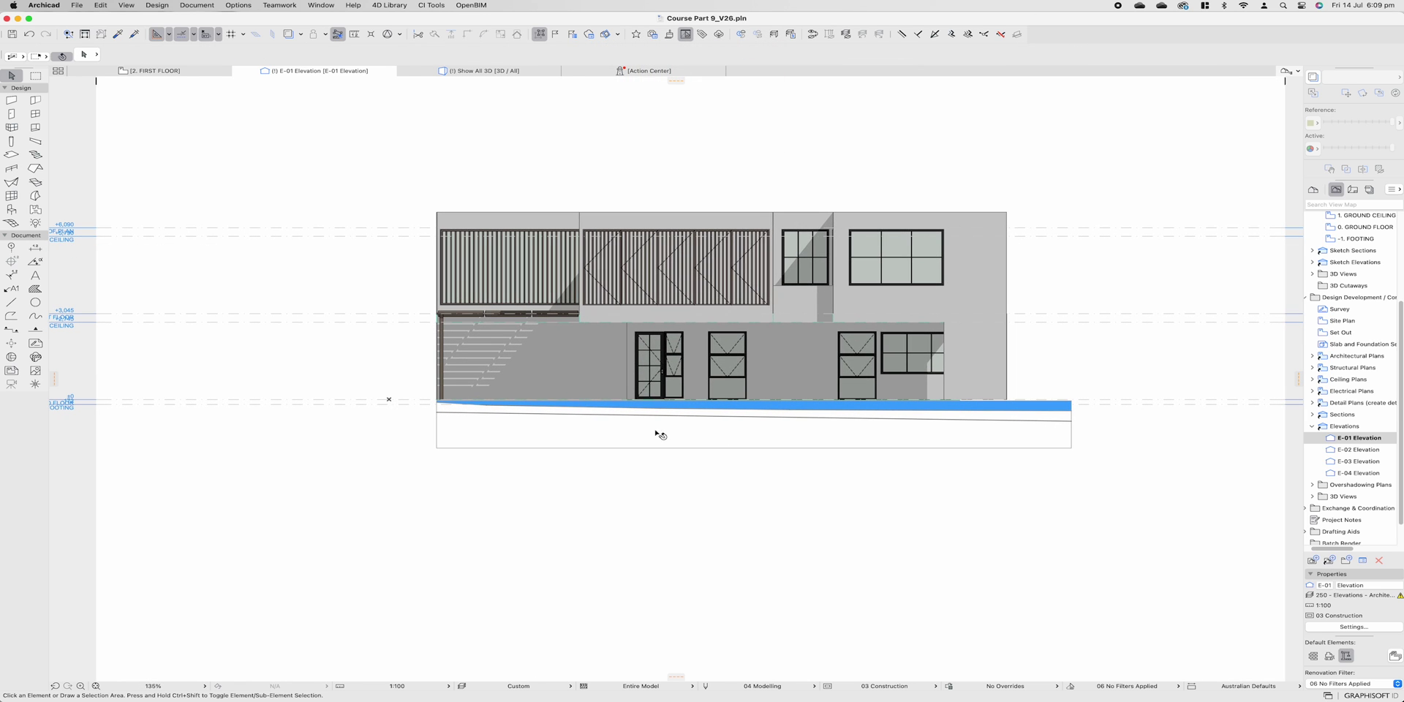
- Place the text "NGL @ BOUNDARY" beneath the left end of the lower ground line, coloured with pen 1
{"action": "left_click", "coordinate": [36, 275]}
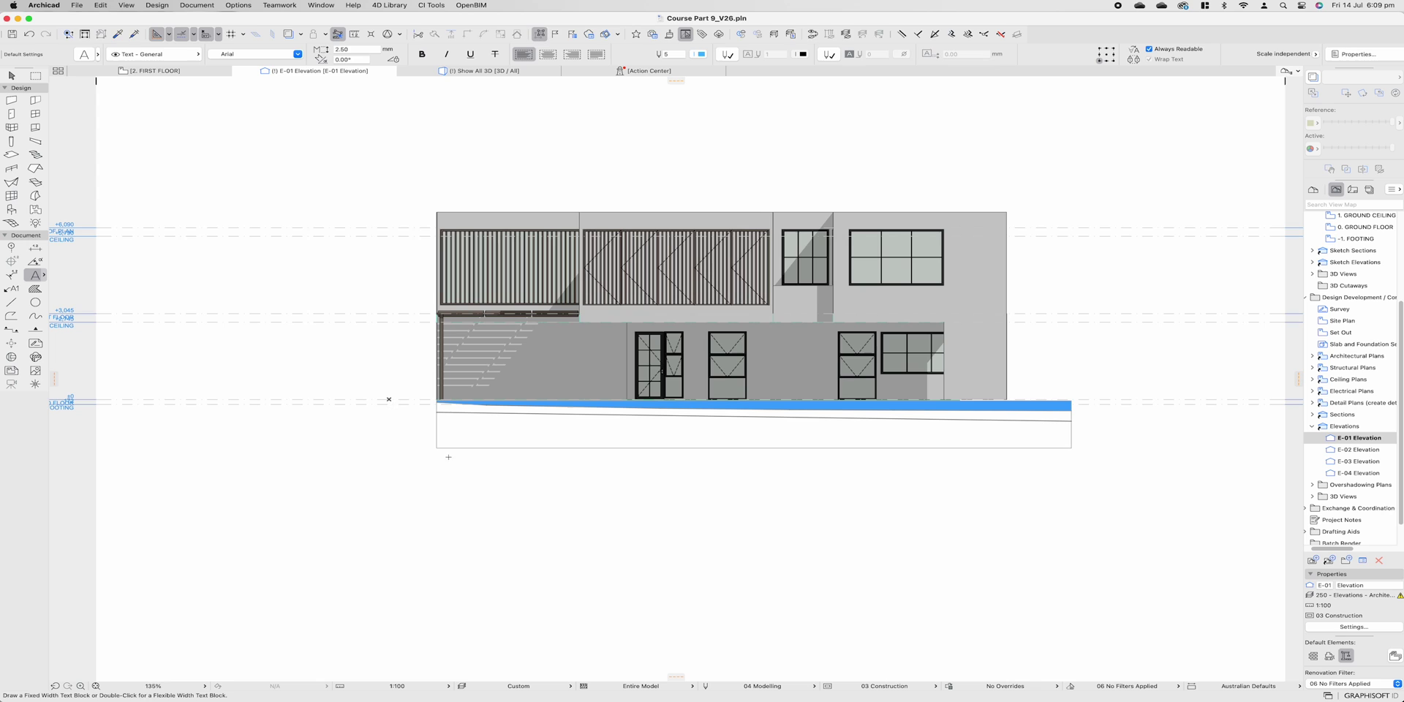
{"action": "double_click", "coordinate": [444, 486]}
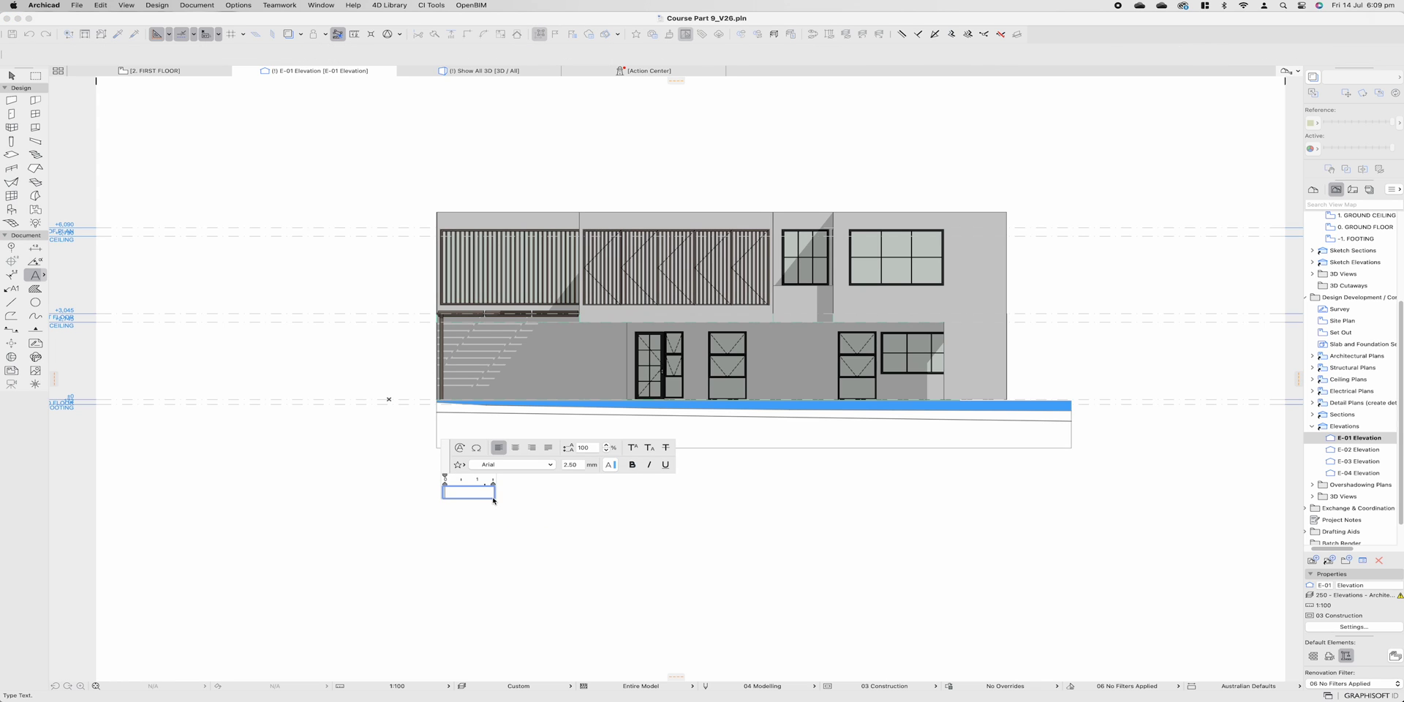
{"action": "key", "text": "Caps_Lock"}
{"action": "type", "text": "NGL @ BOUNDARY"}
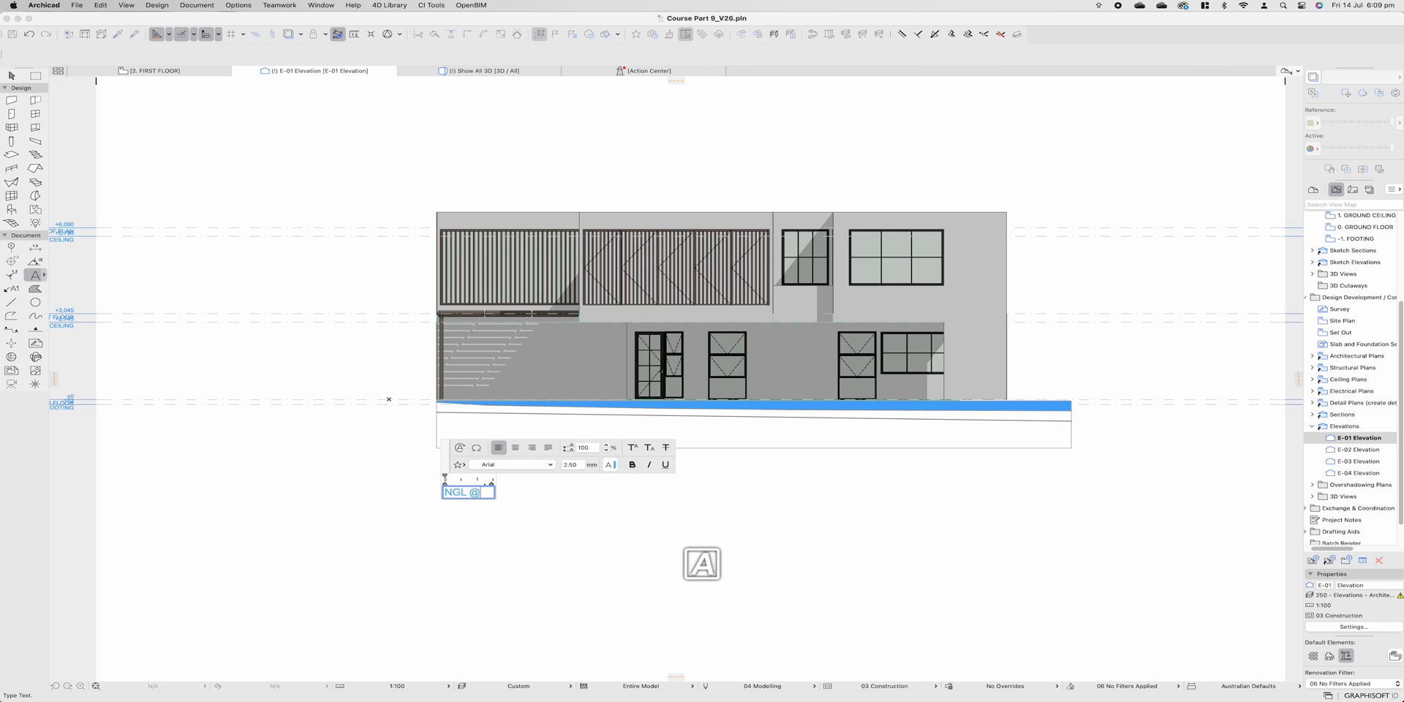
{"action": "key", "text": "super+a"}
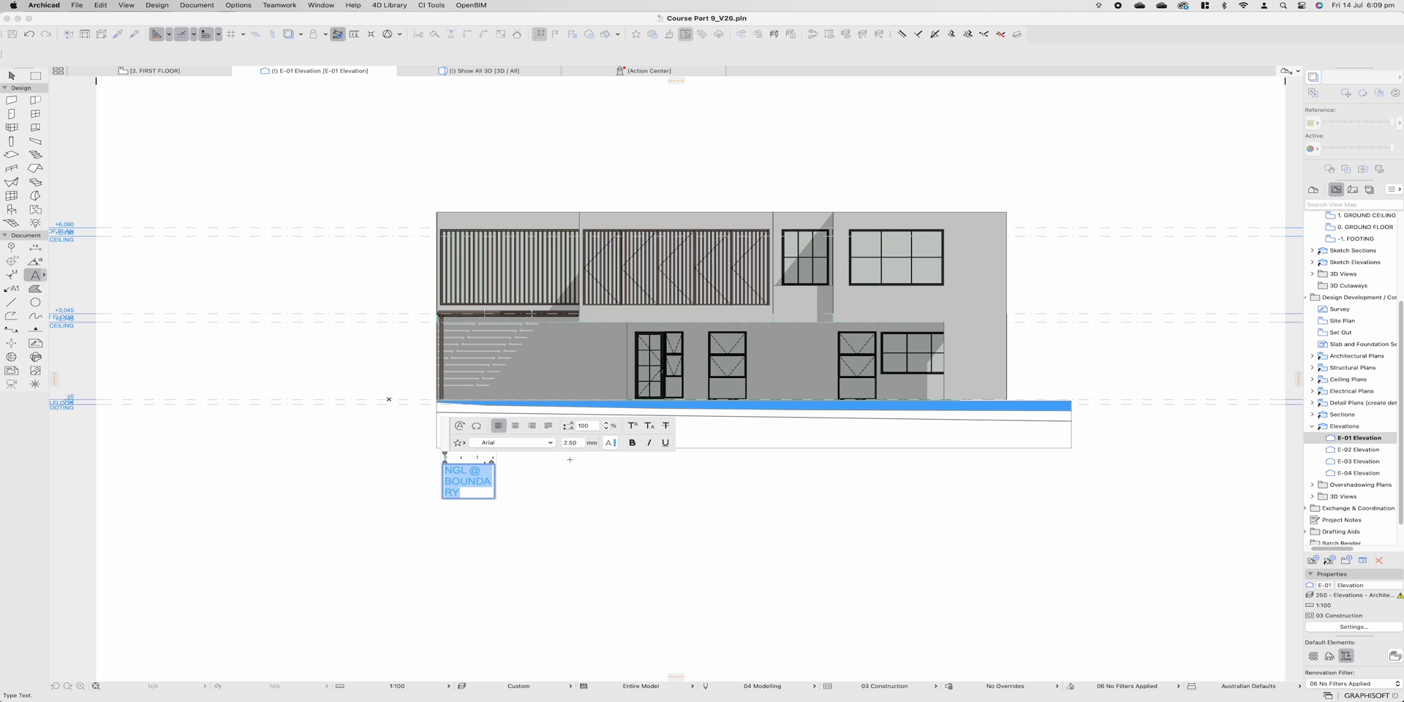
{"action": "left_click", "coordinate": [610, 442]}
{"action": "left_click", "coordinate": [623, 440]}
{"action": "left_click", "coordinate": [550, 479]}
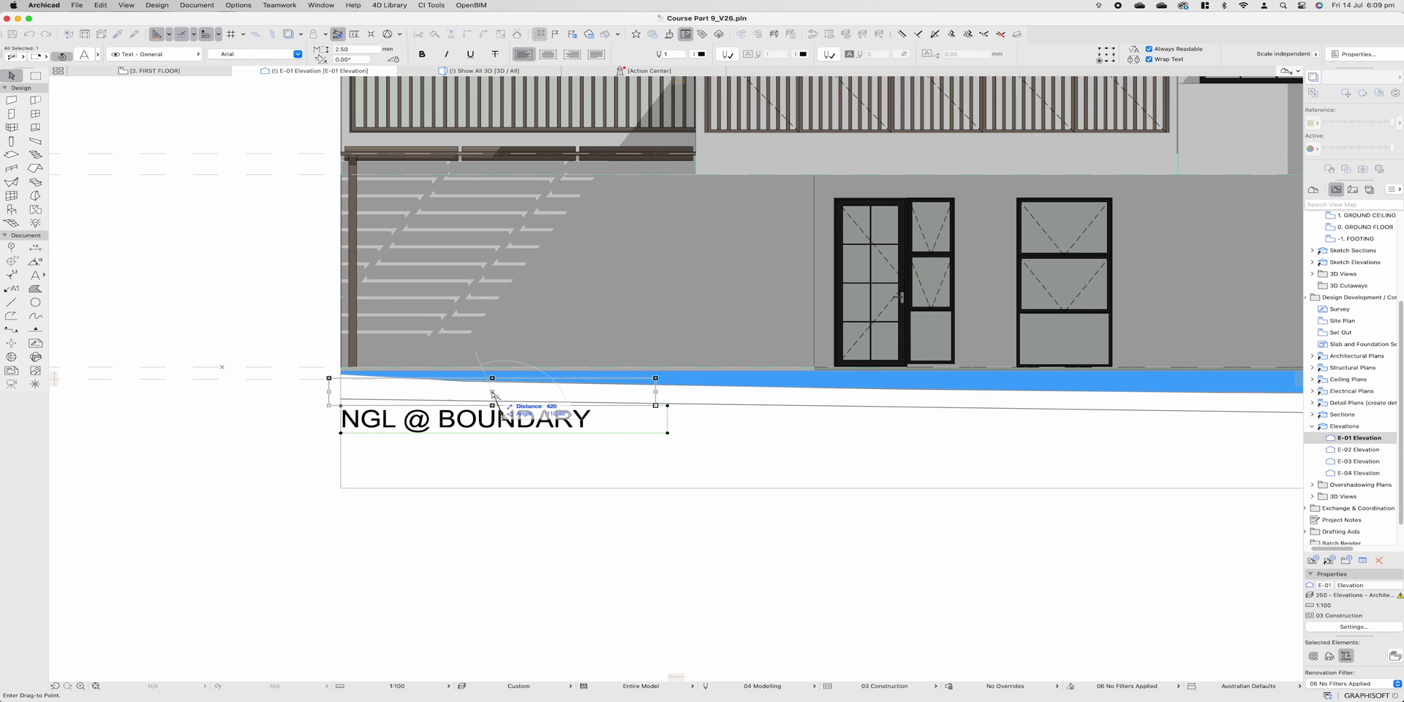
- Copy the boundary label to the right end of the upper ground line and change its text to "FGL @ HOUSE"
{"action": "scroll", "coordinate": [561, 426], "scroll_direction": "down", "scroll_amount": 3}
{"action": "middle_click_drag", "start_coordinate": [768, 424], "coordinate": [397, 421]}
{"action": "key", "text": "alt"}
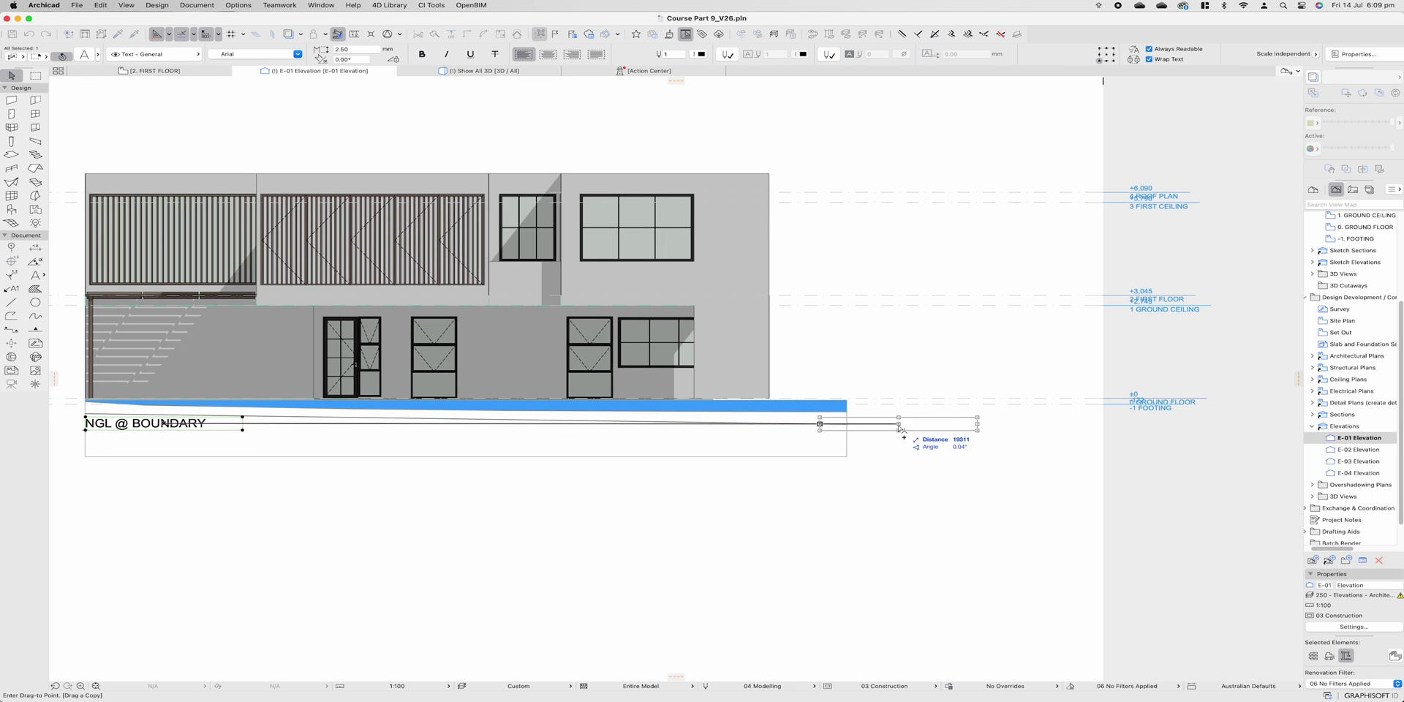
{"action": "left_click", "coordinate": [932, 416]}
{"action": "double_click", "coordinate": [933, 413]}
{"action": "type", "text": "FD"}
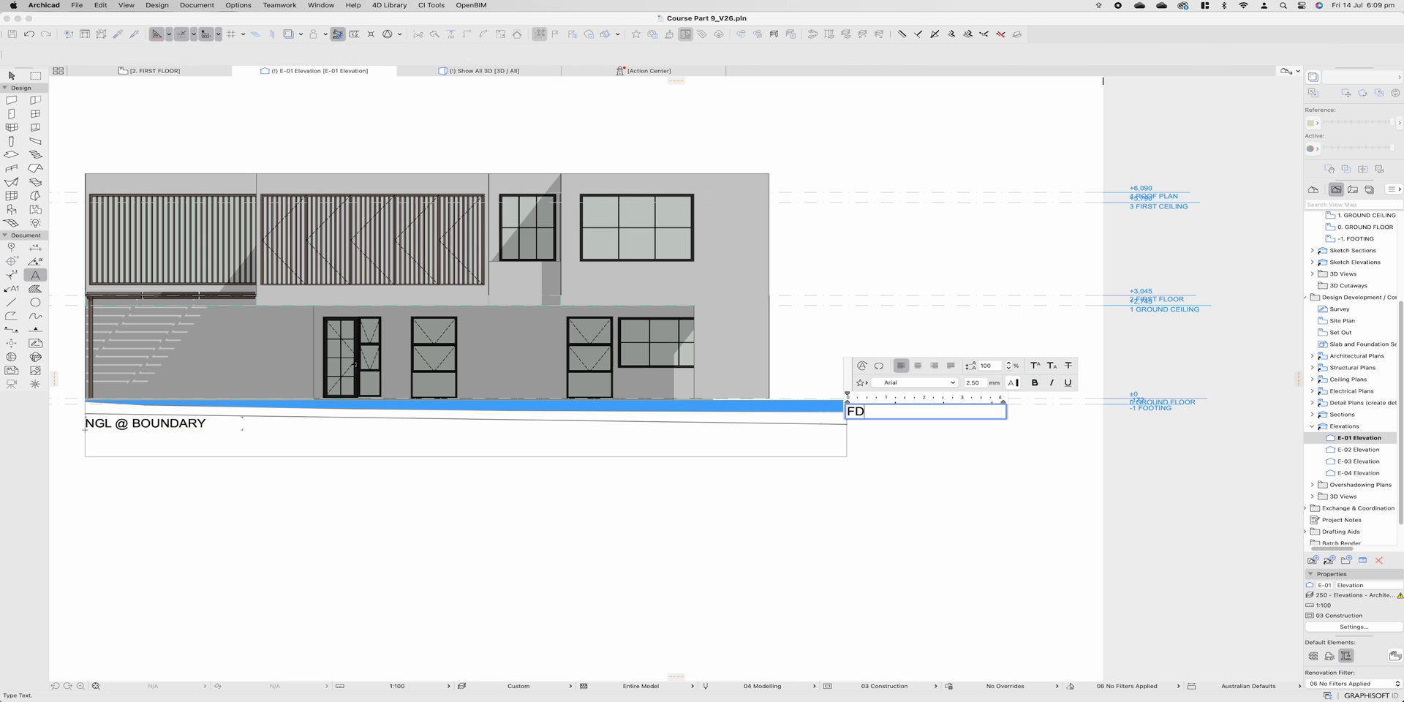
{"action": "key", "text": "BackSpace"}
{"action": "type", "text": "GL @ HOUSE"}
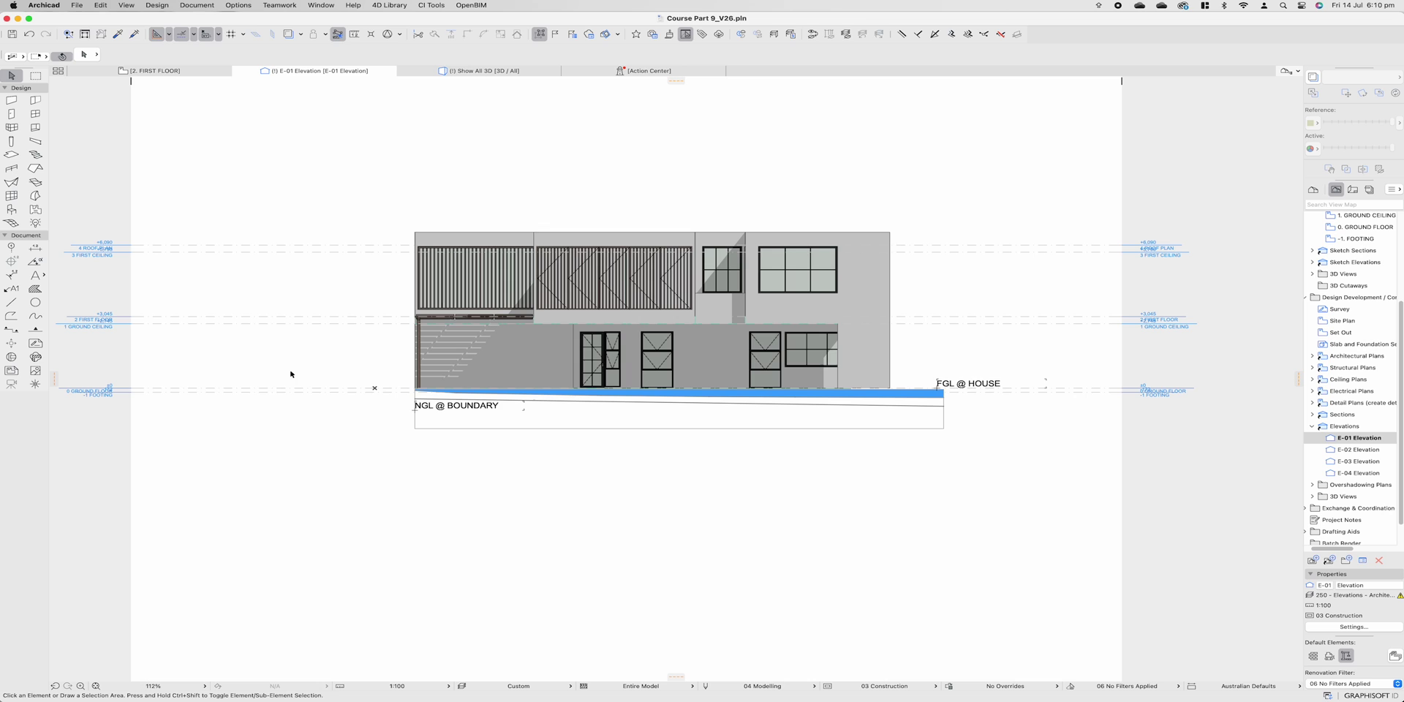
- Set up the Line tool with a solid black arrowhead at the end of the line, using arrow pen 1
{"action": "left_click", "coordinate": [11, 302]}
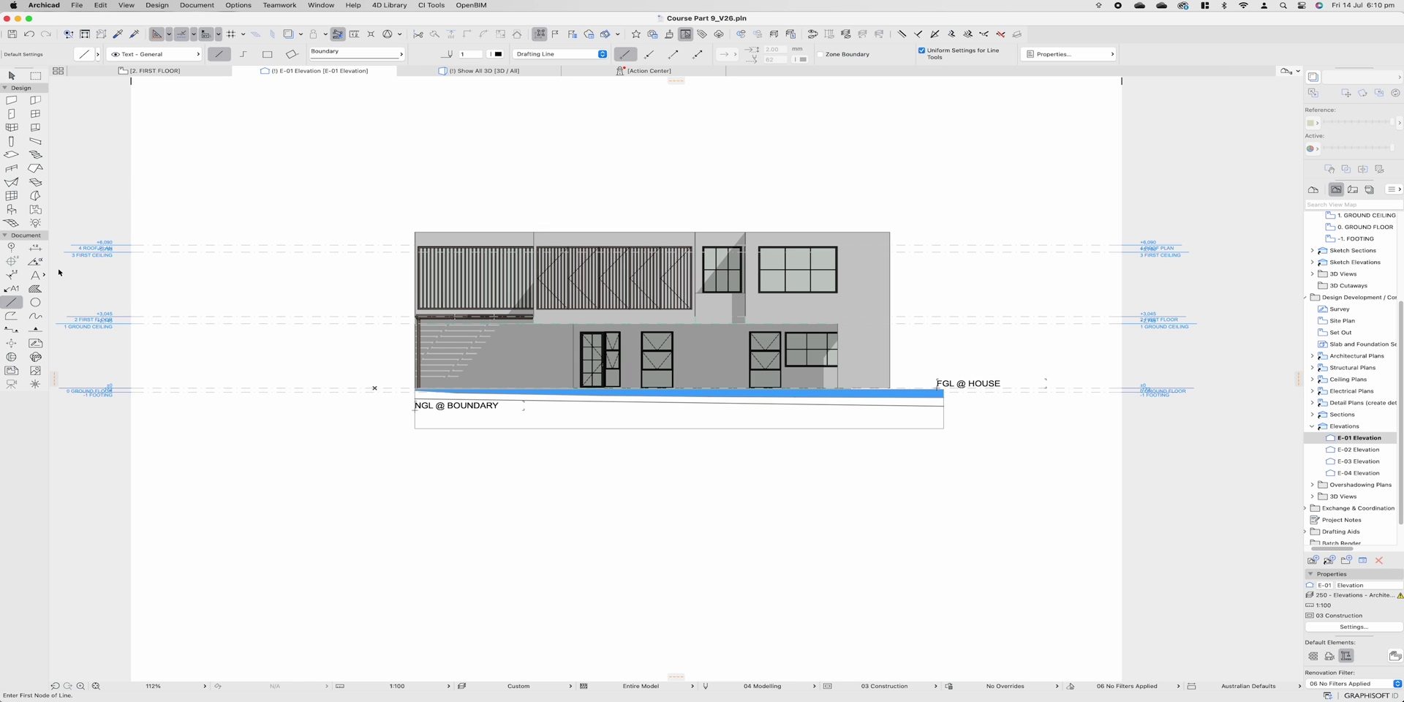
{"action": "left_click", "coordinate": [672, 55]}
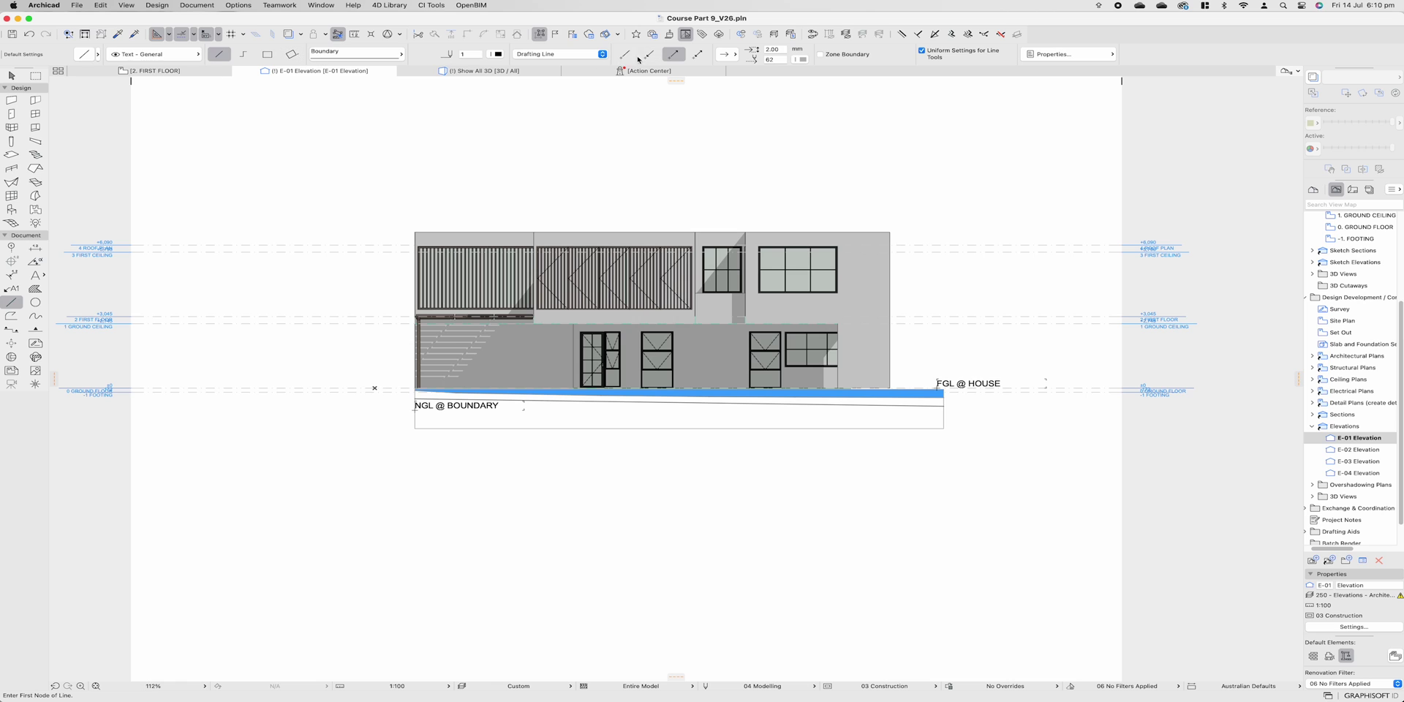
{"action": "left_click", "coordinate": [724, 55]}
{"action": "left_click", "coordinate": [773, 88]}
{"action": "left_click", "coordinate": [803, 59]}
{"action": "left_click", "coordinate": [811, 57]}
{"action": "left_click", "coordinate": [729, 55]}
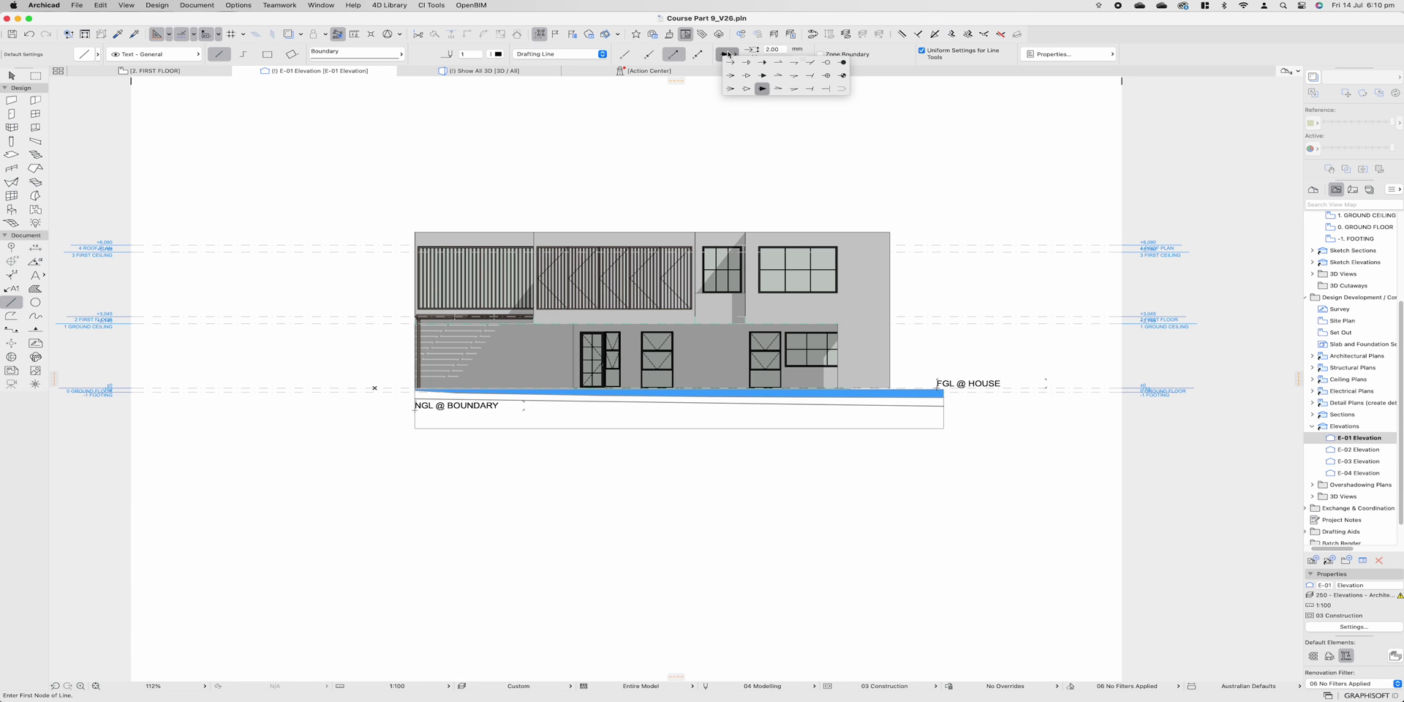
{"action": "left_click", "coordinate": [728, 55]}
- Draw two horizontal arrow lines from outside the house, one to the roof's upper left corner and one onto the first-floor batten screen
{"action": "scroll", "coordinate": [308, 365], "scroll_direction": "up", "scroll_amount": 2}
{"action": "middle_click_drag", "start_coordinate": [296, 351], "coordinate": [392, 348]}
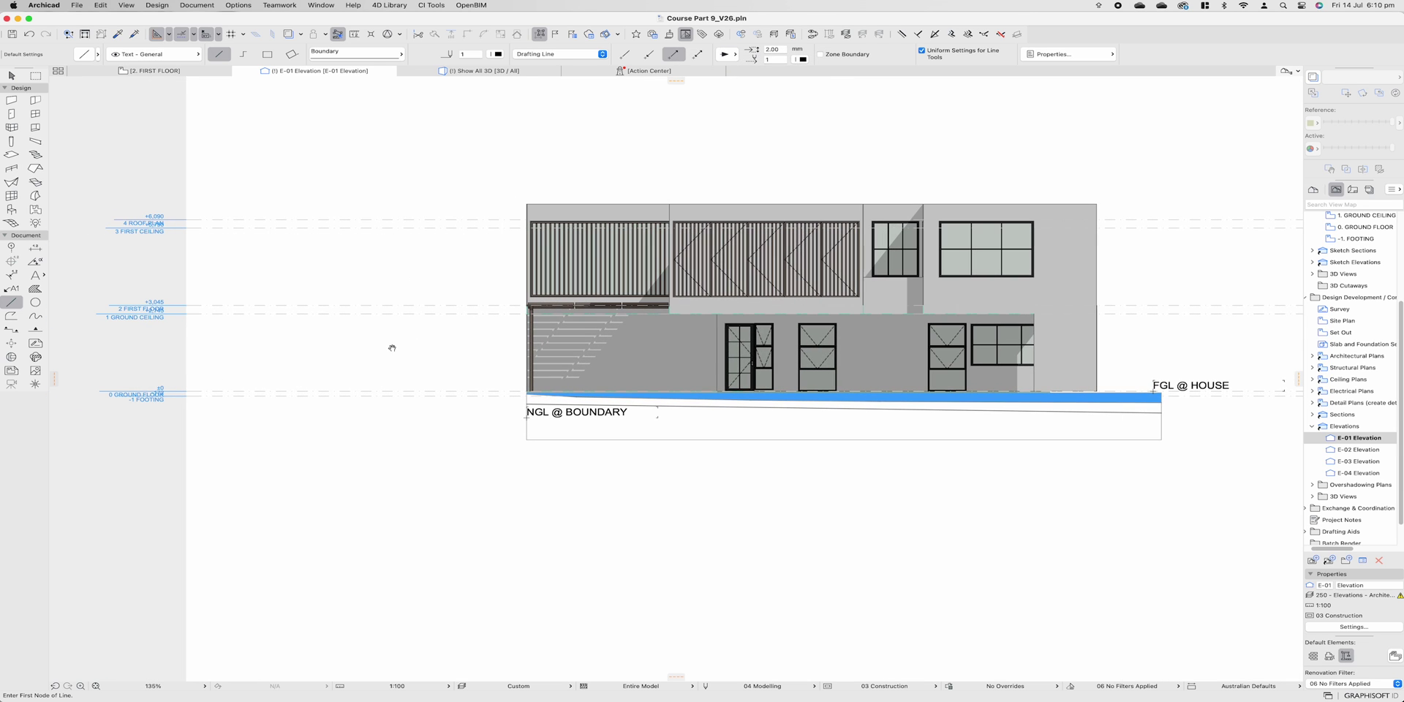
{"action": "left_click", "coordinate": [253, 206]}
{"action": "left_click", "coordinate": [526, 206]}
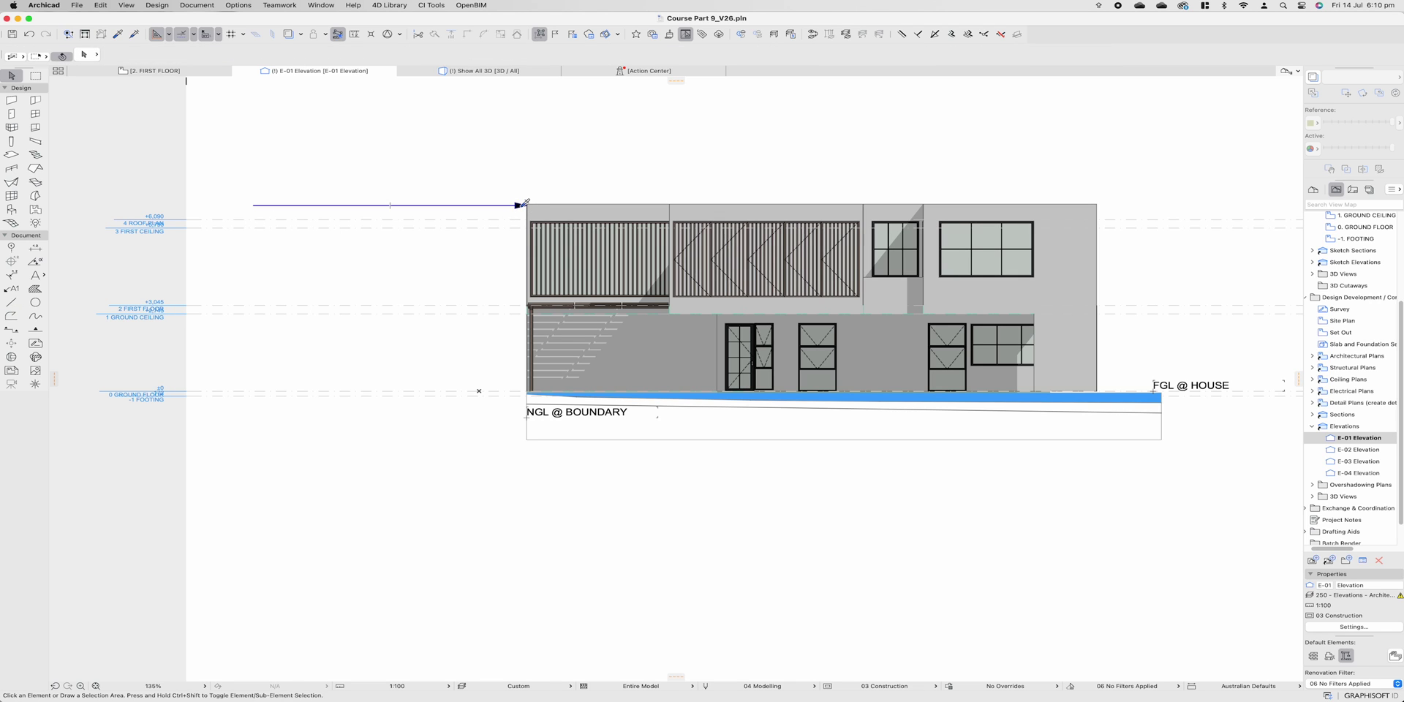
{"action": "left_click", "coordinate": [270, 272]}
{"action": "left_click", "coordinate": [545, 272]}
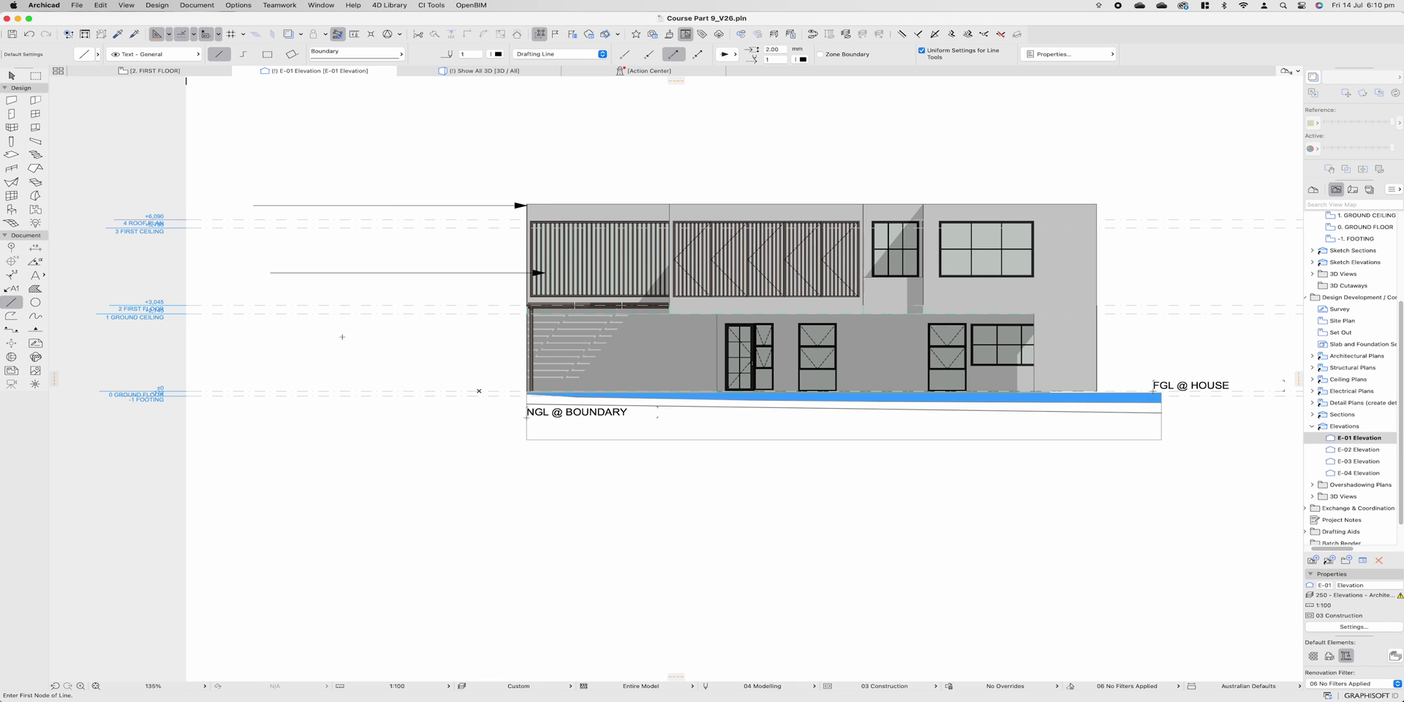
- Draw a horizontal arrow line to the ground-floor door and bent arrow leaders down onto the roof edge and the right first-floor window
{"action": "left_click", "coordinate": [255, 356]}
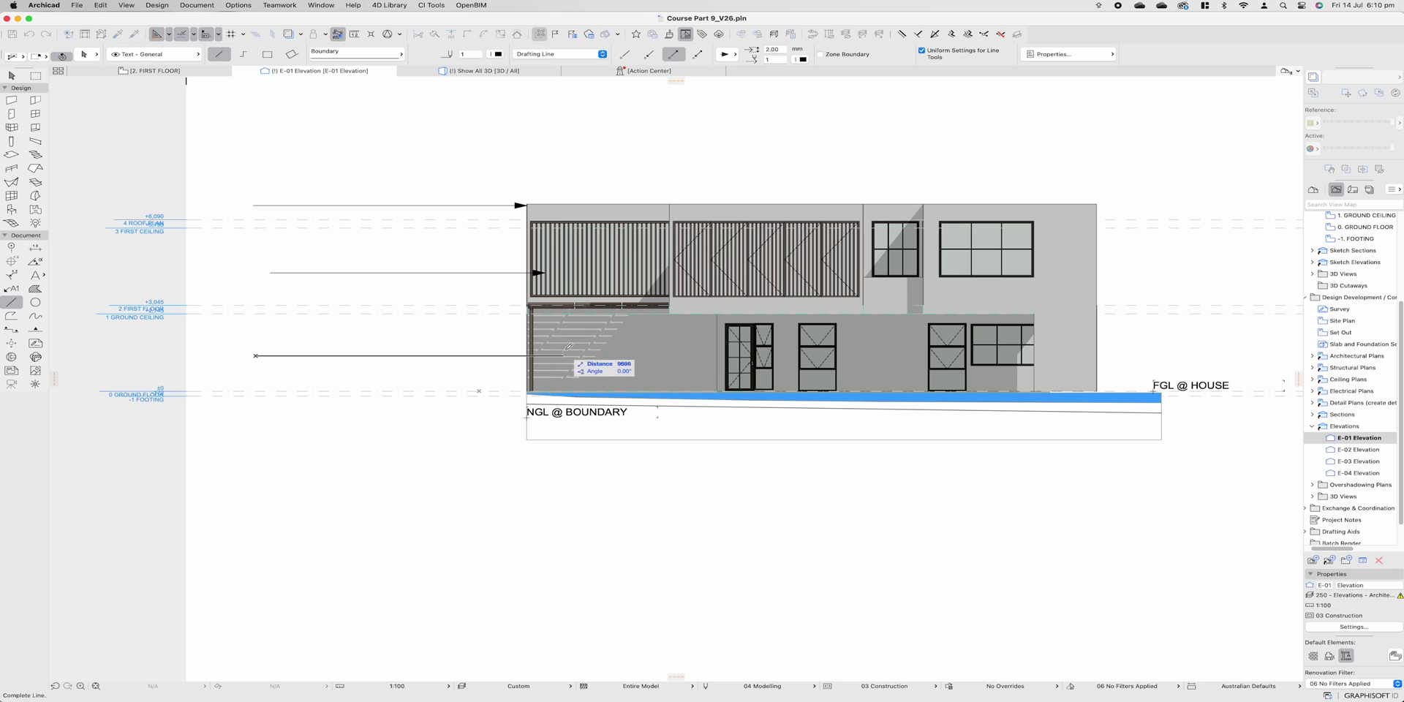
{"action": "left_click", "coordinate": [724, 356]}
{"action": "left_click", "coordinate": [270, 167]}
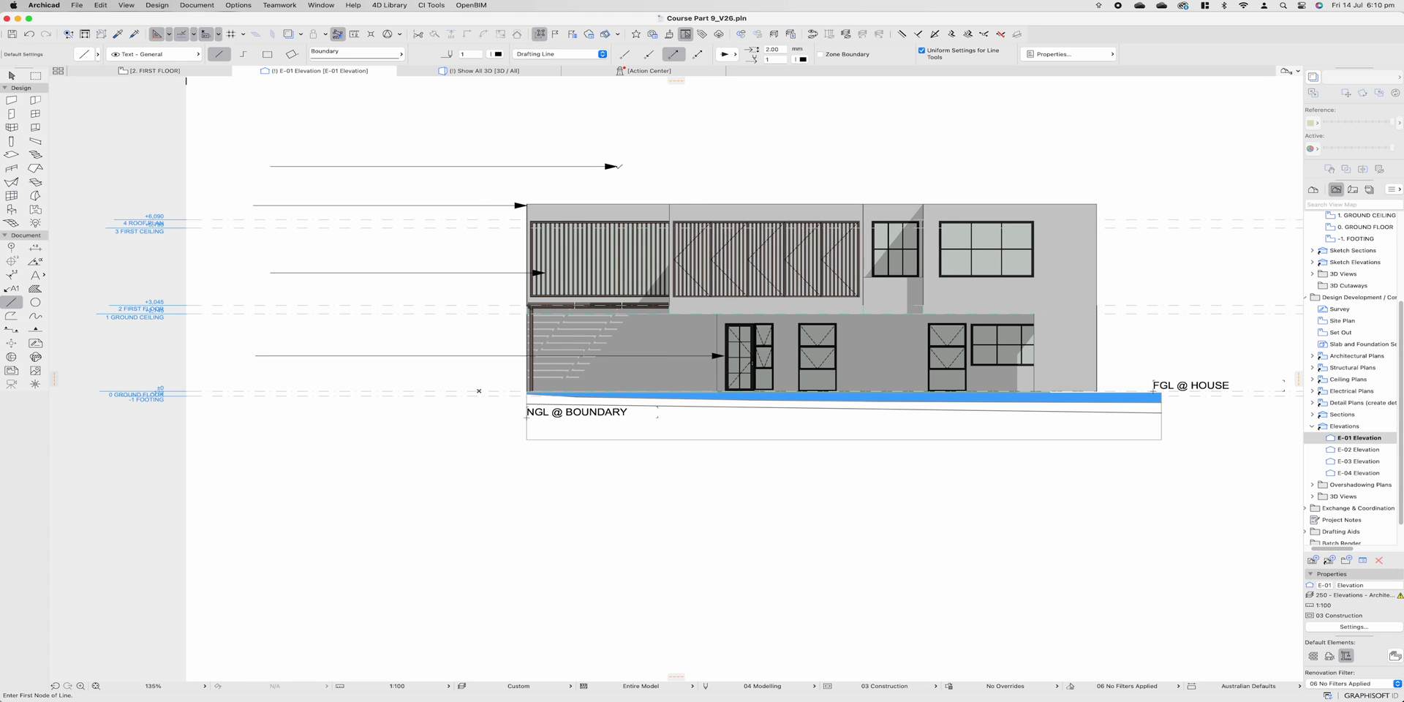
{"action": "left_click", "coordinate": [616, 167]}
{"action": "left_click", "coordinate": [617, 204]}
{"action": "key", "text": "Escape"}
{"action": "left_click", "coordinate": [603, 166]}
{"action": "left_click", "coordinate": [624, 54]}
{"action": "key", "text": "Escape"}
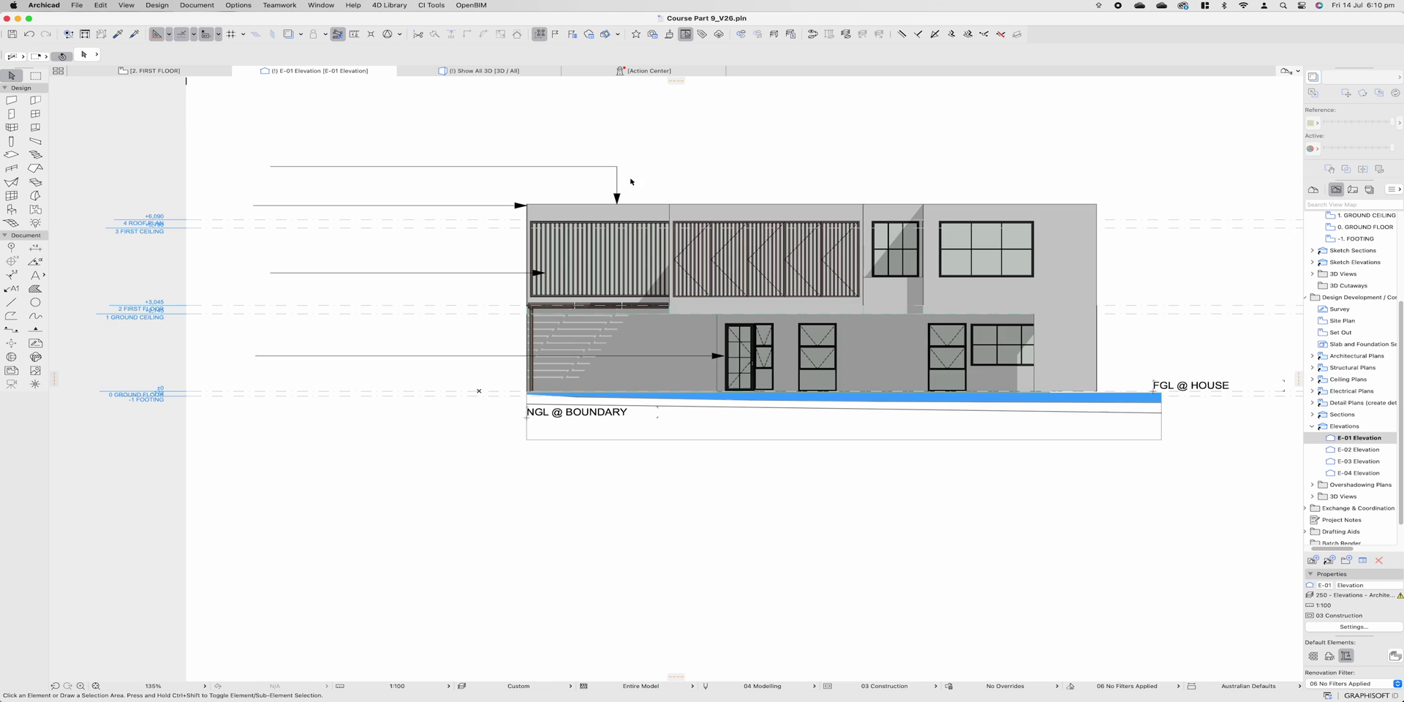
{"action": "scroll", "coordinate": [630, 182], "scroll_direction": "down", "scroll_amount": 1}
{"action": "middle_click_drag", "start_coordinate": [658, 182], "coordinate": [638, 181]}
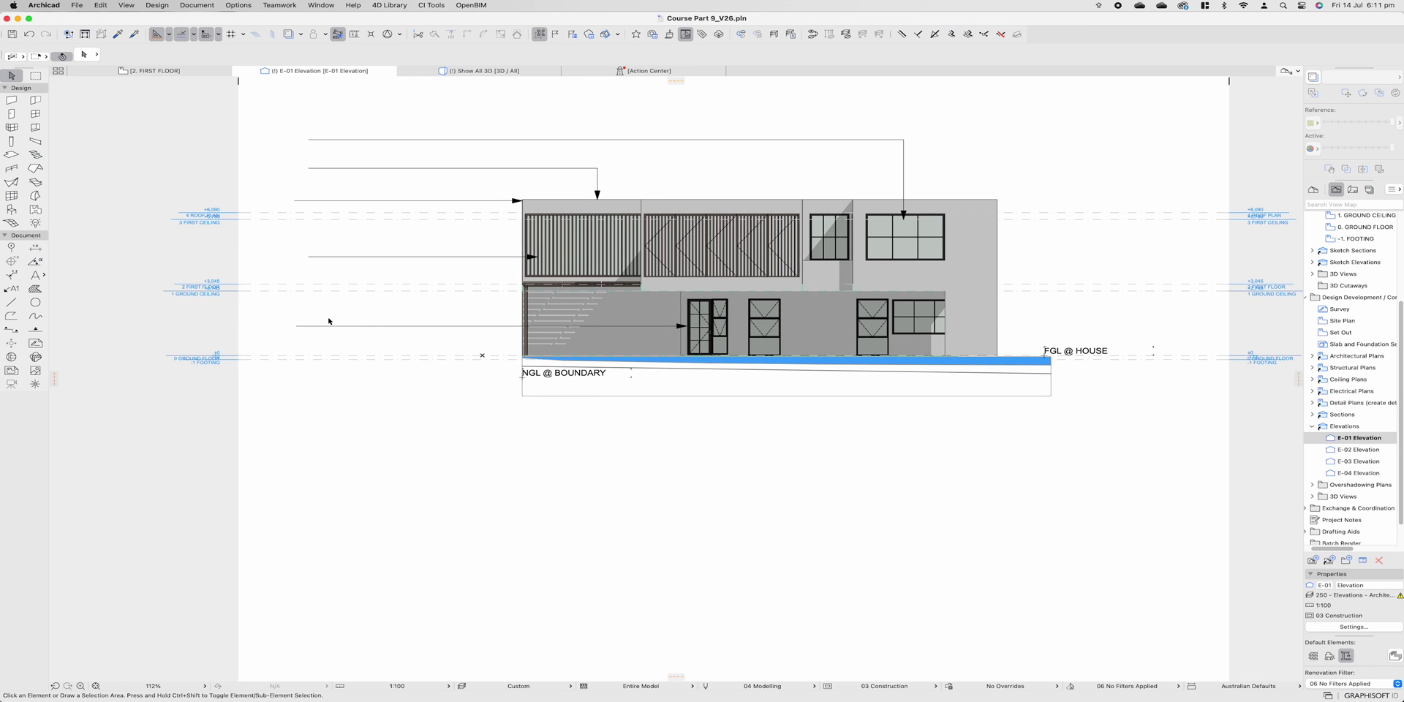
- Stretch the outer ends of the door and batten screen arrow lines to align vertically with the start of the roof corner arrow
{"action": "left_click", "coordinate": [300, 328]}
{"action": "left_click", "coordinate": [296, 326]}
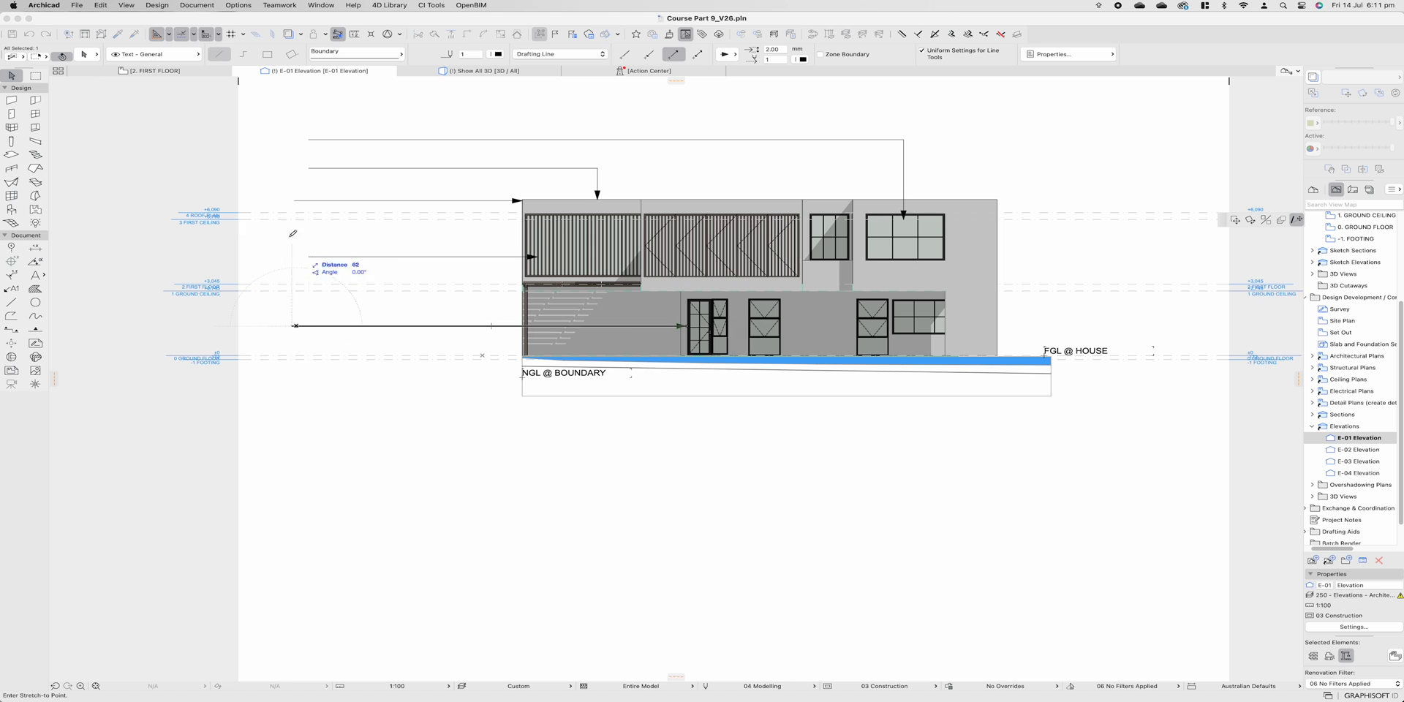
{"action": "left_click", "coordinate": [293, 197]}
{"action": "left_click", "coordinate": [322, 257]}
{"action": "left_click", "coordinate": [309, 257]}
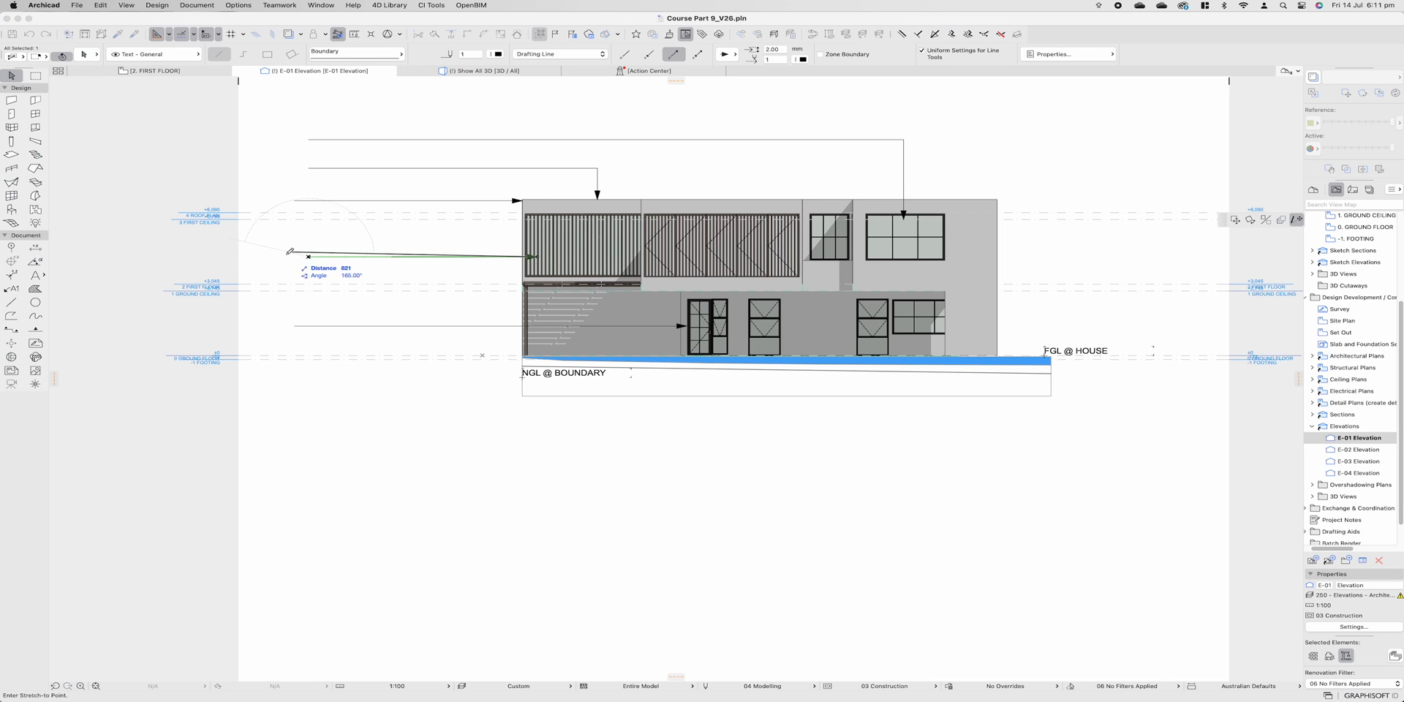
{"action": "left_click", "coordinate": [294, 256]}
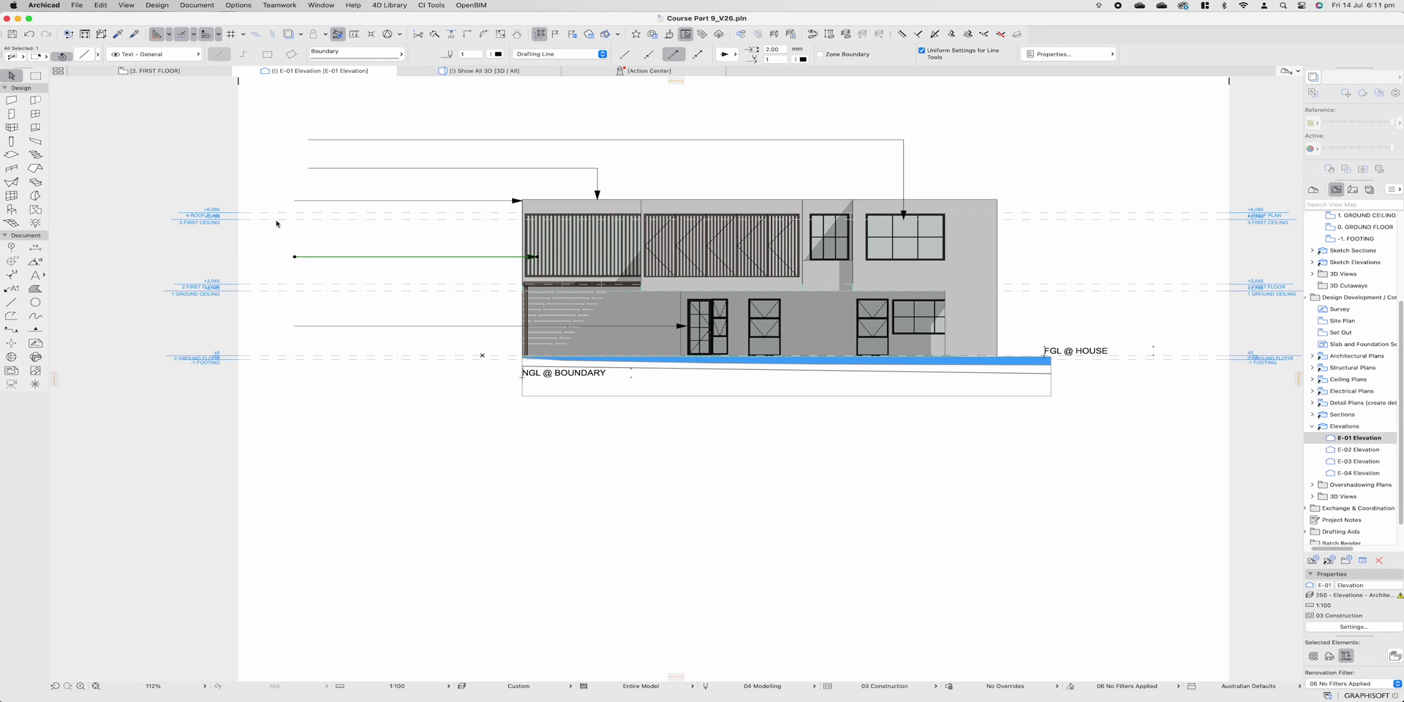
- Stretch the outer ends of the two bent leaders above the roof to the same vertical alignment as the arrows below
{"action": "left_click", "coordinate": [307, 168]}
{"action": "left_click", "coordinate": [307, 168]}
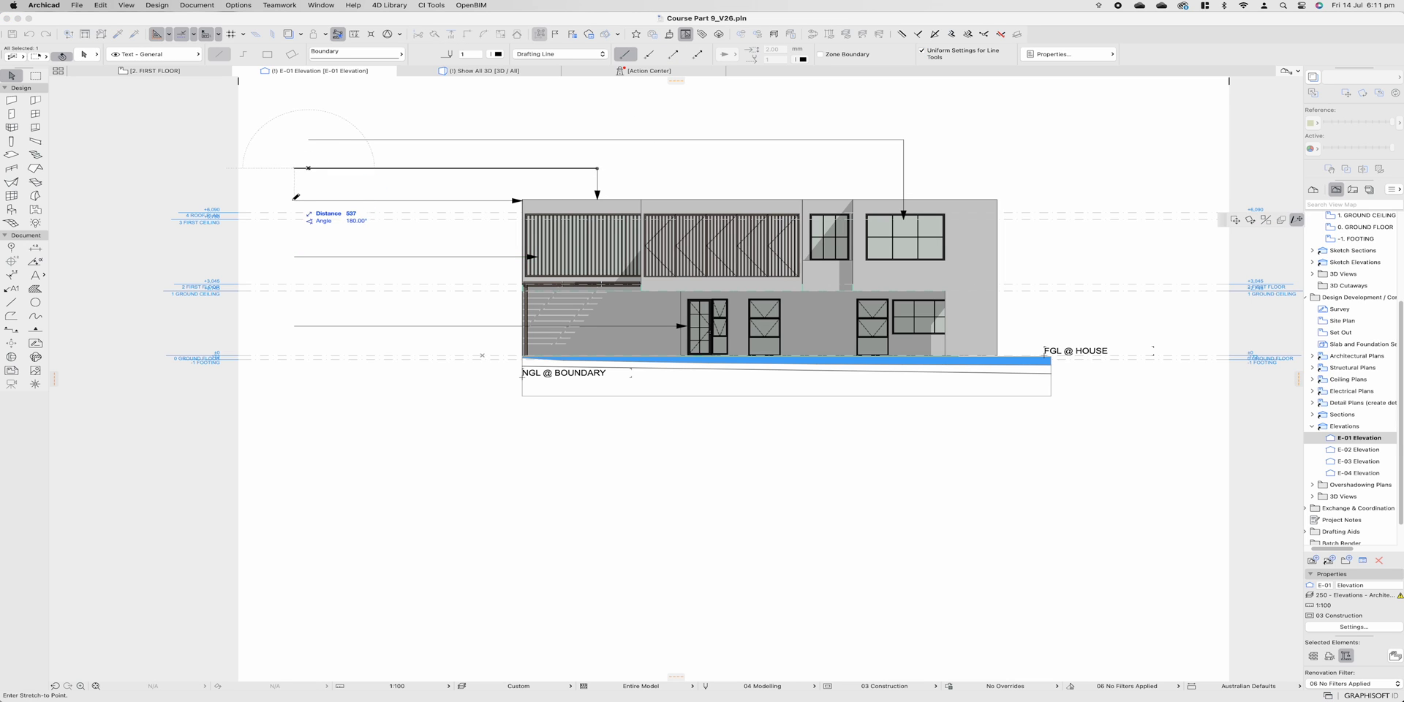
{"action": "left_click", "coordinate": [294, 168]}
{"action": "left_click", "coordinate": [308, 139]}
{"action": "left_click", "coordinate": [308, 139]}
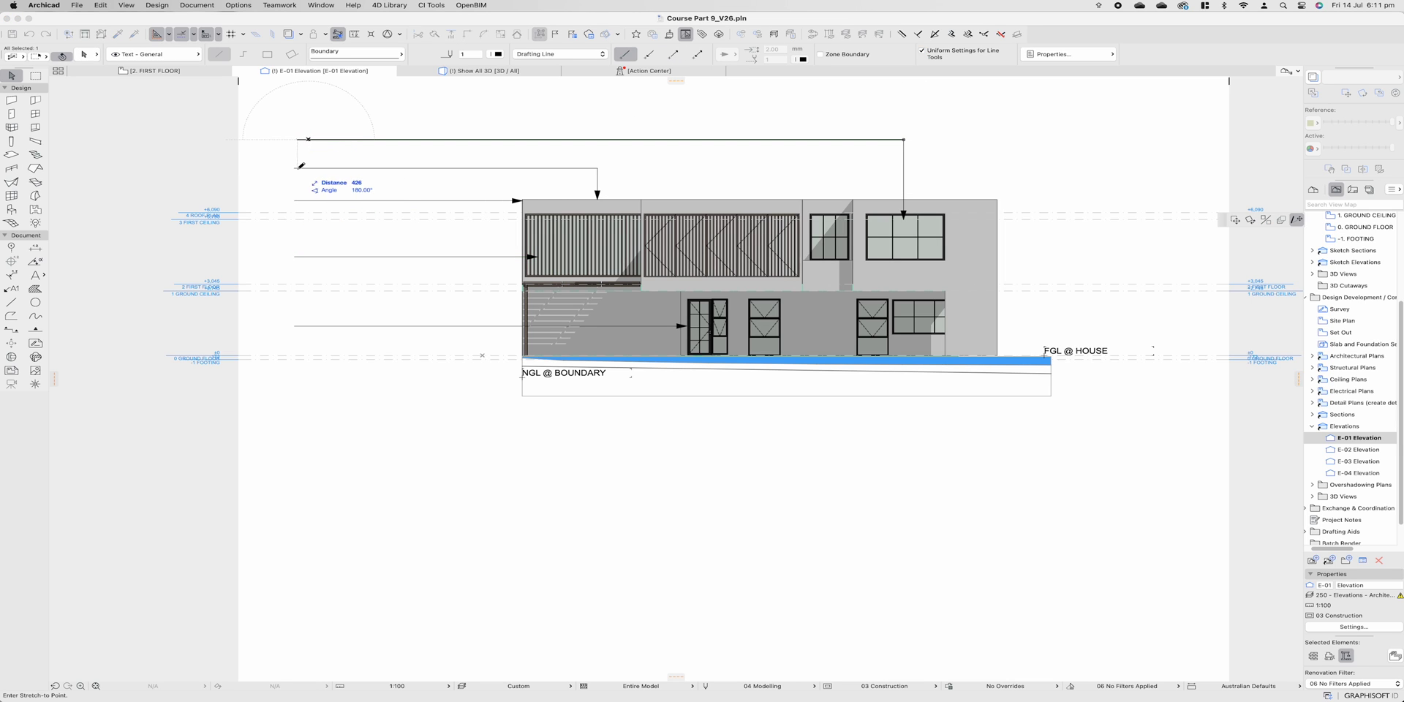
{"action": "left_click", "coordinate": [295, 139]}
{"action": "left_click", "coordinate": [298, 130]}
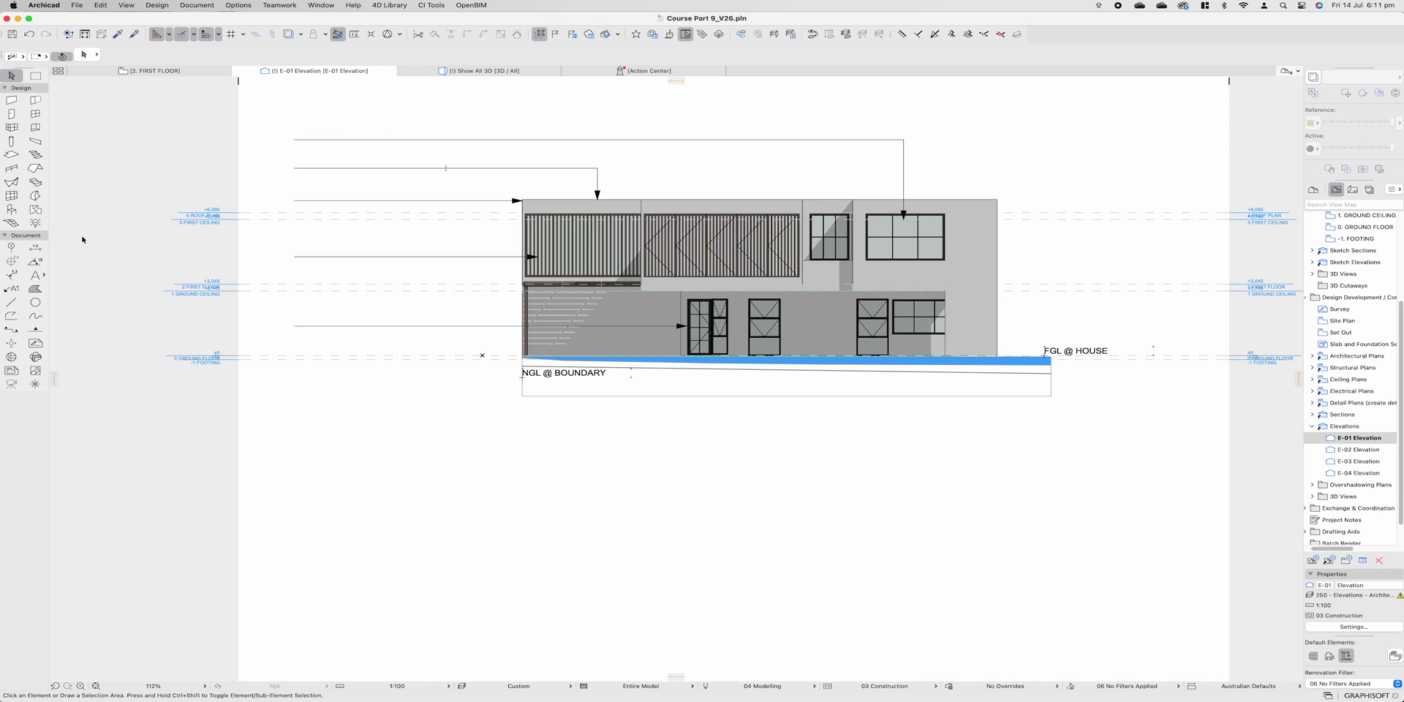
- Place the text "GLASS WITH BLACK TINT" above the outer end of the uppermost leader, coloured with pen 1
{"action": "left_click", "coordinate": [34, 275]}
{"action": "left_click_drag", "start_coordinate": [311, 120], "coordinate": [415, 131]}
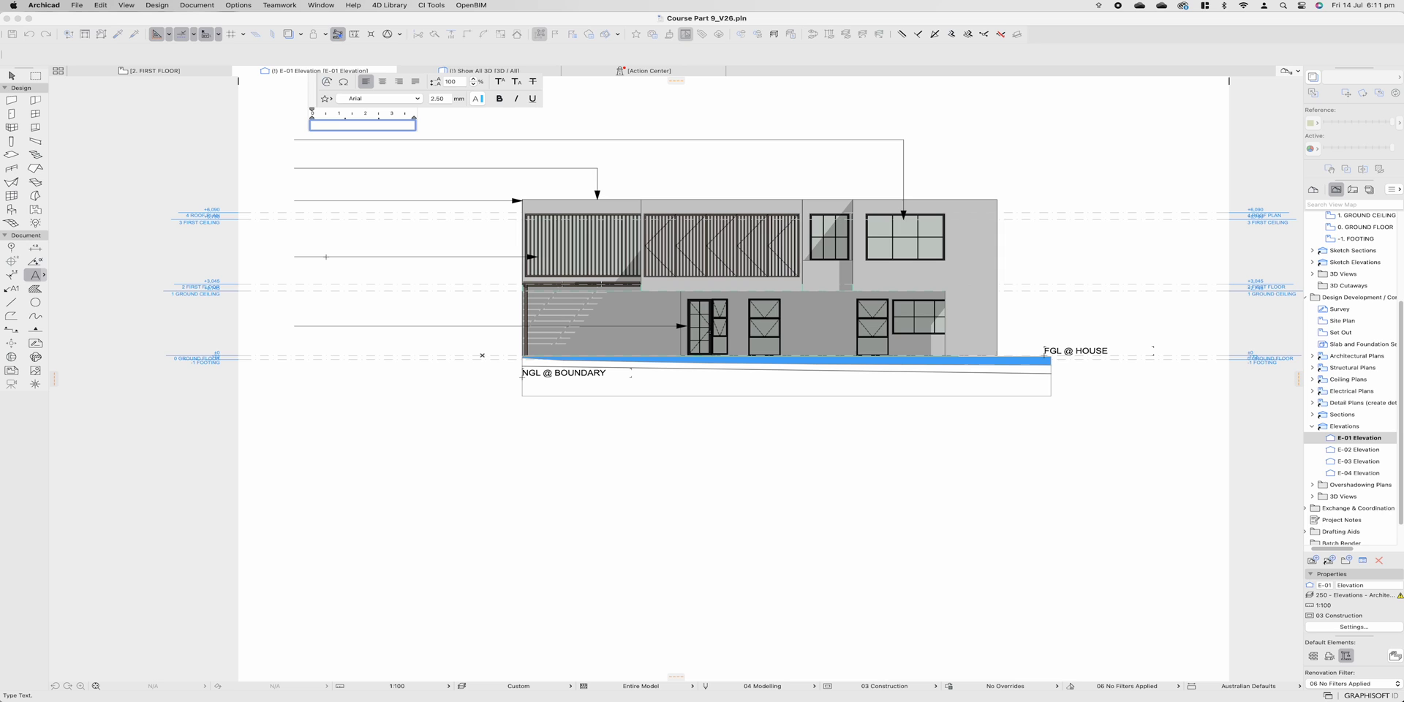
{"action": "type", "text": "GLASS WITH"}
{"action": "type", "text": " BLACK TINT"}
{"action": "key", "text": "super+a"}
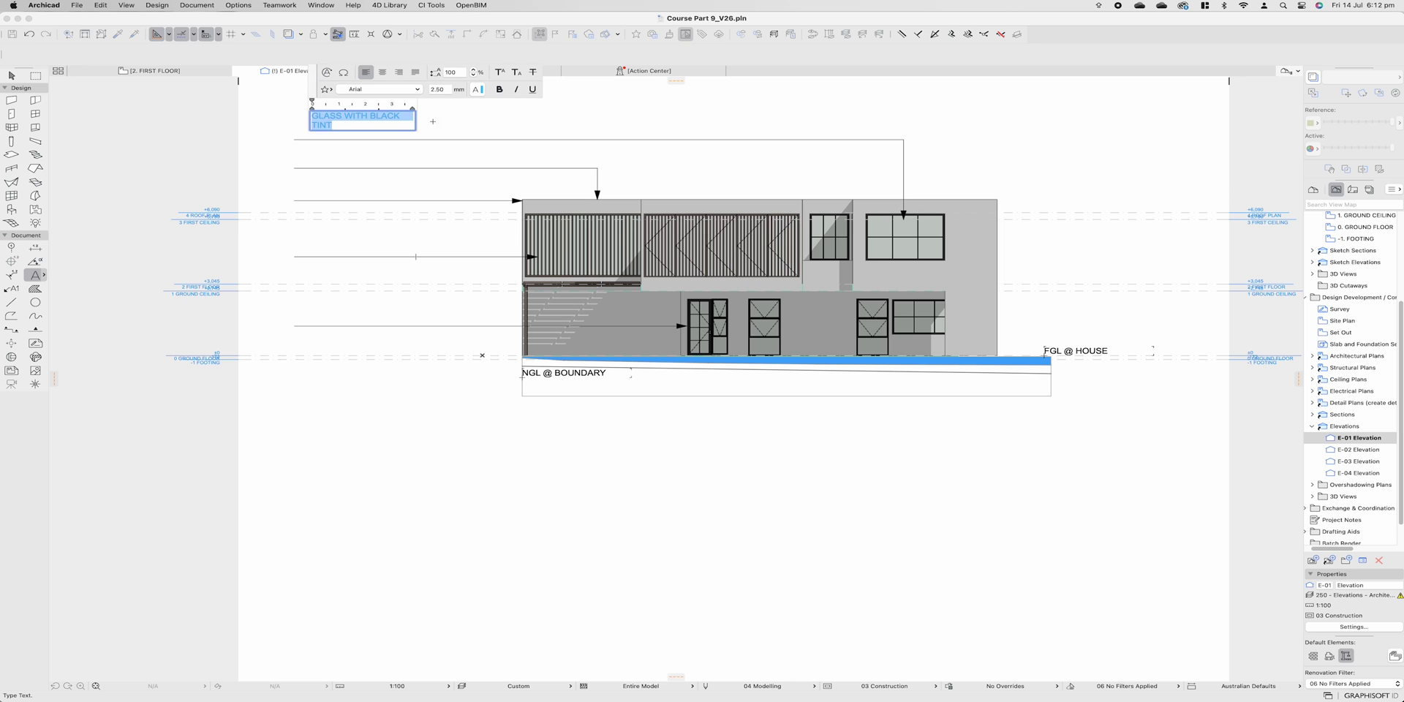
{"action": "left_click", "coordinate": [476, 90]}
{"action": "left_click", "coordinate": [478, 93]}
{"action": "left_click", "coordinate": [416, 134]}
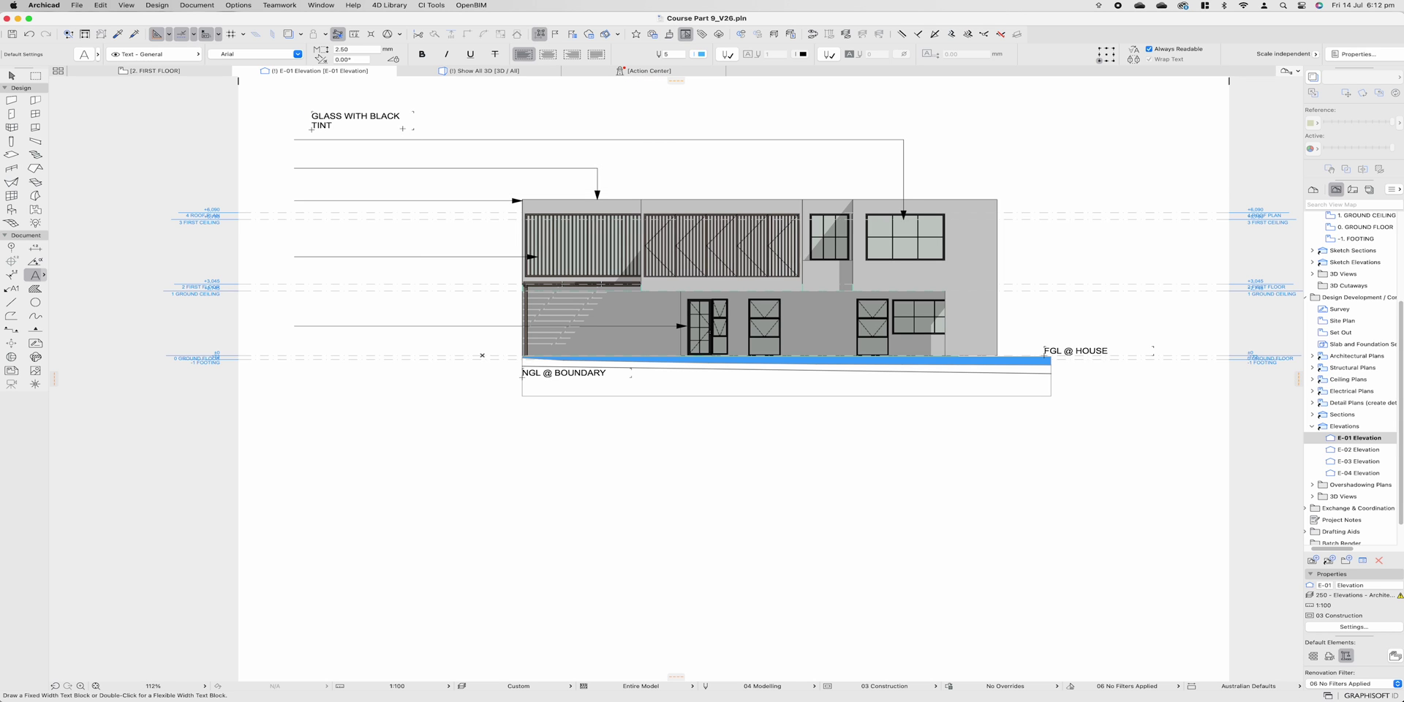
- Widen the glass label's text box to fit one line and move the label onto the outer end of the uppermost leader
{"action": "left_click", "coordinate": [413, 131]}
{"action": "left_click", "coordinate": [413, 130]}
{"action": "left_click", "coordinate": [453, 130]}
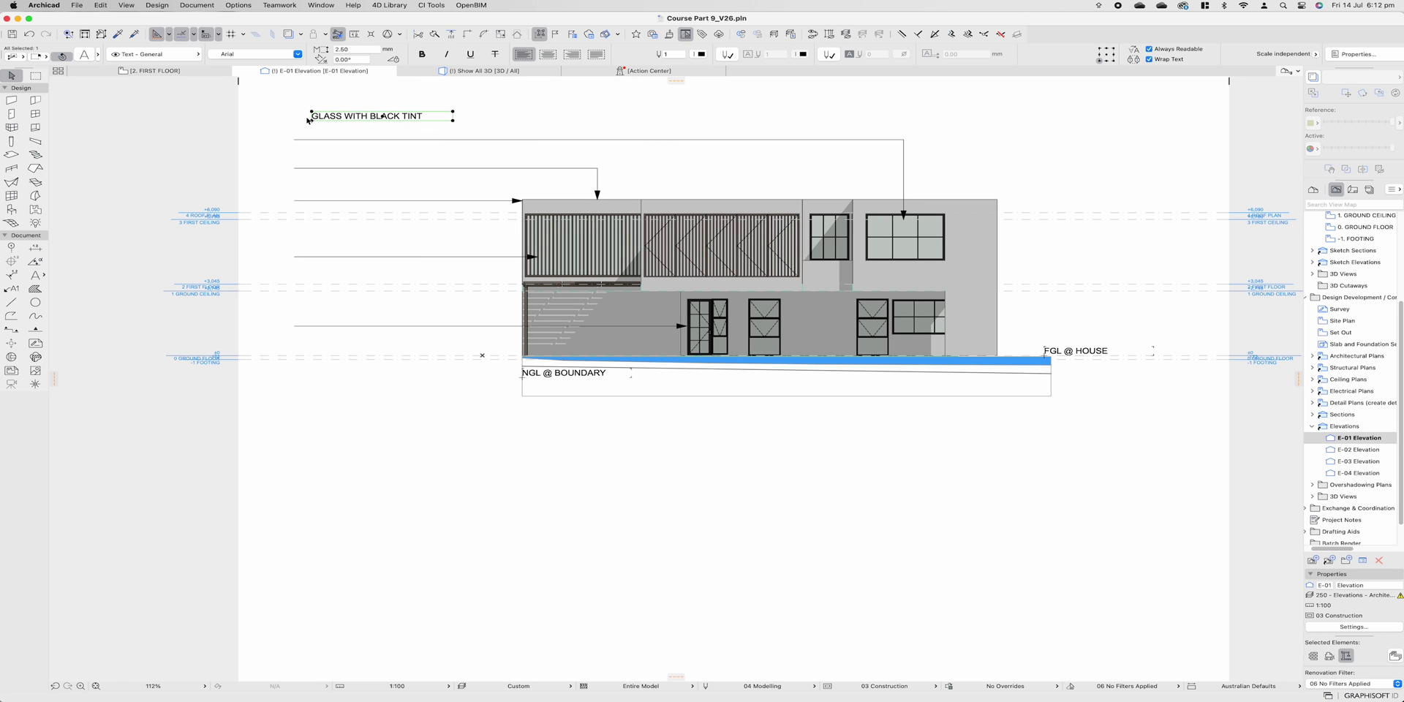
{"action": "key", "text": "super+d"}
{"action": "left_click", "coordinate": [313, 121]}
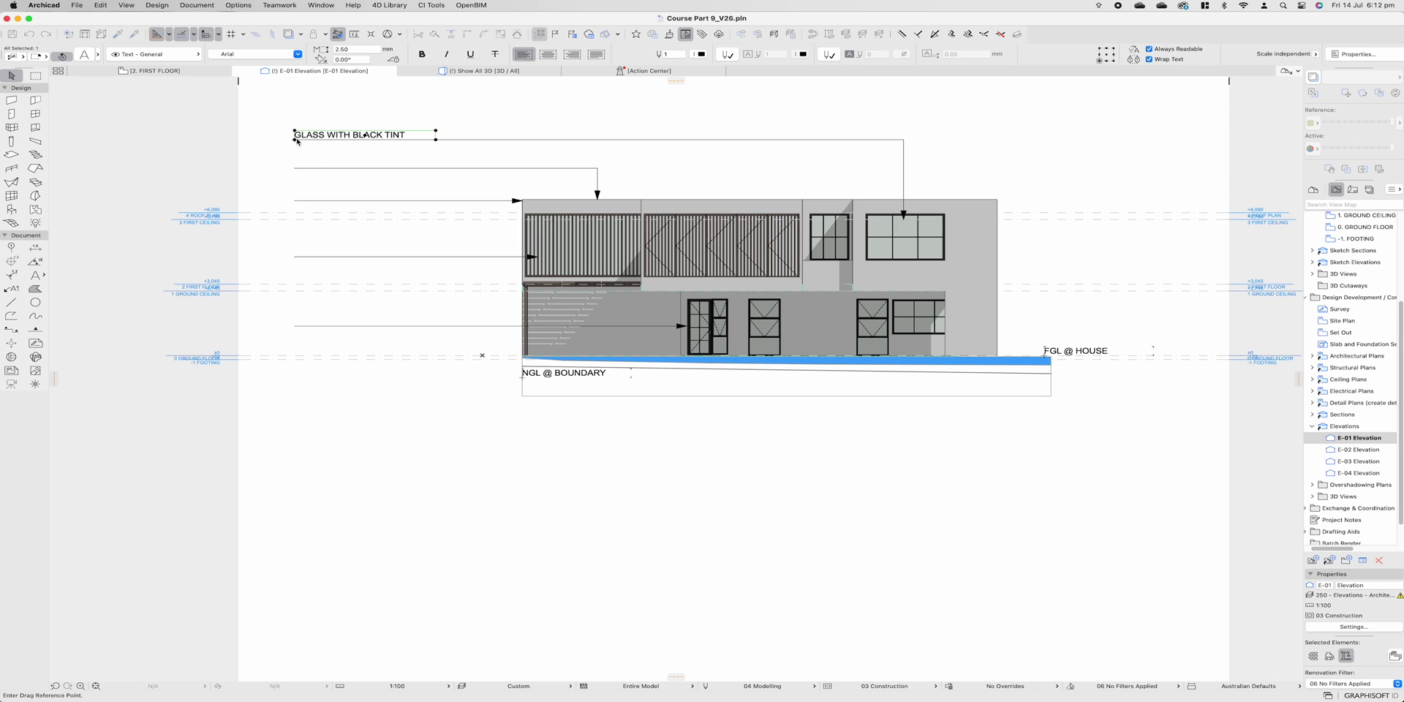
- Copy the glass label to the second leader and change its text to "MASTERWALL SKYLINE CAPPING SYSTEM, WITH RENDER TO MATCH WALL."
{"action": "left_click", "coordinate": [306, 167]}
{"action": "double_click", "coordinate": [307, 166]}
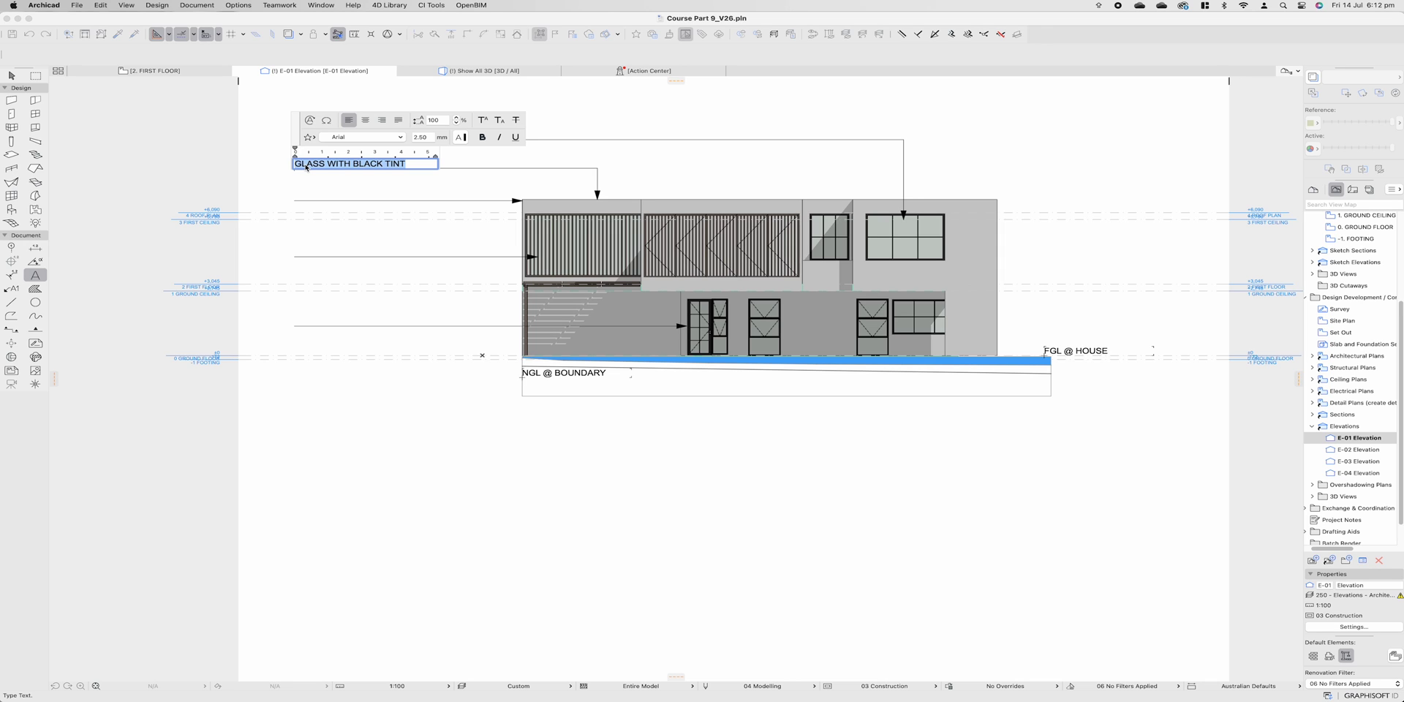
{"action": "type", "text": "MASTERWAL"}
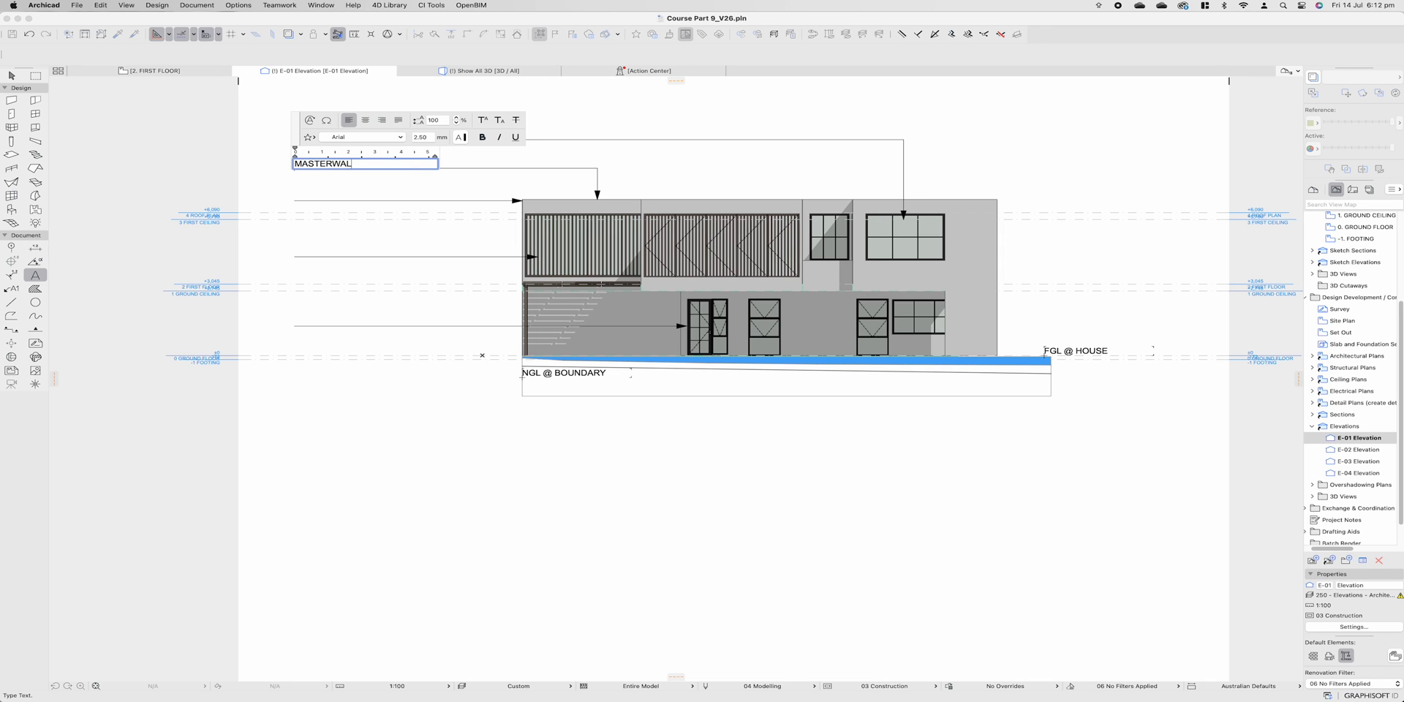
{"action": "type", "text": "L SKYLIN"}
{"action": "key", "text": "BackSpace"}
{"action": "key", "text": "BackSpace"}
{"action": "type", "text": "CAPPING SYSTEM, WITH RENDER TO MAT"}
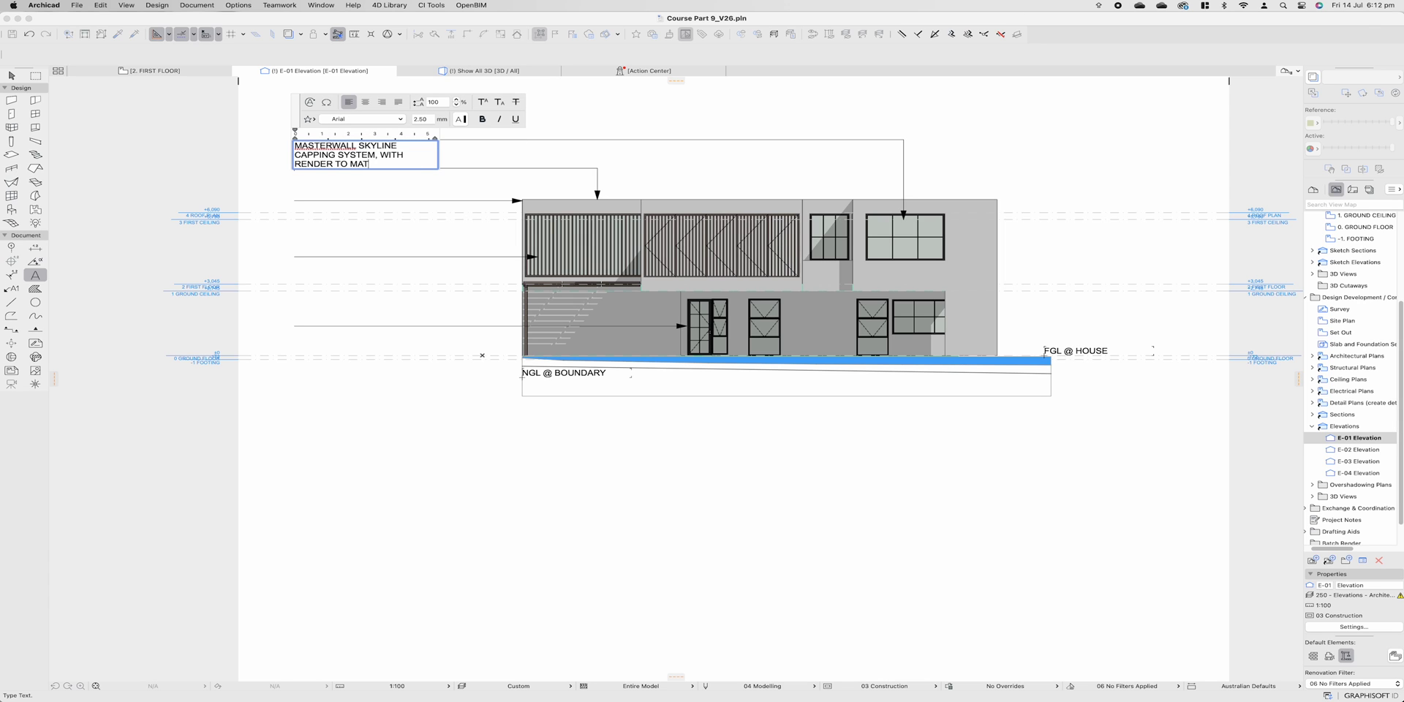
{"action": "type", "text": "CH WALL."}
{"action": "left_click", "coordinate": [408, 177]}
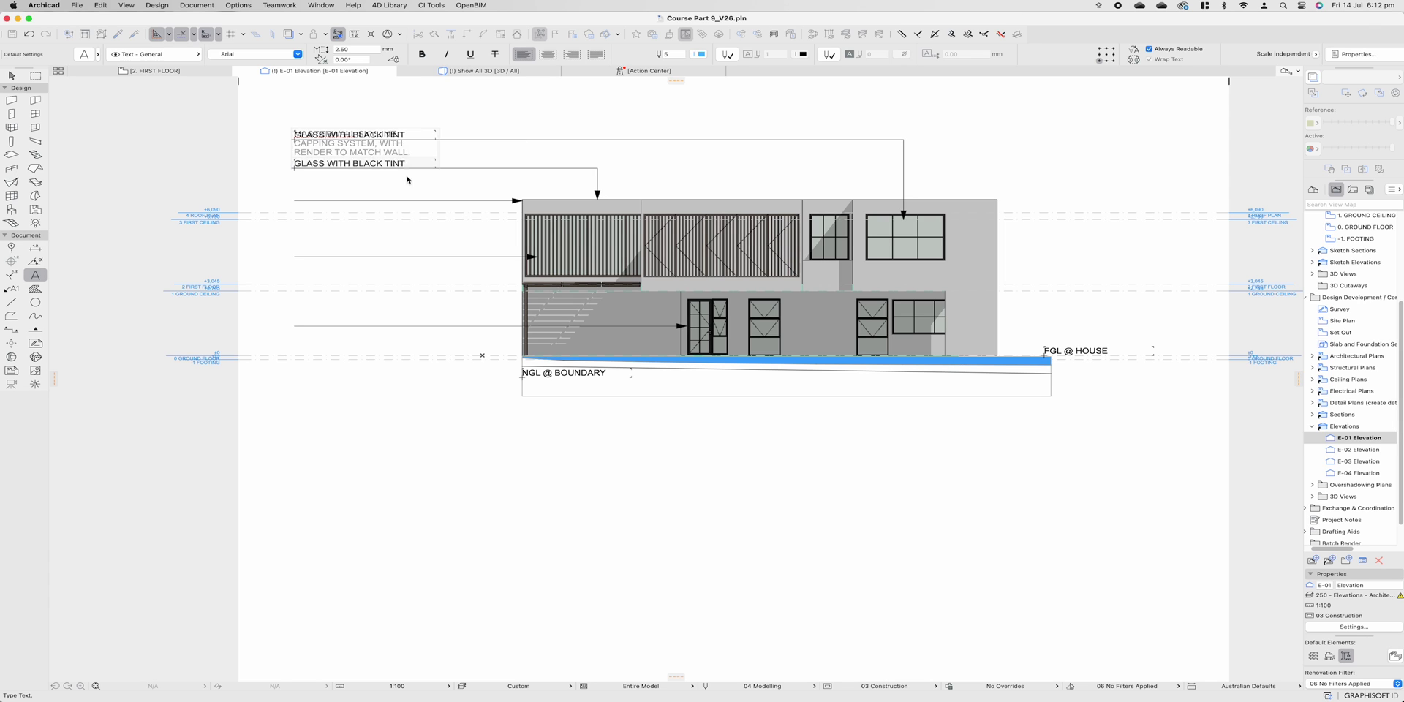
- Widen the capping label's text box so its text wraps onto two lines above the second leader
{"action": "left_click", "coordinate": [436, 169], "text": "shift"}
{"action": "left_click_drag", "start_coordinate": [436, 168], "coordinate": [539, 157]}
{"action": "key", "text": "Escape"}
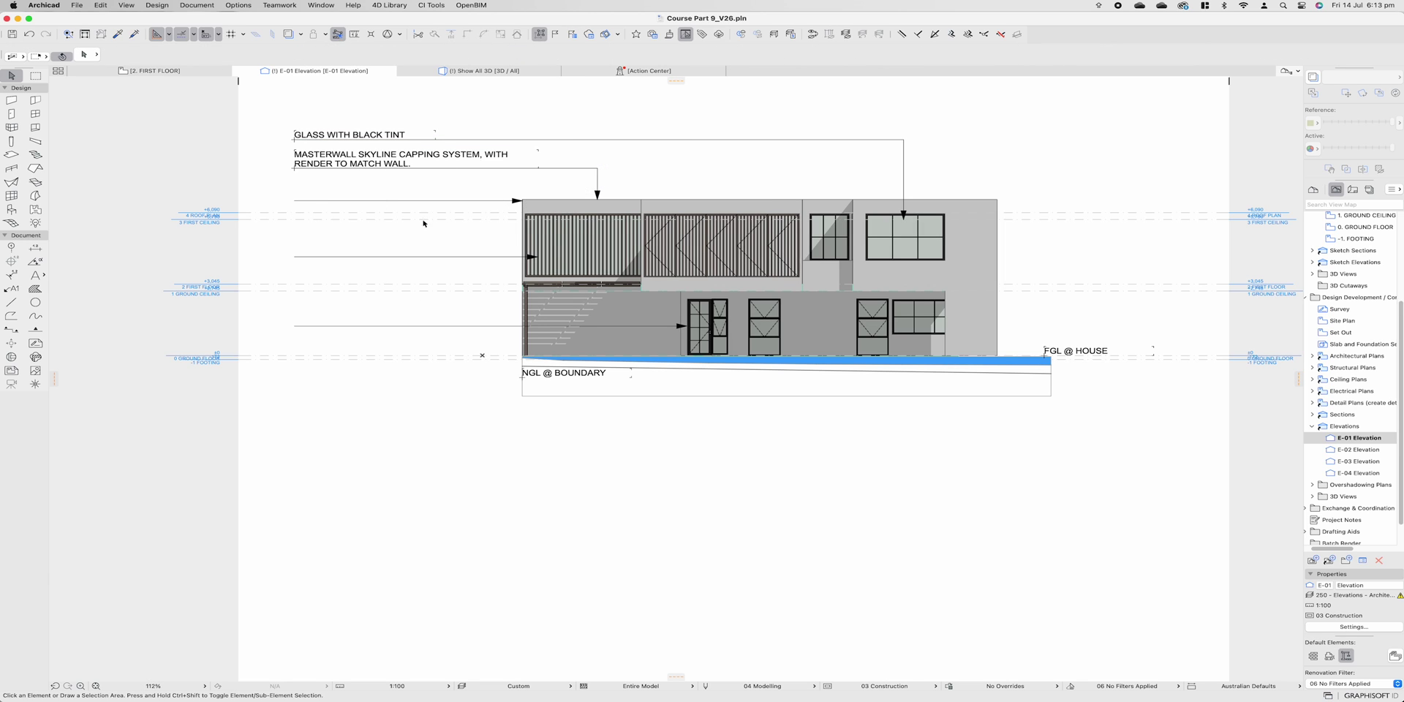
- Copy the capping label to the three arrows below, reading "RENDER WHITE", "WALNUT TIMBER VENEER OPERABLE SCREENS" and "SATIN BLACK STEEL FRAMES"
{"action": "left_click", "coordinate": [341, 166]}
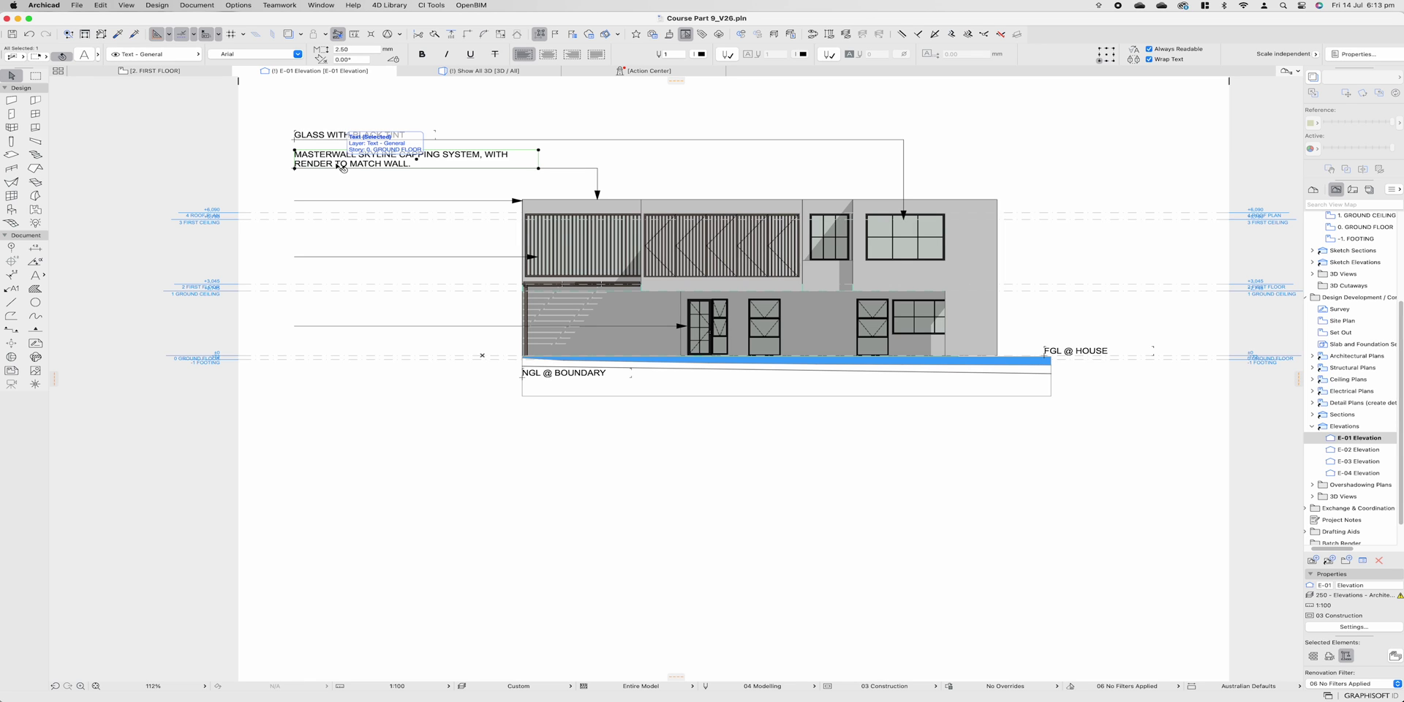
{"action": "left_click", "coordinate": [295, 168]}
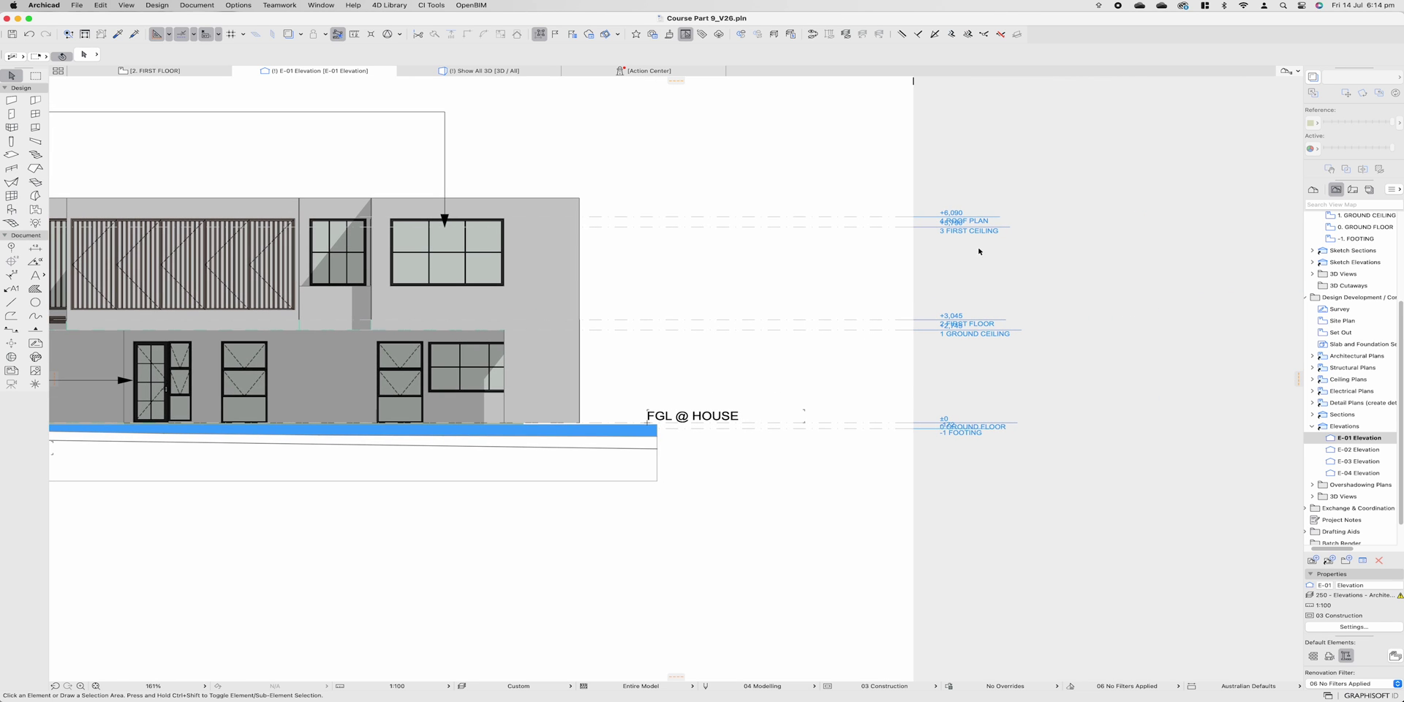
- On the first floor plan, stretch the left end of the E-01 elevation line further outward to widen the elevation's range
{"action": "scroll", "coordinate": [941, 429], "scroll_direction": "down", "scroll_amount": 3}
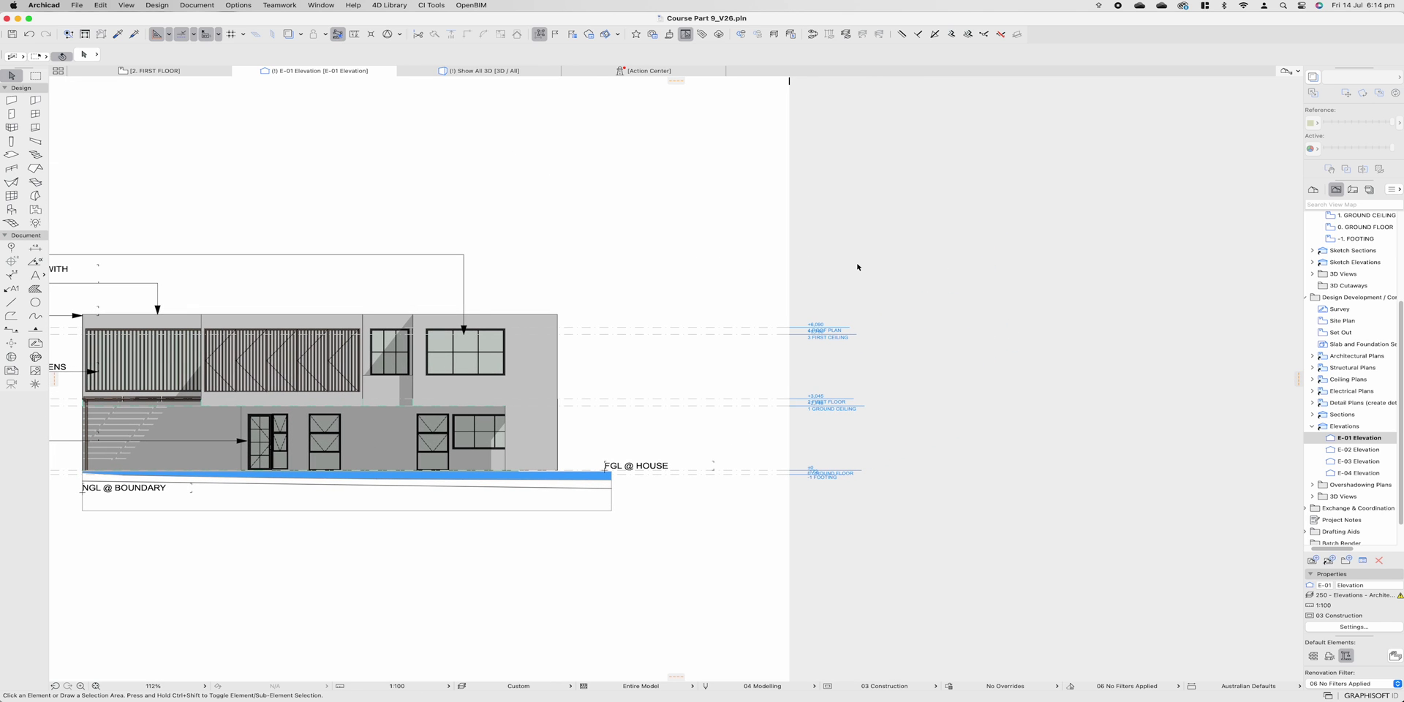
{"action": "scroll", "coordinate": [668, 288], "scroll_direction": "down", "scroll_amount": 4}
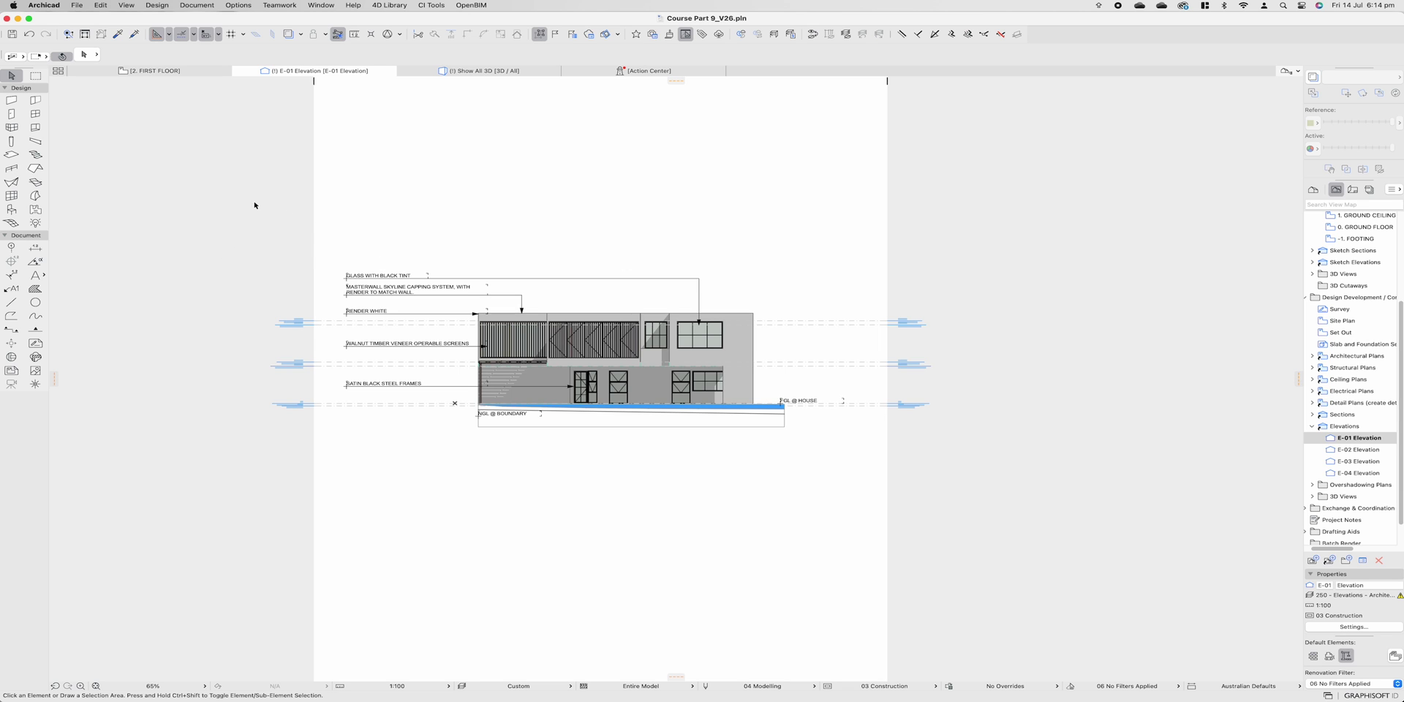
{"action": "left_click", "coordinate": [168, 71]}
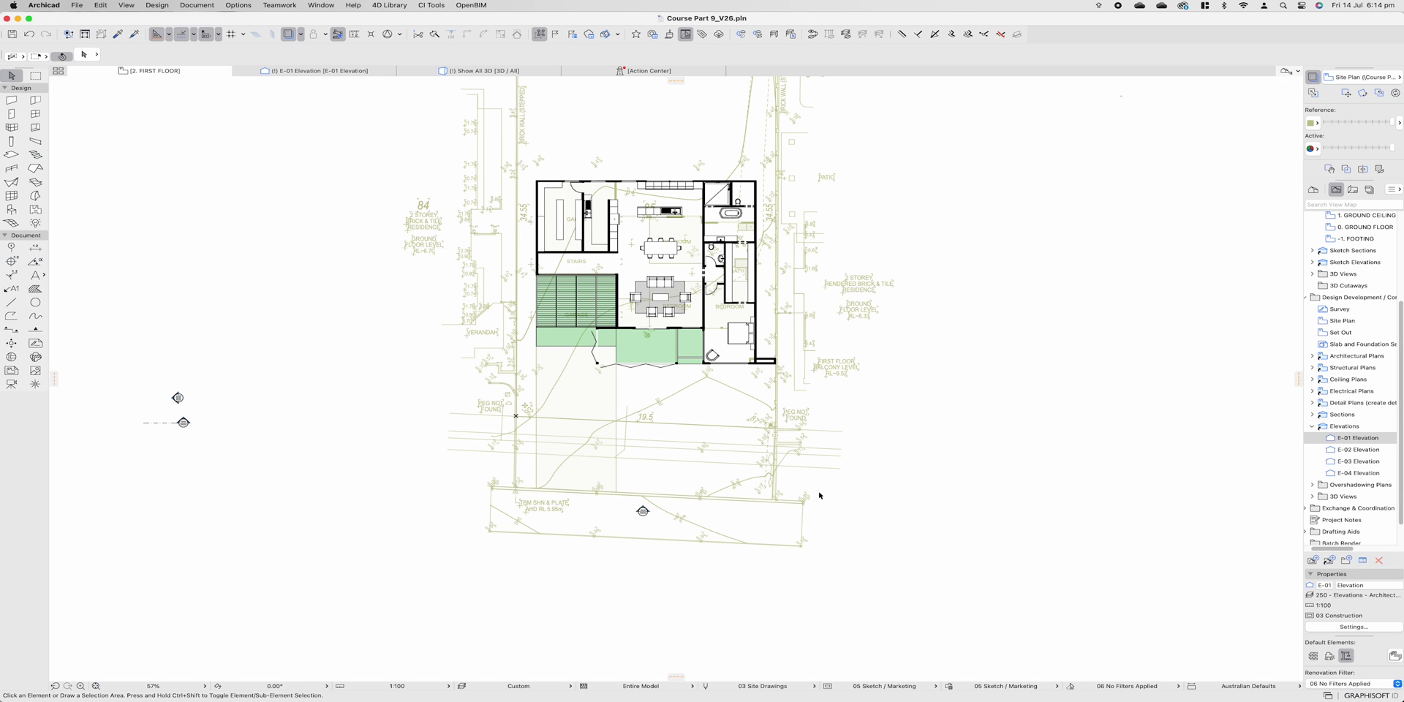
{"action": "left_click", "coordinate": [645, 513]}
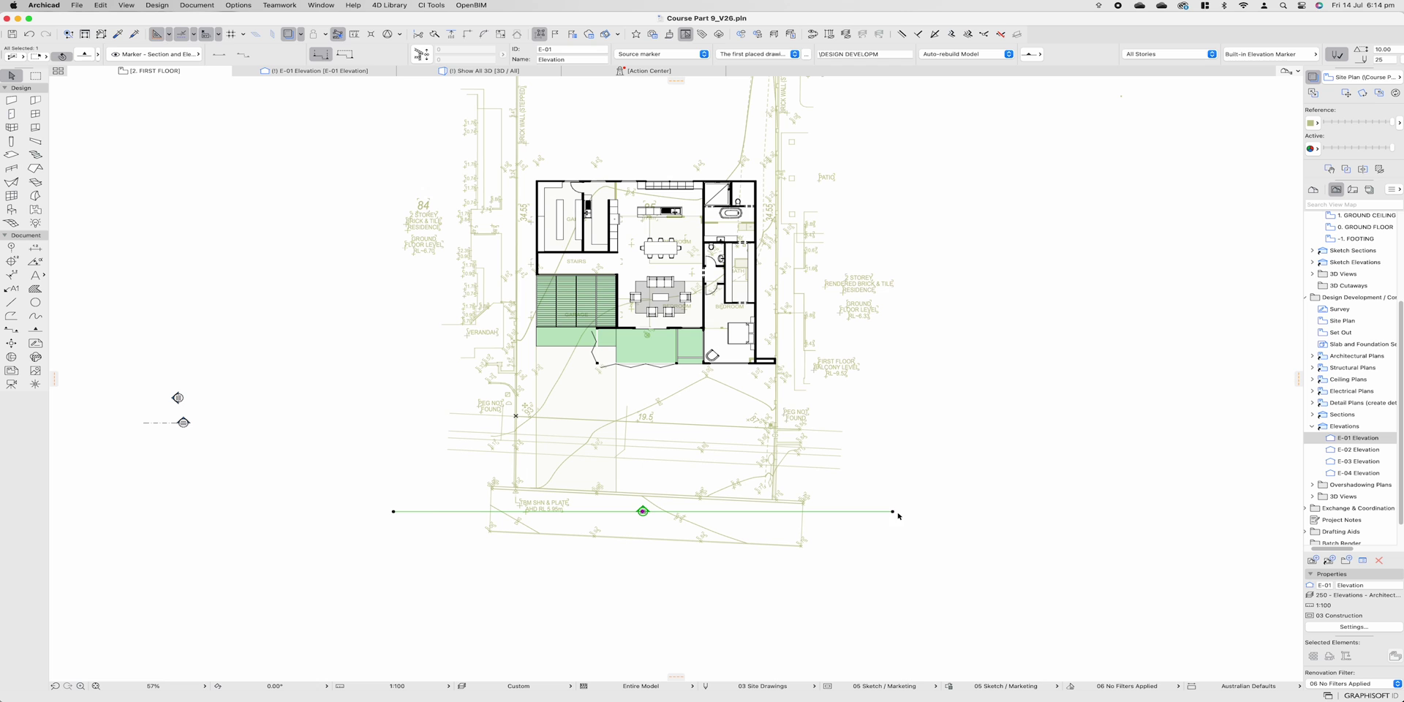
{"action": "left_click", "coordinate": [393, 511]}
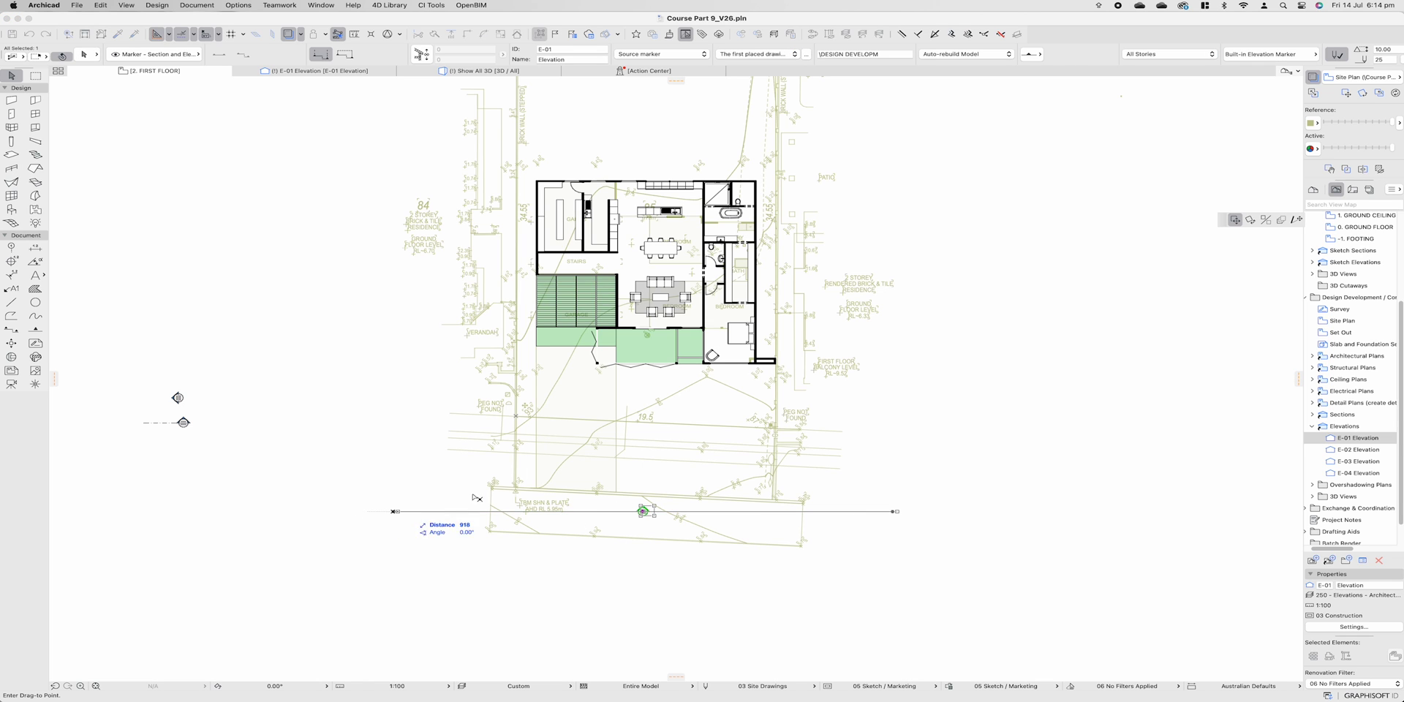
{"action": "left_click", "coordinate": [1297, 220]}
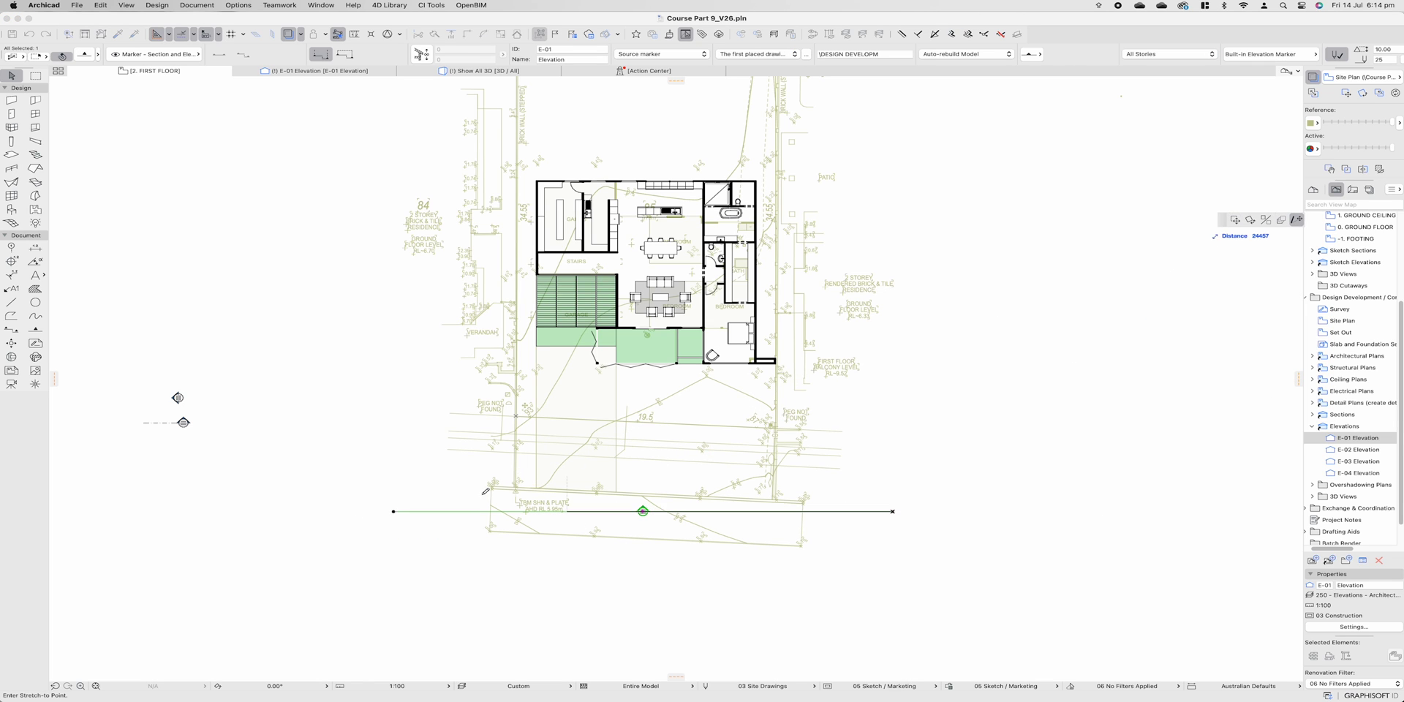
{"action": "left_click", "coordinate": [335, 512]}
- Return to the E-01 elevation and turn off the Elevation Range display
{"action": "left_click", "coordinate": [297, 73]}
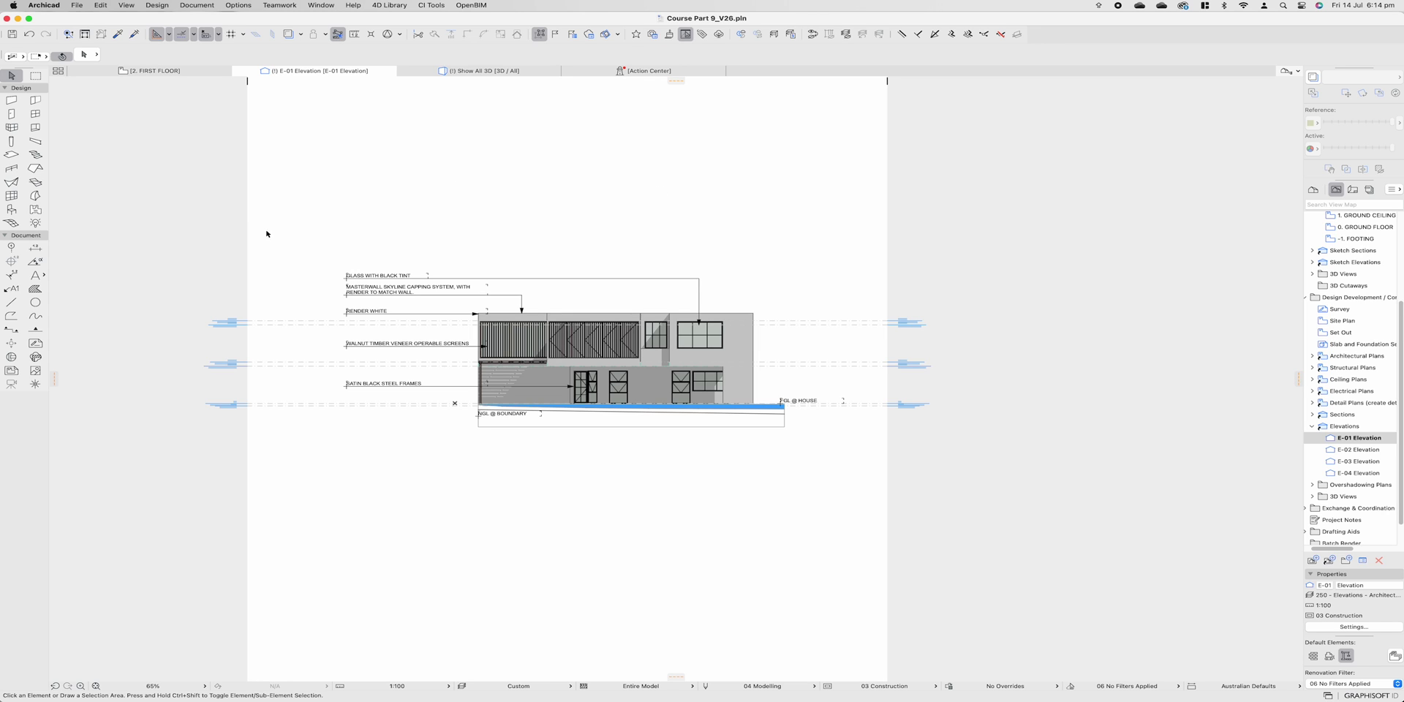
{"action": "right_click", "coordinate": [664, 217]}
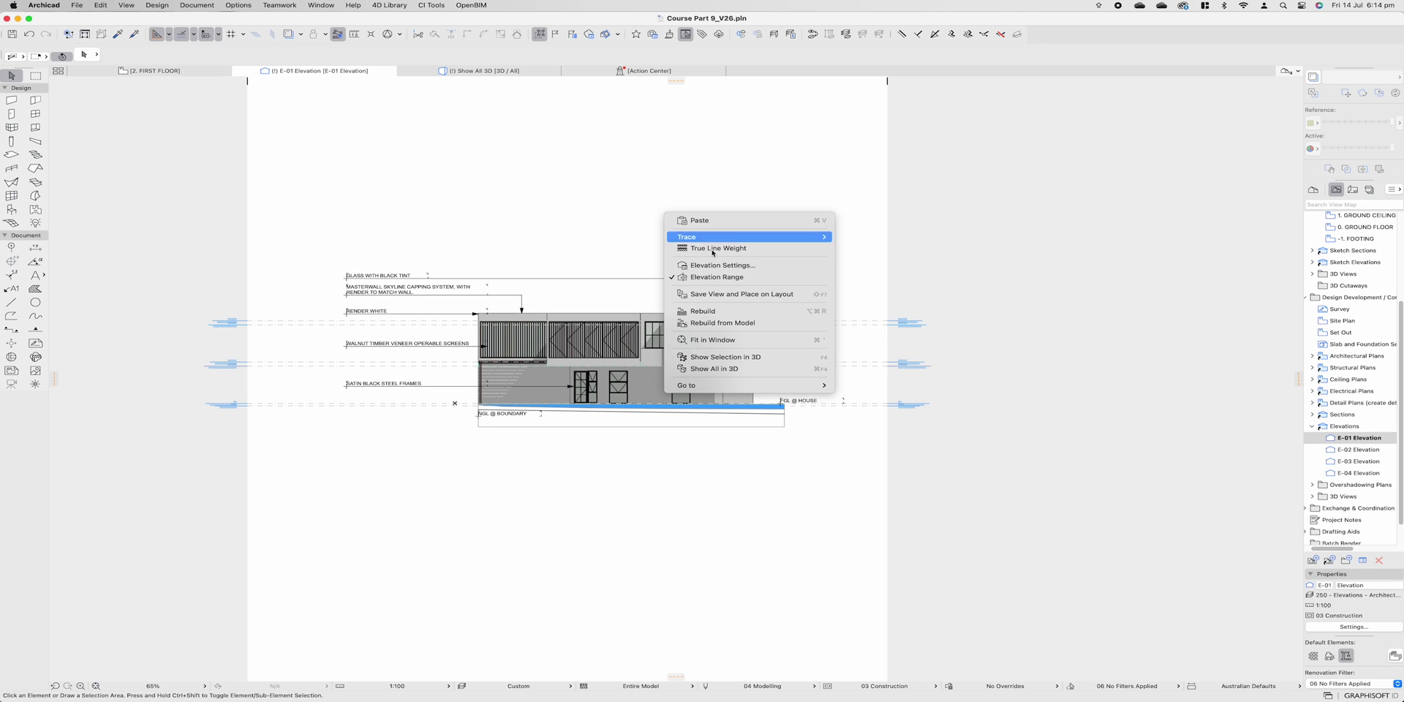
{"action": "left_click", "coordinate": [709, 278]}
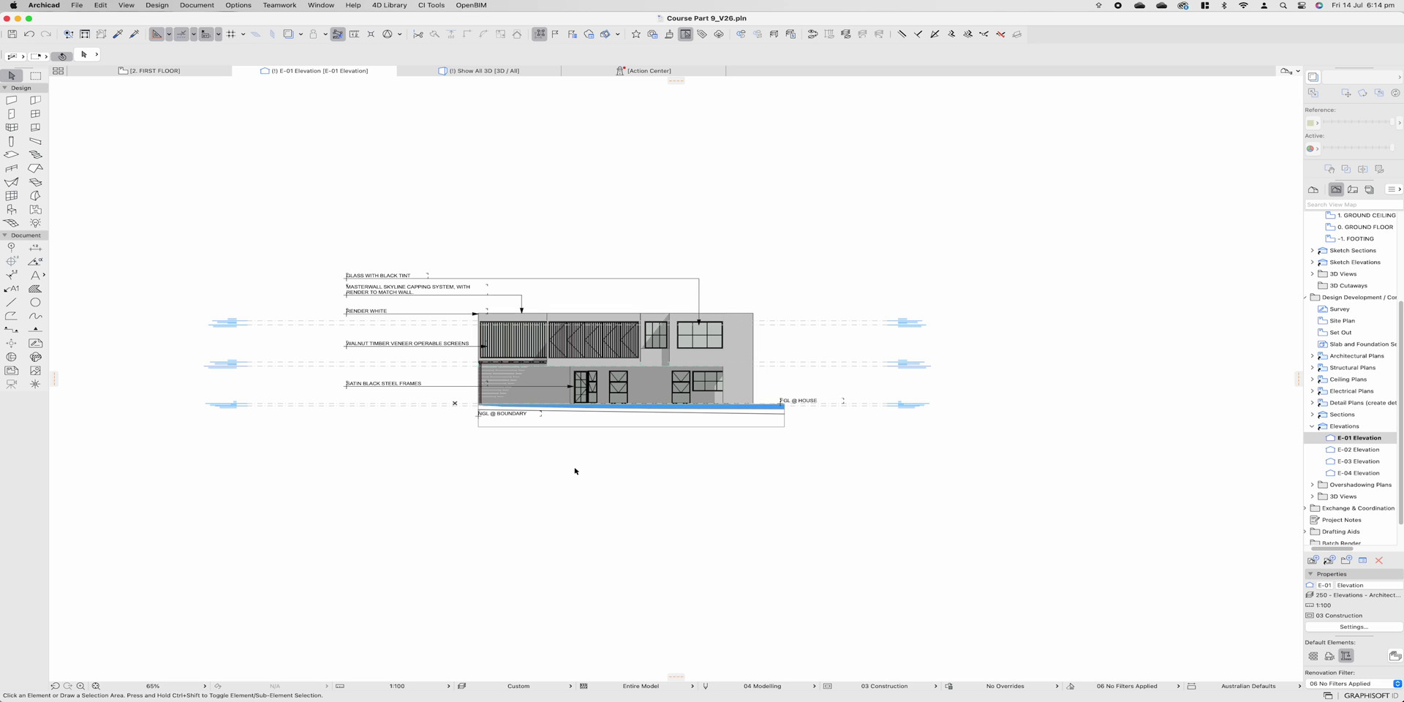
- Turn off the elevation level line display for all six storeys, from ROOF PLAN to FOOTING, in the Storey Settings
{"action": "scroll", "coordinate": [961, 351], "scroll_direction": "up", "scroll_amount": 5}
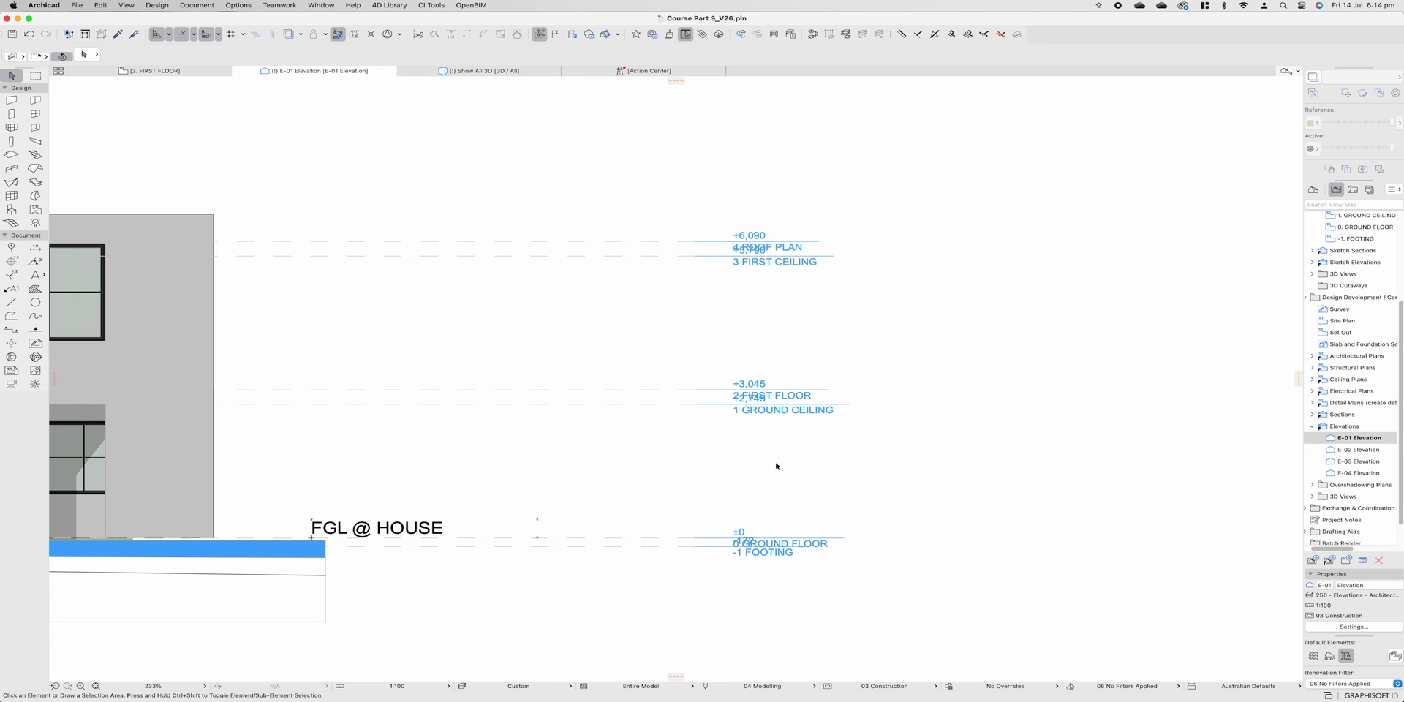
{"action": "key", "text": "super+7"}
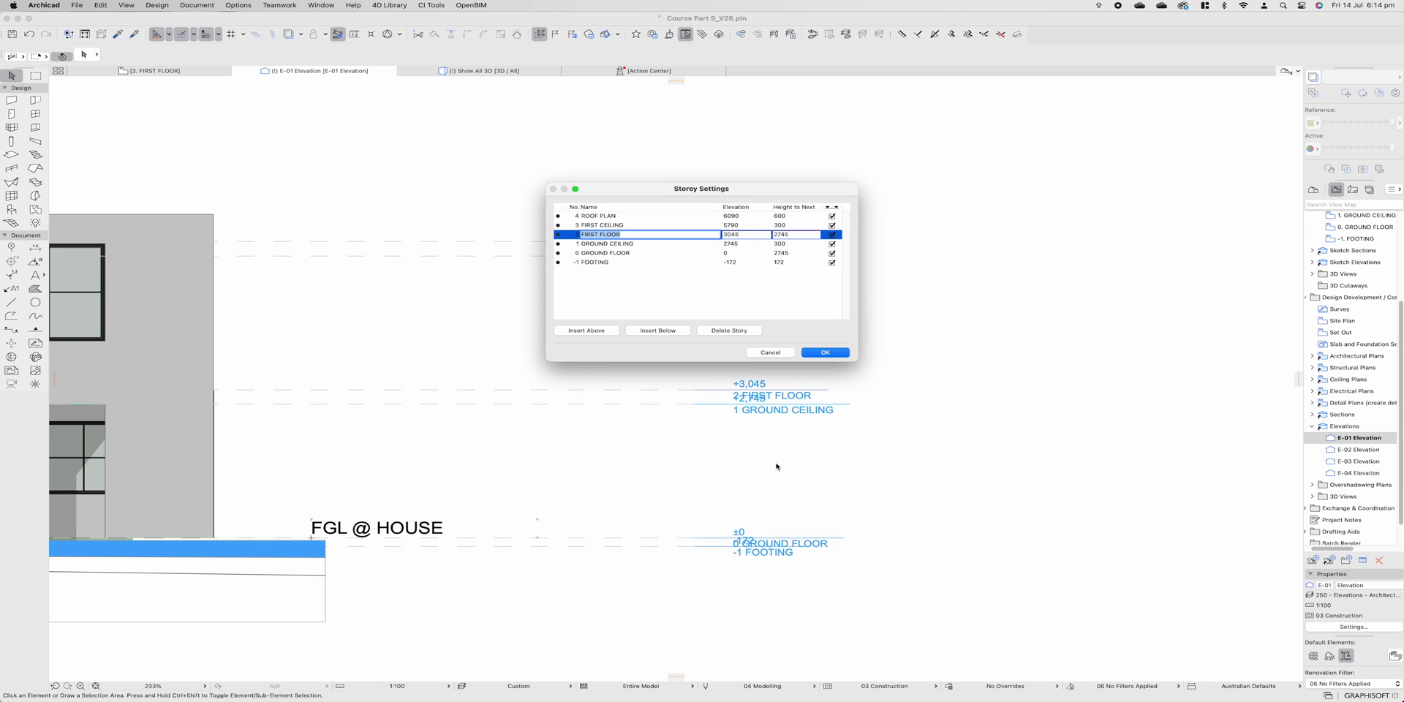
{"action": "left_click_drag", "start_coordinate": [723, 194], "coordinate": [565, 240]}
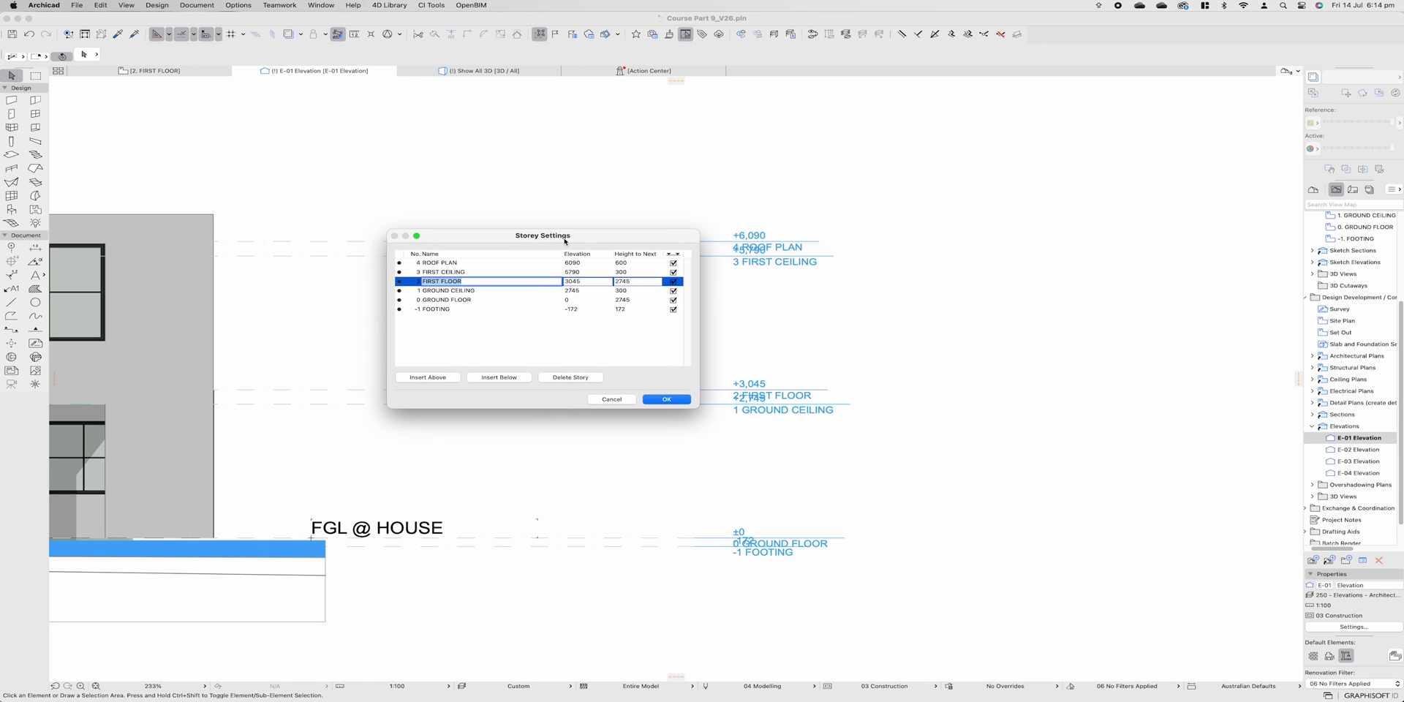
{"action": "left_click_drag", "start_coordinate": [673, 265], "coordinate": [674, 313]}
{"action": "left_click", "coordinate": [673, 264]}
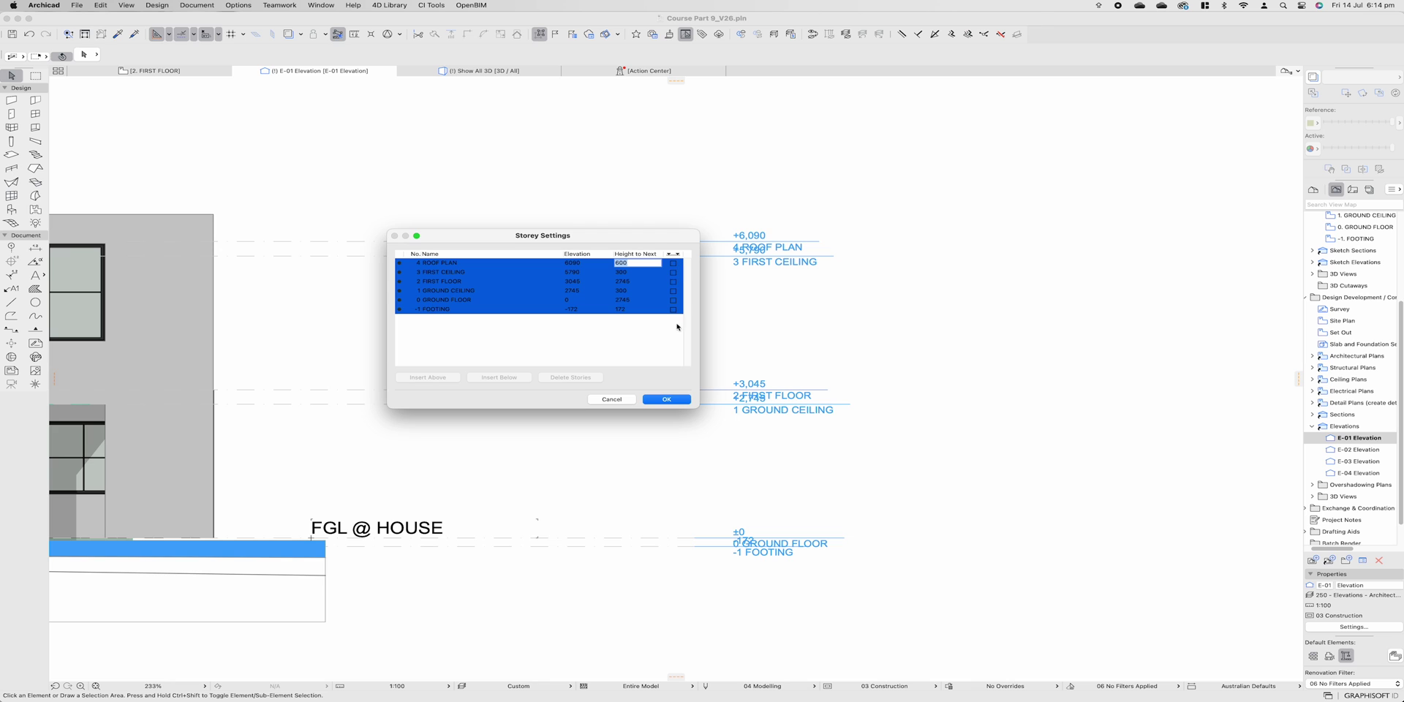
{"action": "left_click", "coordinate": [665, 399]}
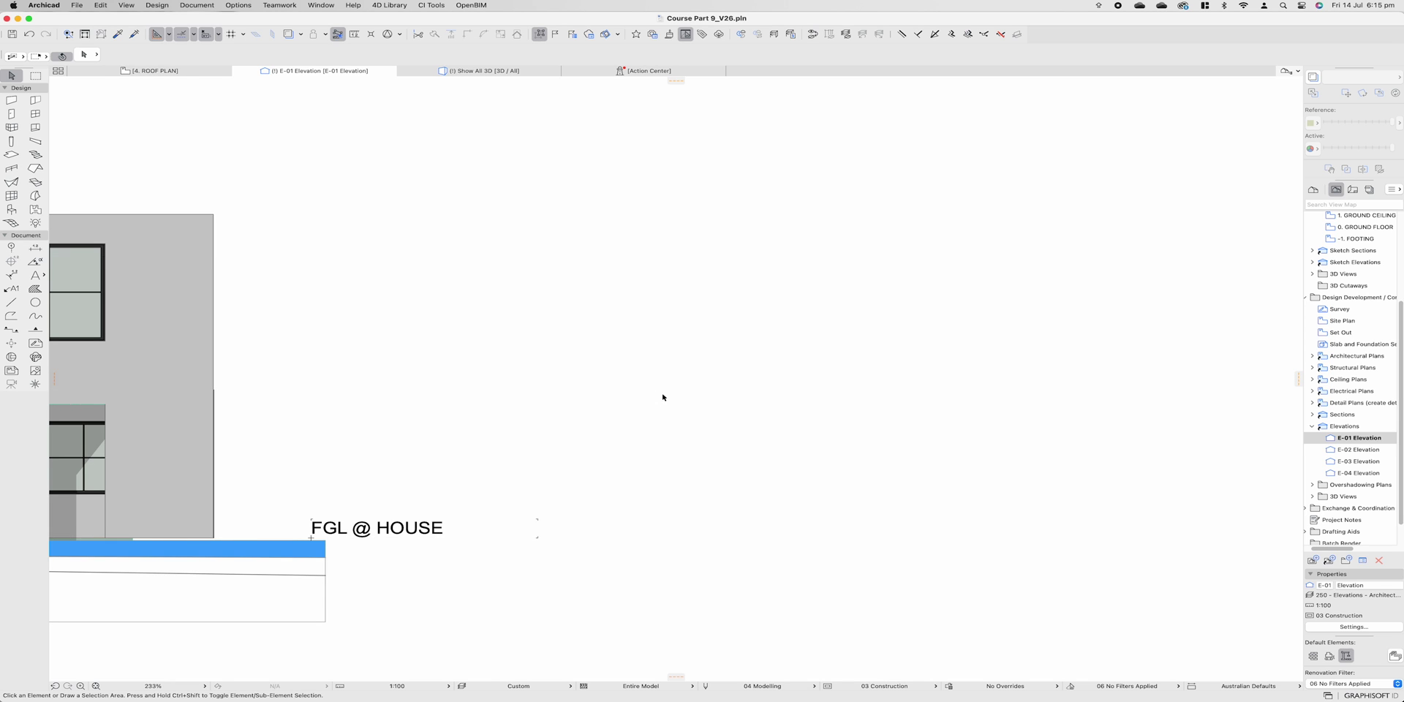
- Draw a short horizontal line outward from the lower right corner of the rightmost first-floor window and remove its arrowhead
{"action": "scroll", "coordinate": [661, 398], "scroll_direction": "down", "scroll_amount": 5}
{"action": "scroll", "coordinate": [782, 400], "scroll_direction": "up", "scroll_amount": 5}
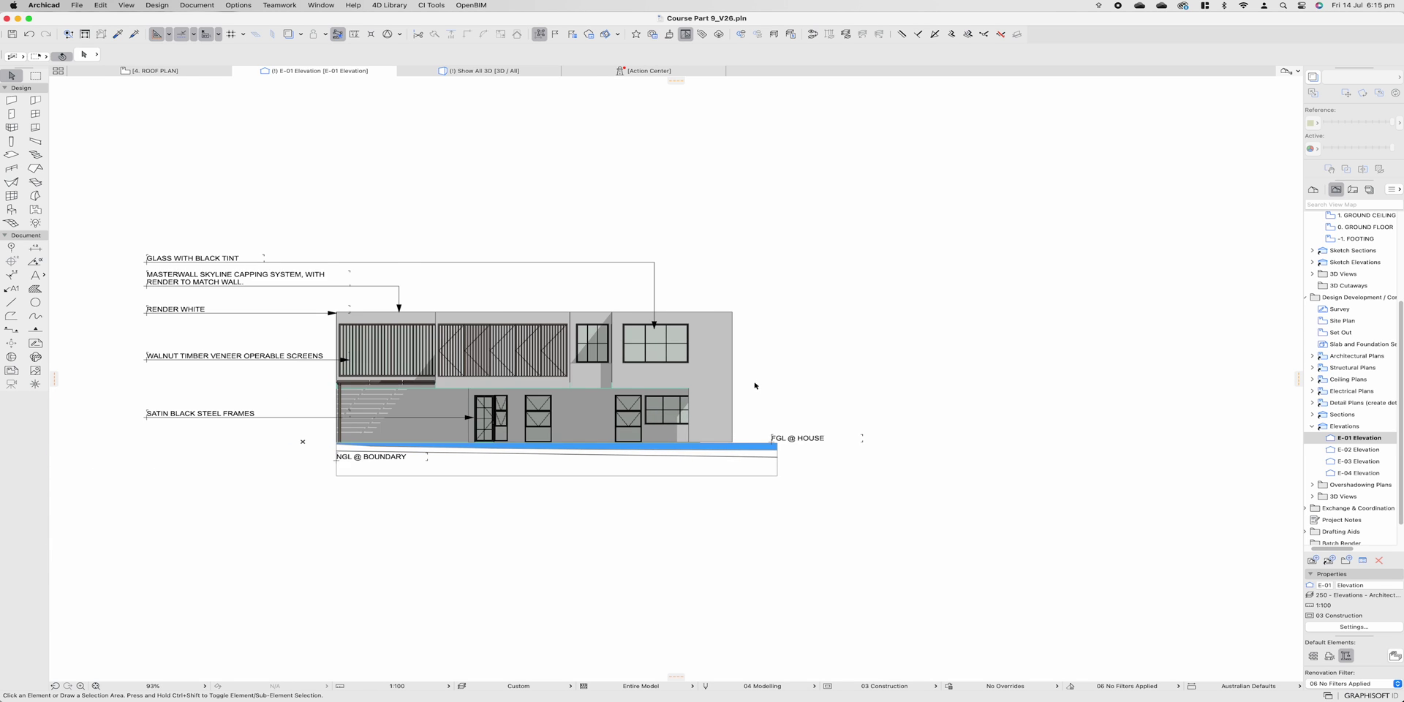
{"action": "scroll", "coordinate": [782, 398], "scroll_direction": "up", "scroll_amount": 2}
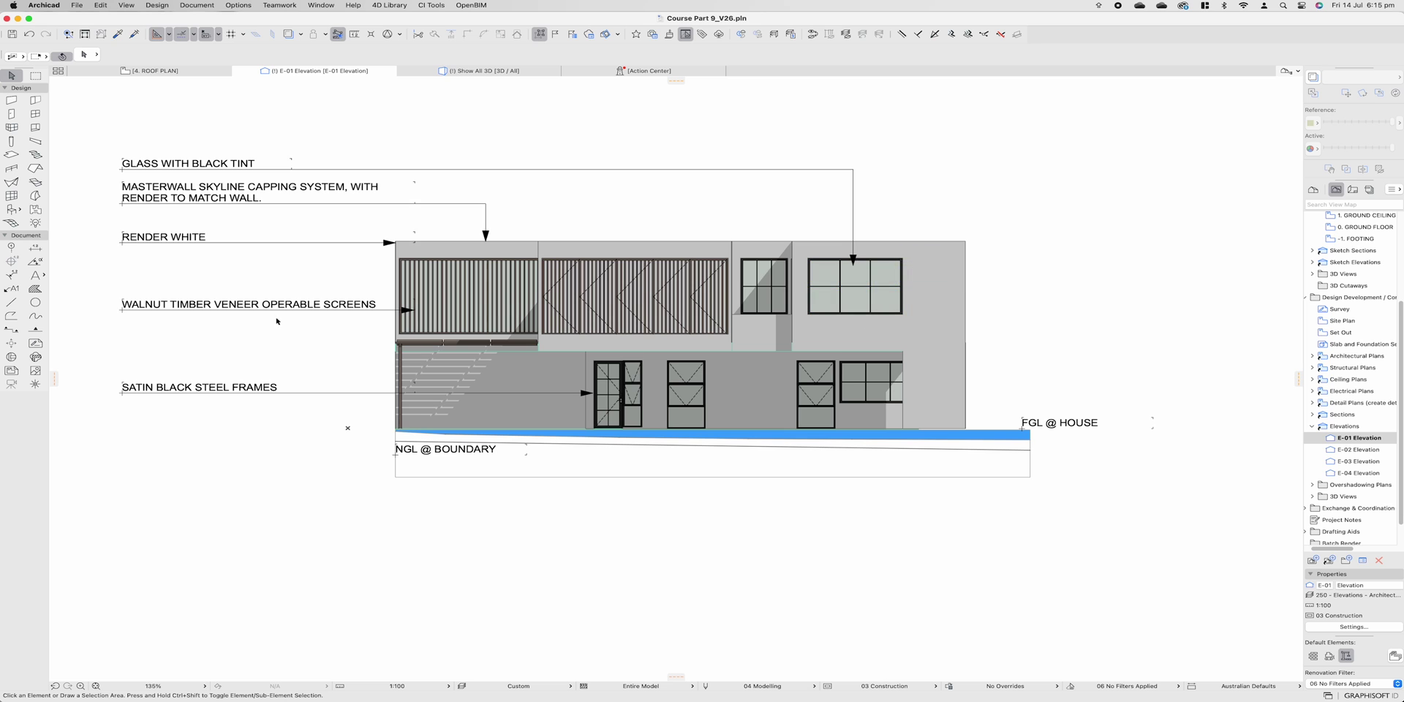
{"action": "left_click", "coordinate": [13, 303]}
{"action": "scroll", "coordinate": [551, 267], "scroll_direction": "up", "scroll_amount": 5}
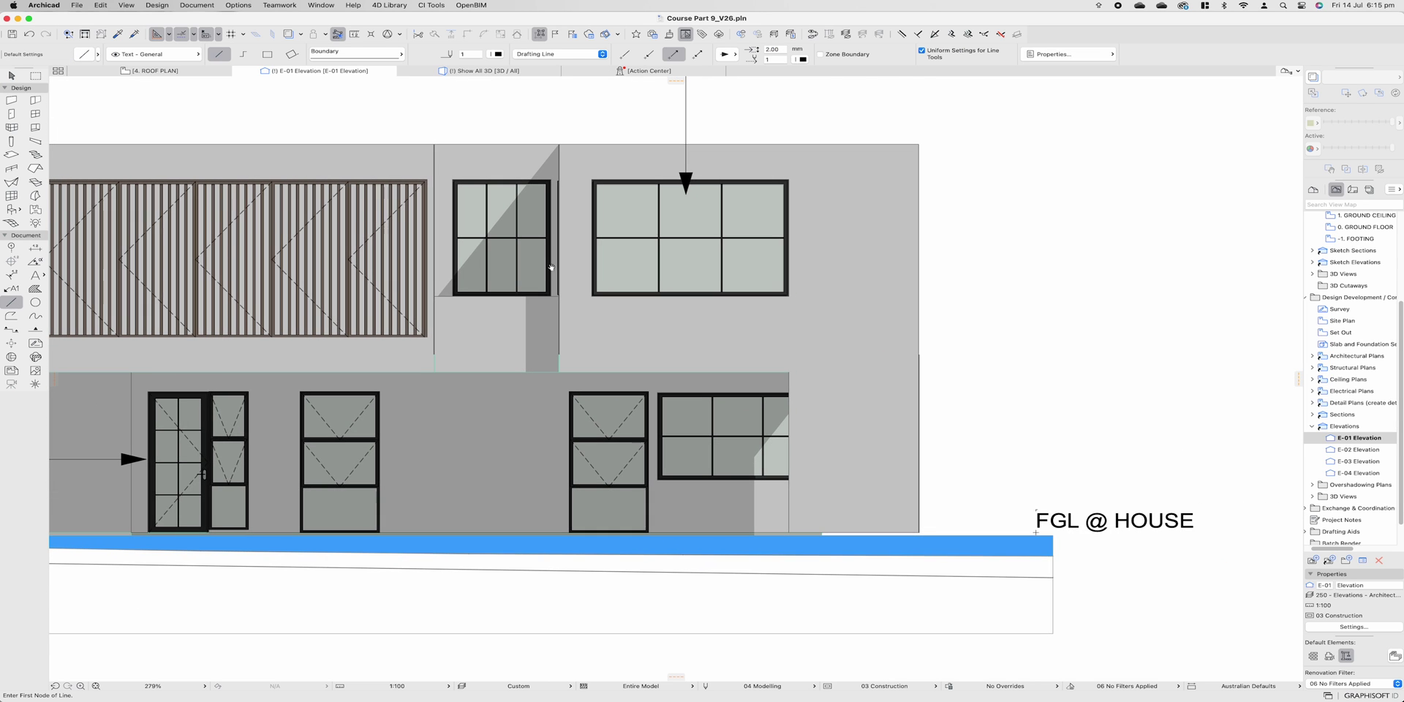
{"action": "left_click", "coordinate": [790, 296]}
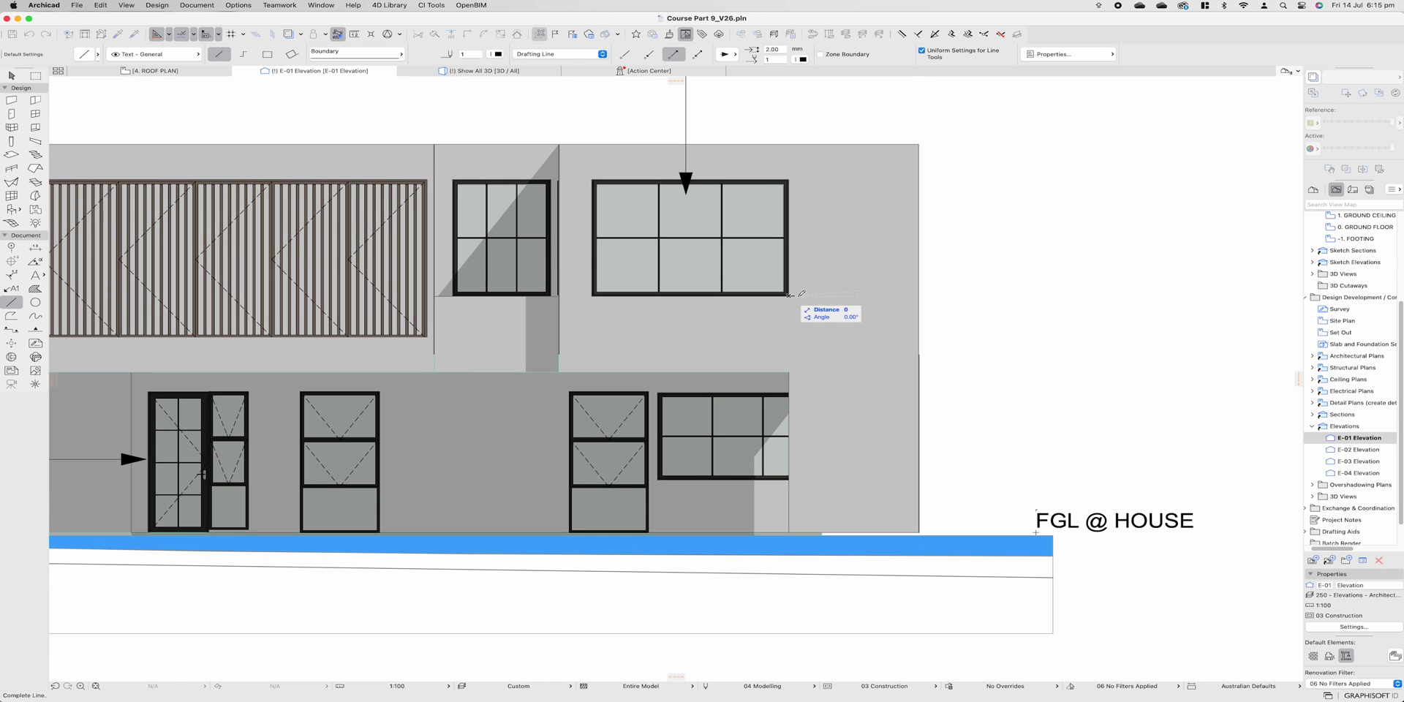
{"action": "left_click", "coordinate": [847, 296]}
{"action": "key", "text": "Escape"}
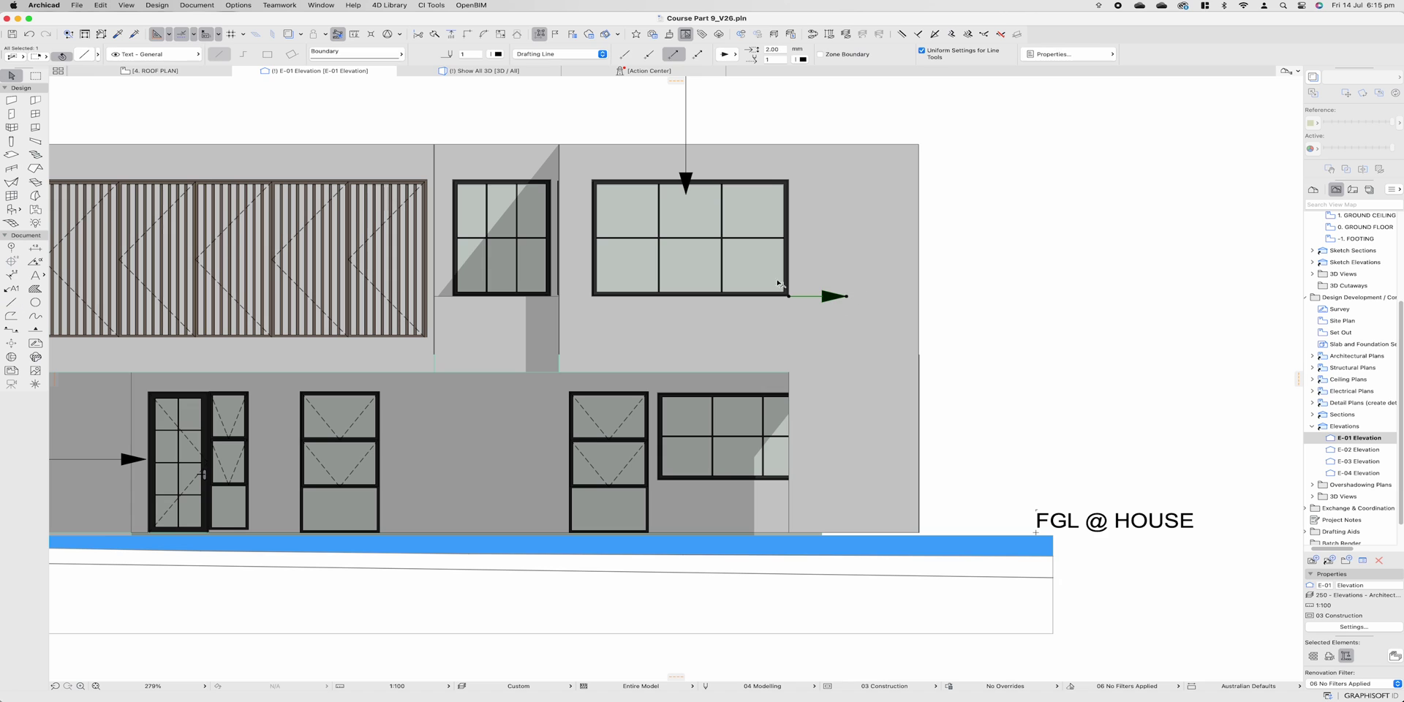
{"action": "left_click", "coordinate": [625, 54]}
{"action": "left_click", "coordinate": [824, 301]}
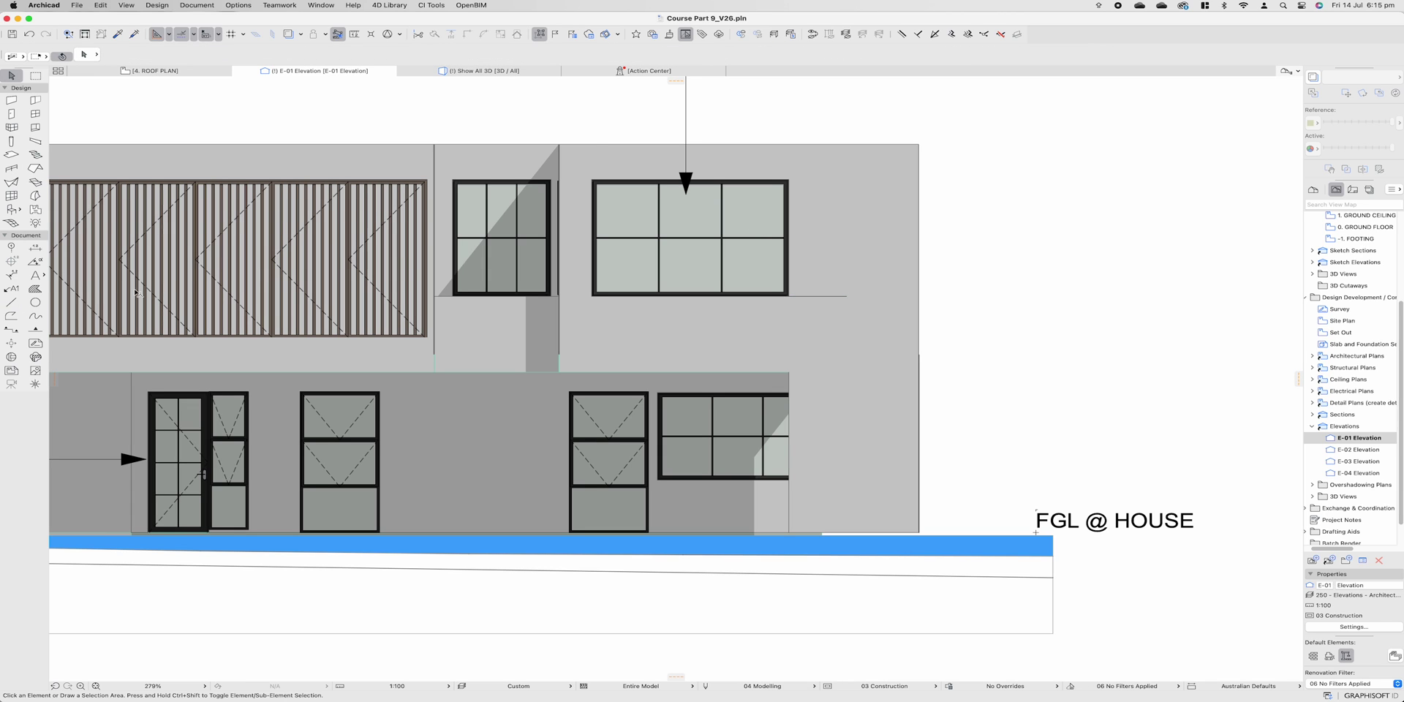
- Measure the height from the rightmost first-floor window's sill down to the ground floor line
{"action": "left_click", "coordinate": [34, 275]}
{"action": "key", "text": "m"}
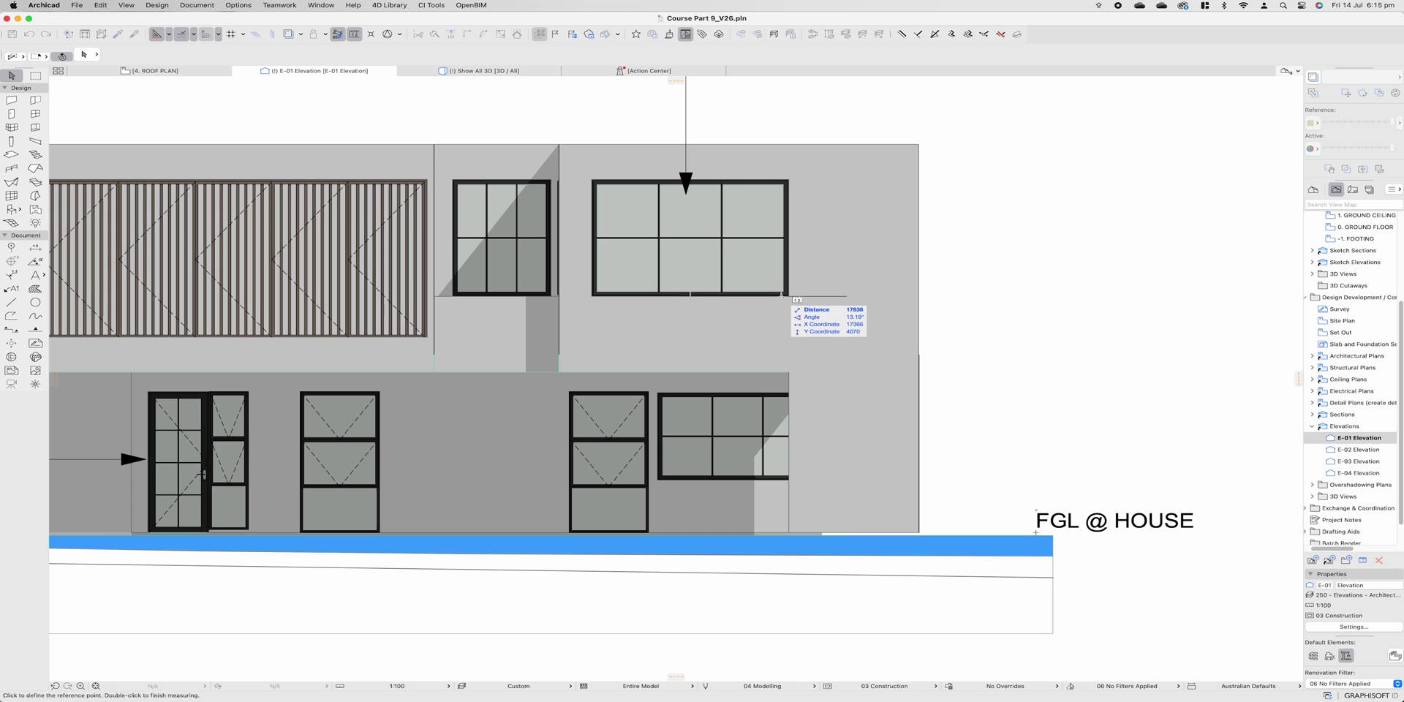
{"action": "left_click", "coordinate": [788, 295]}
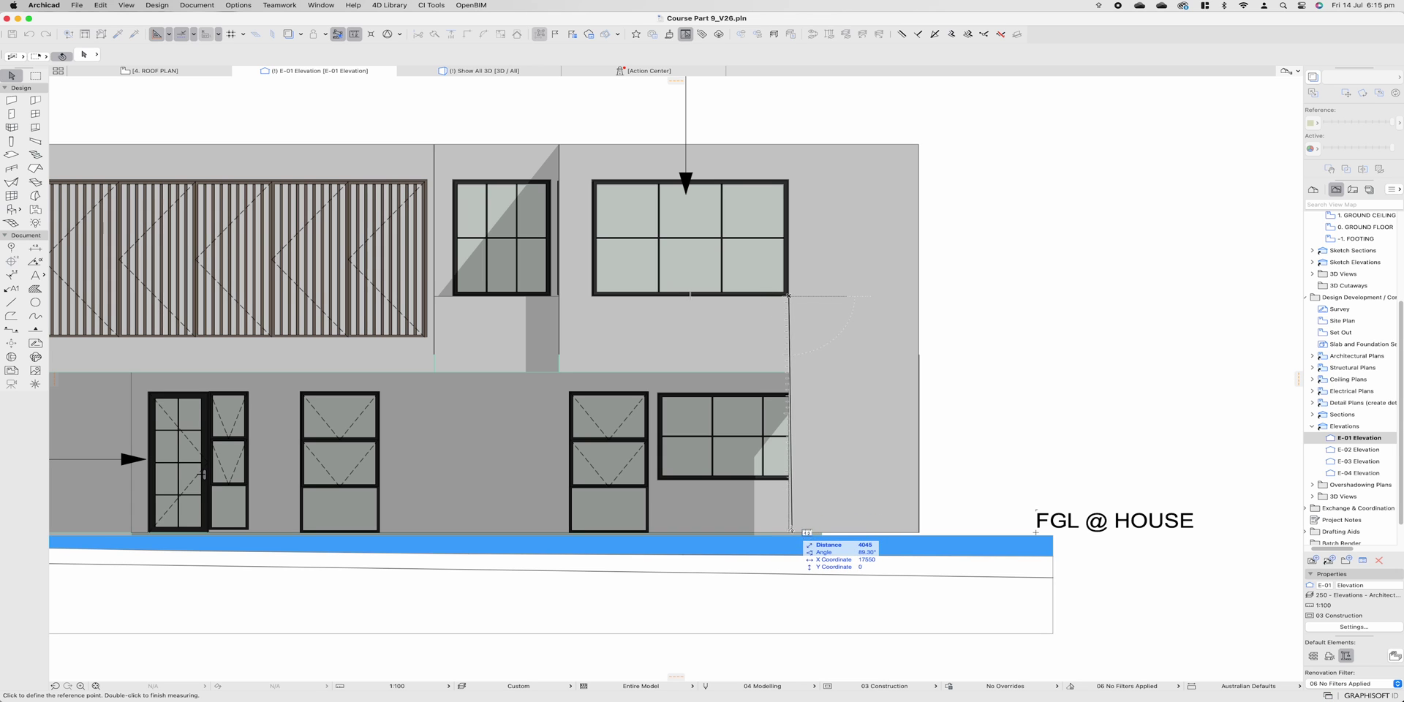
{"action": "key", "text": "Escape"}
- Add a text label reading "4000" and move it onto the short line at the window sill
{"action": "left_click", "coordinate": [36, 275]}
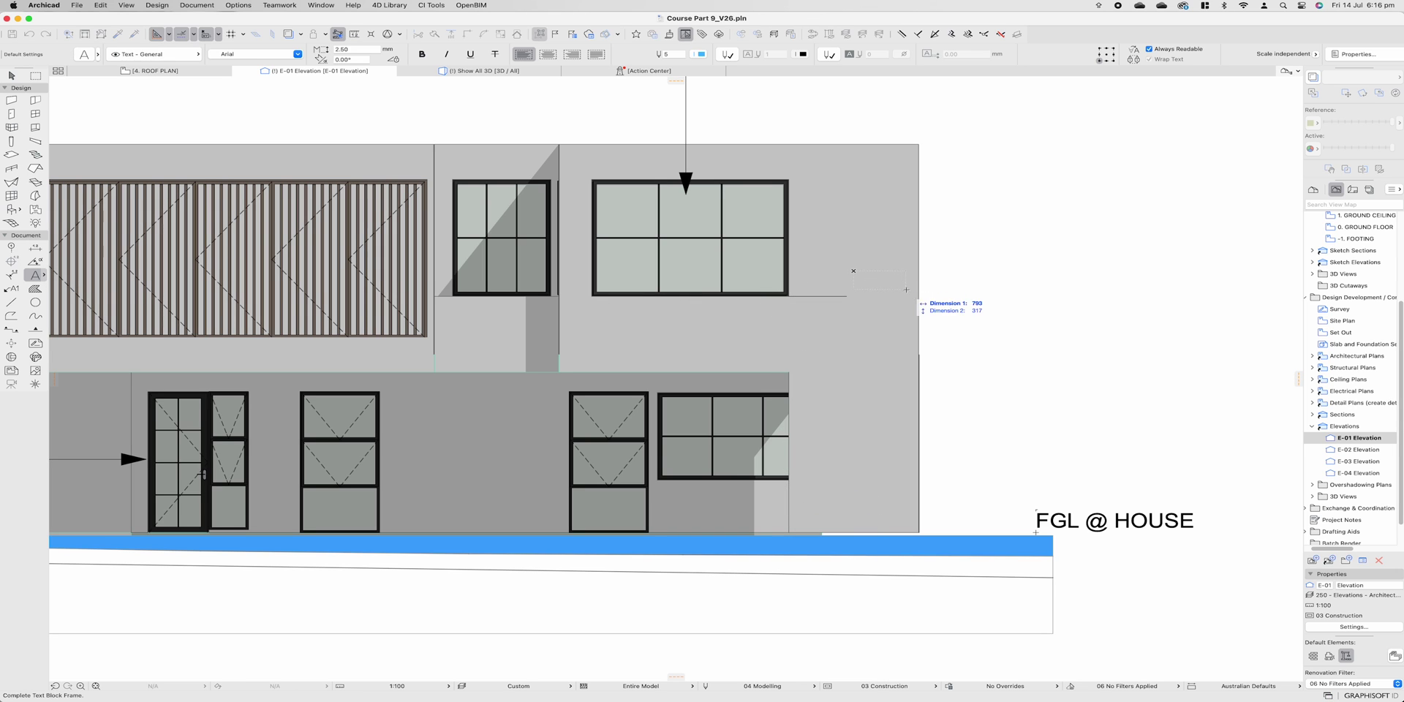
{"action": "left_click", "coordinate": [854, 257]}
{"action": "type", "text": "4000"}
{"action": "key", "text": "super+a"}
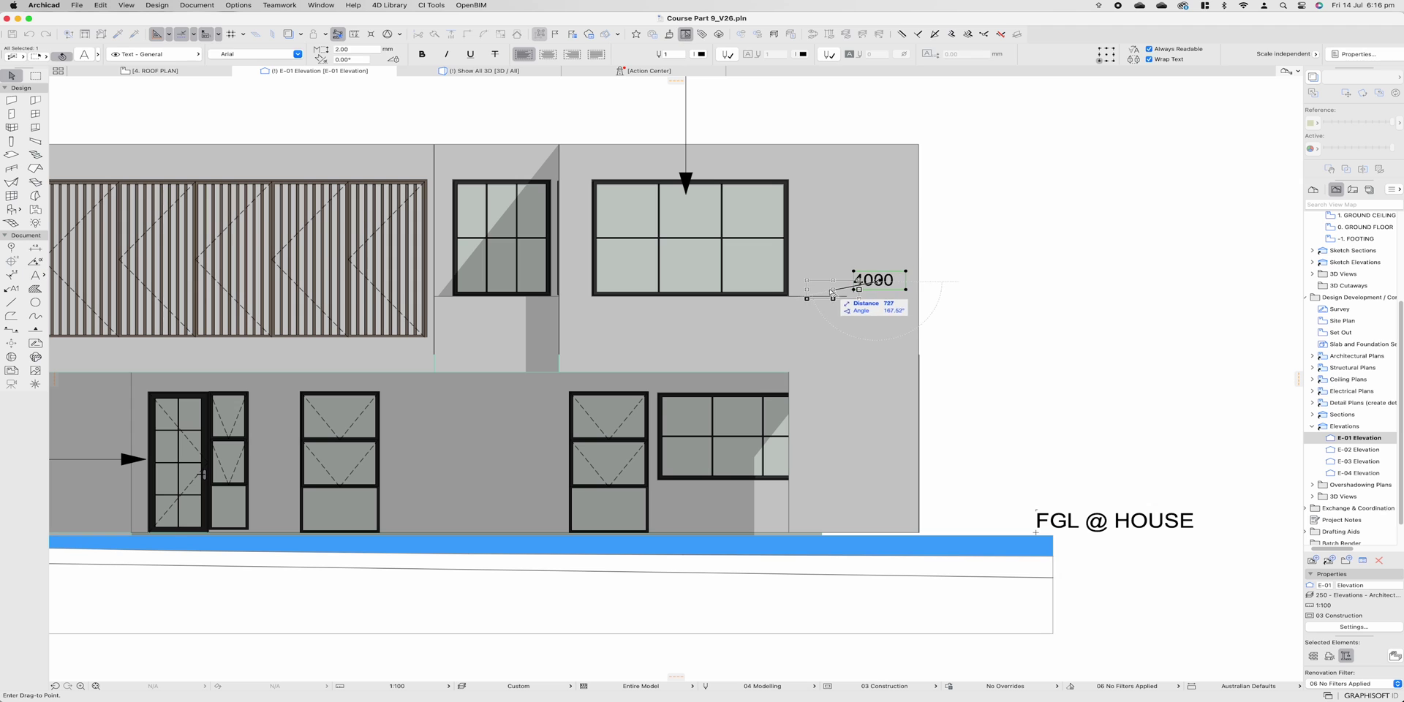
{"action": "left_click", "coordinate": [807, 296]}
- Copy the sill line and its label up to the same window's head and change the copied label to "6000"
{"action": "left_click", "coordinate": [798, 296], "text": "shift"}
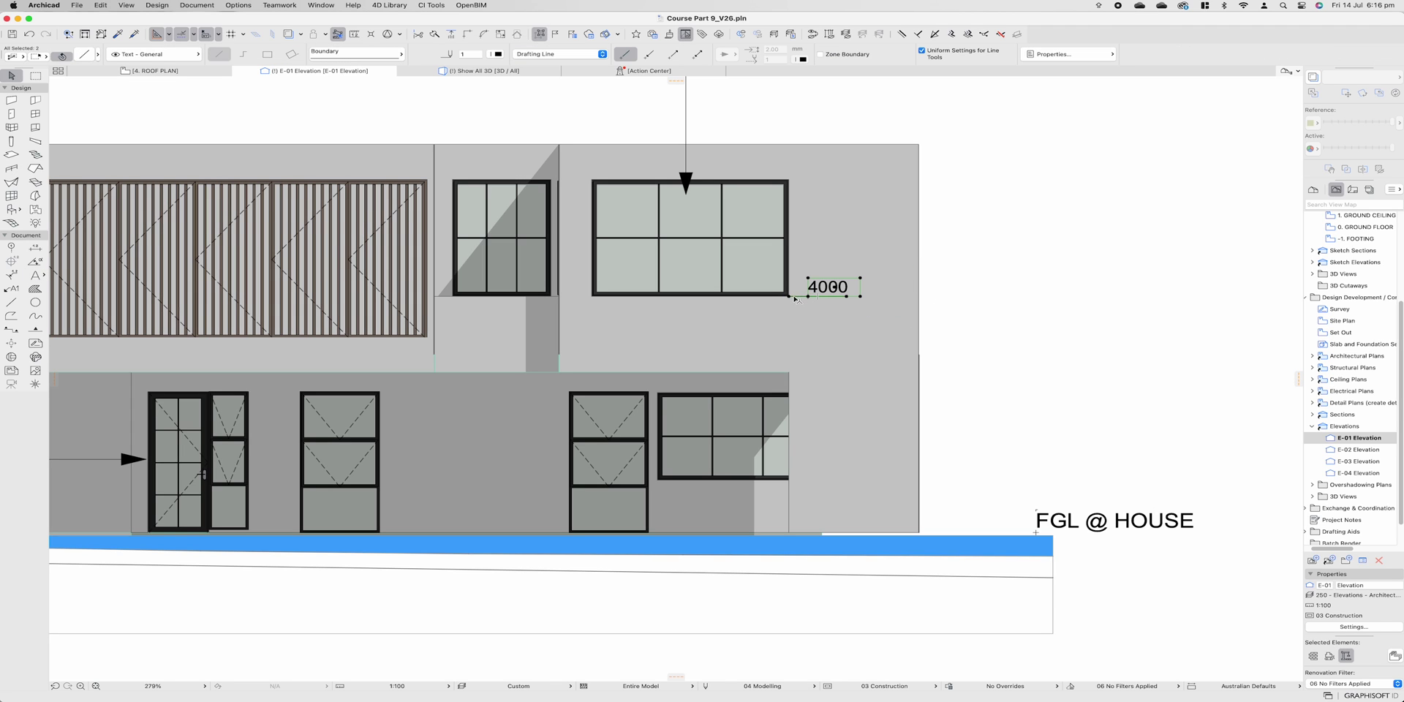
{"action": "key", "text": "super+shift+d"}
{"action": "left_click", "coordinate": [789, 296]}
{"action": "left_click_drag", "start_coordinate": [785, 188], "coordinate": [785, 184]}
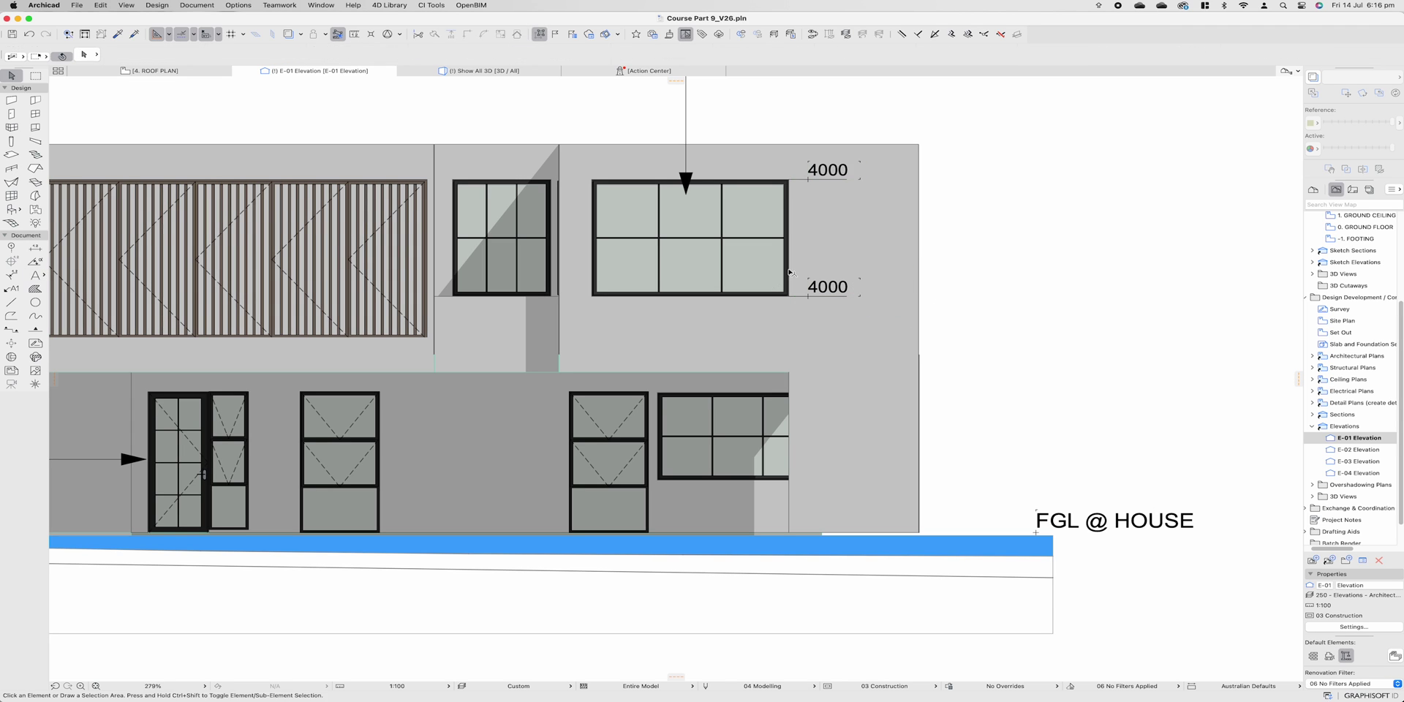
{"action": "left_click", "coordinate": [821, 173]}
{"action": "double_click", "coordinate": [821, 174]}
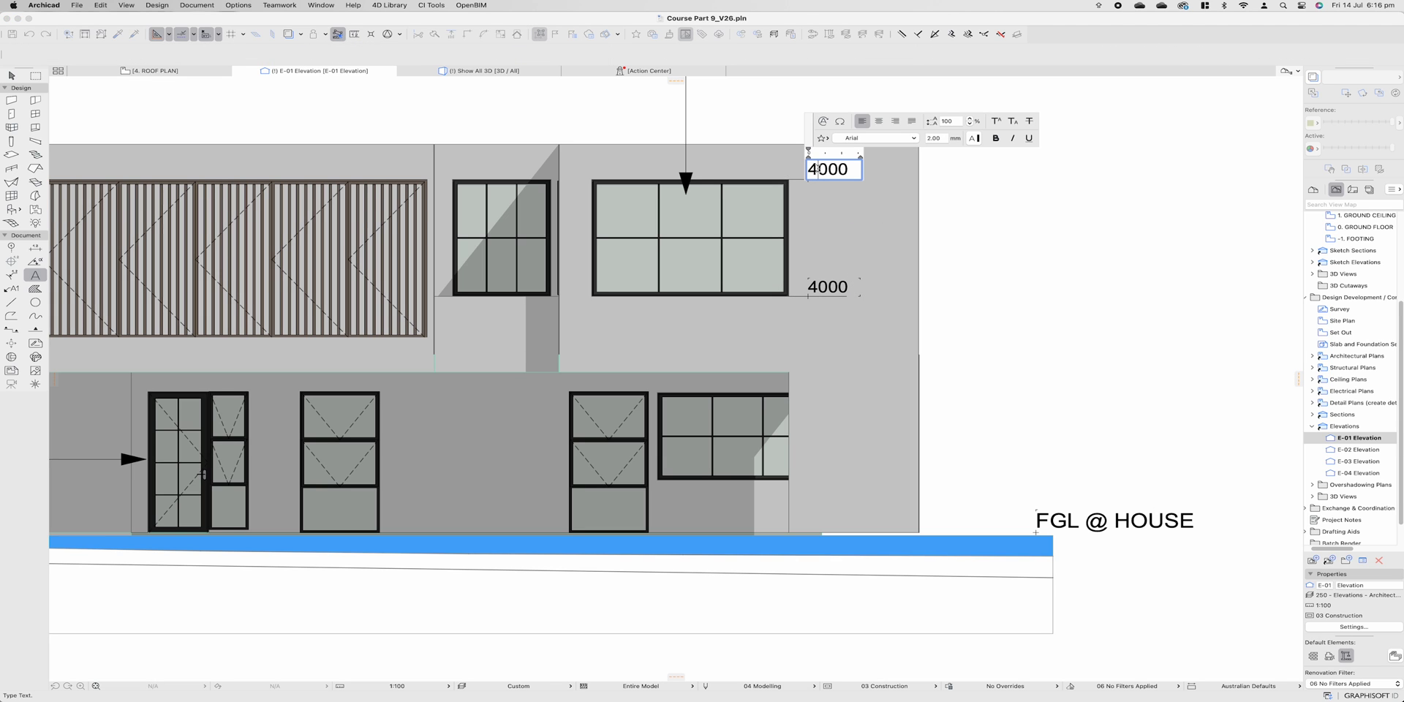
{"action": "key", "text": "BackSpace"}
{"action": "type", "text": "6"}
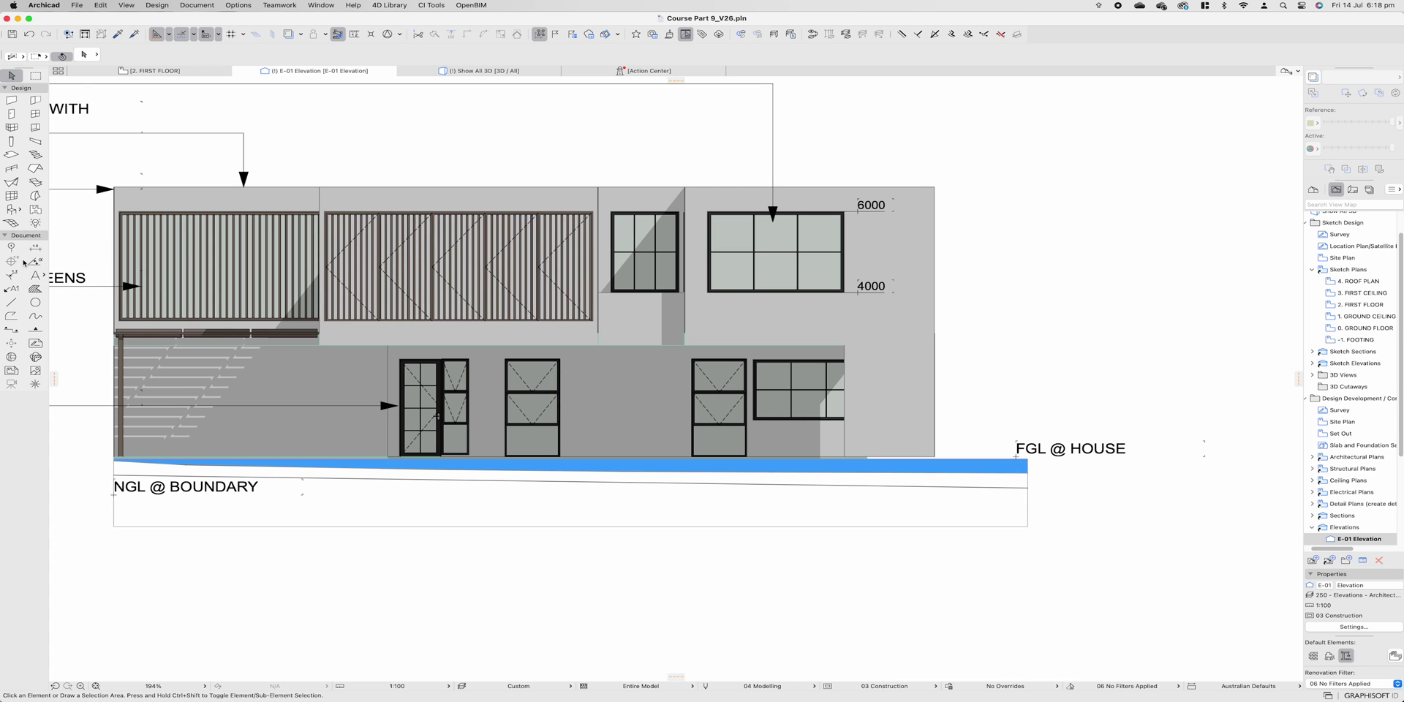
- Set the Object tool's default to the Course ht marker 4D with the first marker style and information in millimeters
{"action": "left_click", "coordinate": [12, 213]}
{"action": "double_click", "coordinate": [12, 211]}
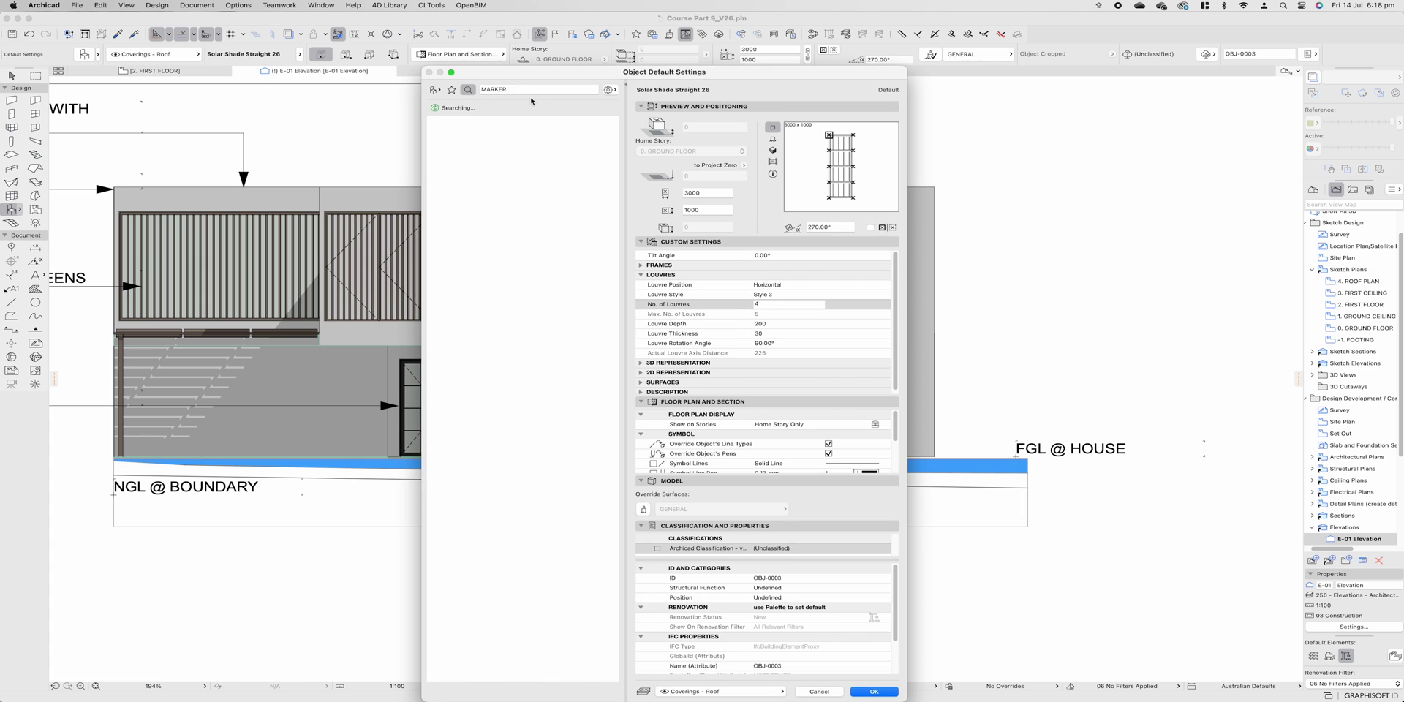
{"action": "left_click", "coordinate": [463, 142]}
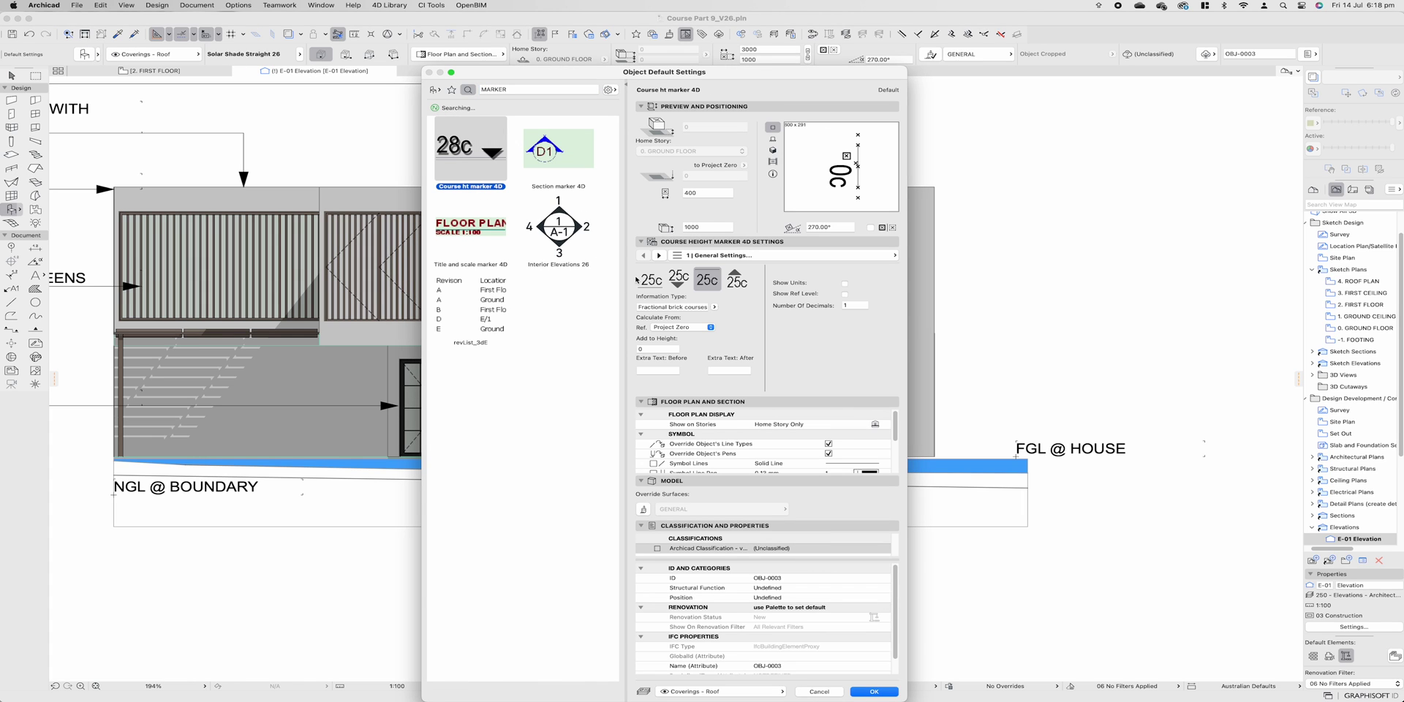
{"action": "left_click", "coordinate": [714, 306]}
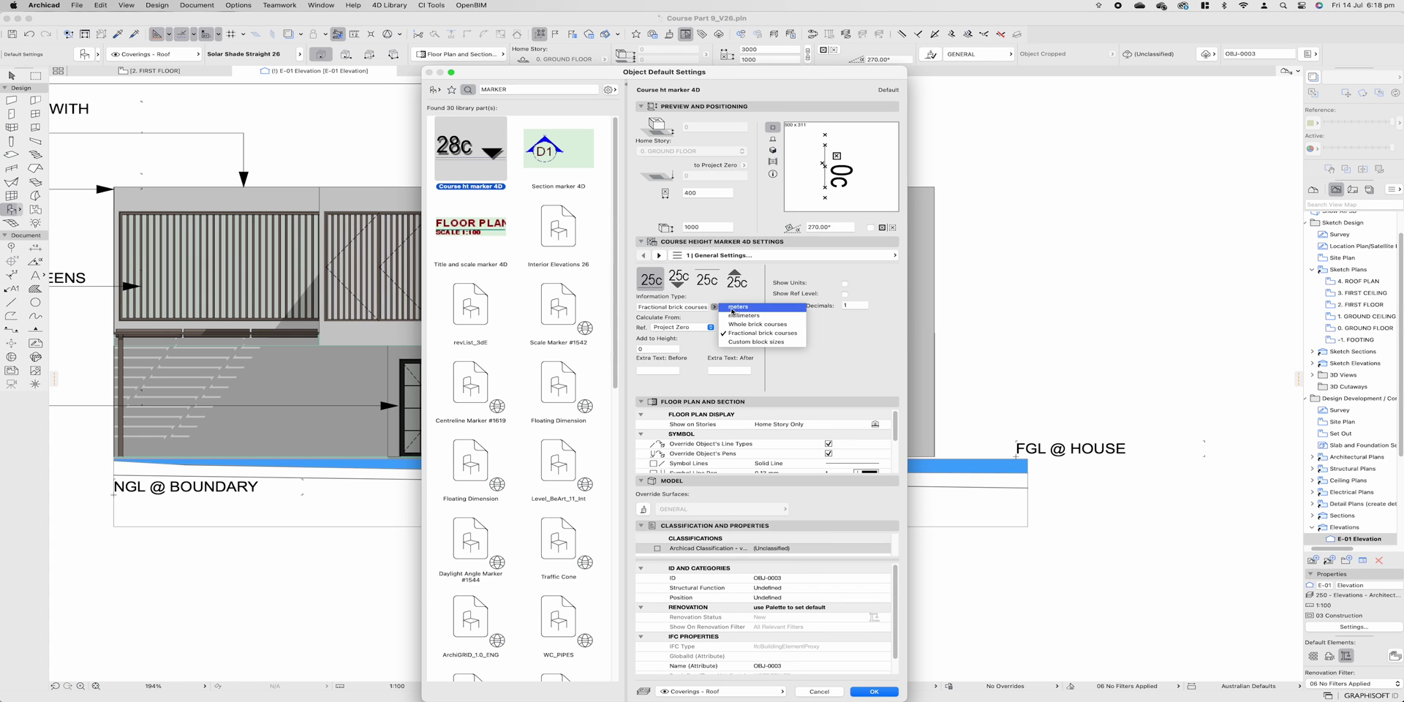
{"action": "left_click", "coordinate": [721, 345]}
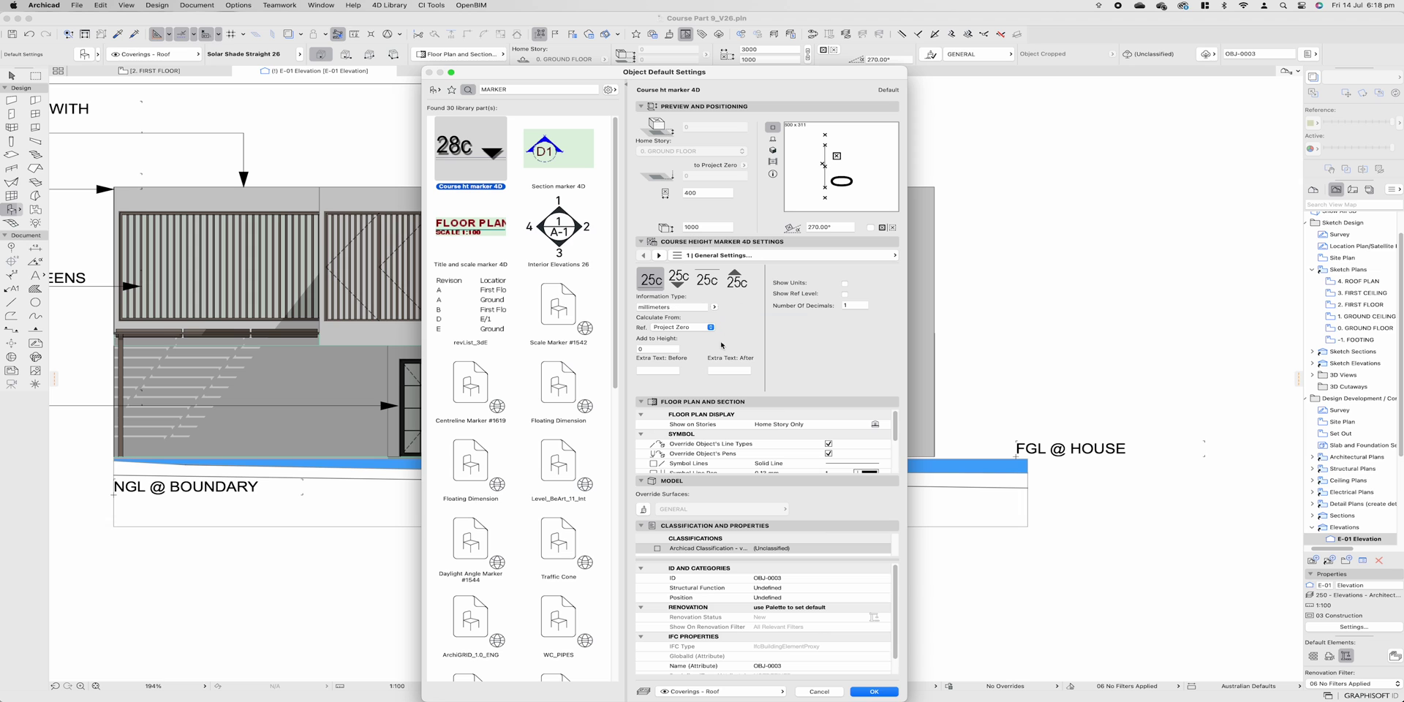
{"action": "left_click", "coordinate": [888, 692]}
- Place the height marker beside the house, rotate it to 0°, and move it to the head of the ground-floor window with two hinged sashes nearest the corner window
{"action": "left_click", "coordinate": [1035, 355]}
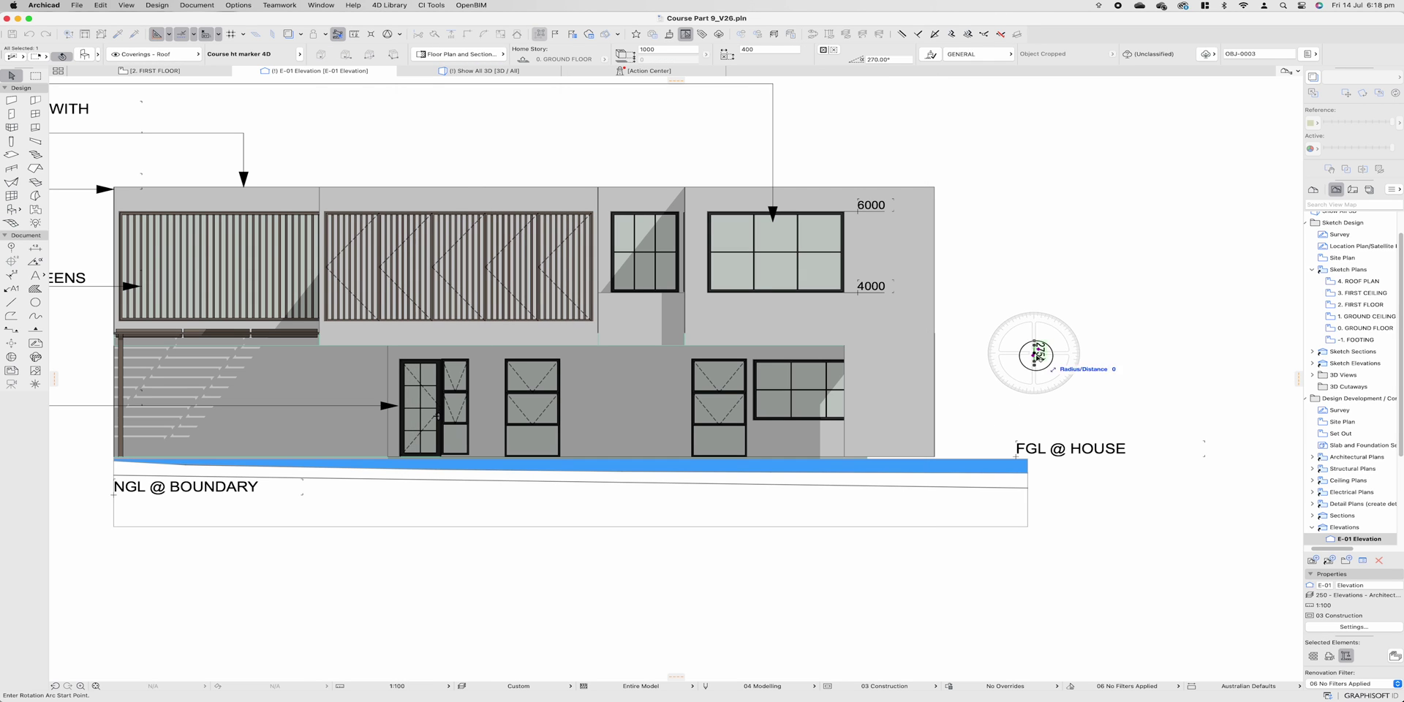
{"action": "left_click", "coordinate": [1035, 316]}
{"action": "left_click", "coordinate": [900, 354]}
{"action": "key", "text": "super+d"}
{"action": "left_click", "coordinate": [1049, 354]}
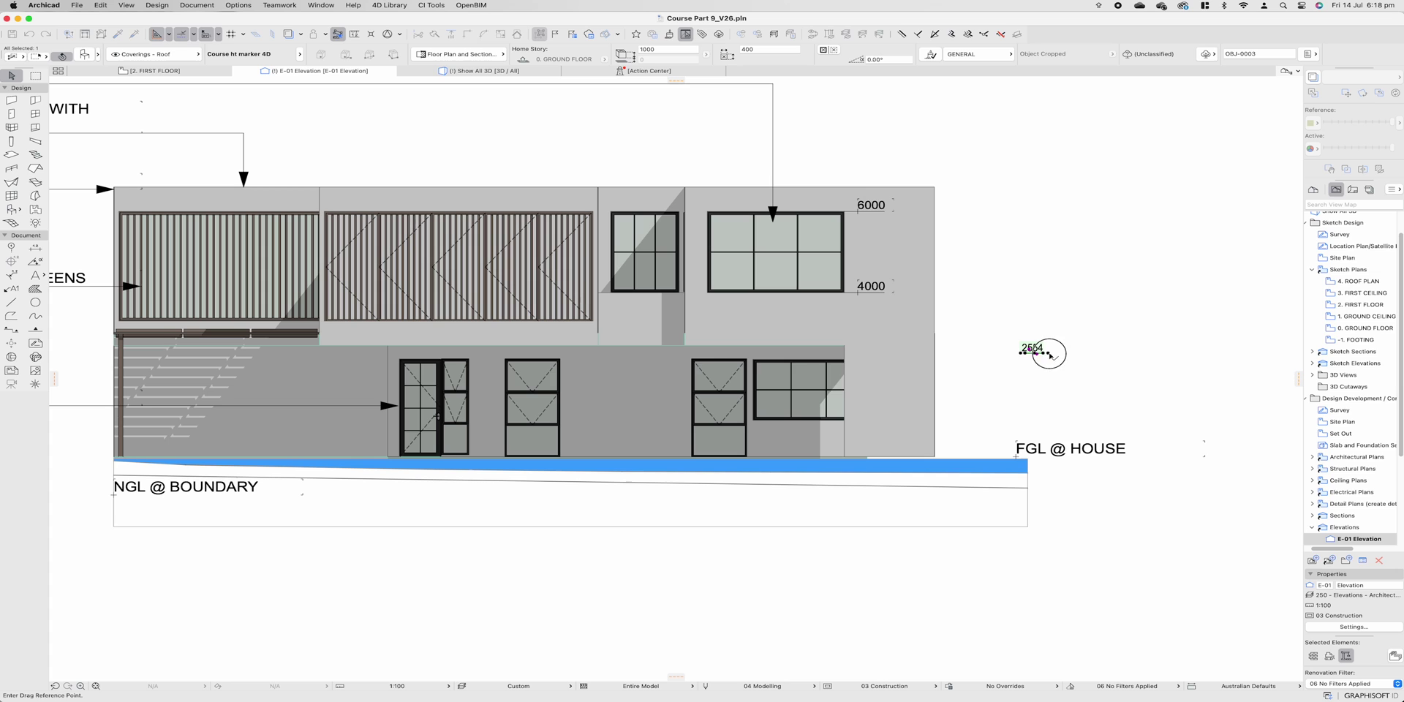
{"action": "left_click", "coordinate": [691, 358]}
- Copy the height marker straight down to the bottom left corner of the same ground-floor window
{"action": "key", "text": "shift+super+d"}
{"action": "left_click", "coordinate": [691, 359]}
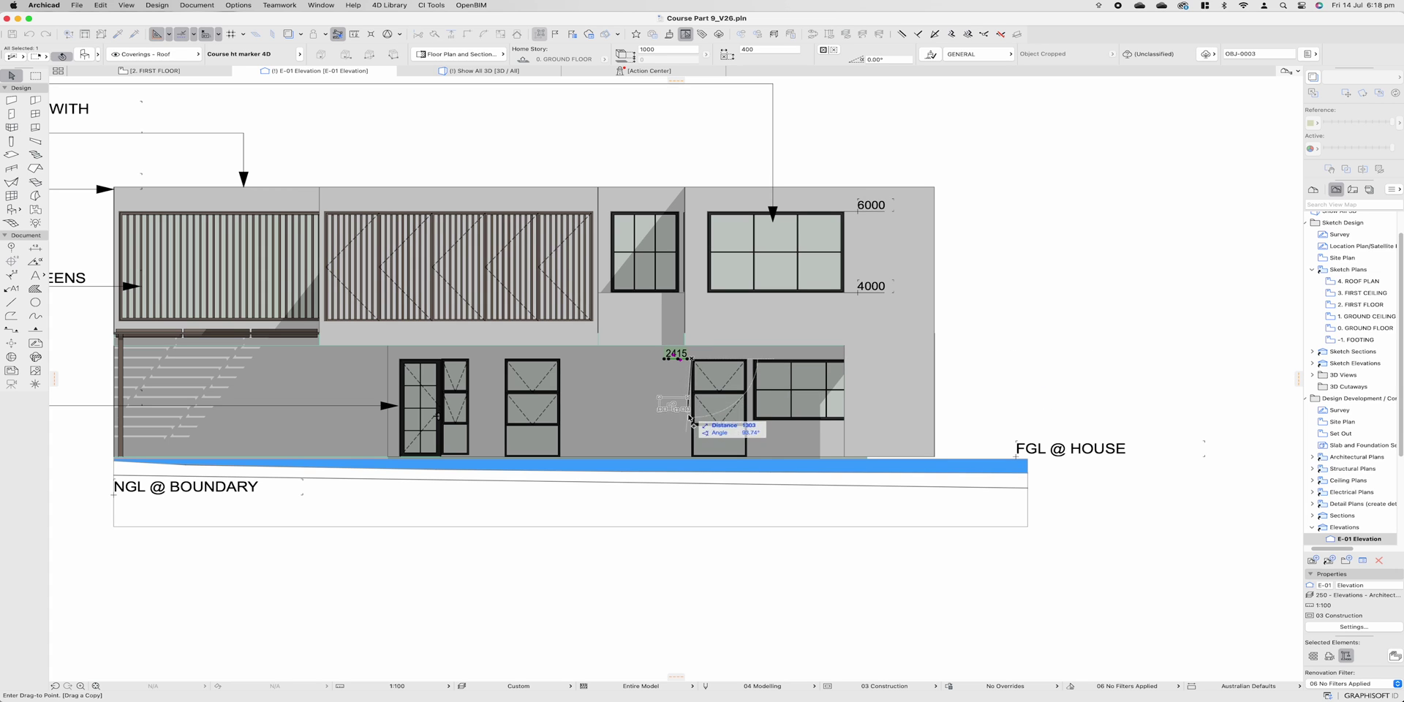
{"action": "left_click", "coordinate": [691, 454]}
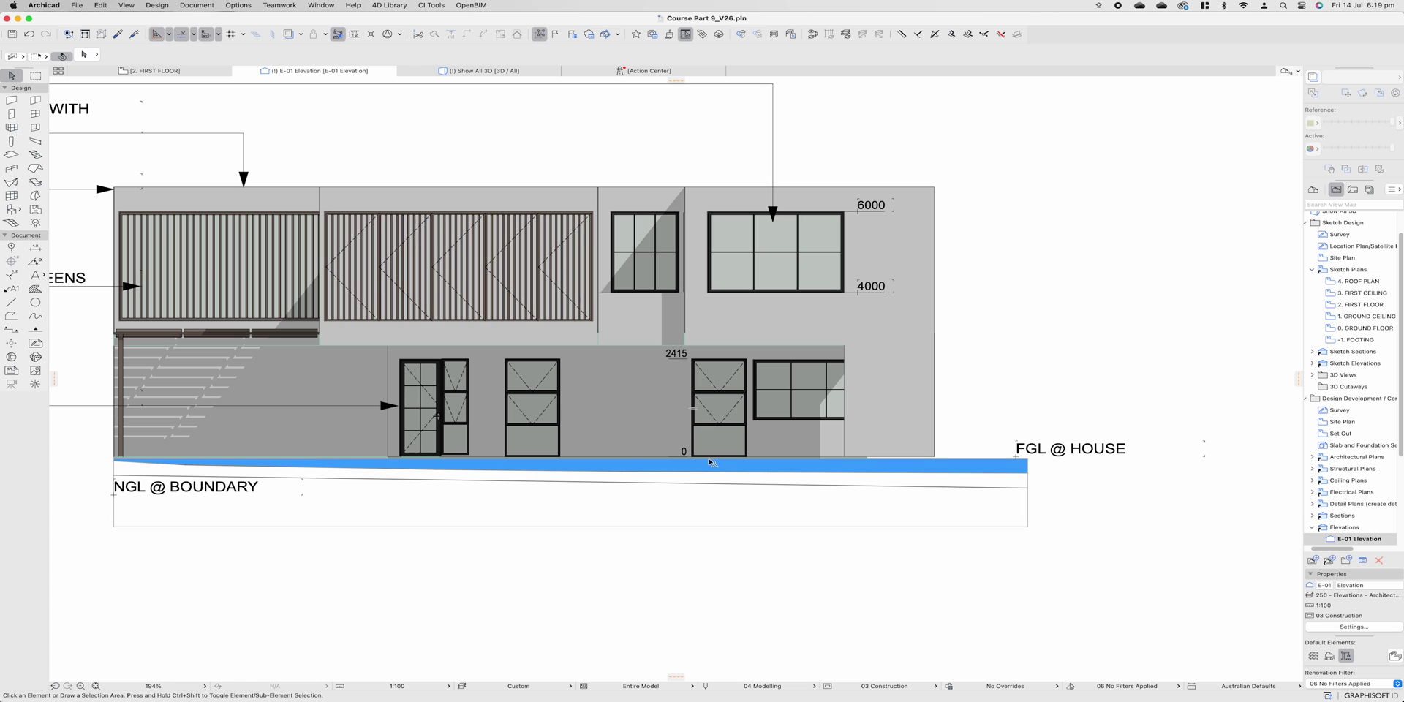
{"action": "scroll", "coordinate": [691, 449], "scroll_direction": "up", "scroll_amount": 3}
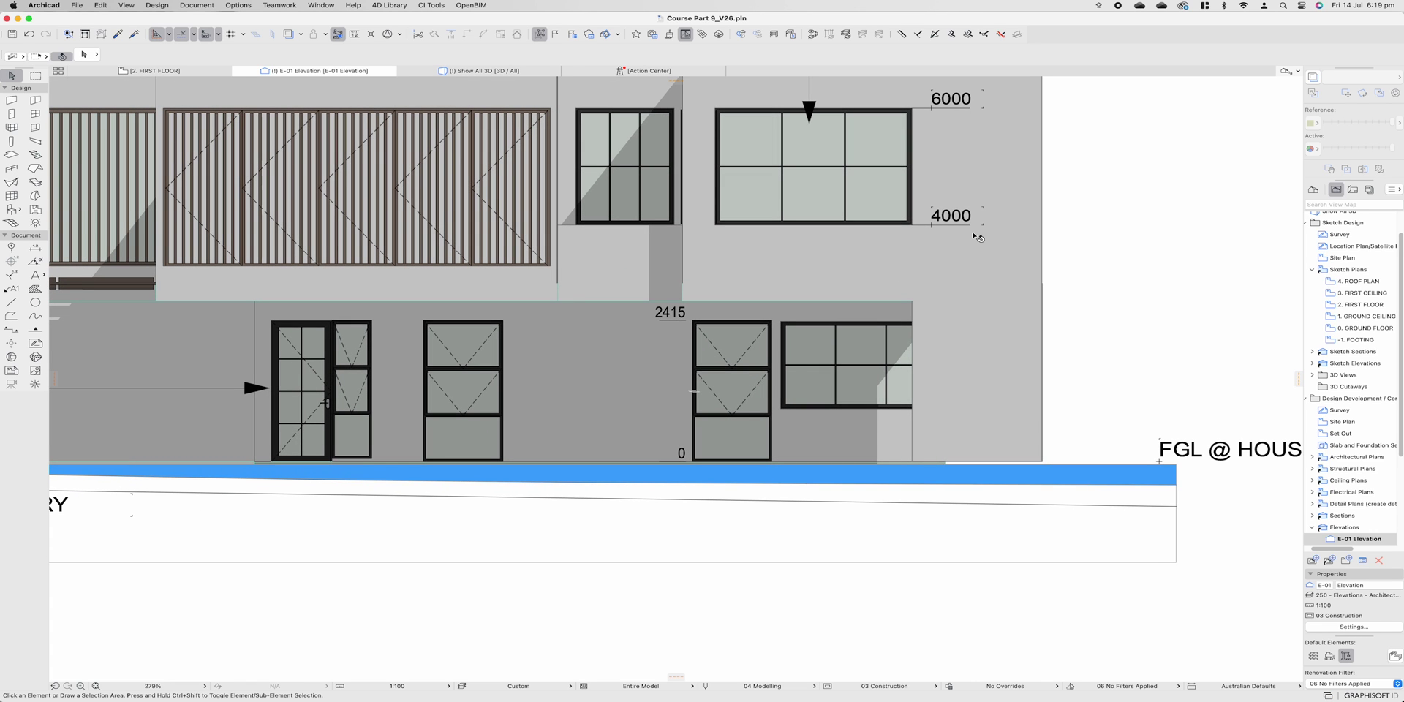
{"action": "left_click", "coordinate": [678, 314]}
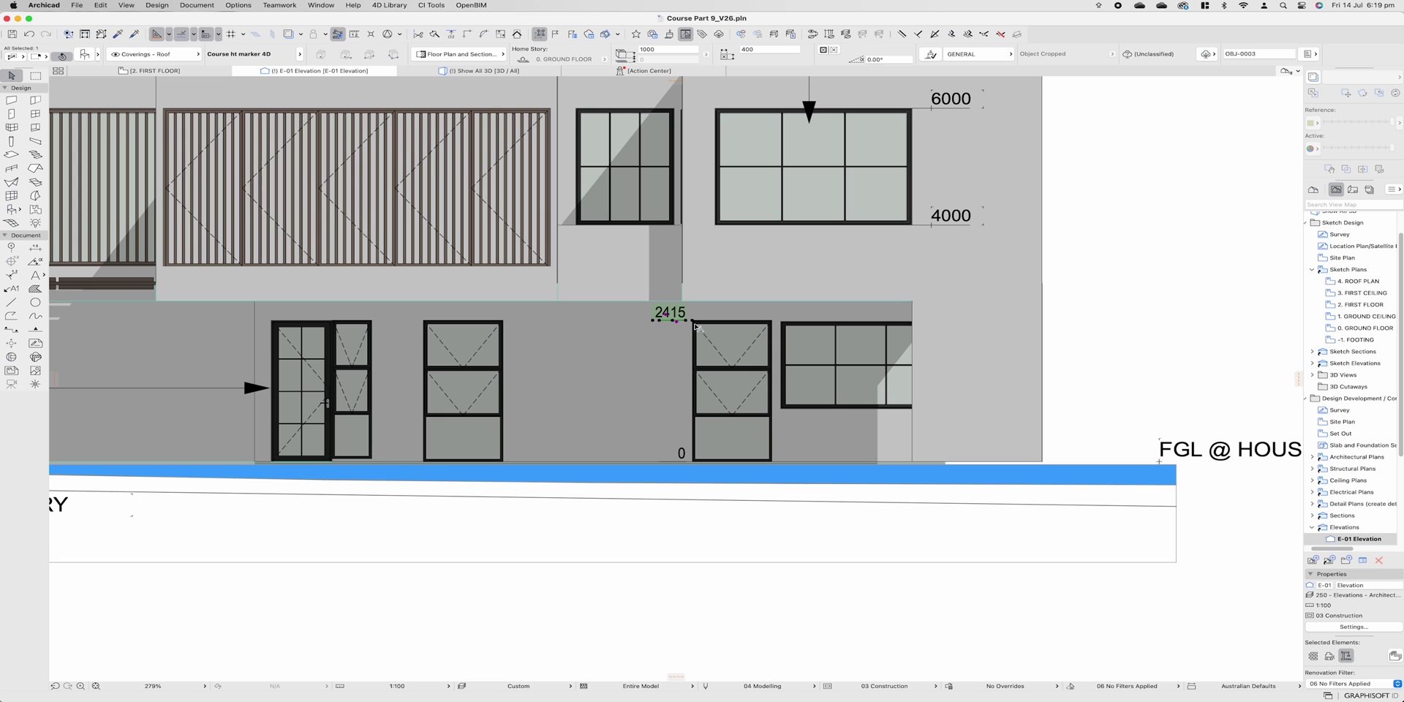
{"action": "key", "text": "Escape"}
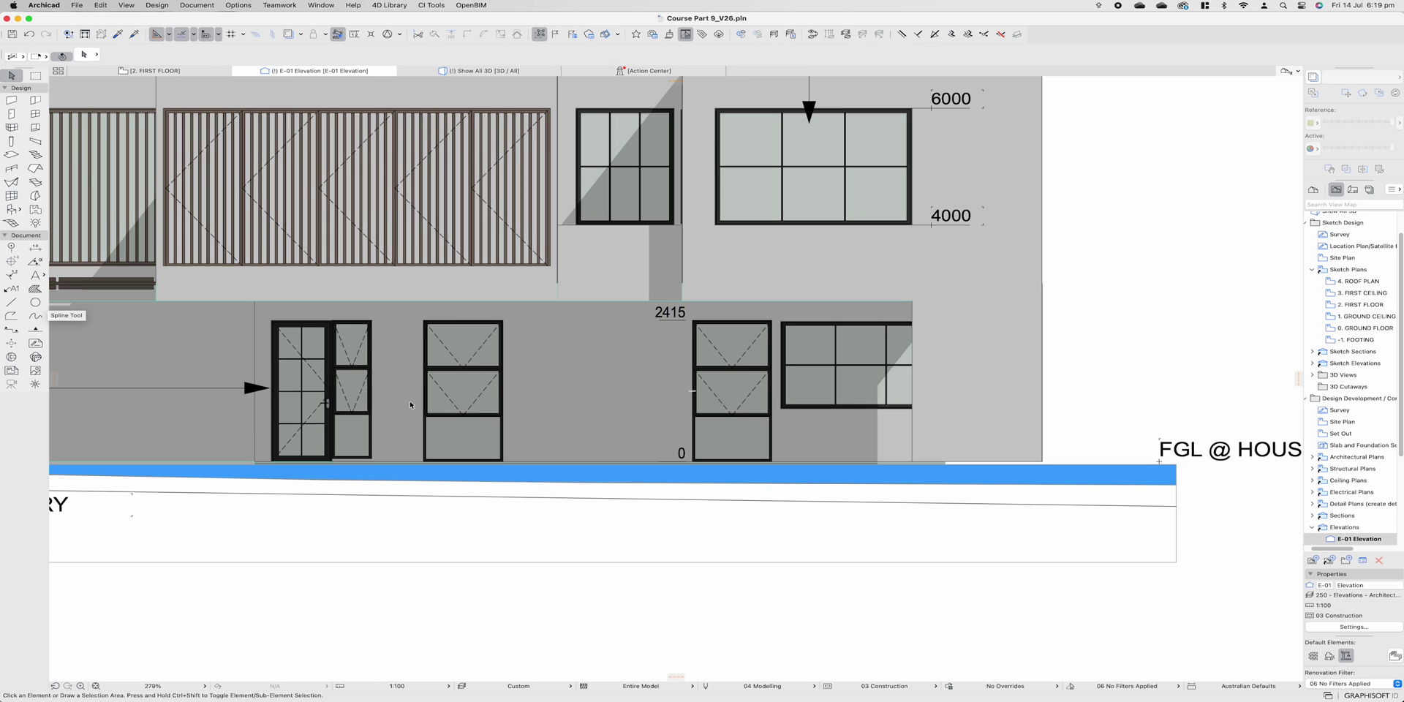
{"action": "scroll", "coordinate": [577, 400], "scroll_direction": "down", "scroll_amount": 5}
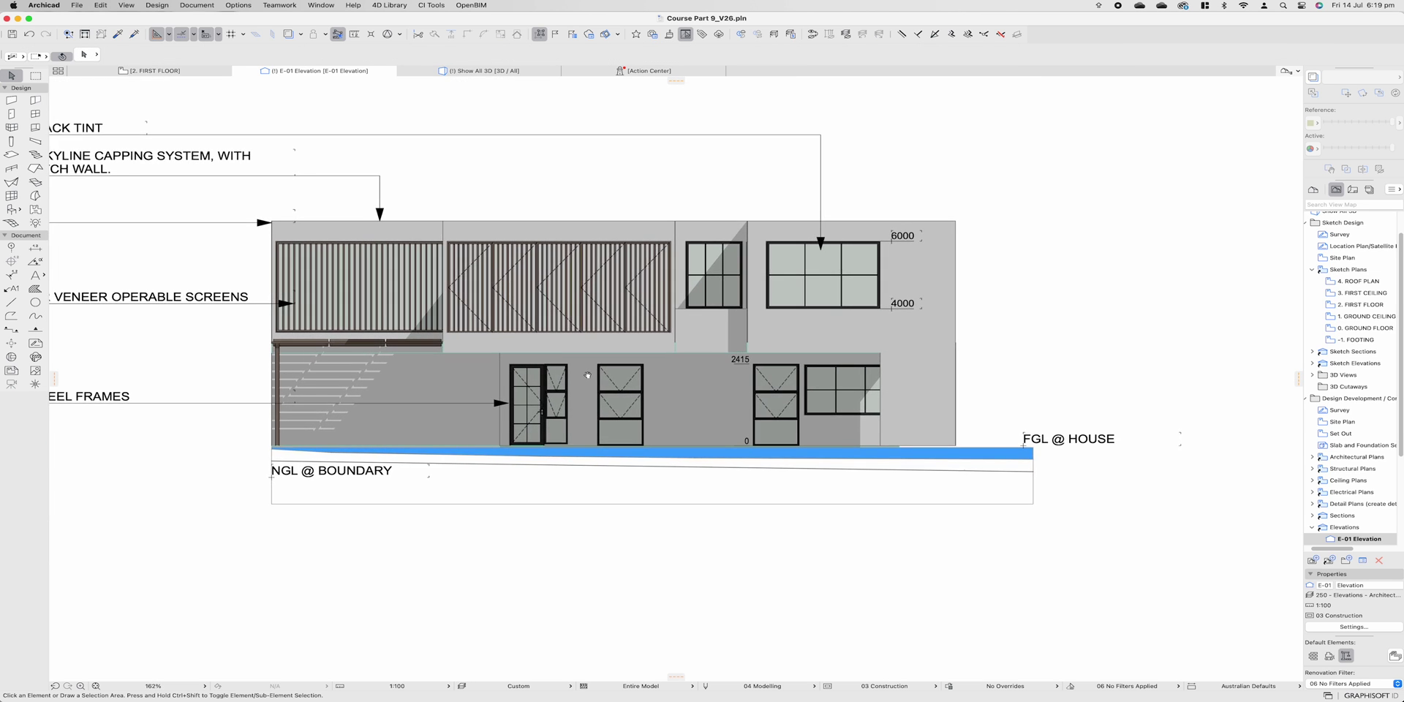